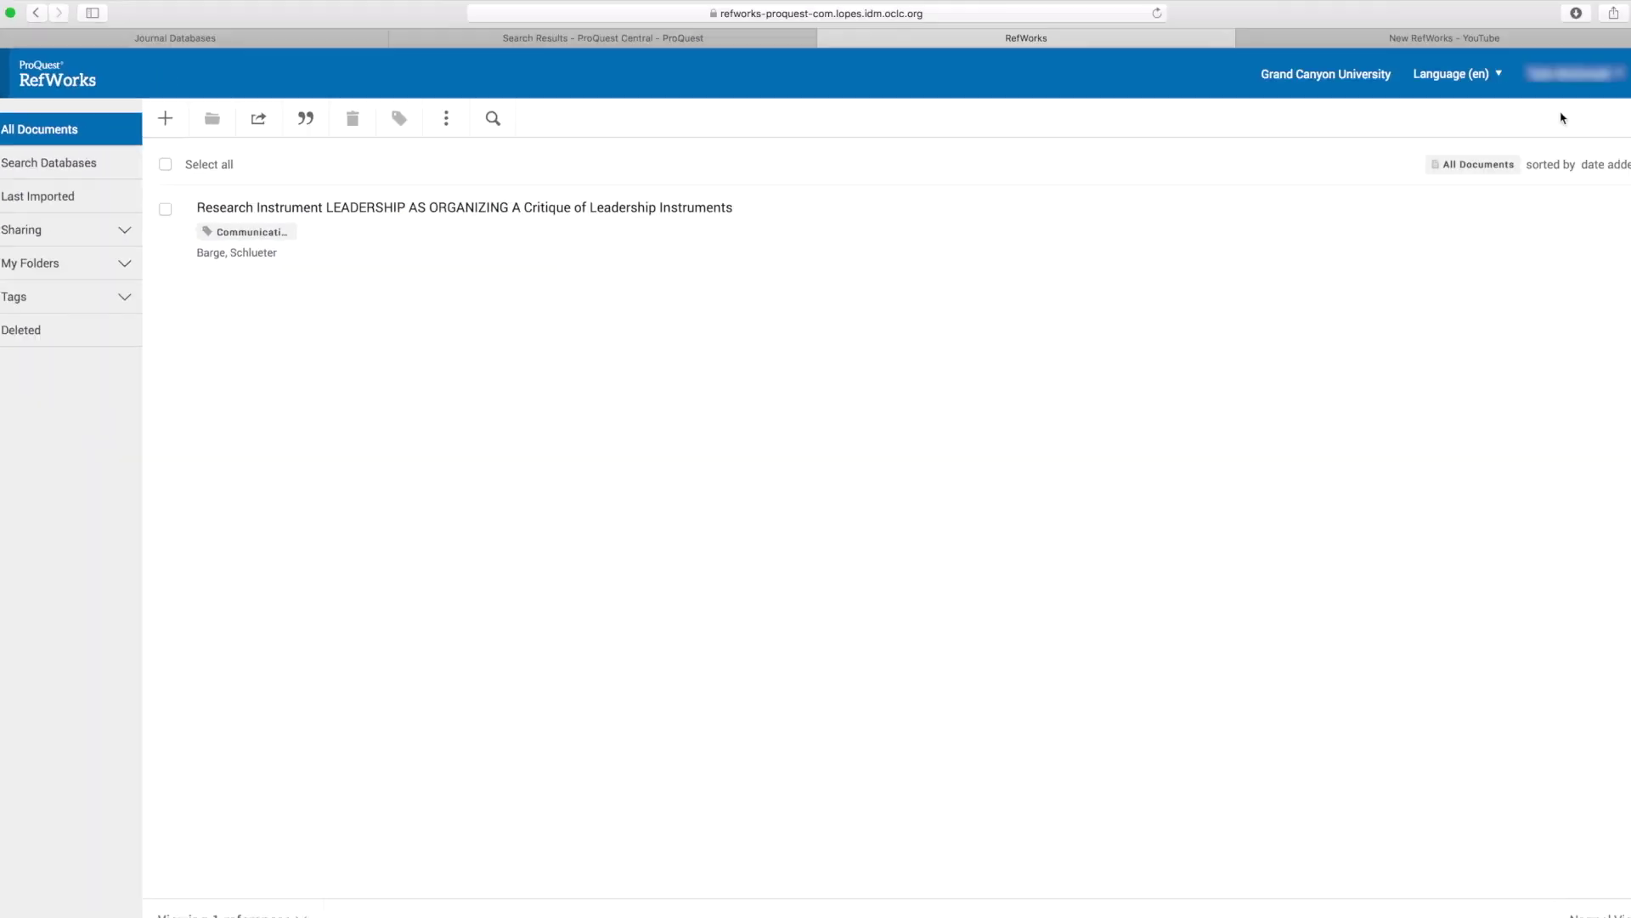
Open the RefWorks Tools page from the account menu and scroll to the Save to RefWorks and Cite in Microsoft Word sections.
click(1561, 96)
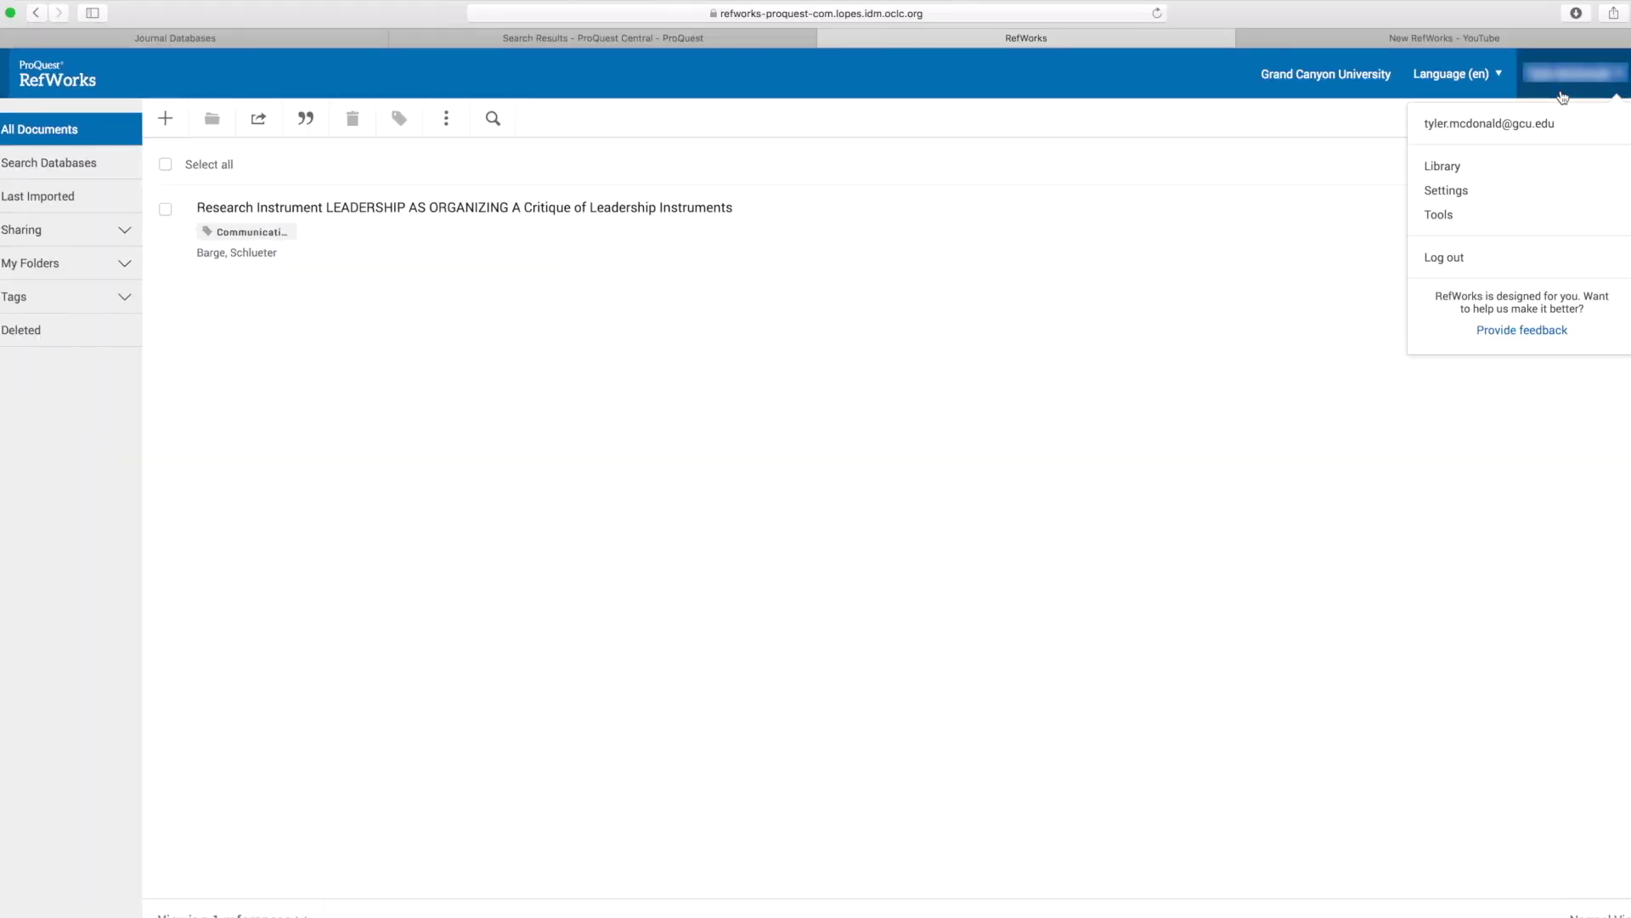
click(1439, 215)
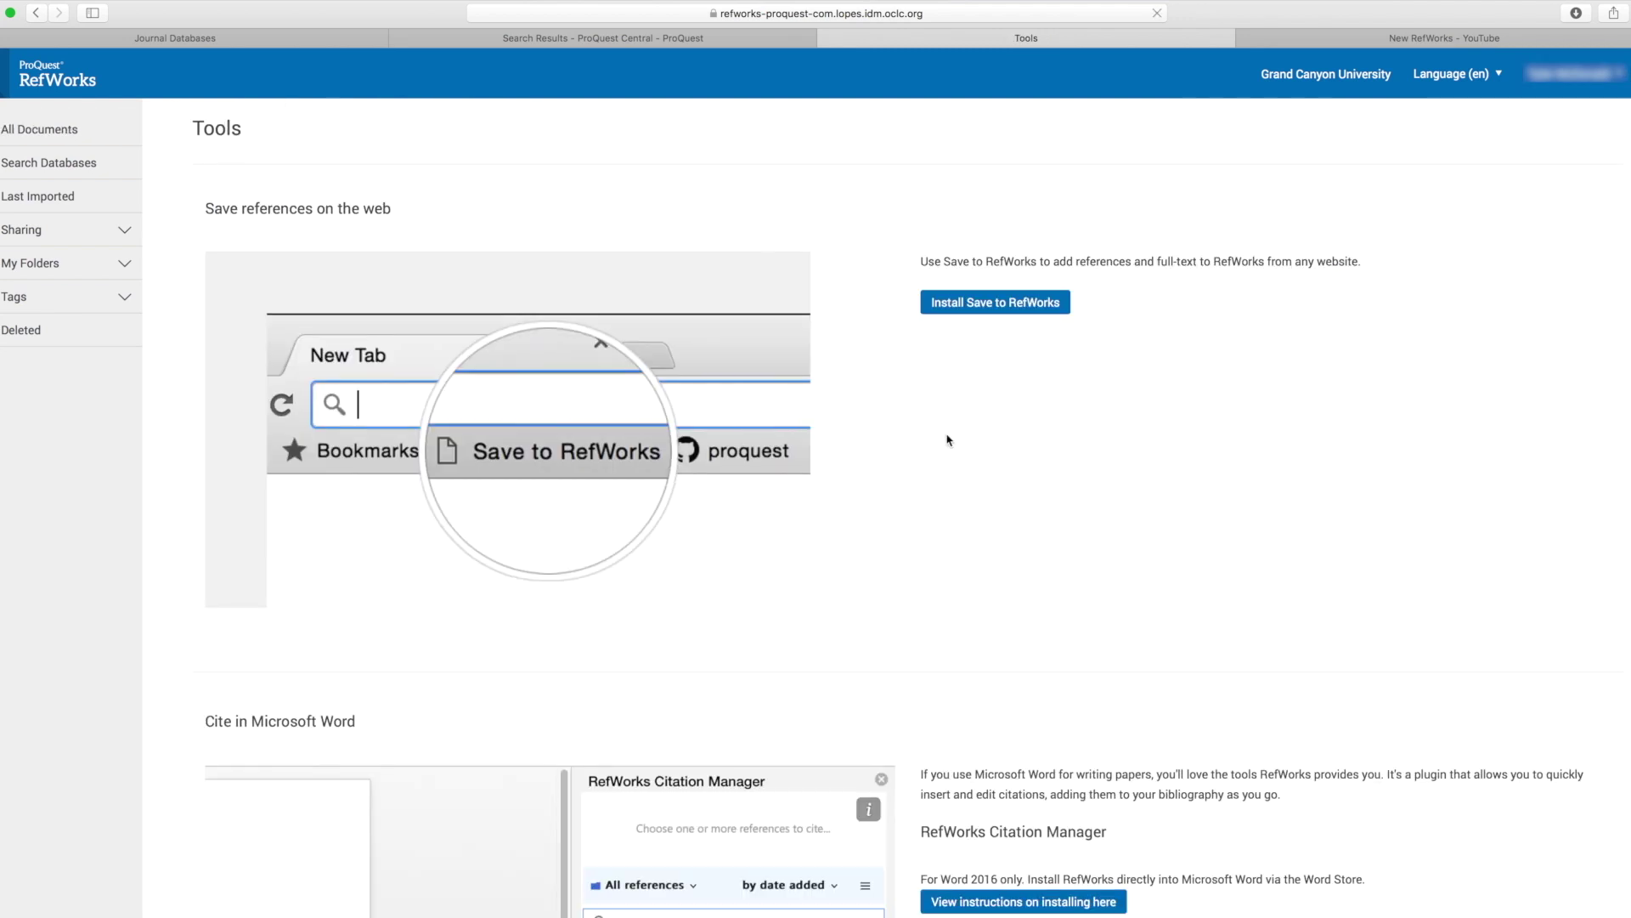
scroll(952, 429, down, 5)
scroll(963, 425, down, 2)
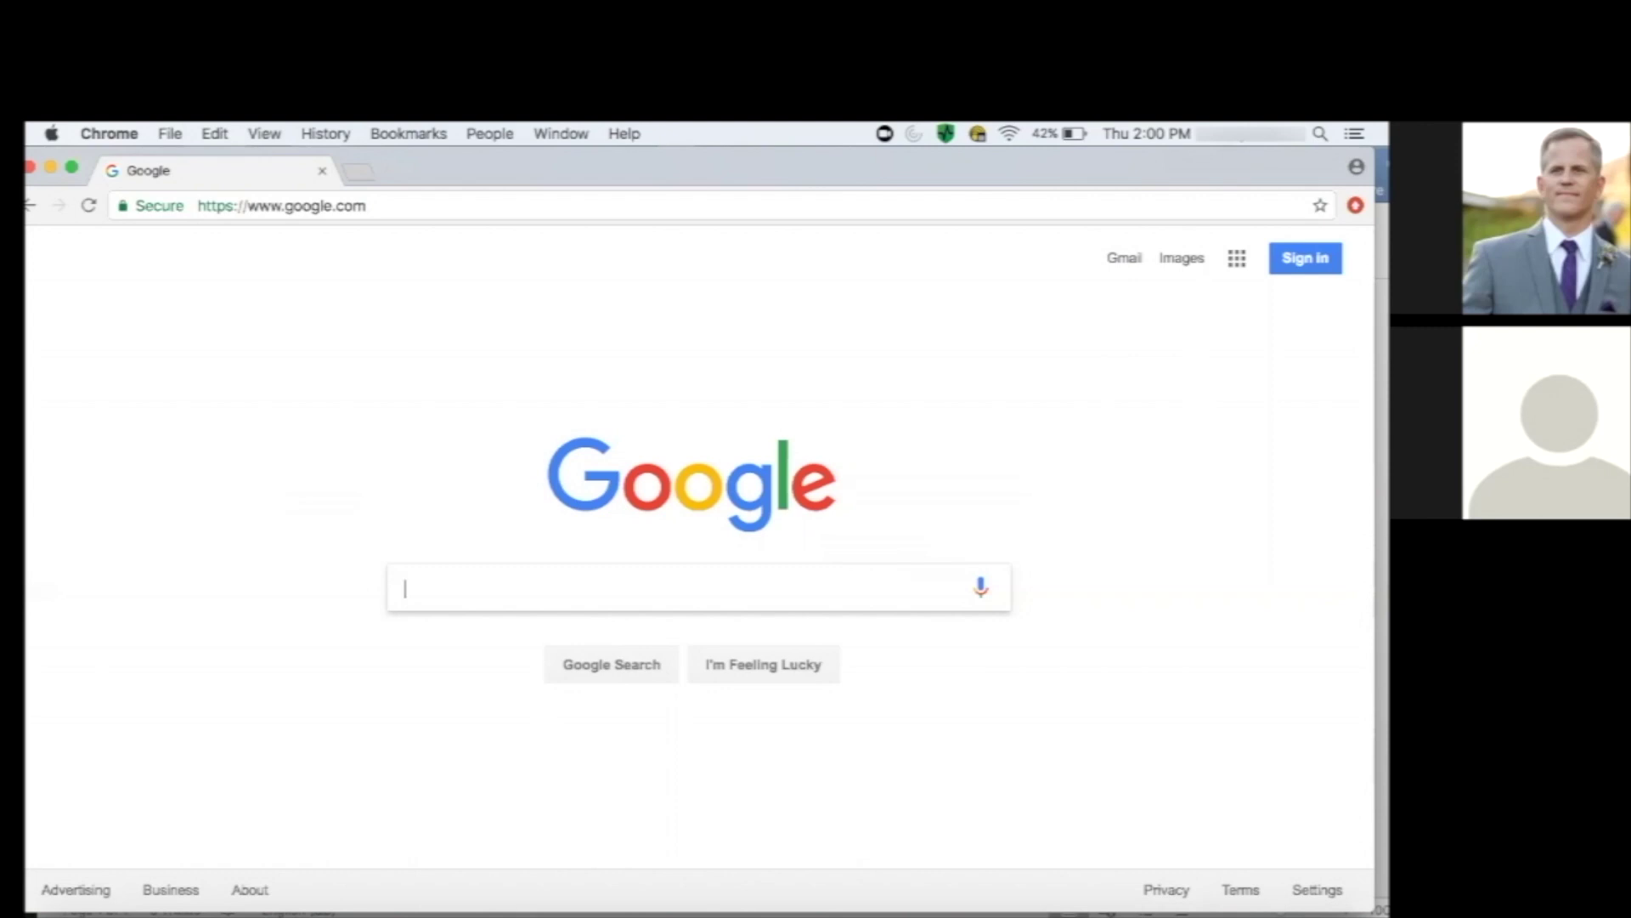
Go to mail.office365.com and clear the prefilled username and password.
click(274, 206)
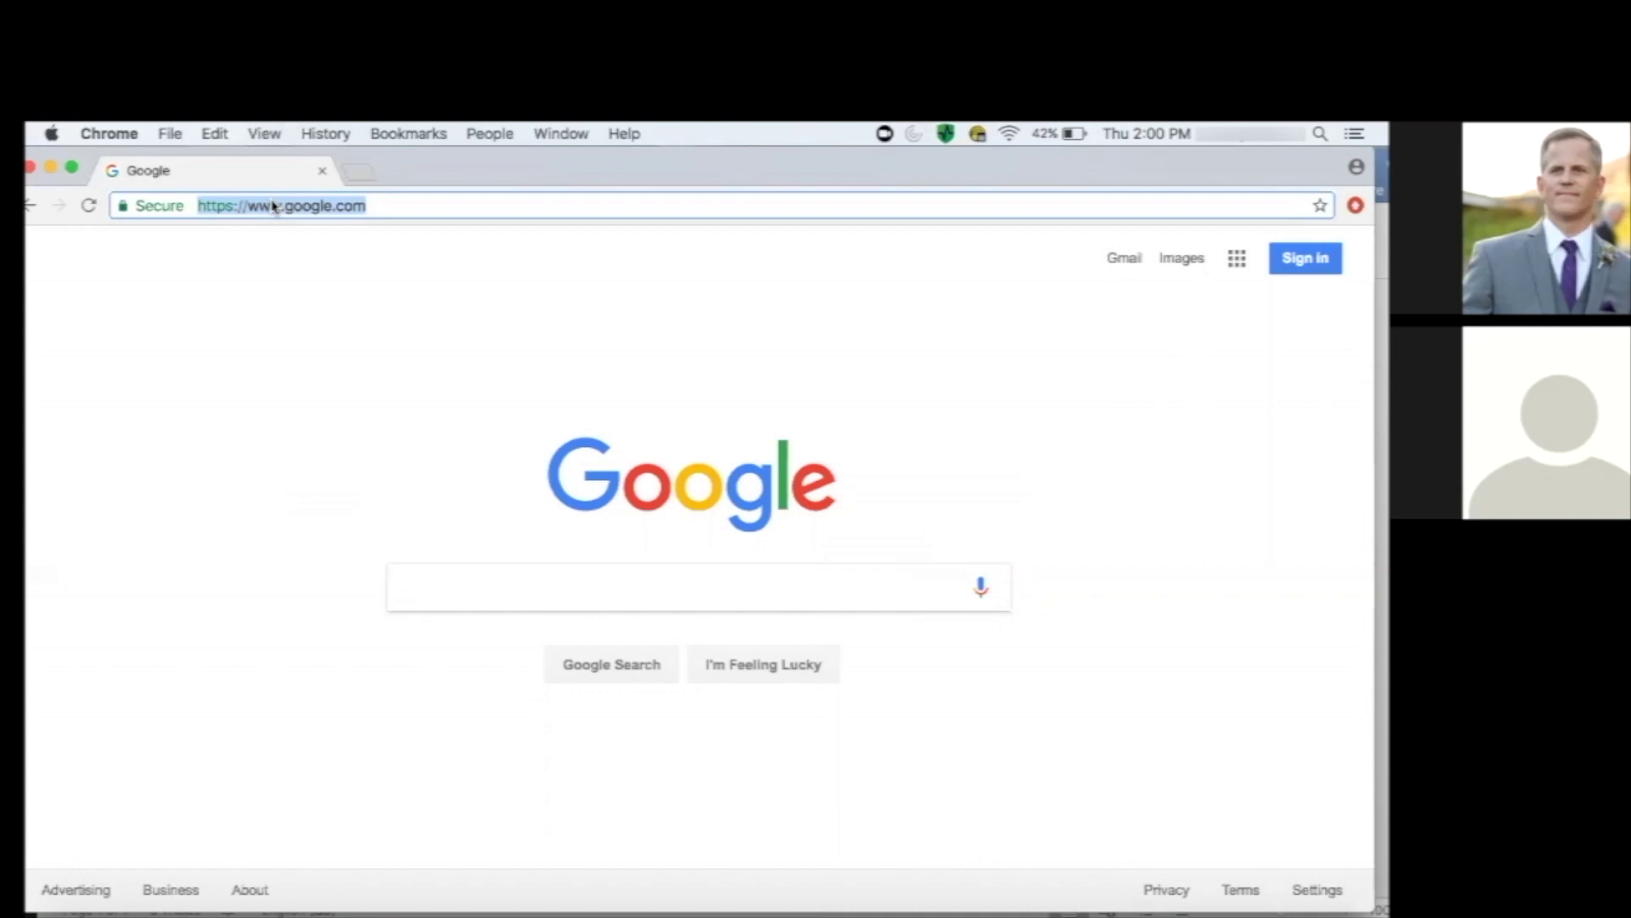
text(mail.office)
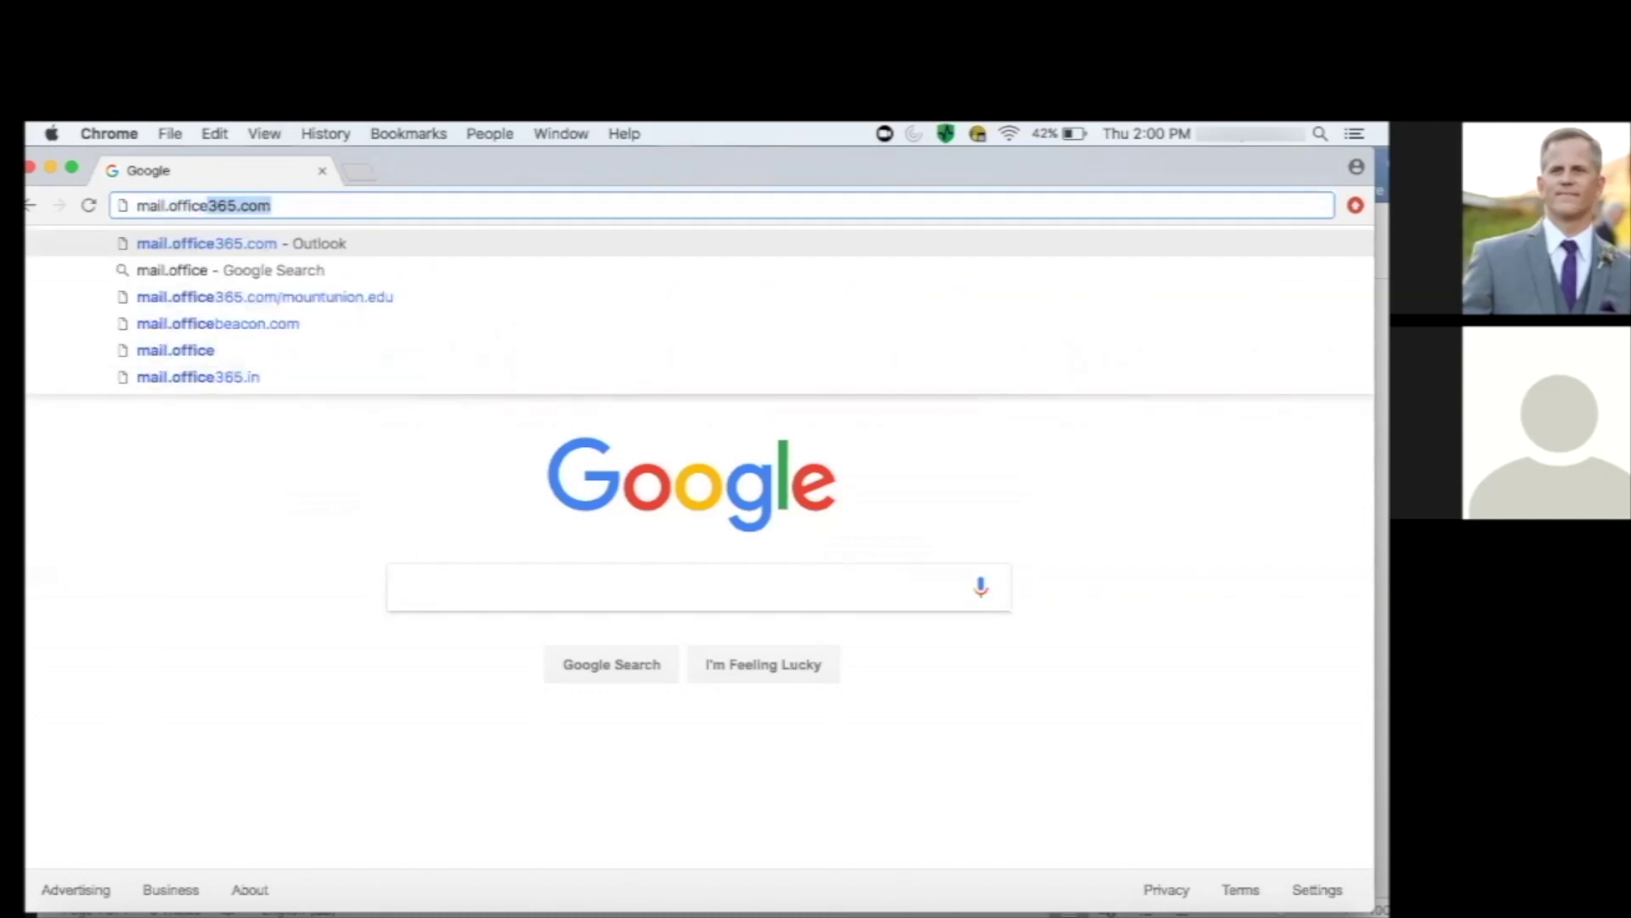
text(365.com)
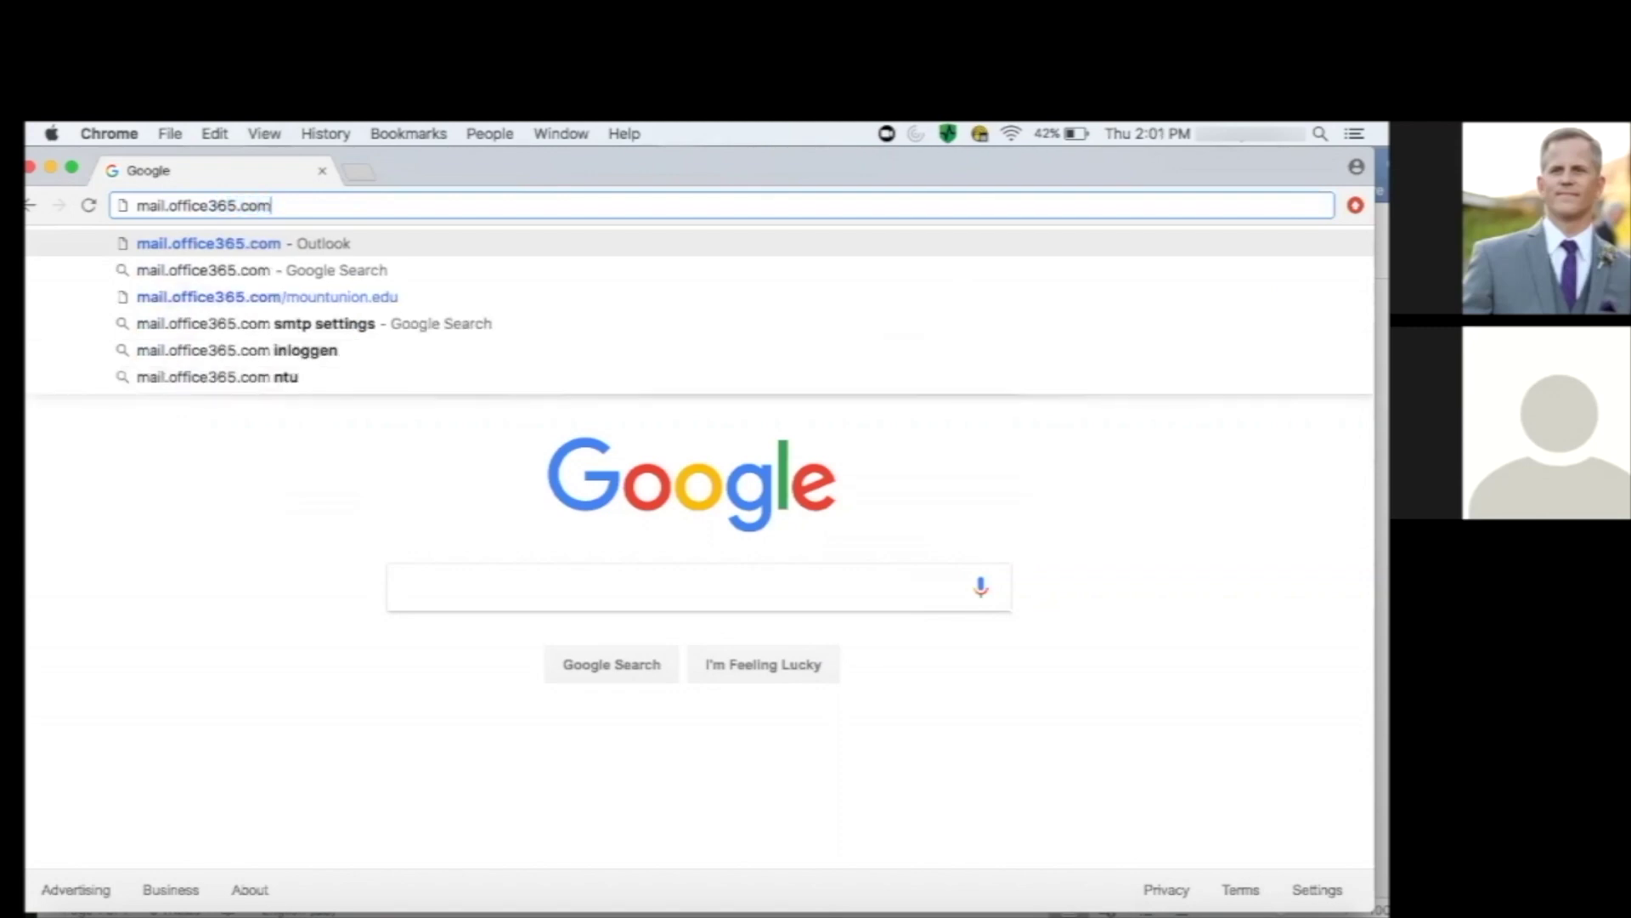
key(Return)
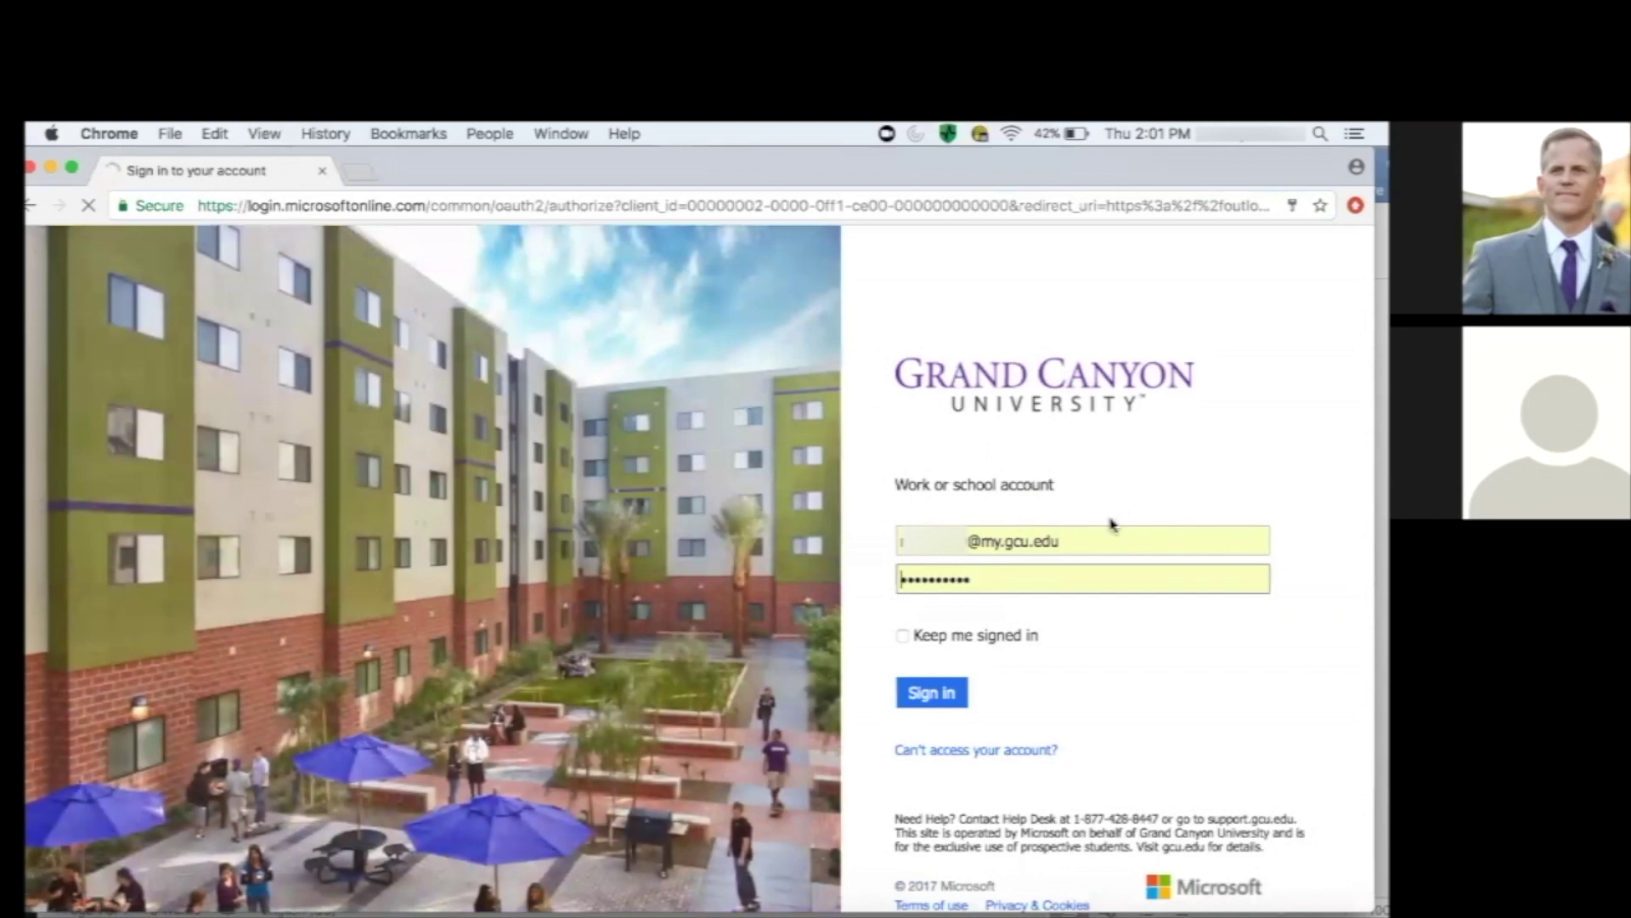
click(1075, 541)
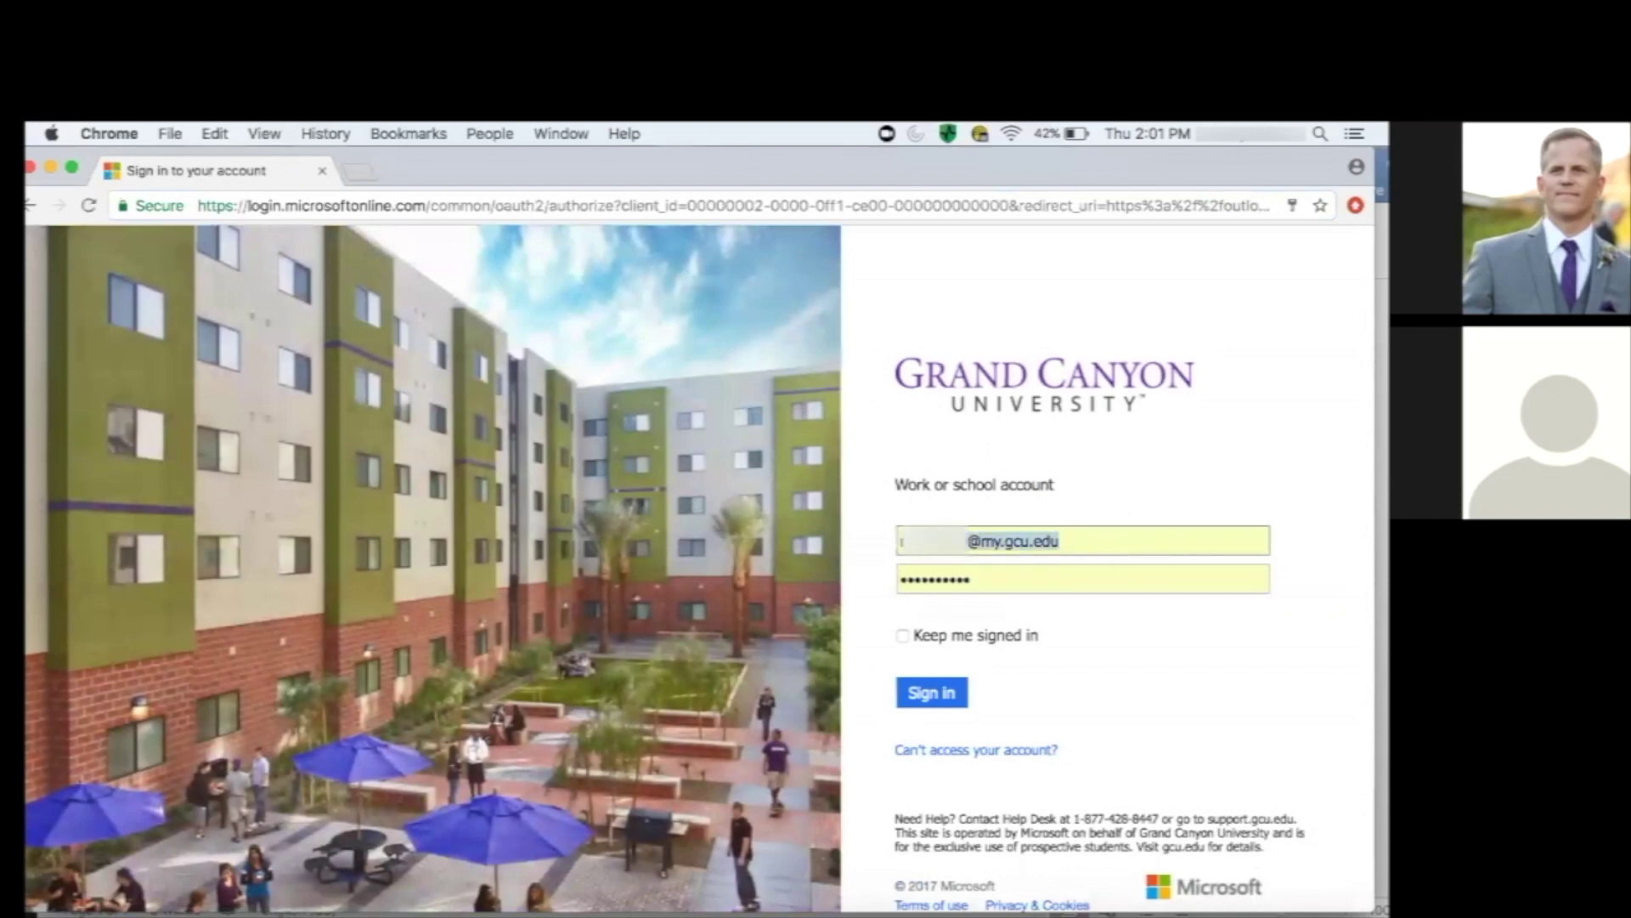
drag(1075, 541, 771, 542)
key(BackSpace)
click(958, 606)
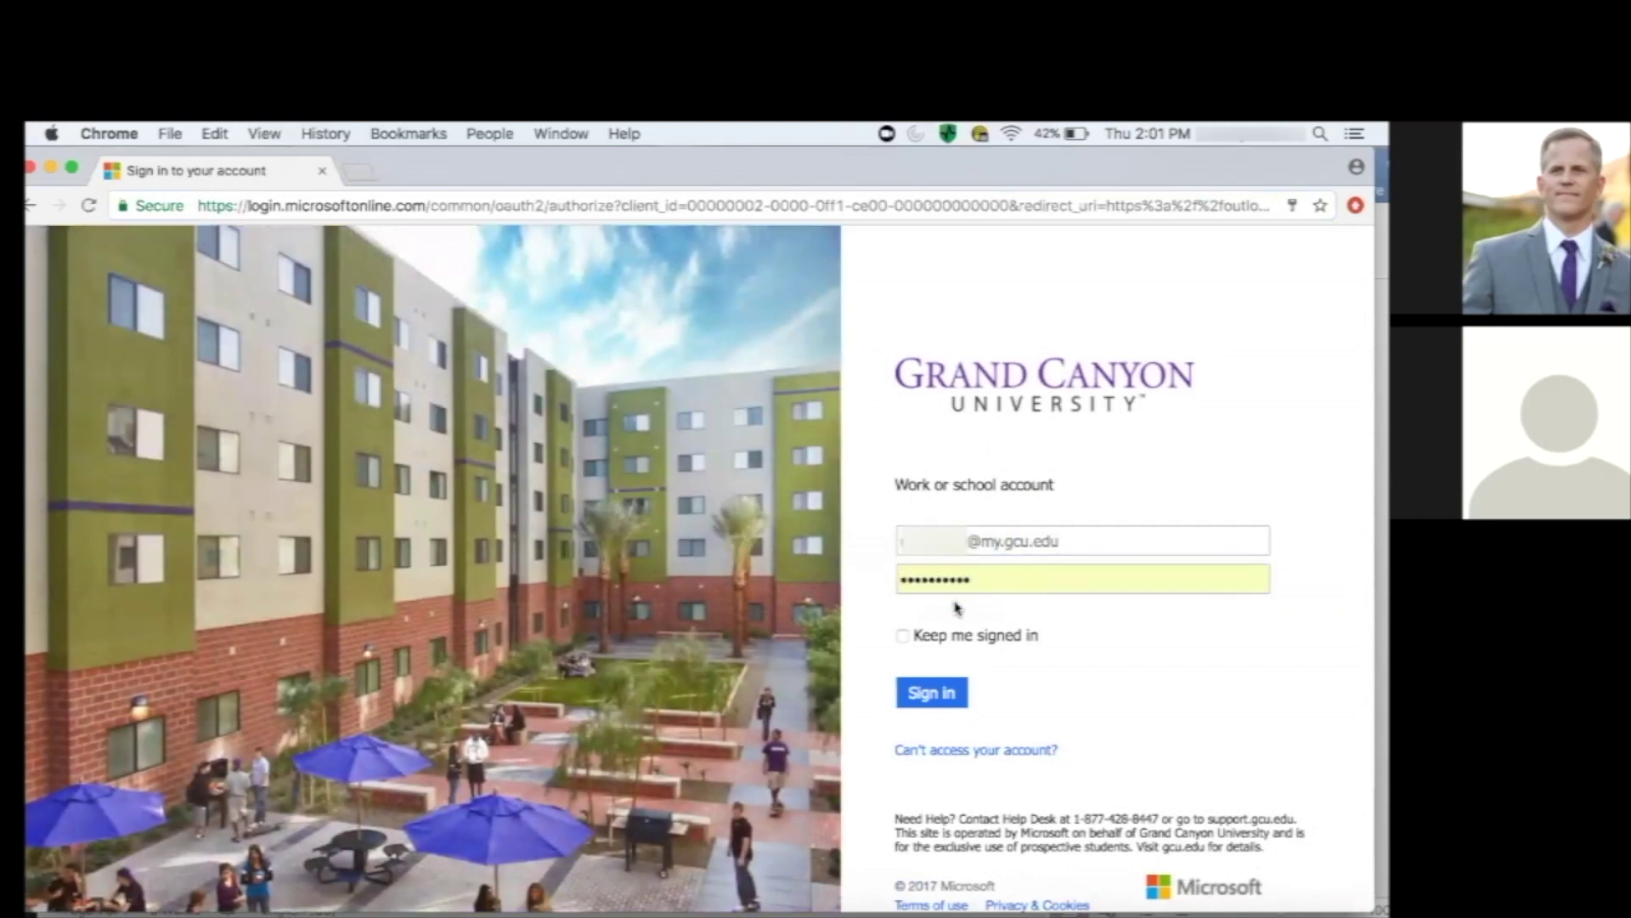
drag(967, 581, 757, 578)
key(BackSpace)
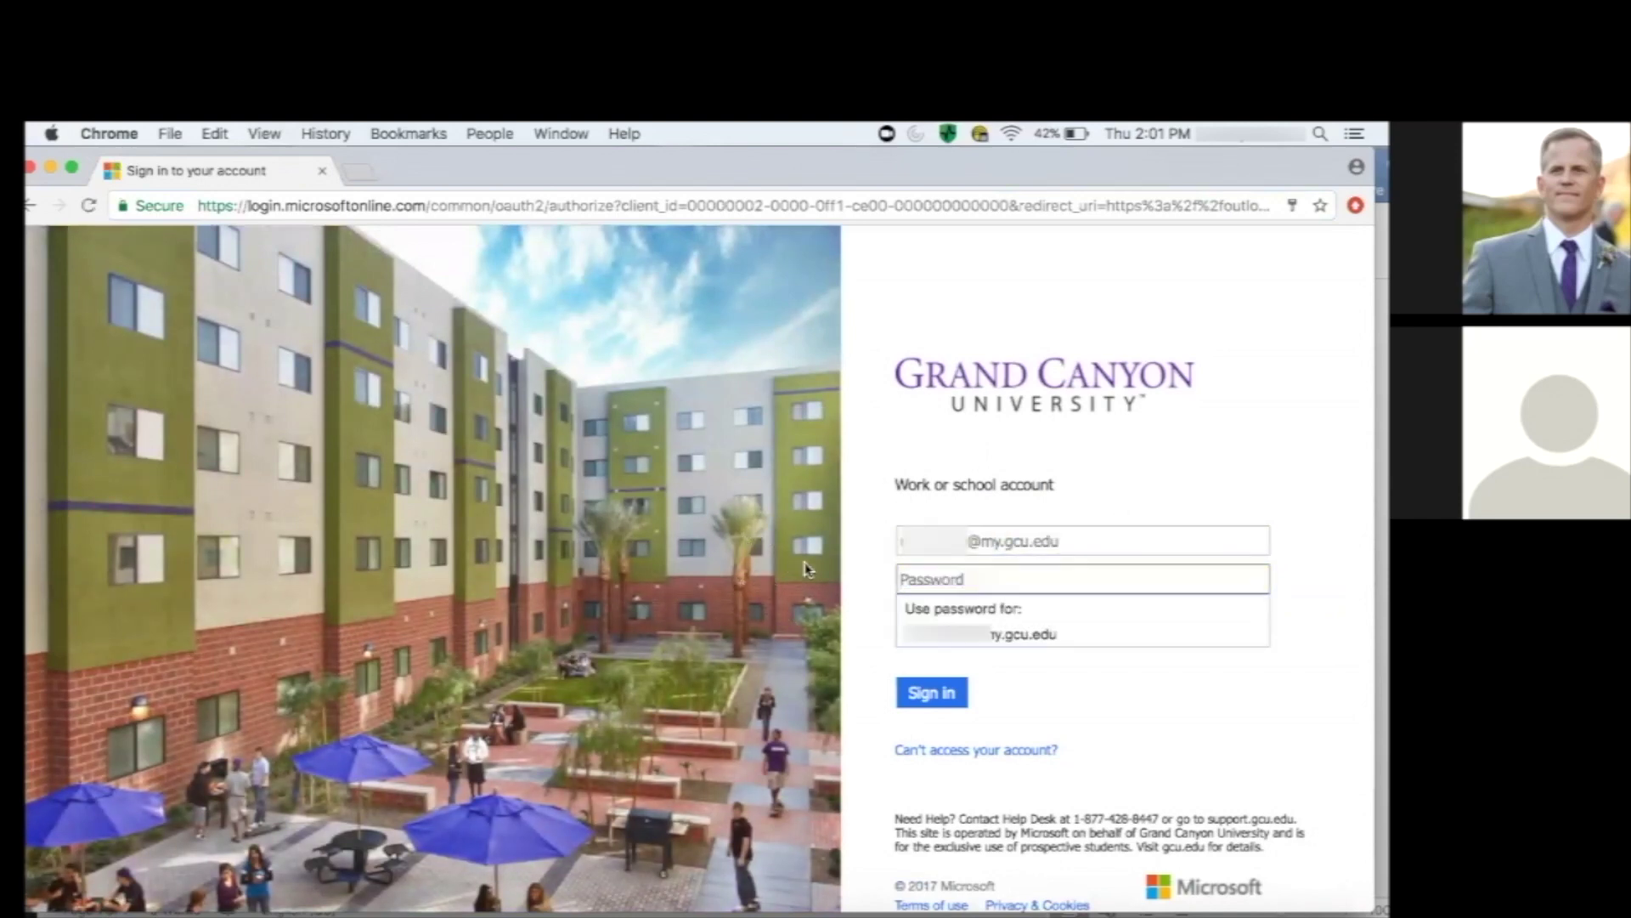
Fill in the saved university username and password and submit the sign-in.
click(940, 548)
click(902, 517)
click(935, 542)
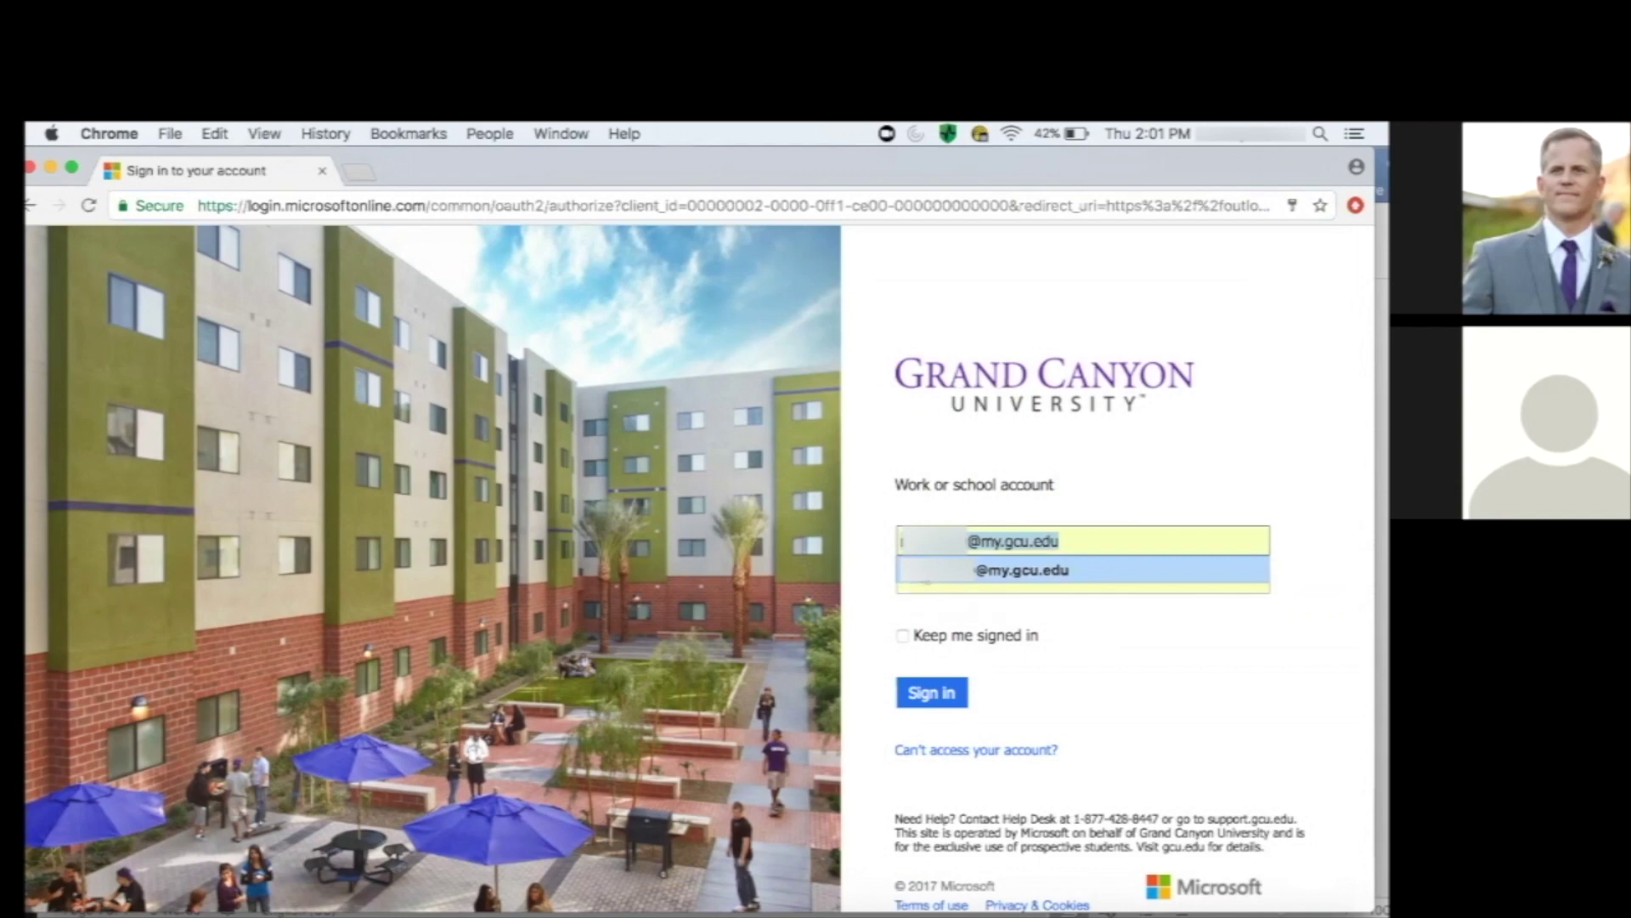
click(926, 577)
click(919, 697)
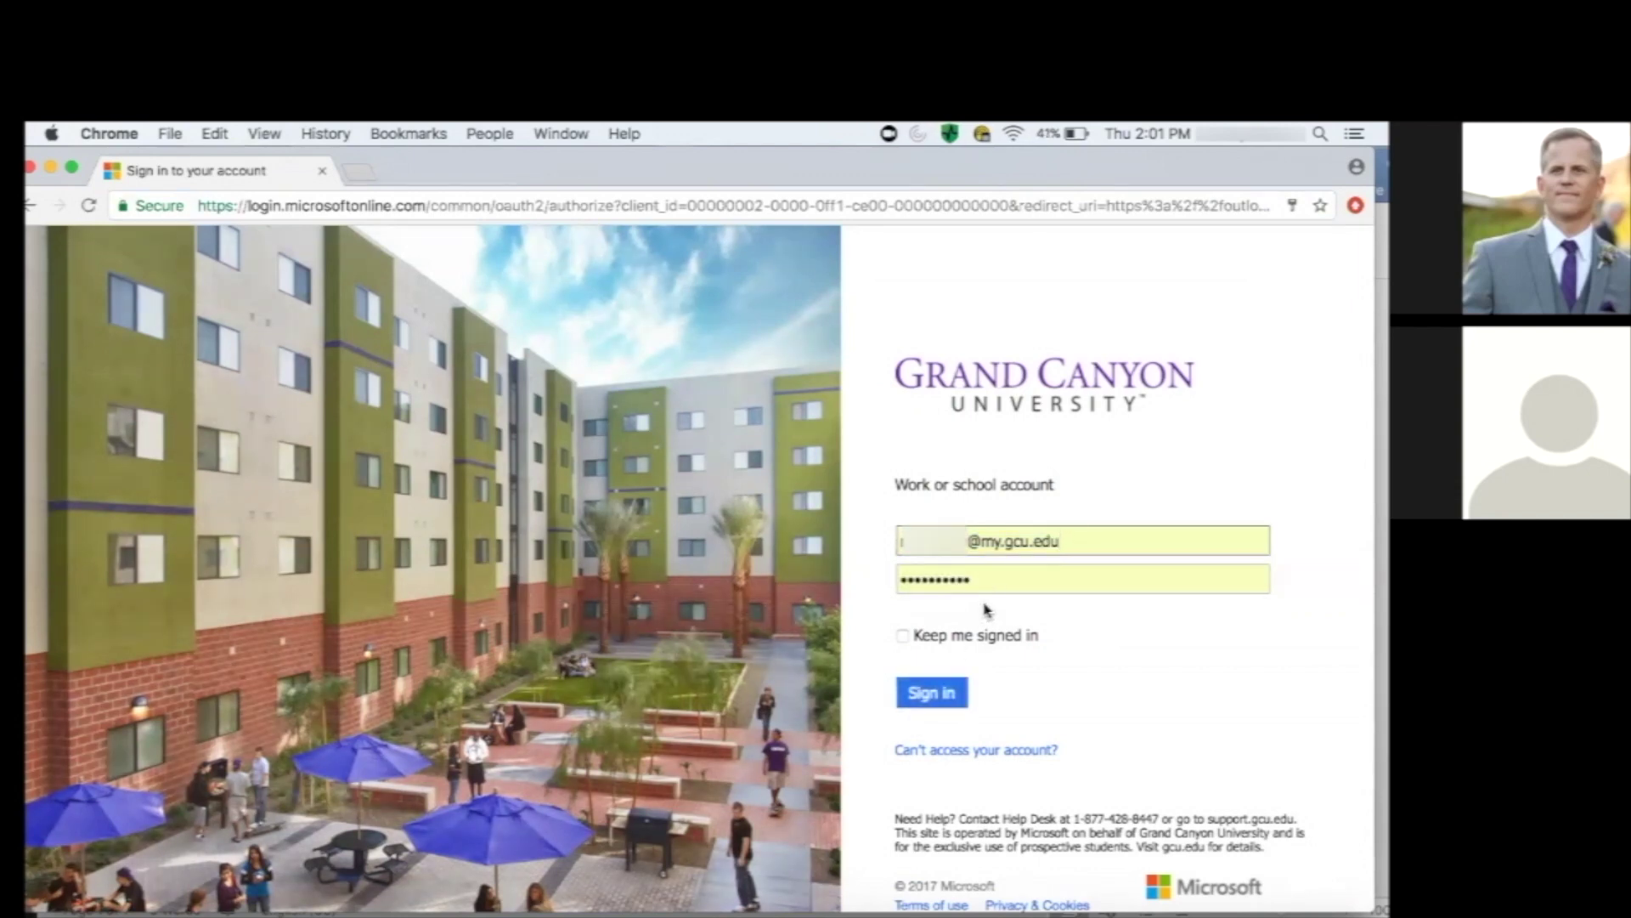
click(925, 691)
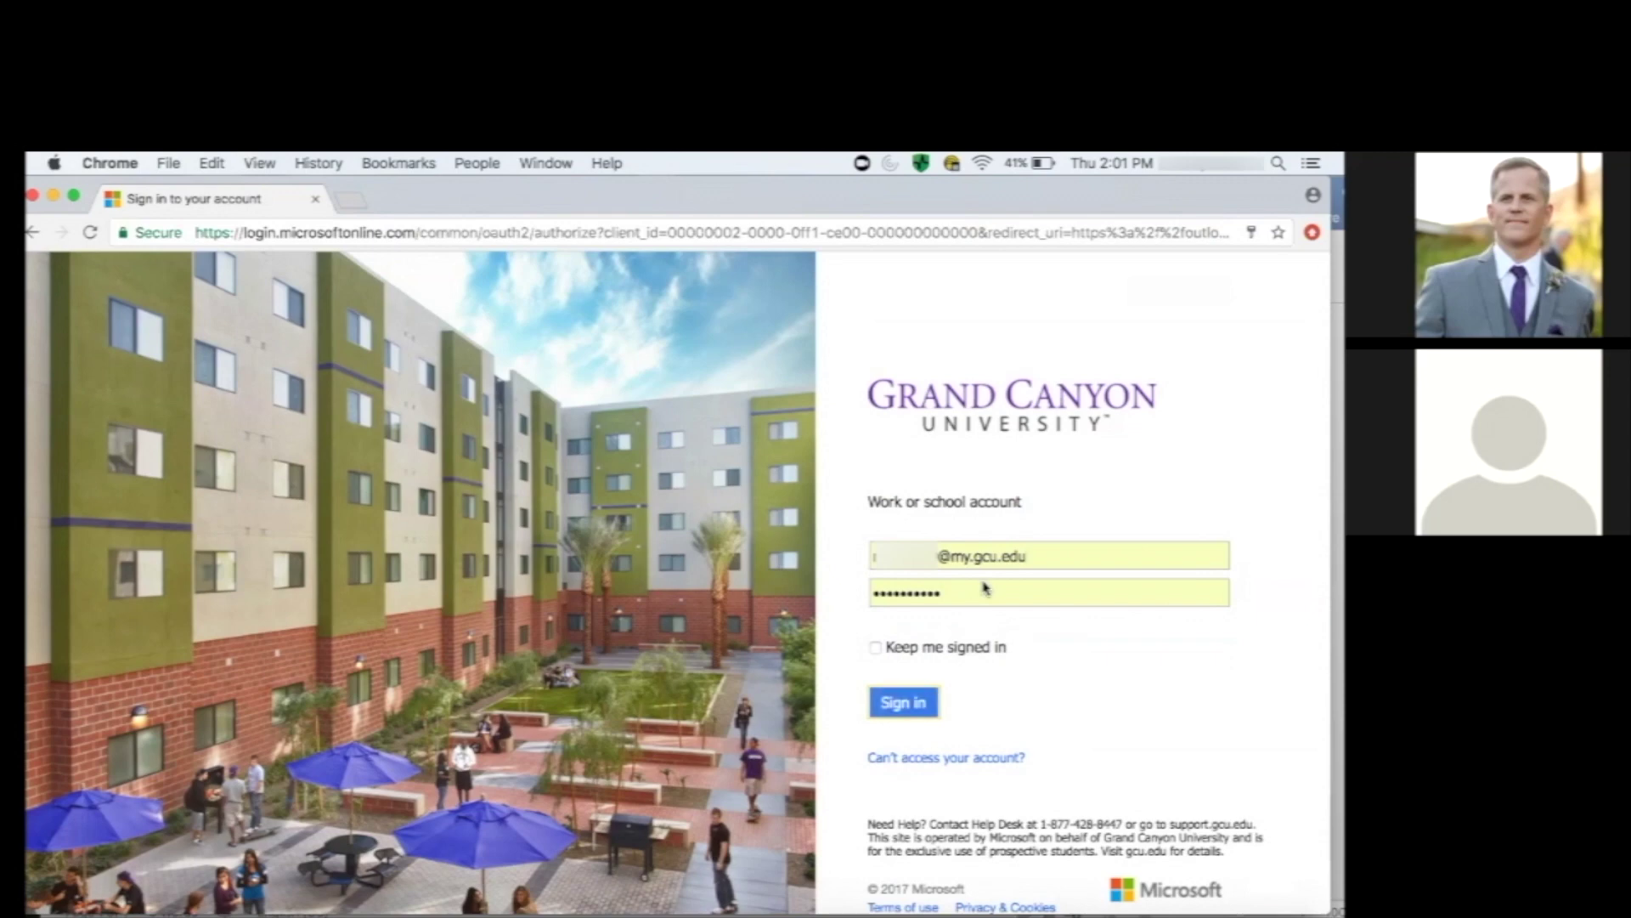
Load mail.office365.com in a new tab and sign in to the mailbox.
click(355, 204)
text(mail.office365.com)
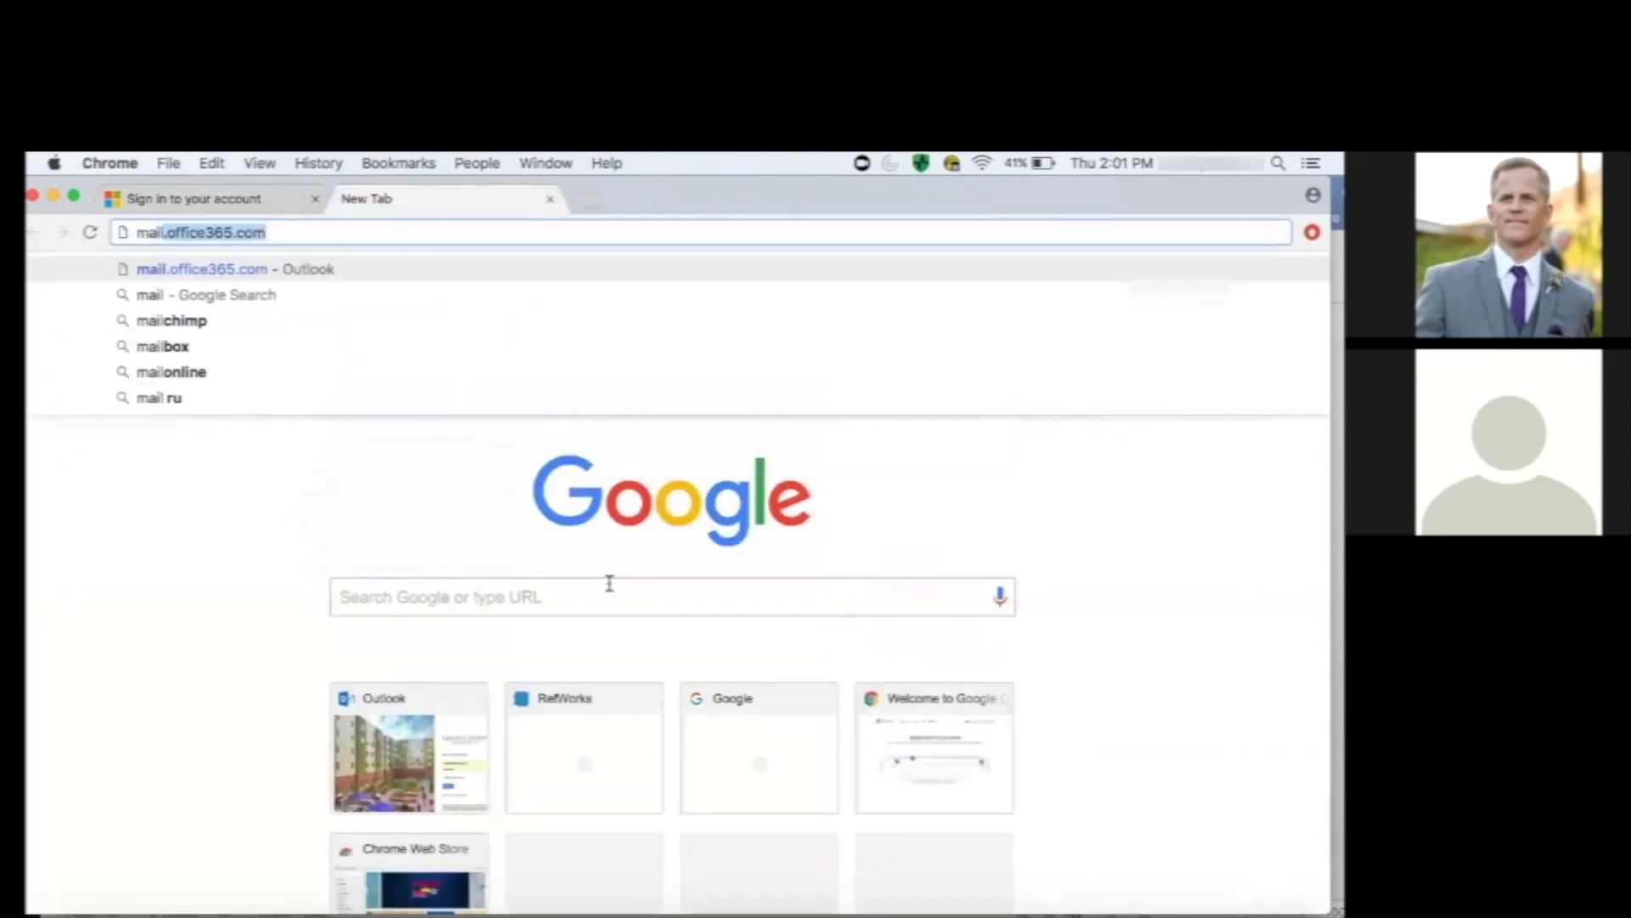
key(Return)
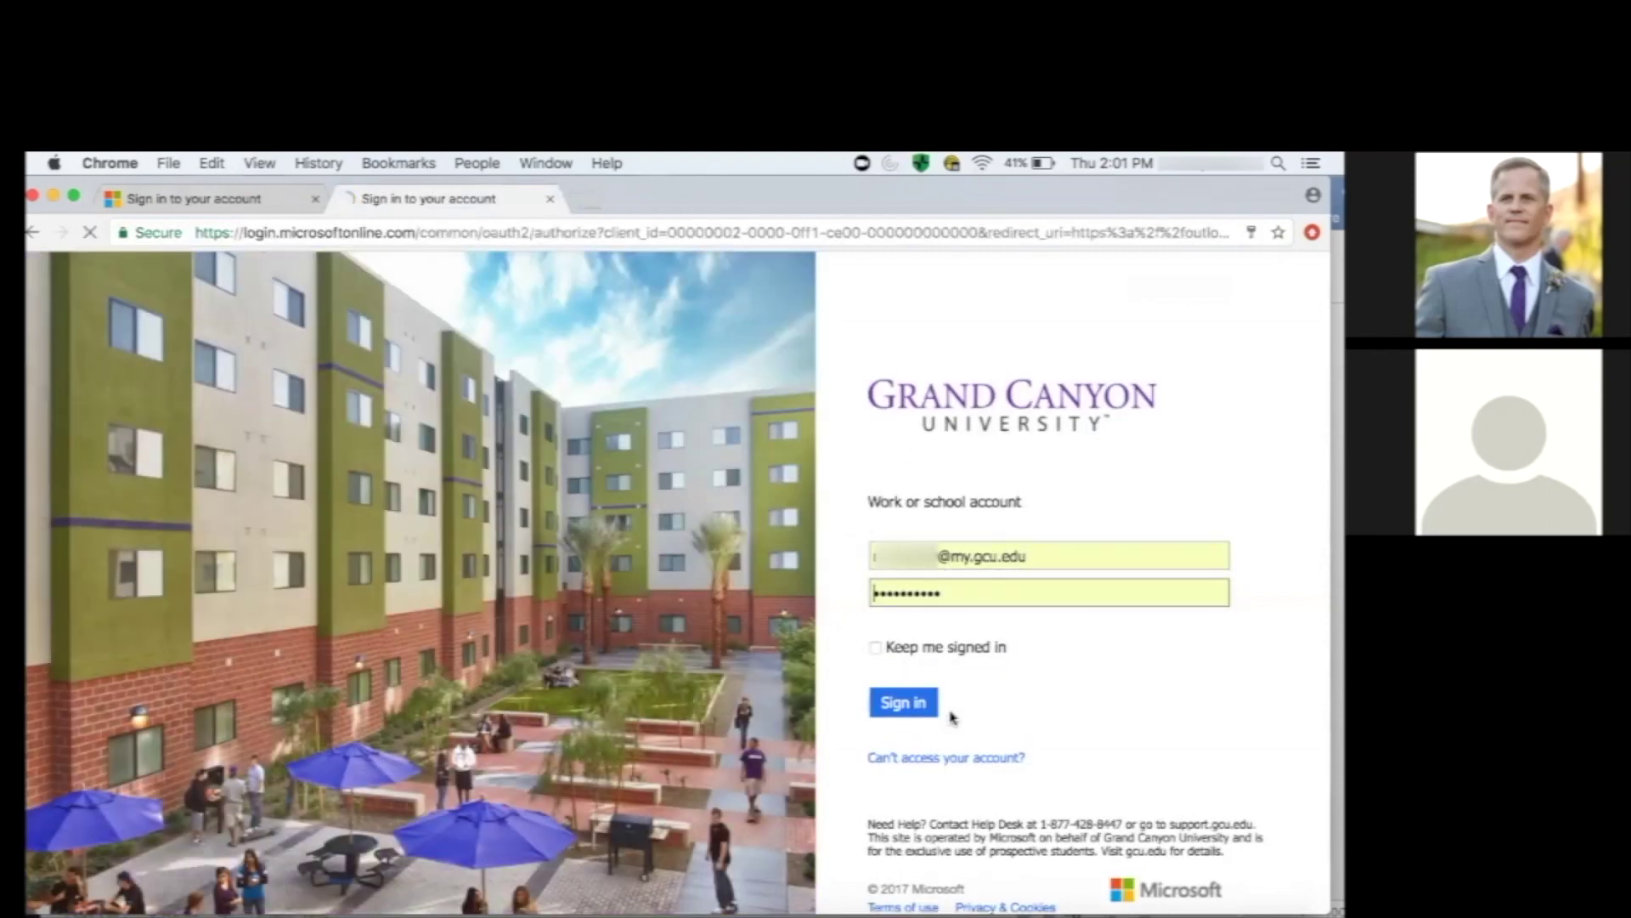
click(907, 704)
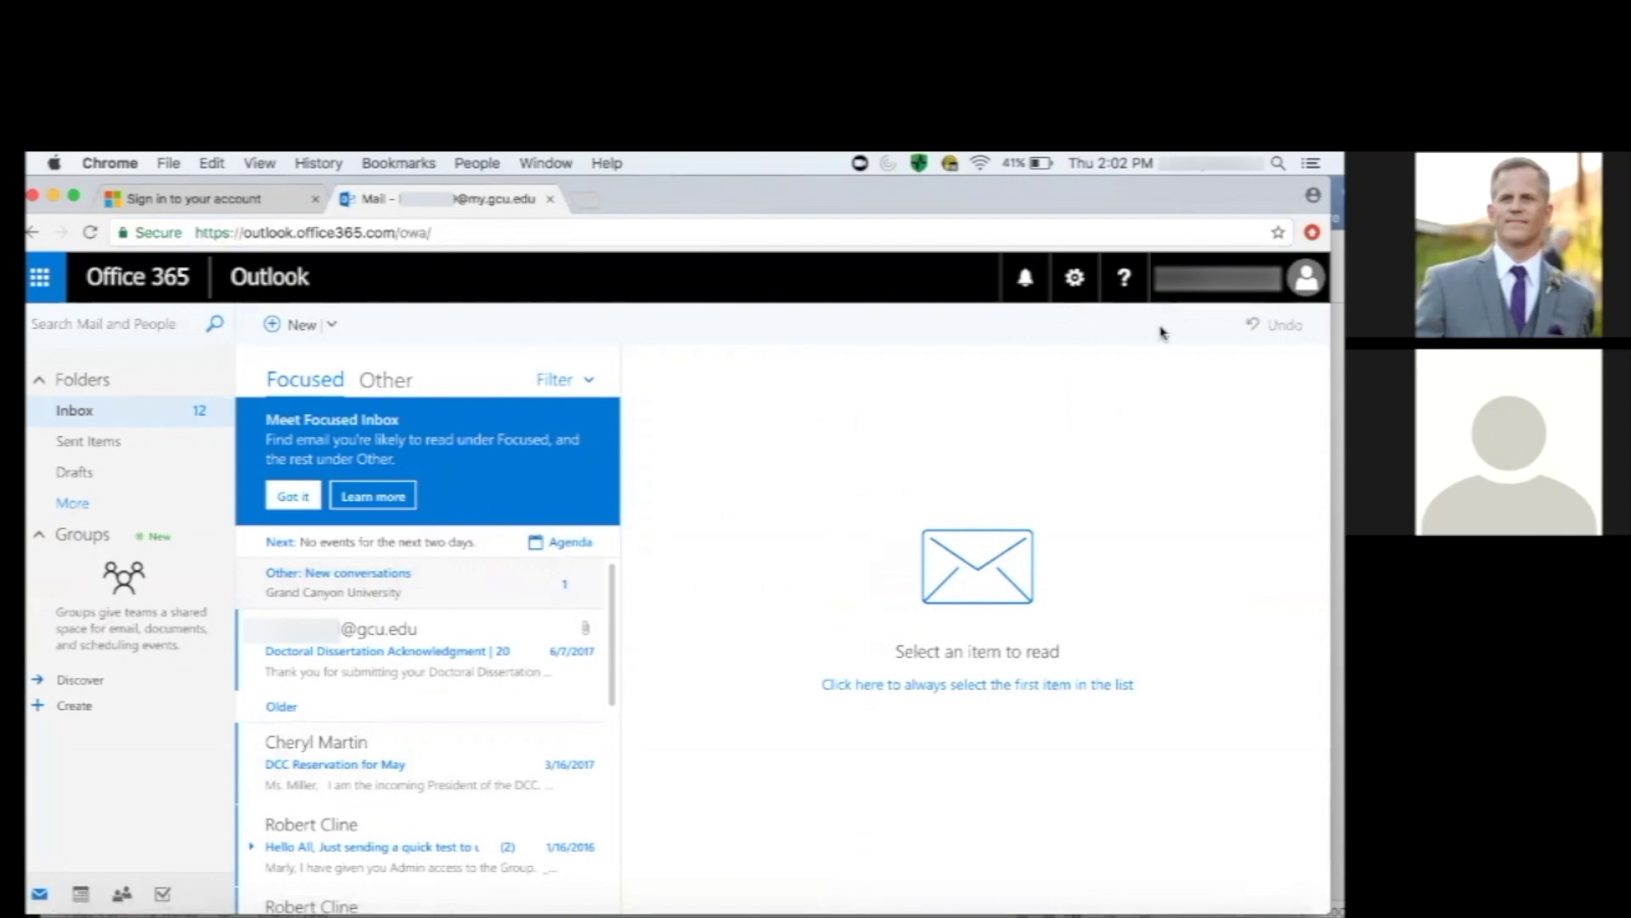
Find the Forwarding options through the settings search.
click(1074, 281)
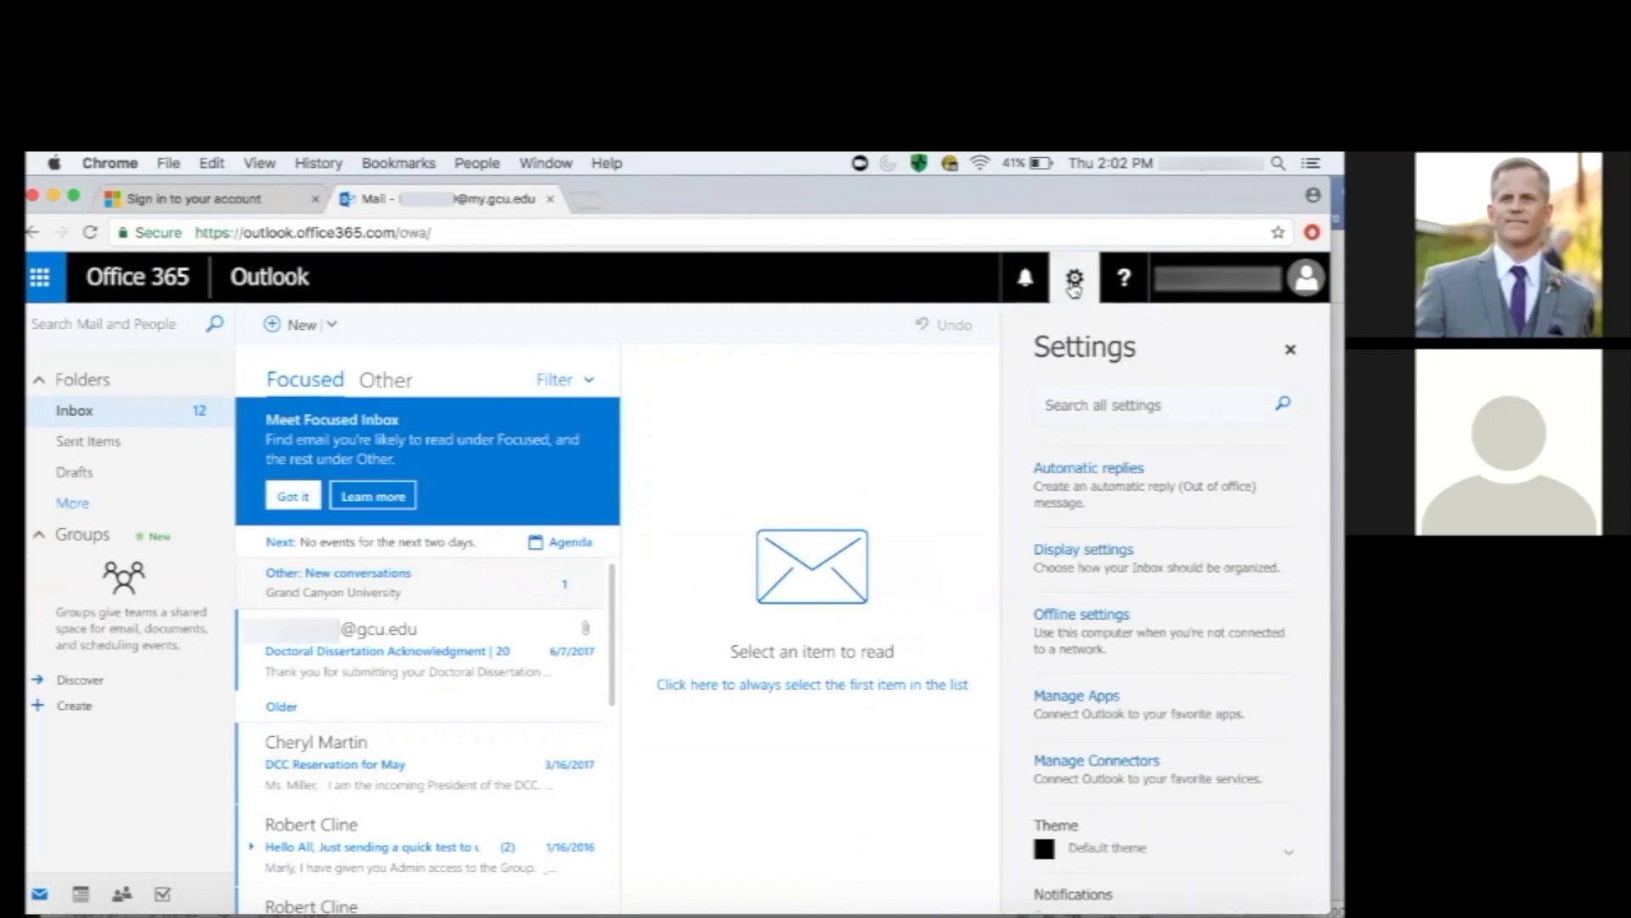
click(1058, 406)
text(f)
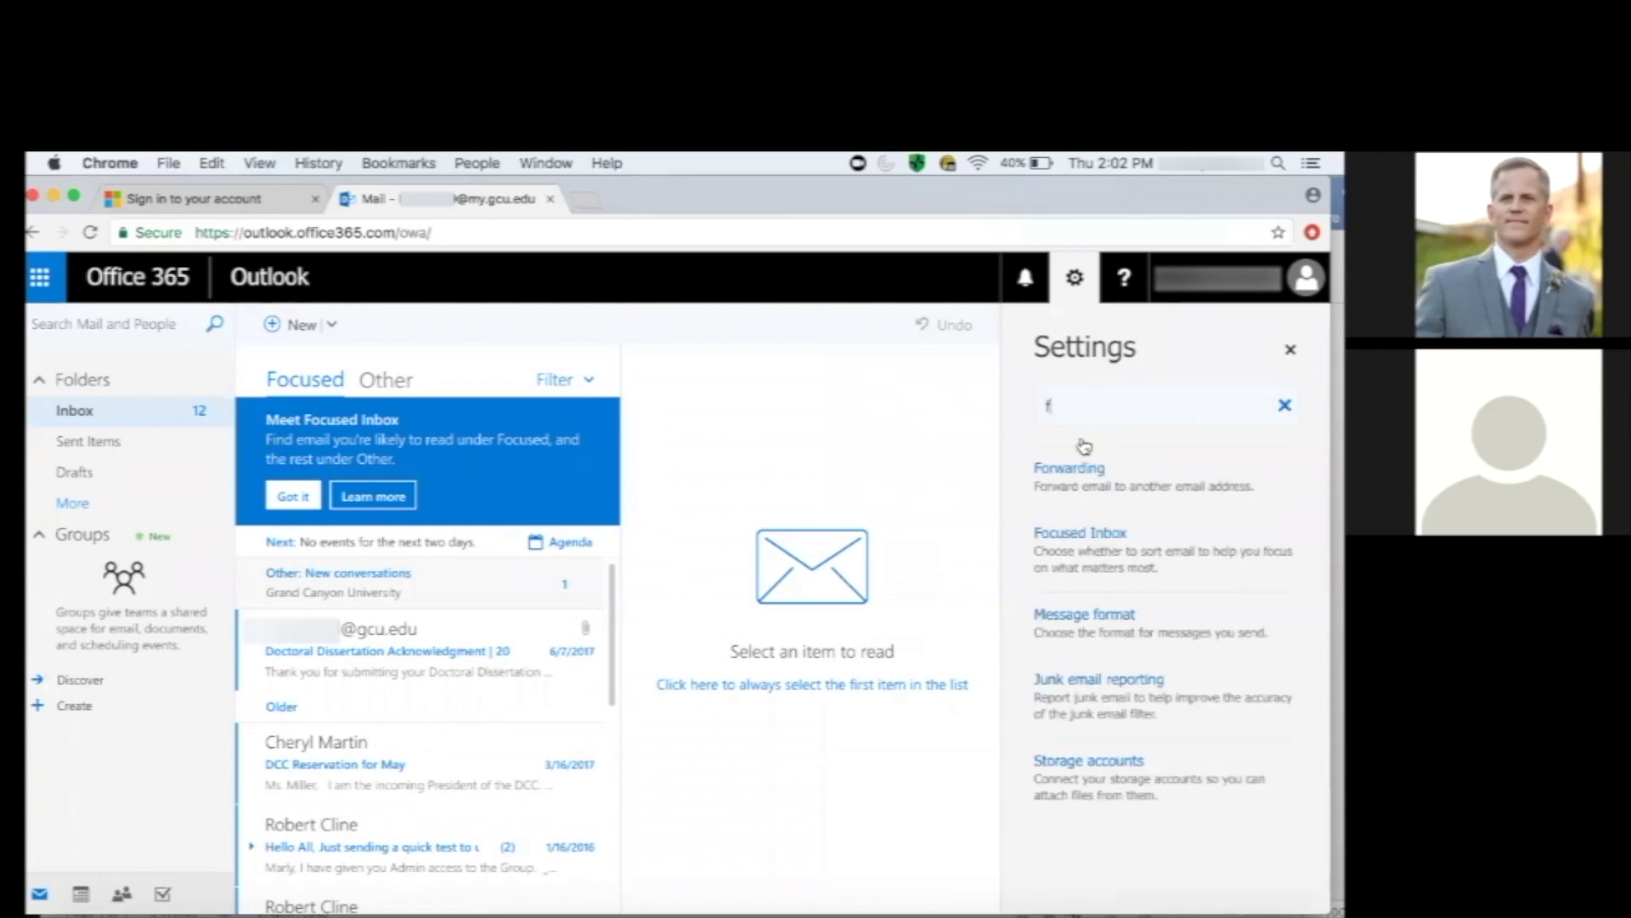
click(1069, 468)
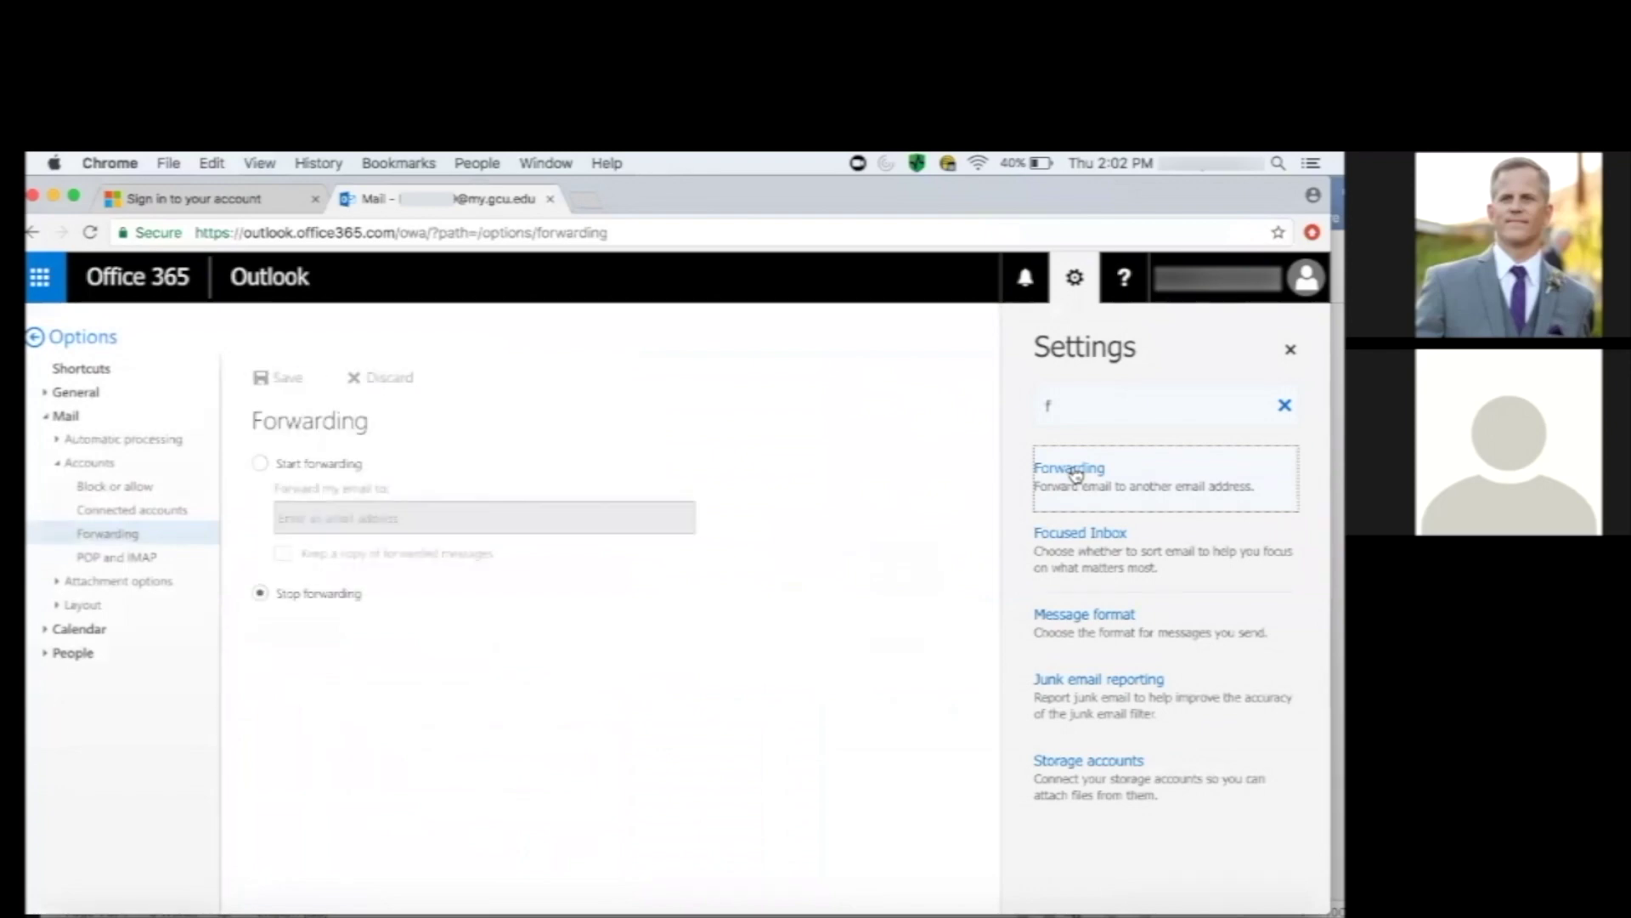
Start forwarding to the personal Gmail address, keep a copy of forwarded messages, and save.
click(260, 463)
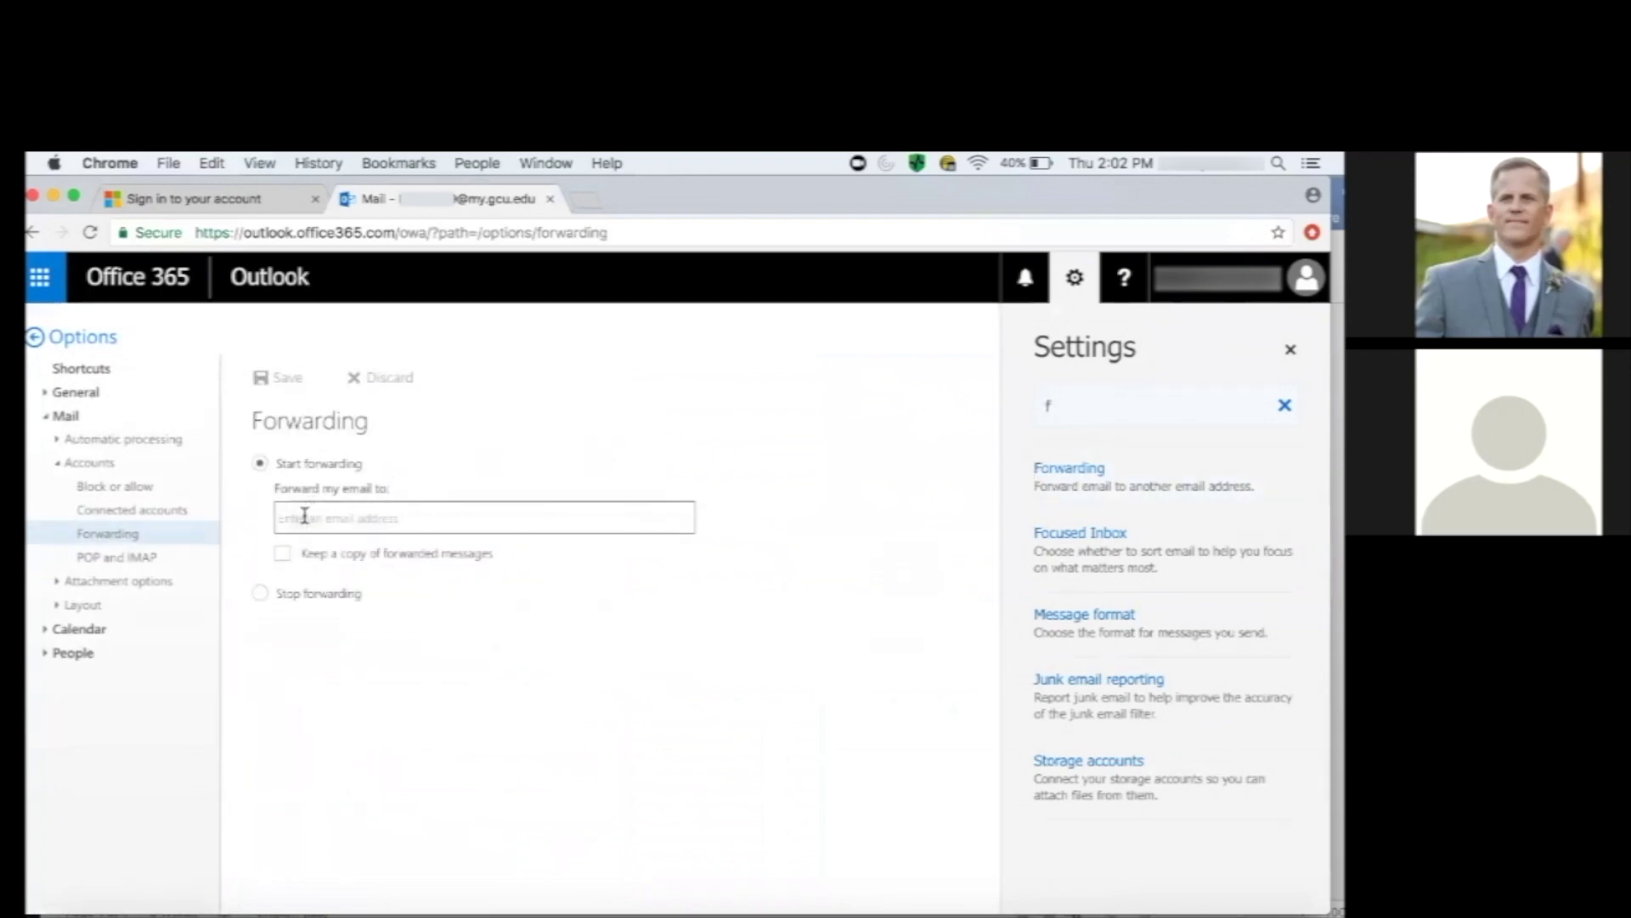
click(304, 516)
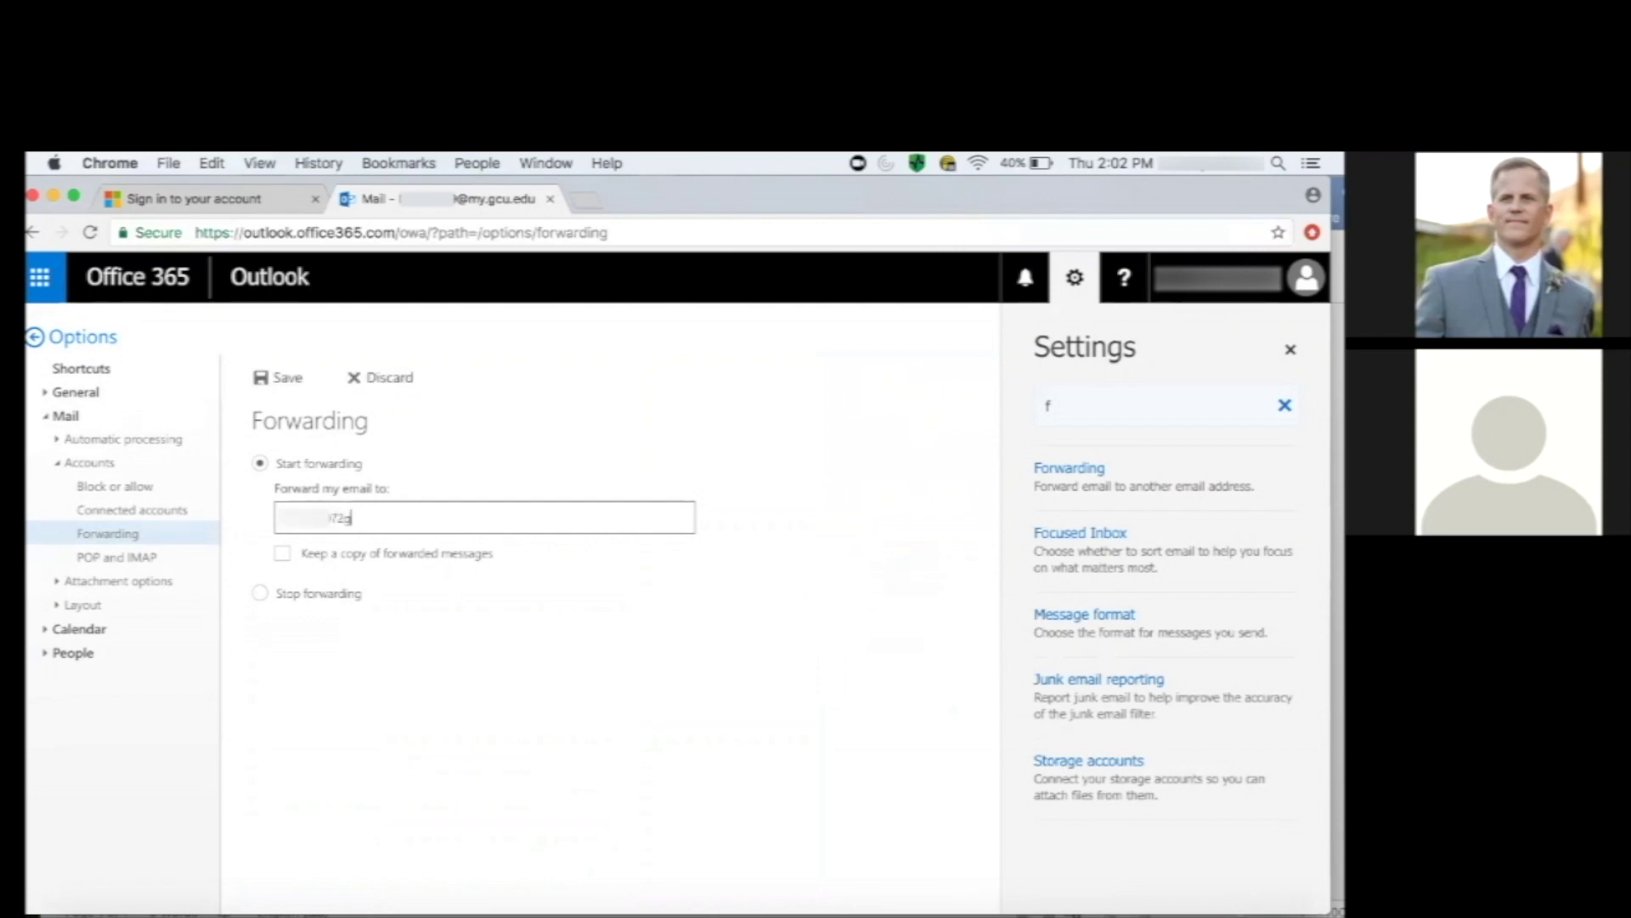
click(285, 556)
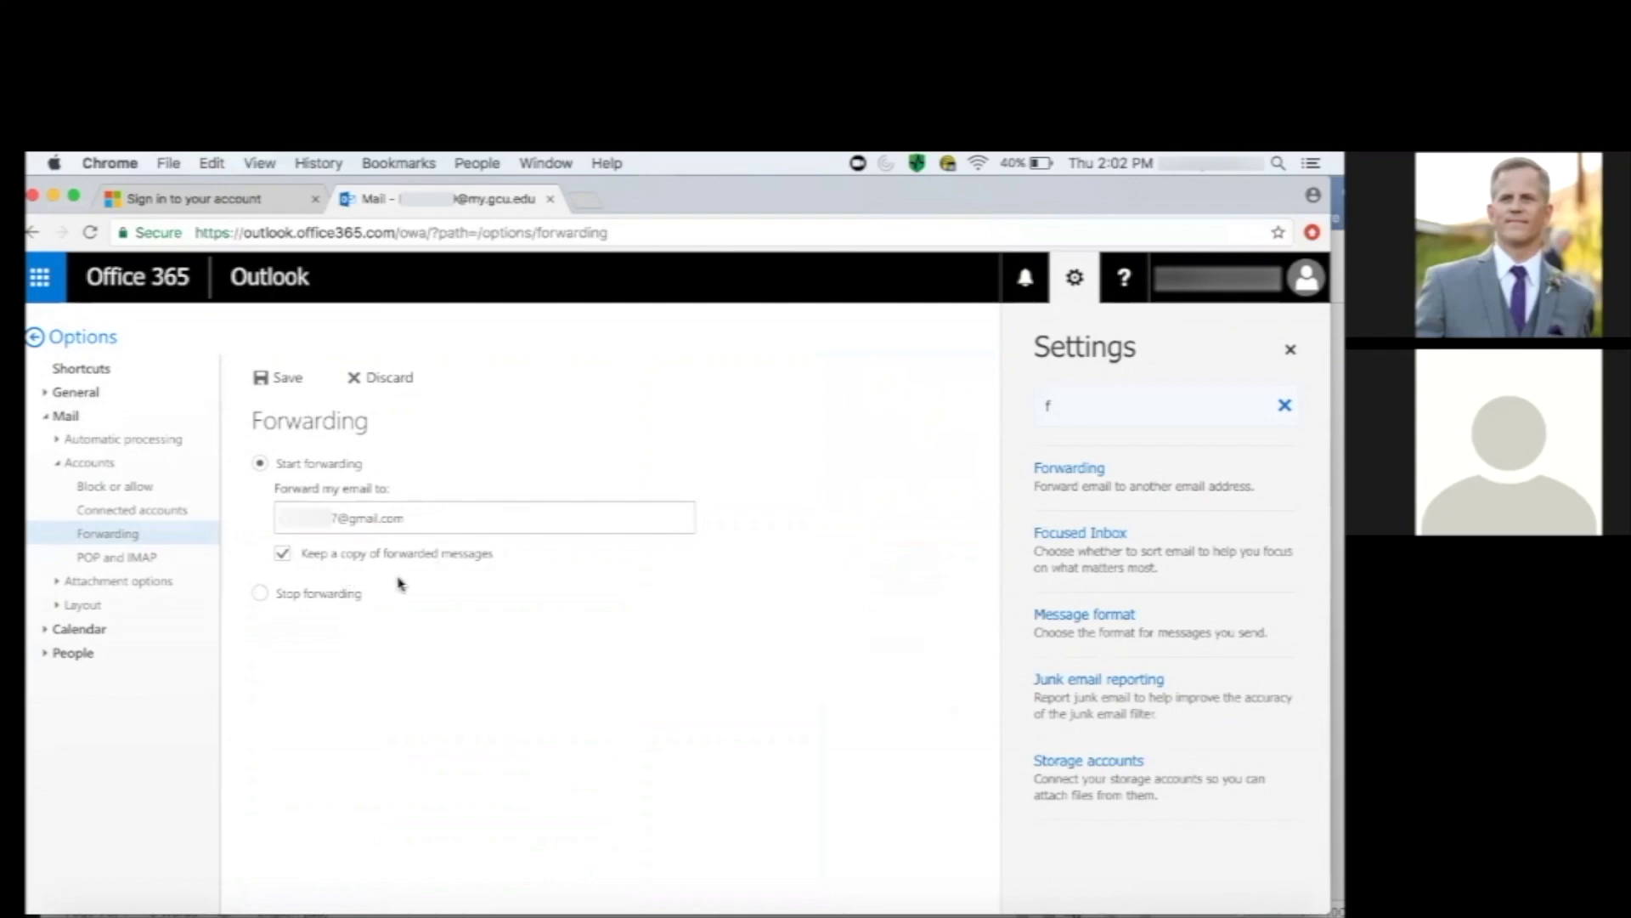
click(287, 380)
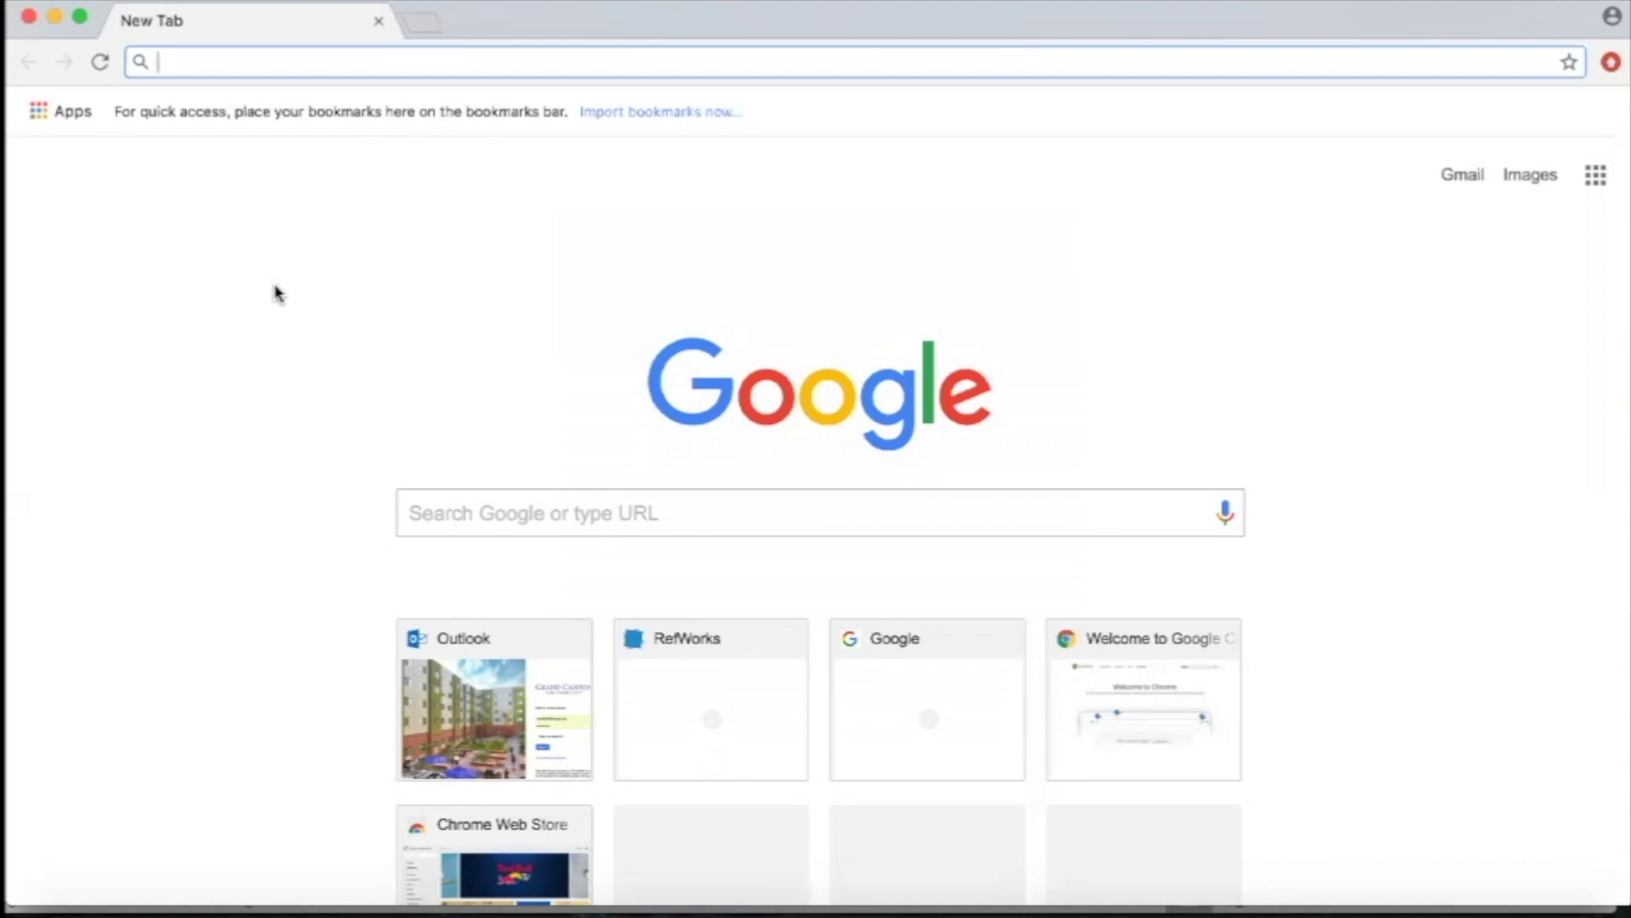
Load the RefWorks website at refworks.proquest.com.
text(refworks)
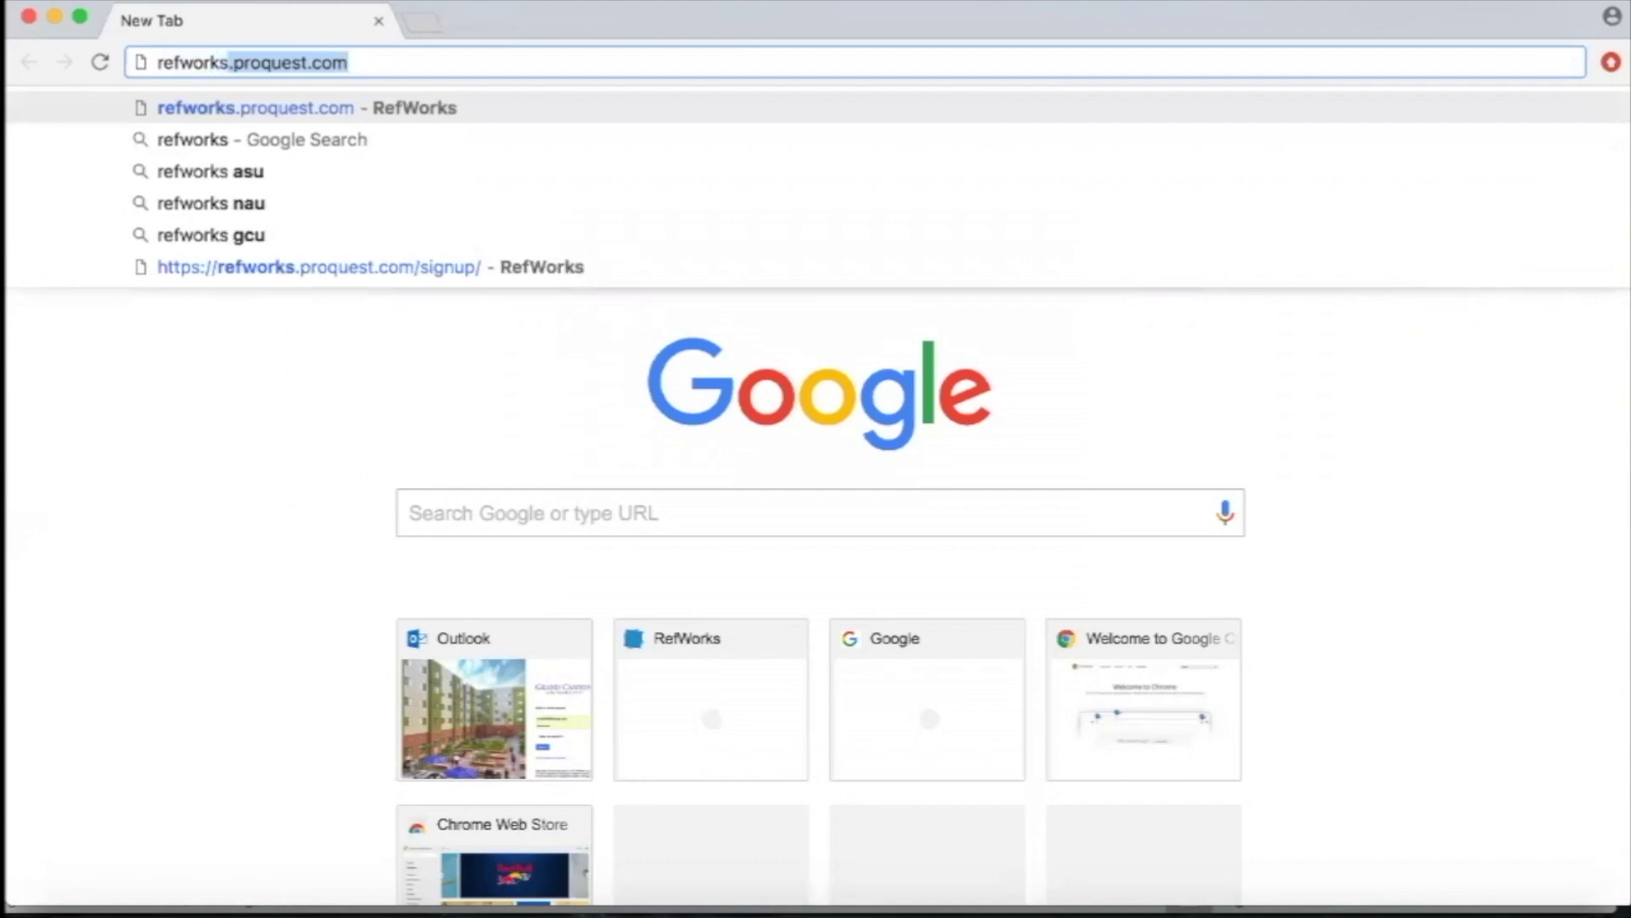
text(.proquest.com)
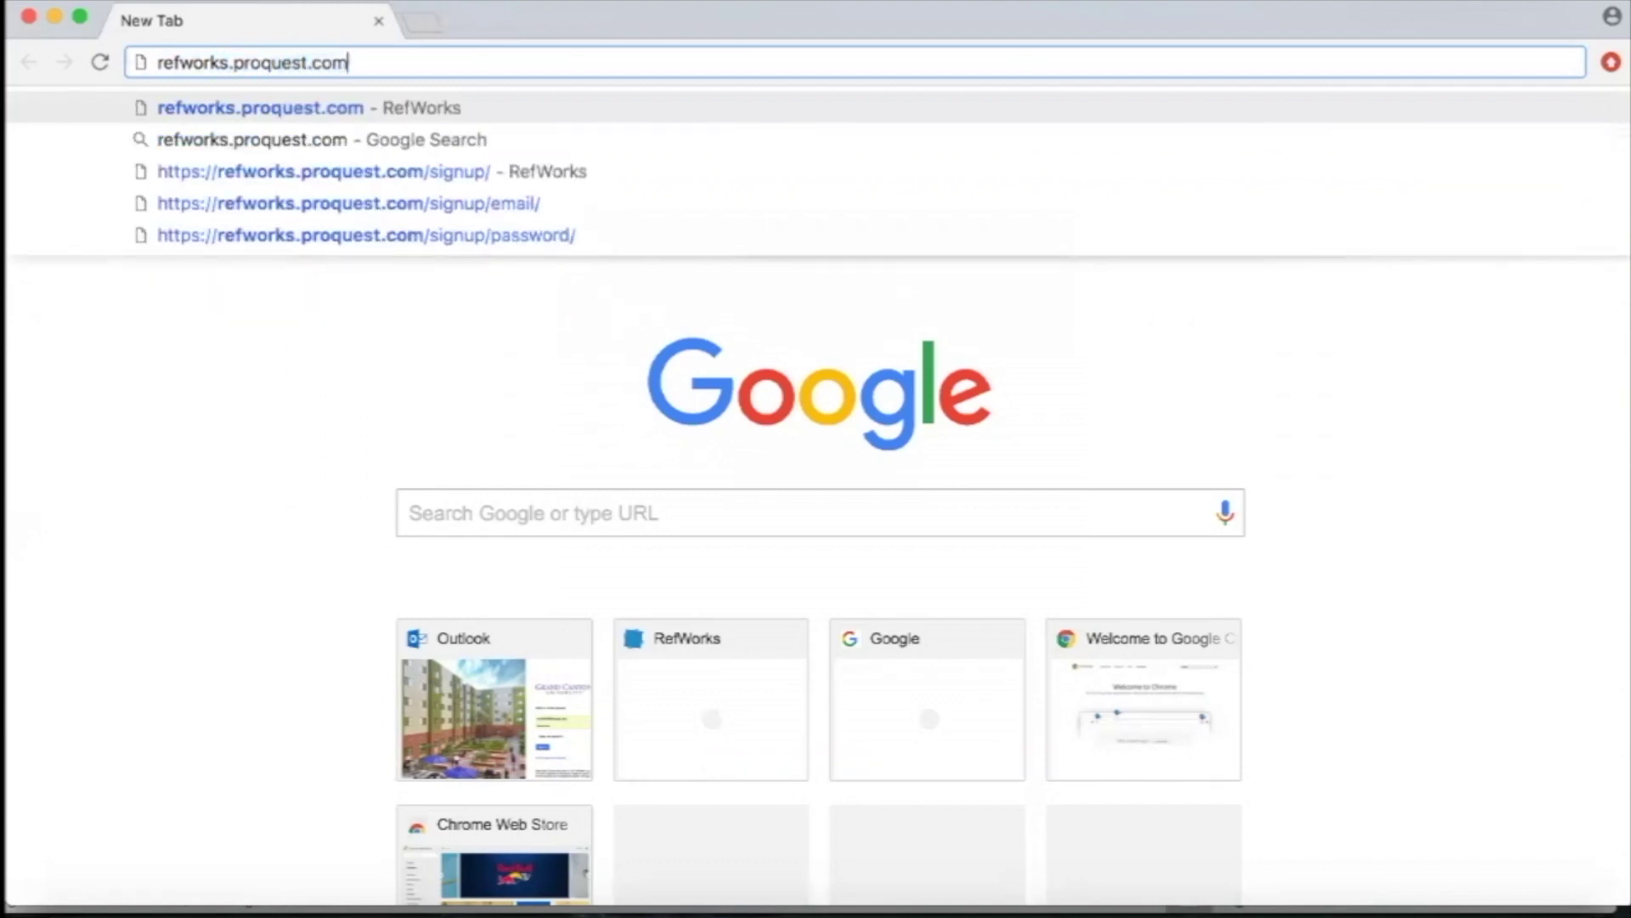
key(Return)
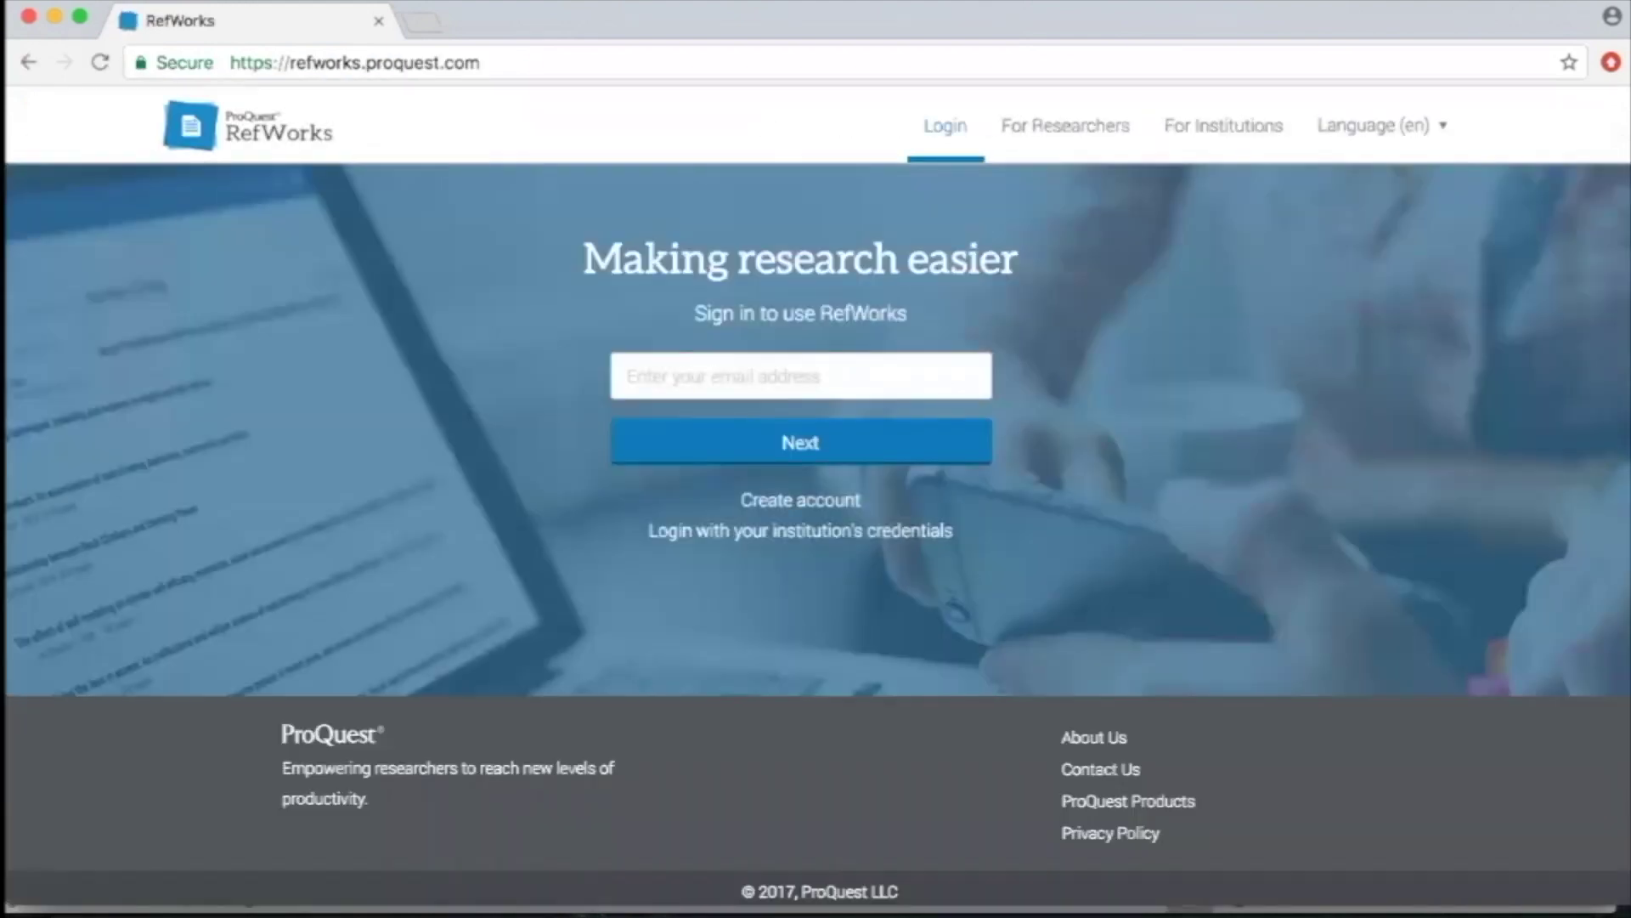
Create a new RefWorks account with the university email and a password.
click(623, 371)
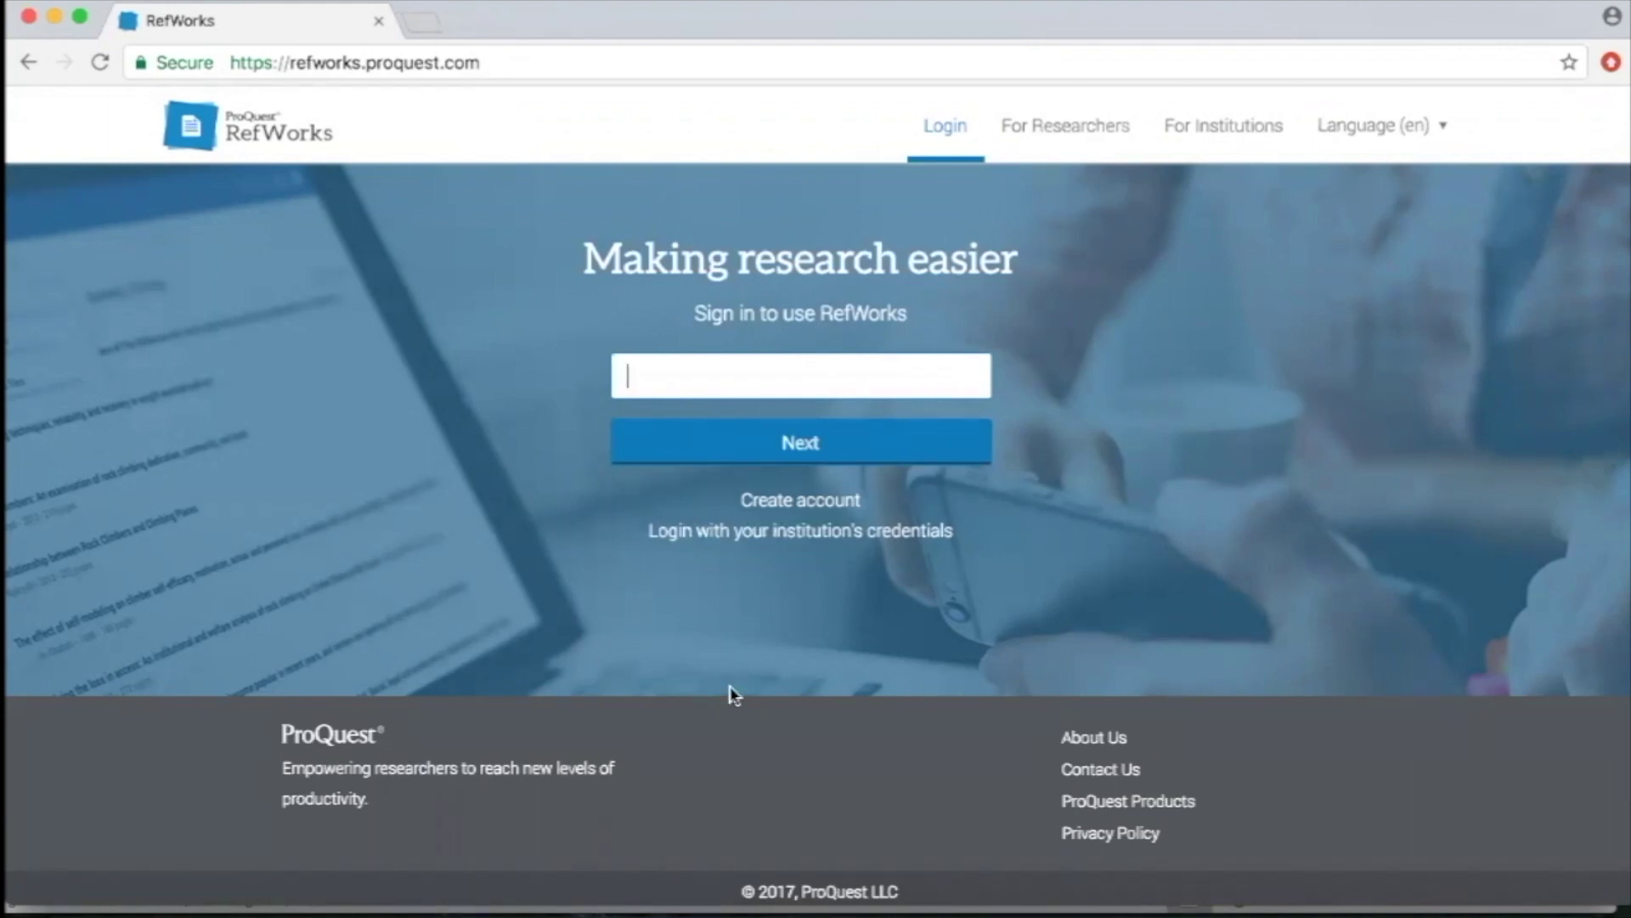
click(763, 503)
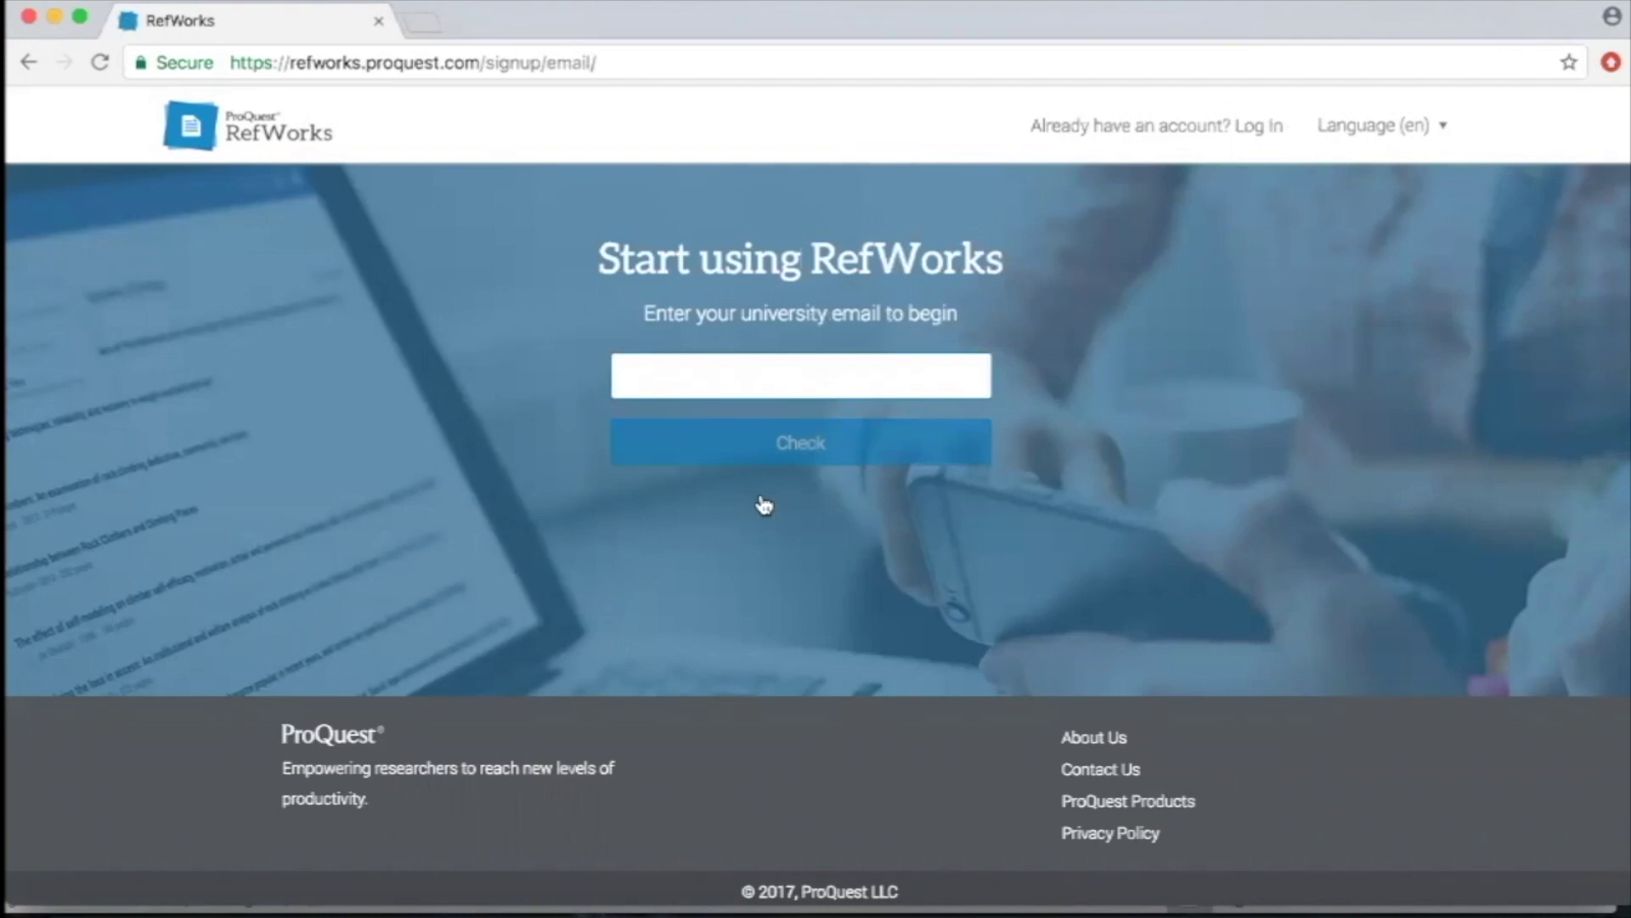
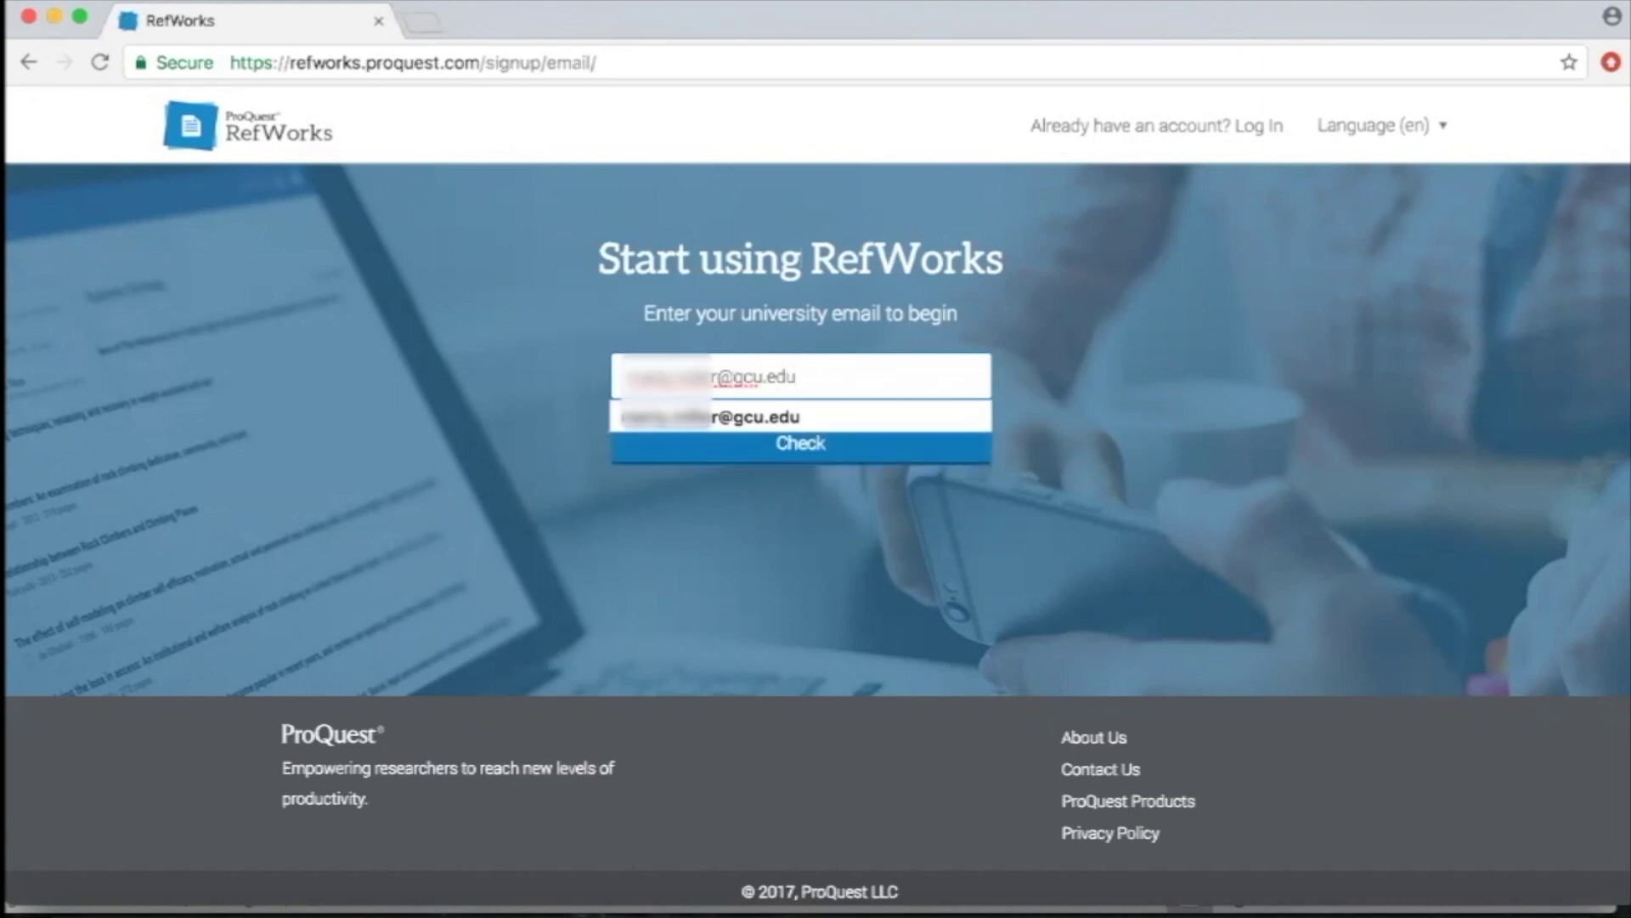
click(658, 526)
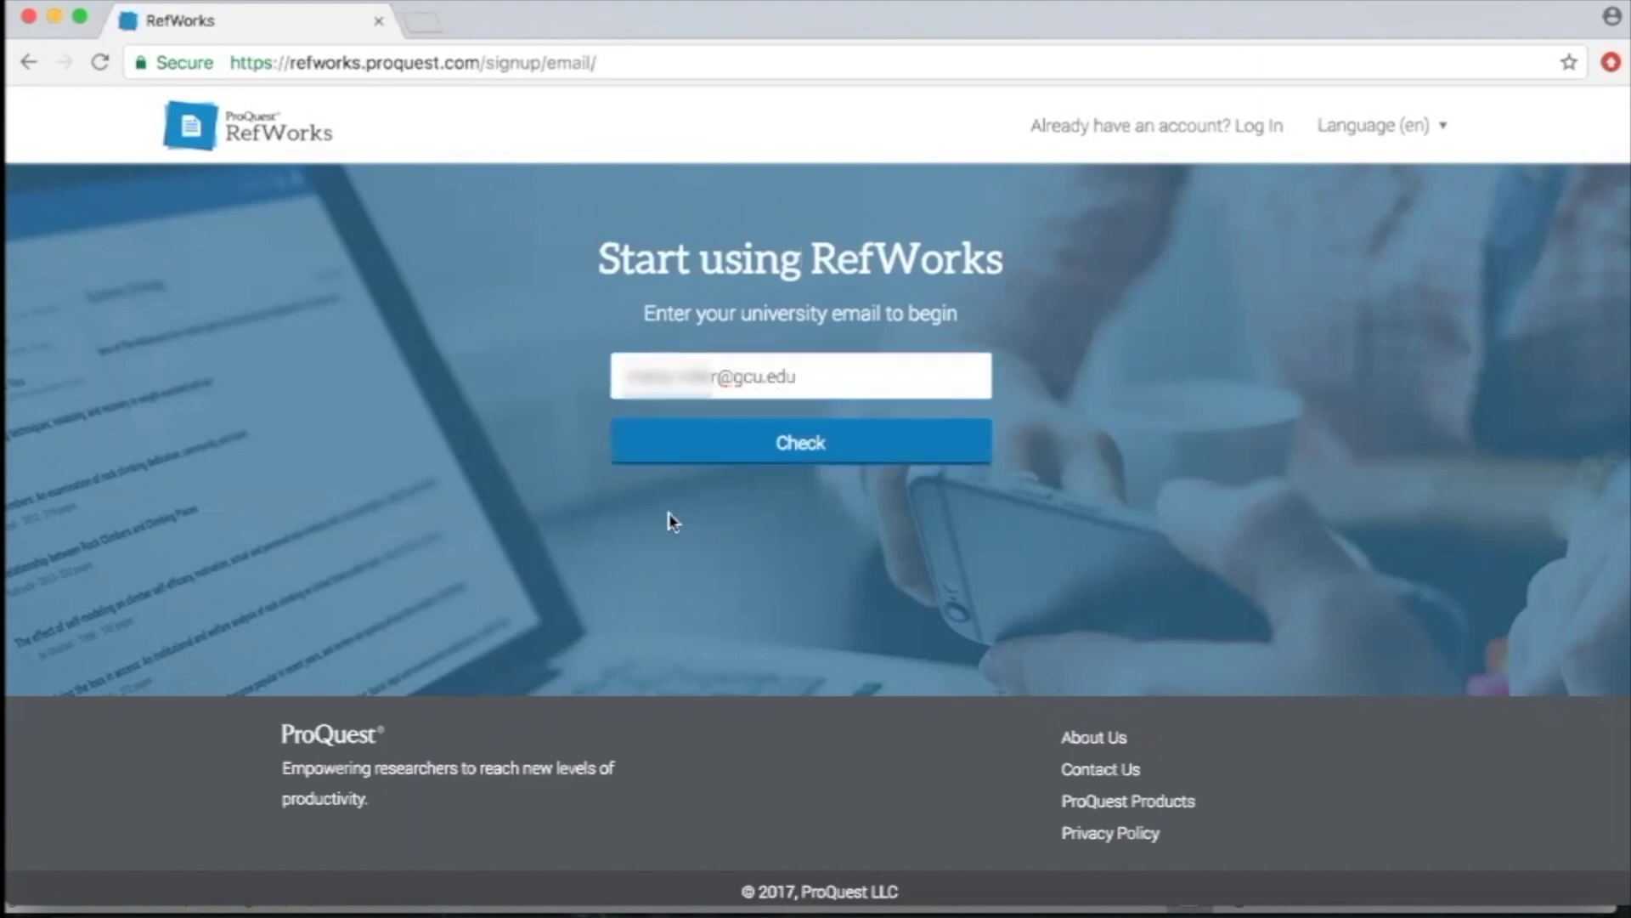
click(700, 441)
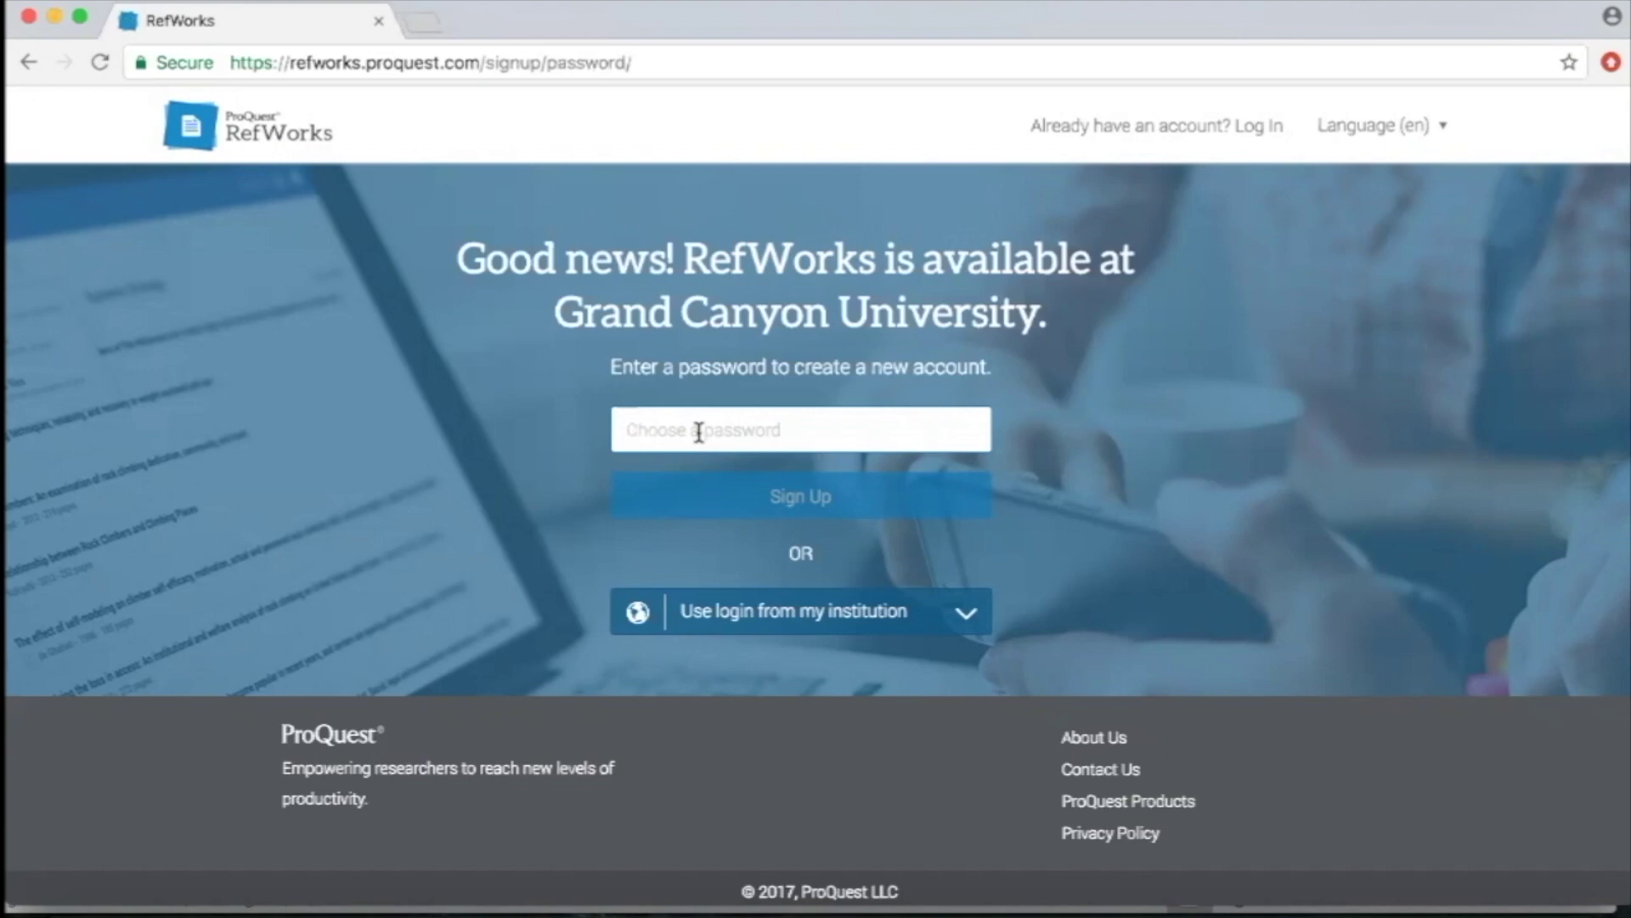
text(********)
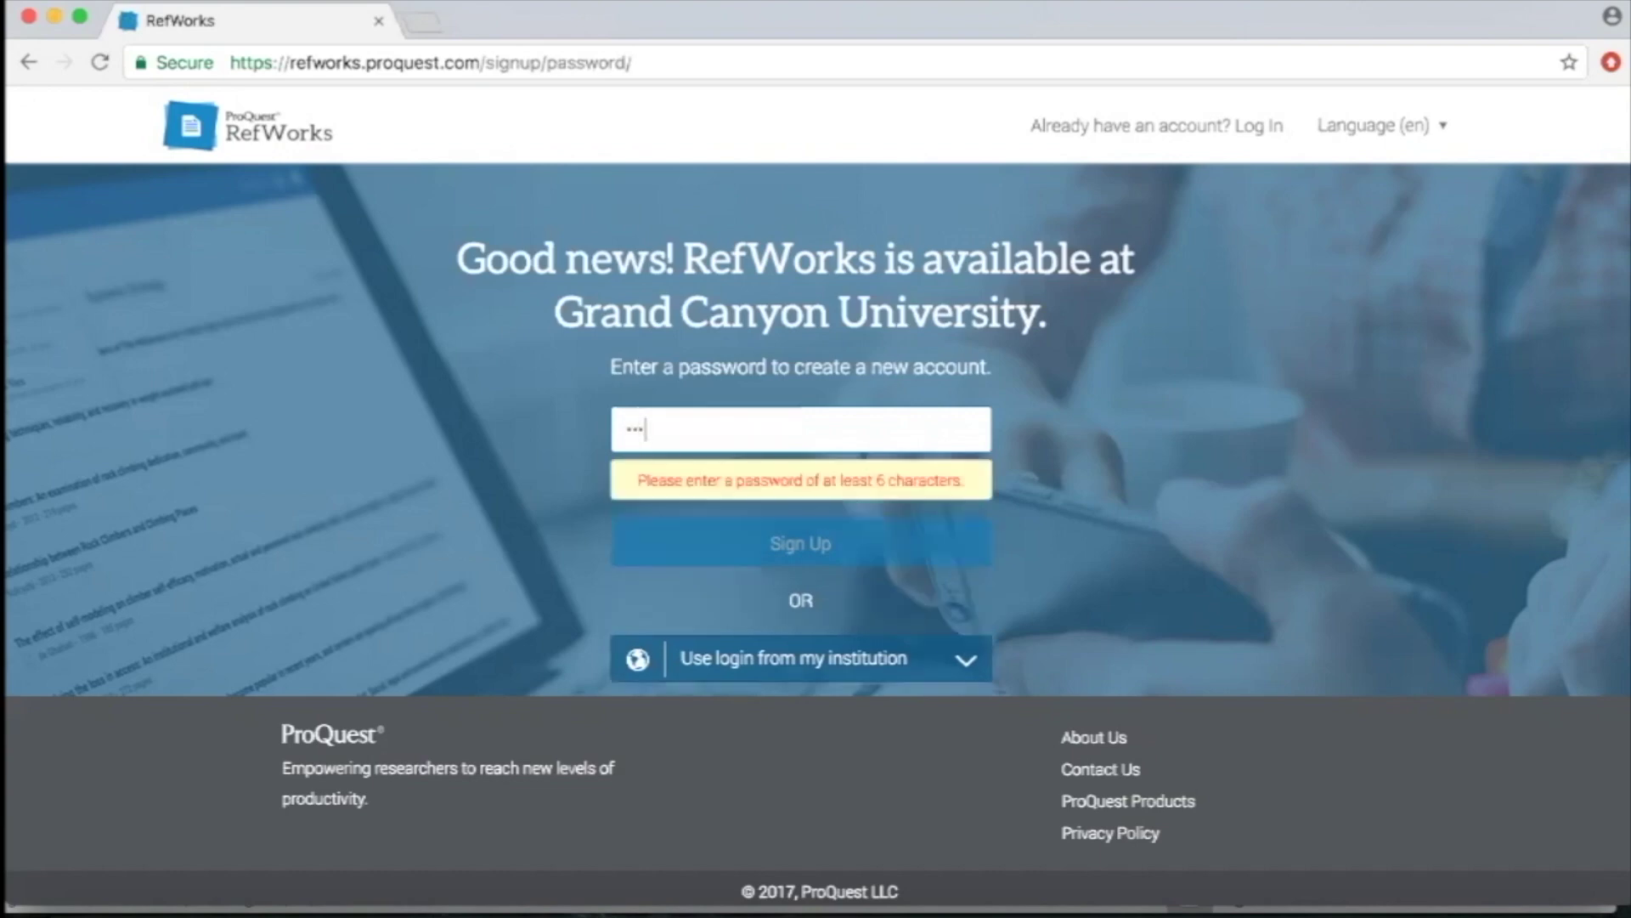
text(***)
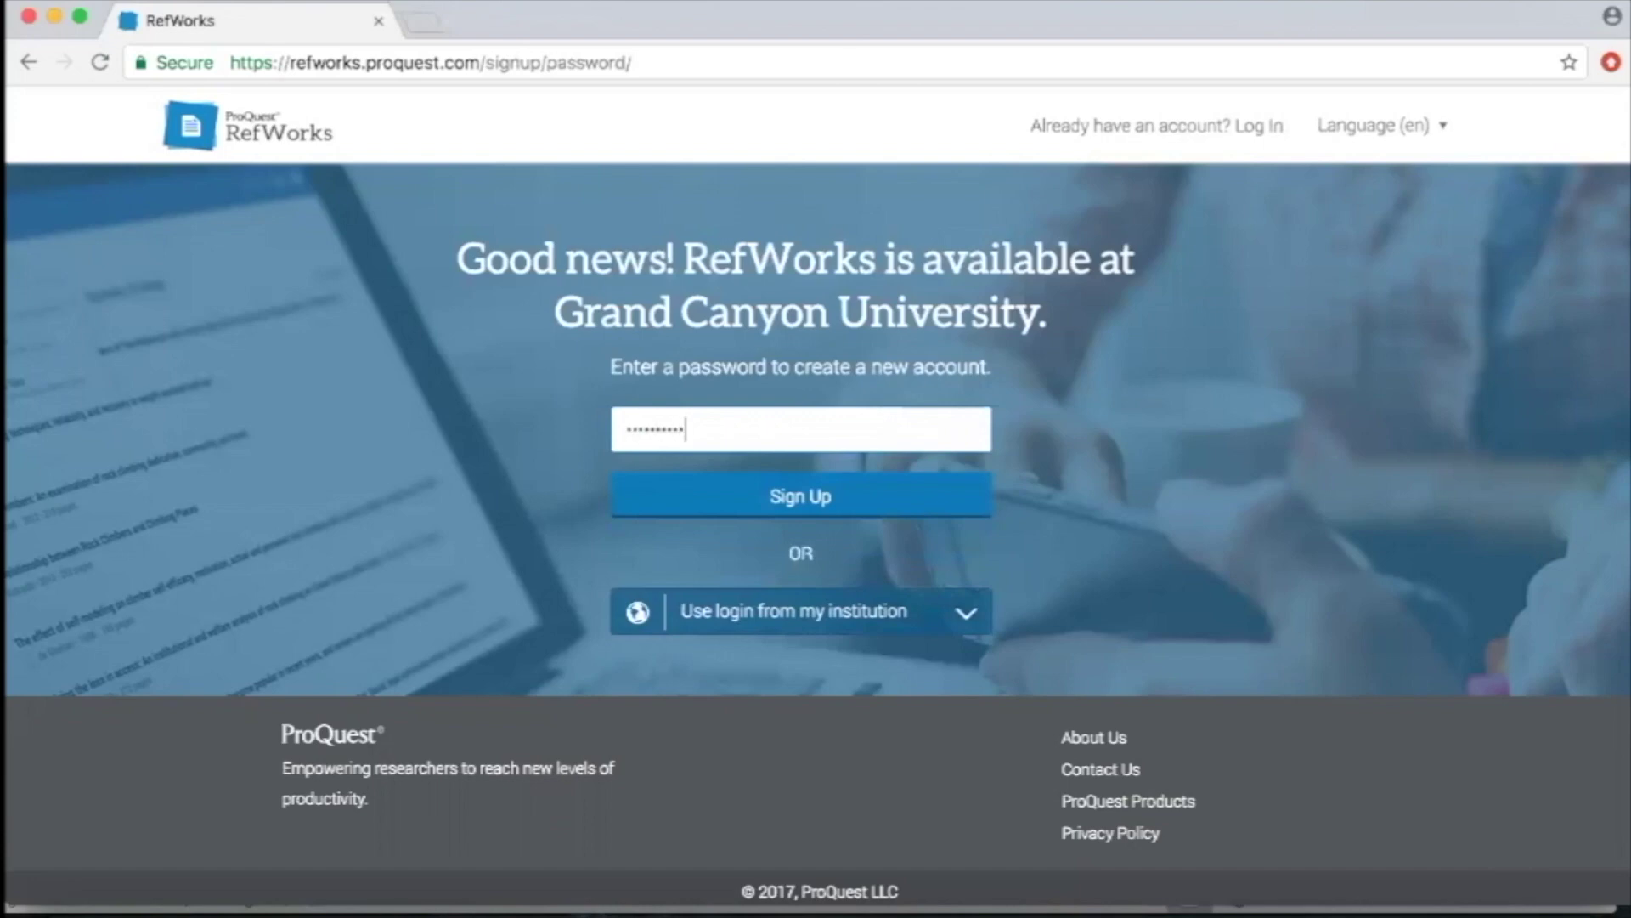
click(700, 497)
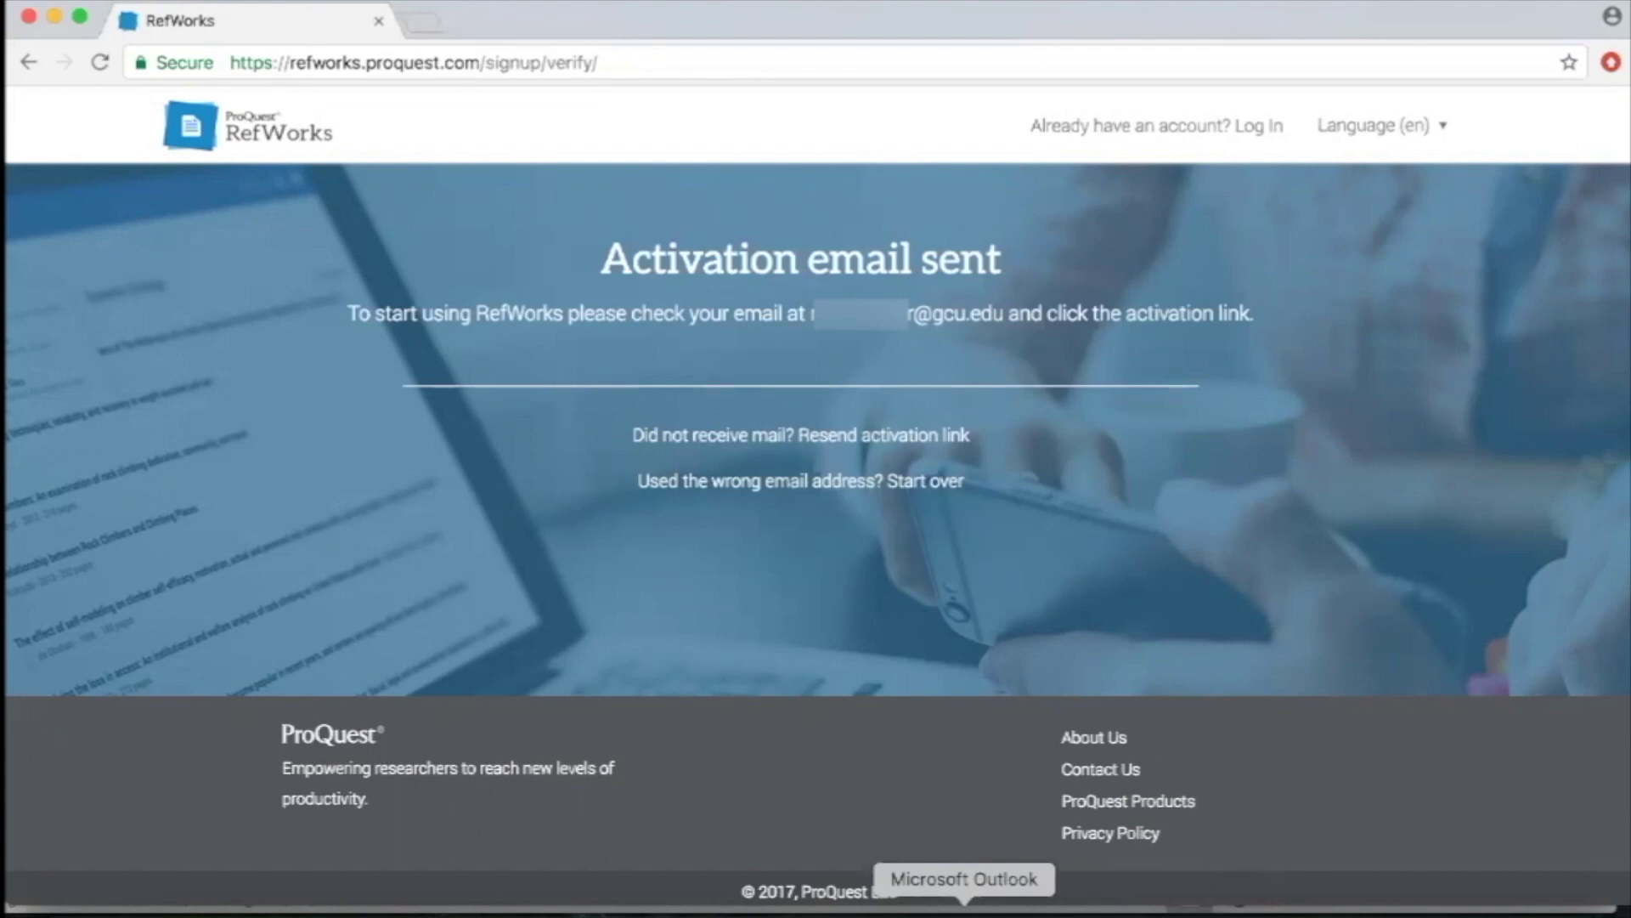
Open the RefWorks Account Activation email in its own Outlook window.
click(965, 913)
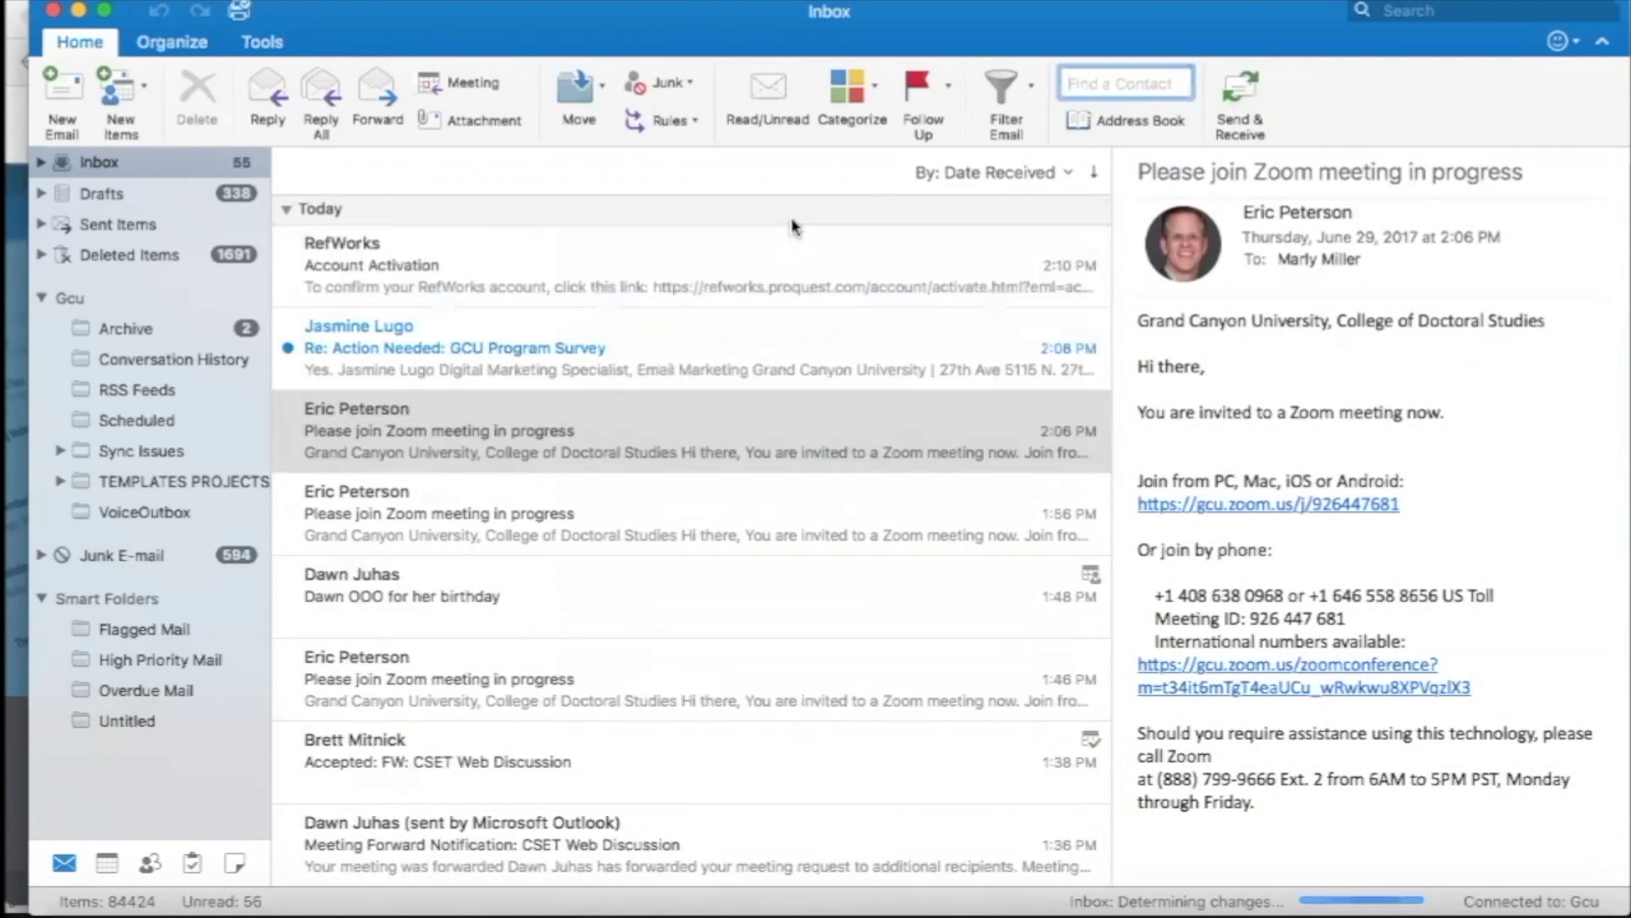
click(593, 299)
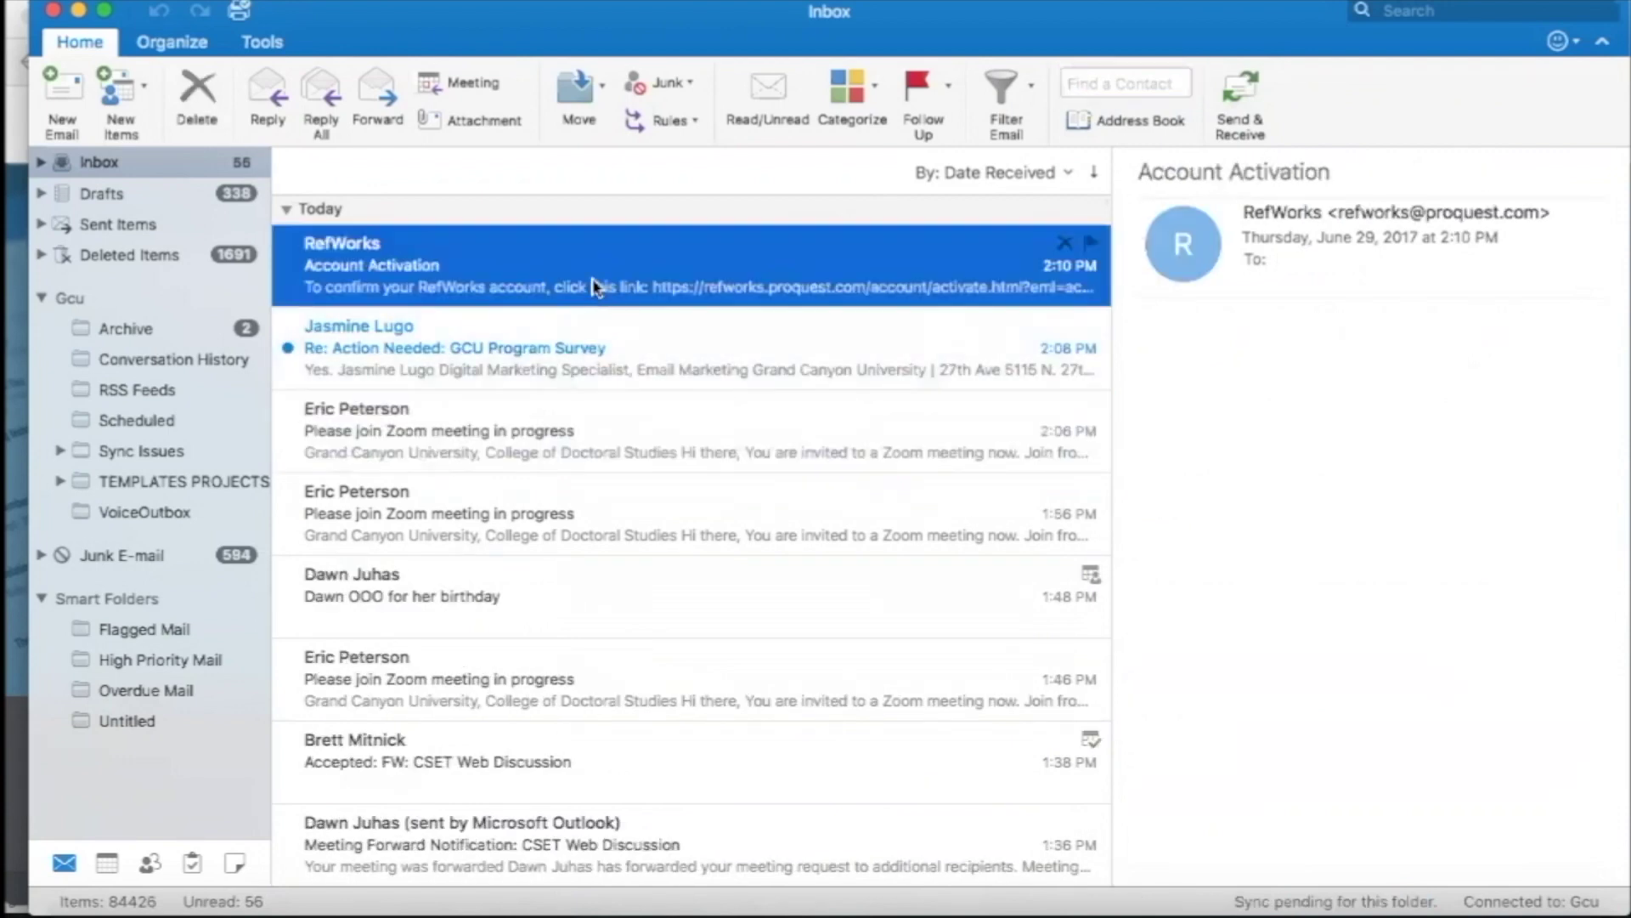
double_click(593, 289)
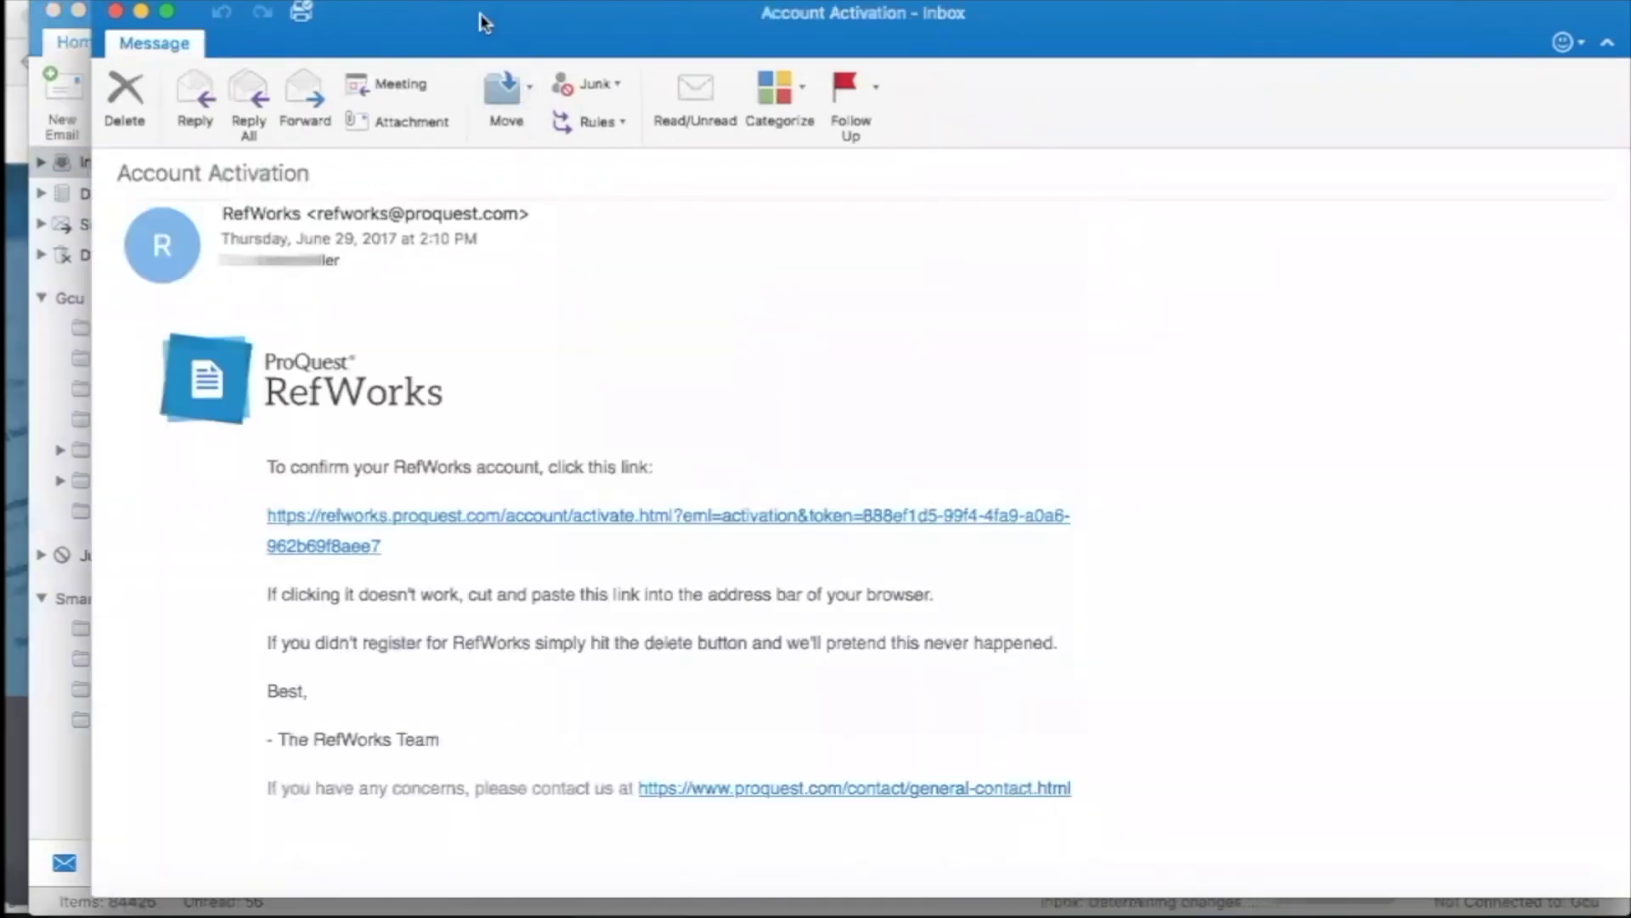
drag(484, 18, 418, 12)
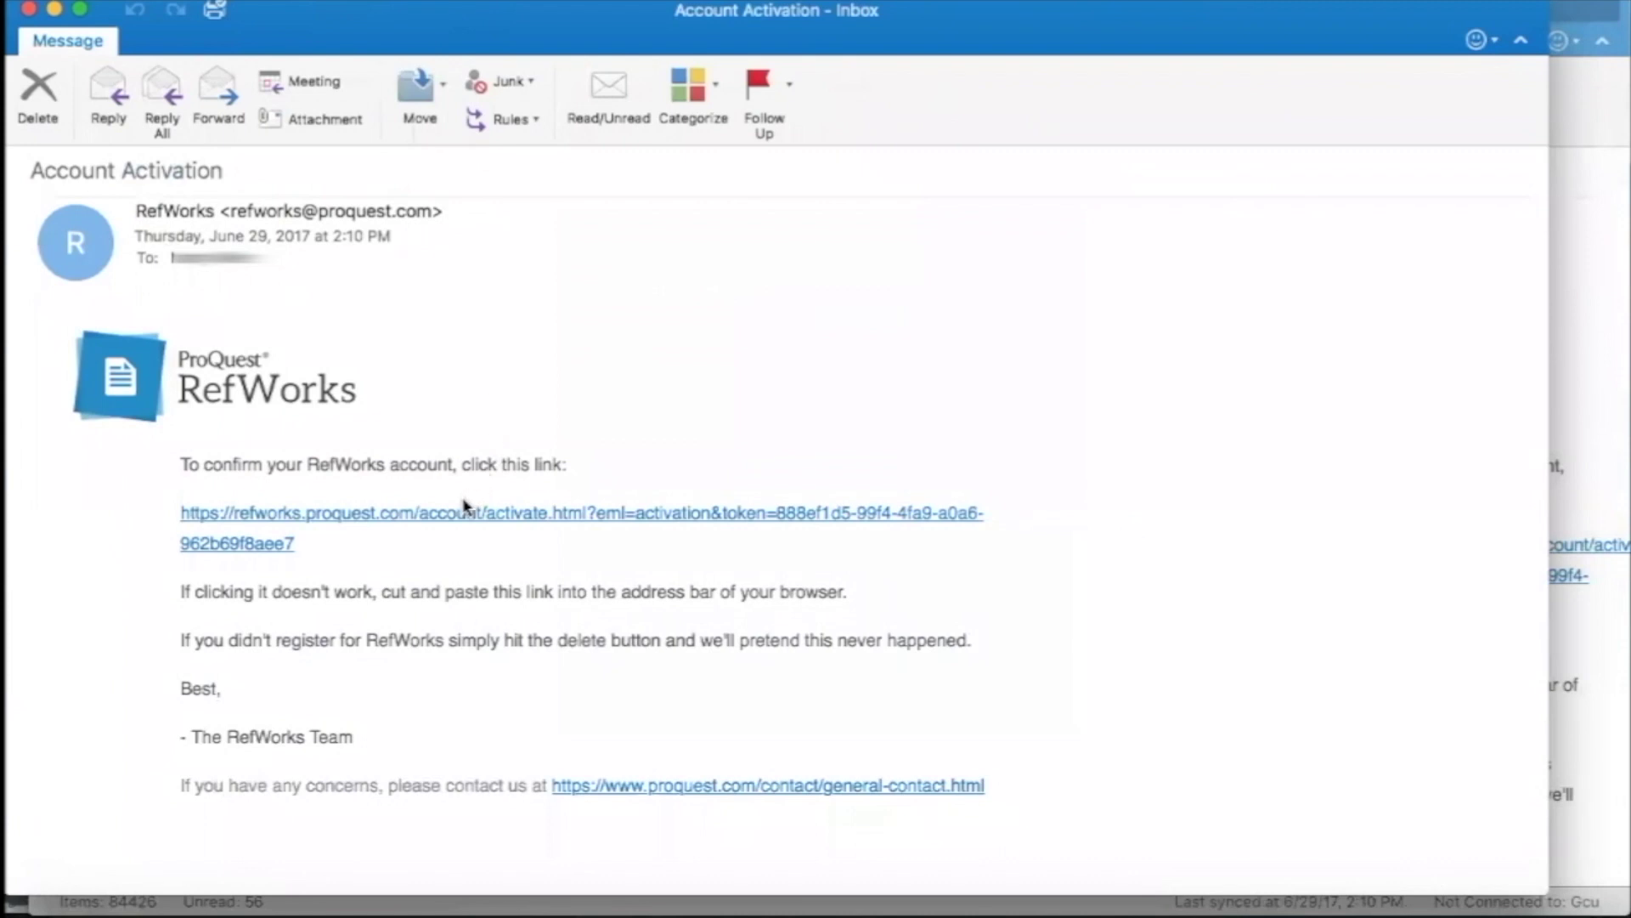
Follow the activation link into the browser and bring the RefWorks window forward.
click(249, 521)
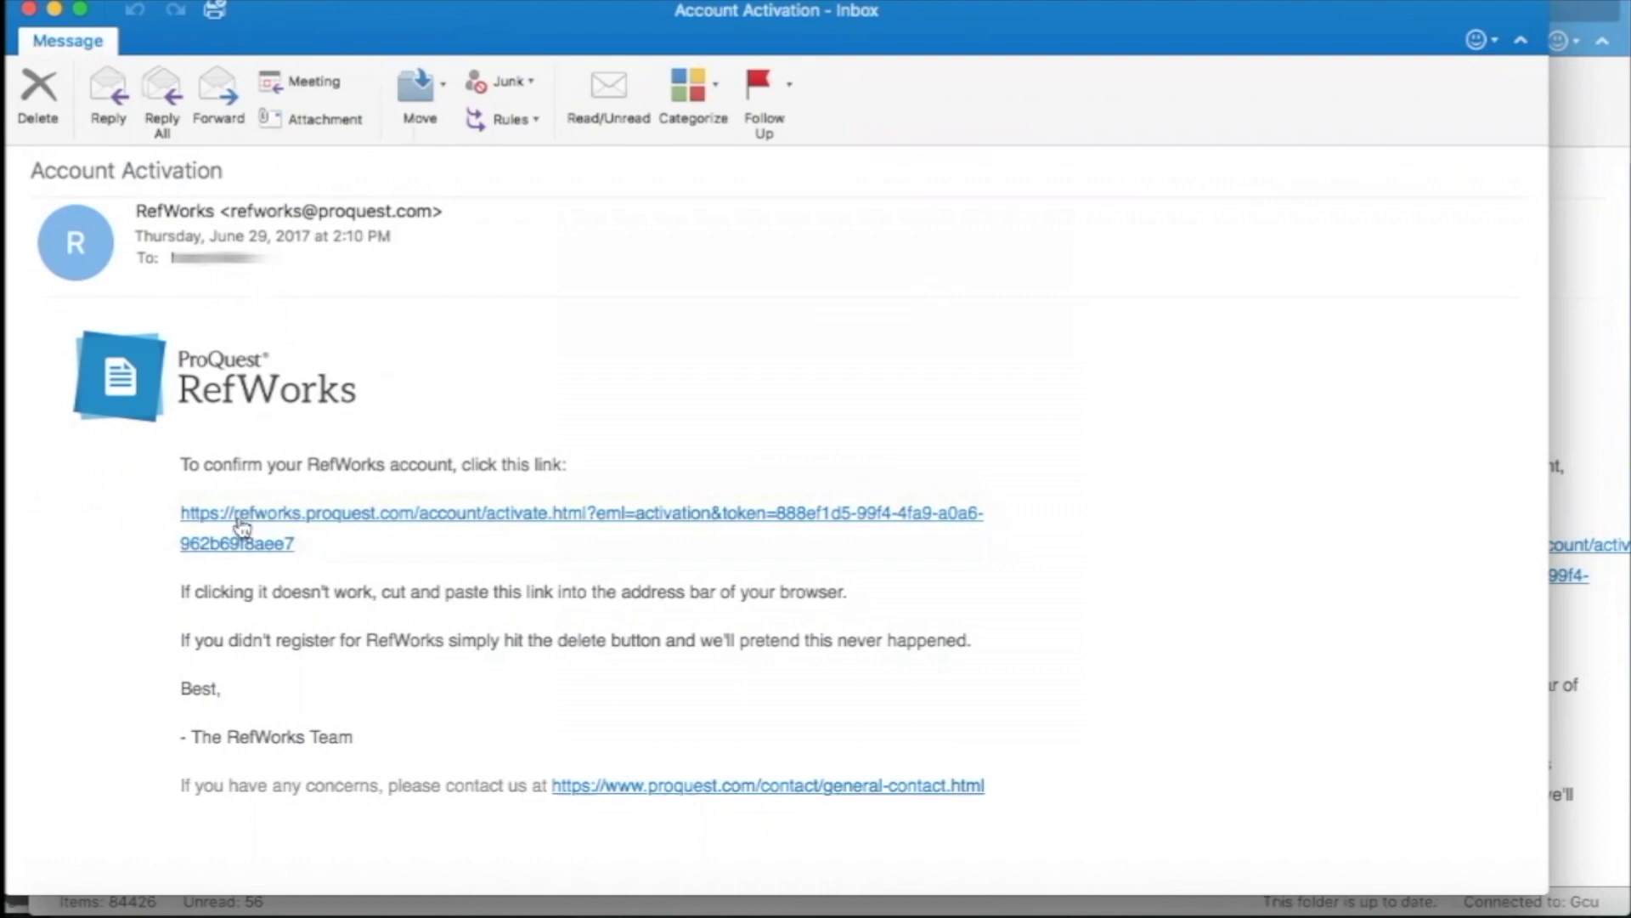
click(246, 522)
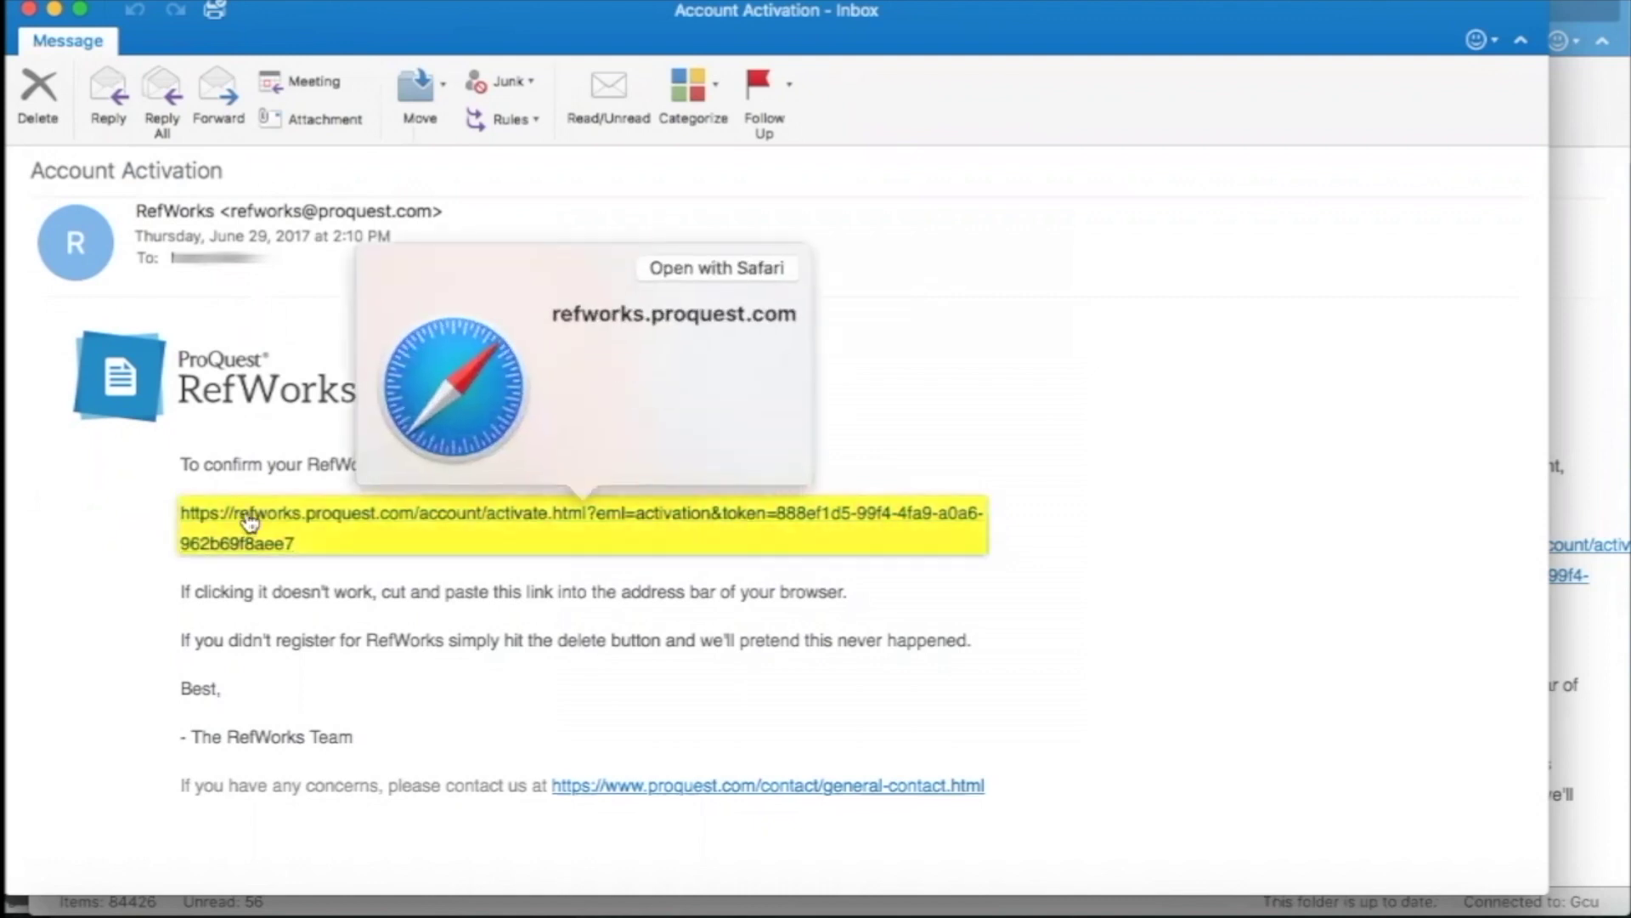
click(280, 549)
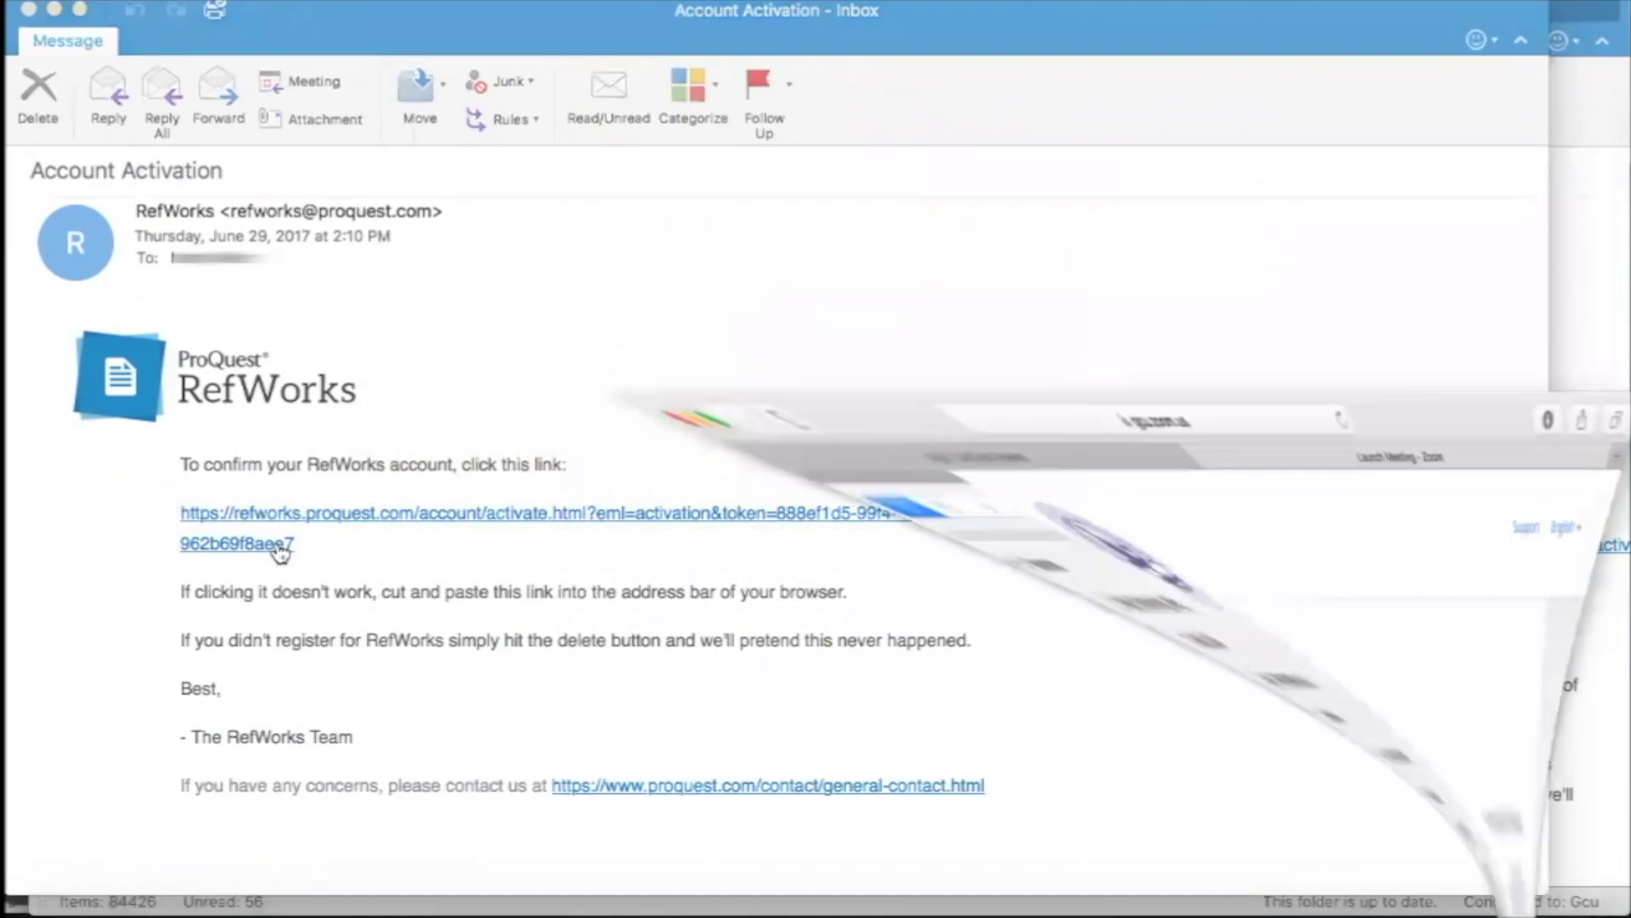
click(450, 140)
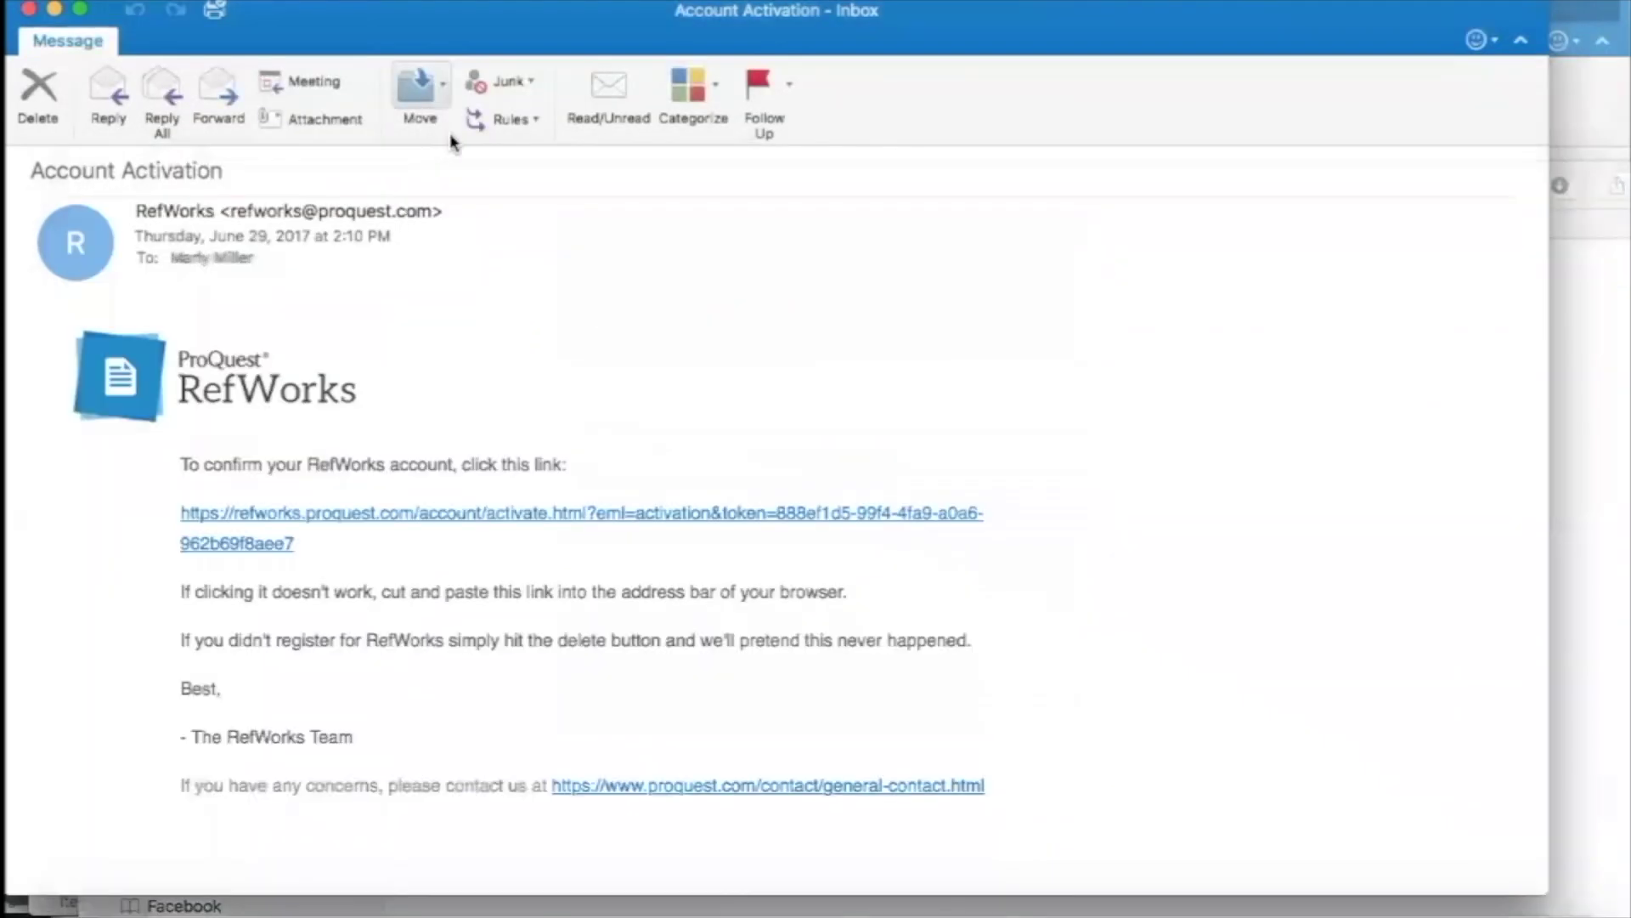
drag(1349, 37, 1094, 91)
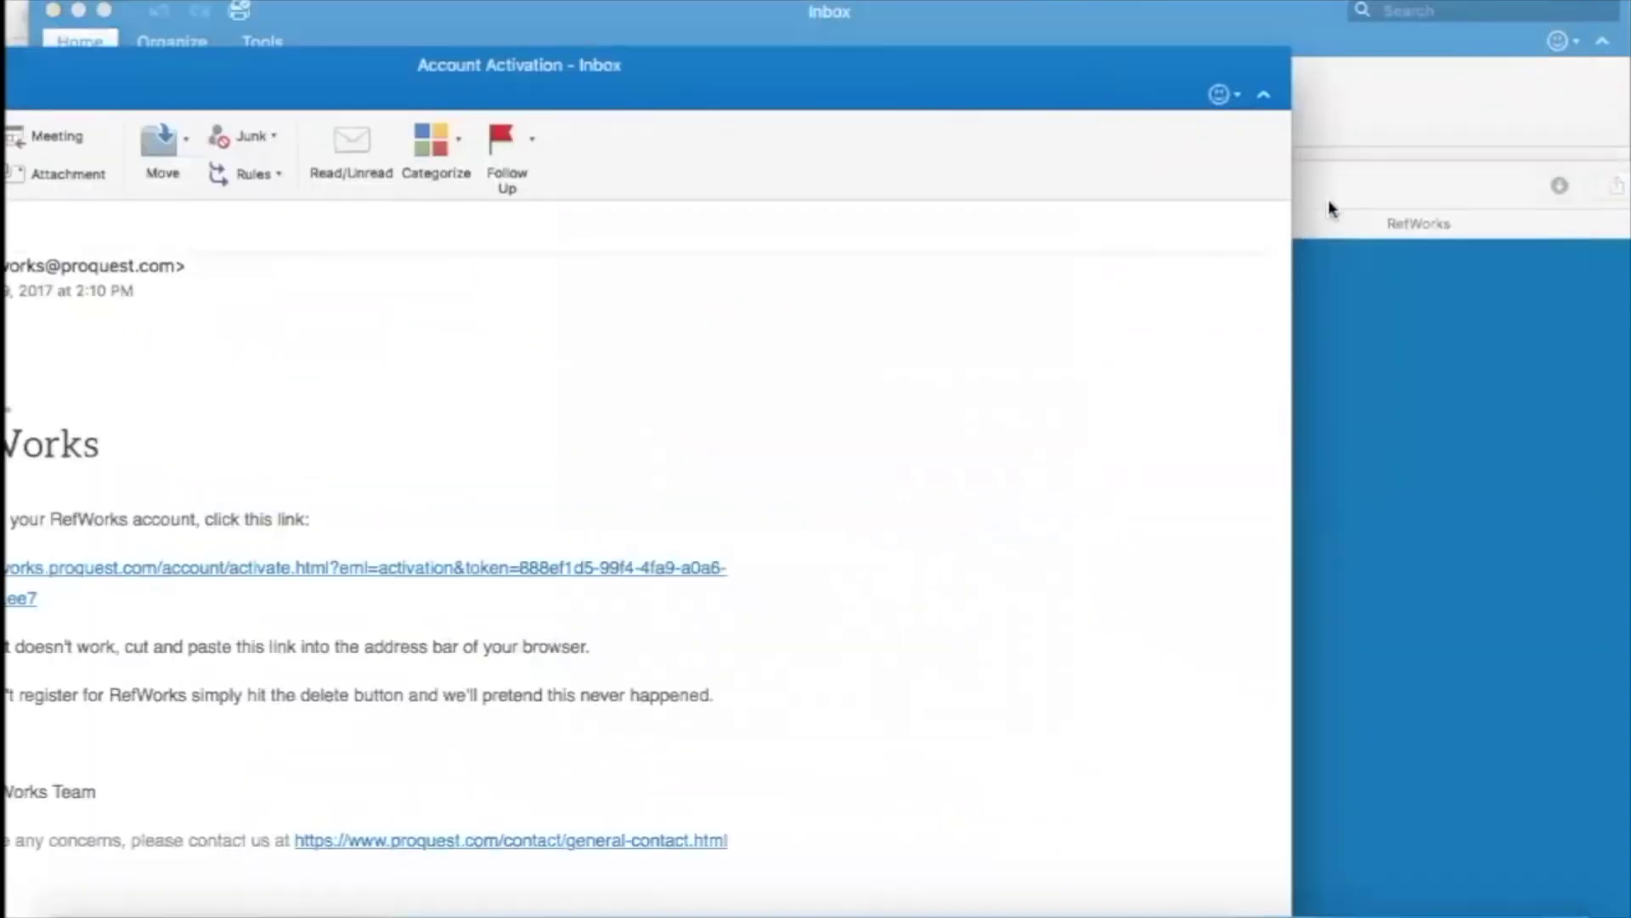
click(1330, 208)
drag(1331, 208, 1291, 42)
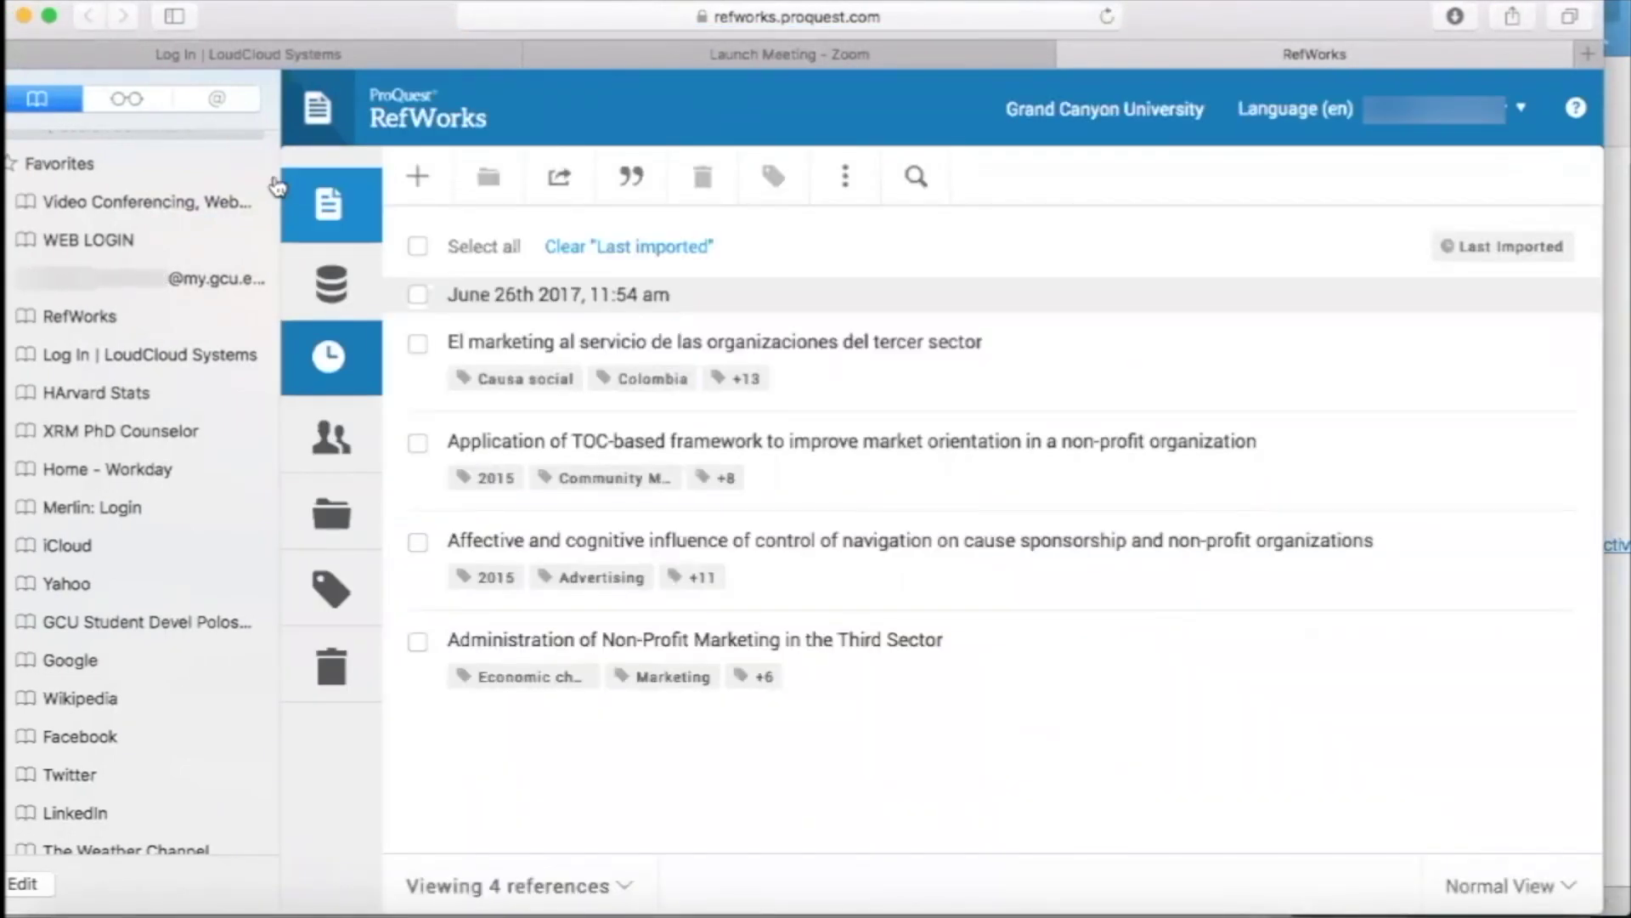
Shift the browser window left so the RefWorks welcome dialog is in view.
drag(361, 28, 182, 28)
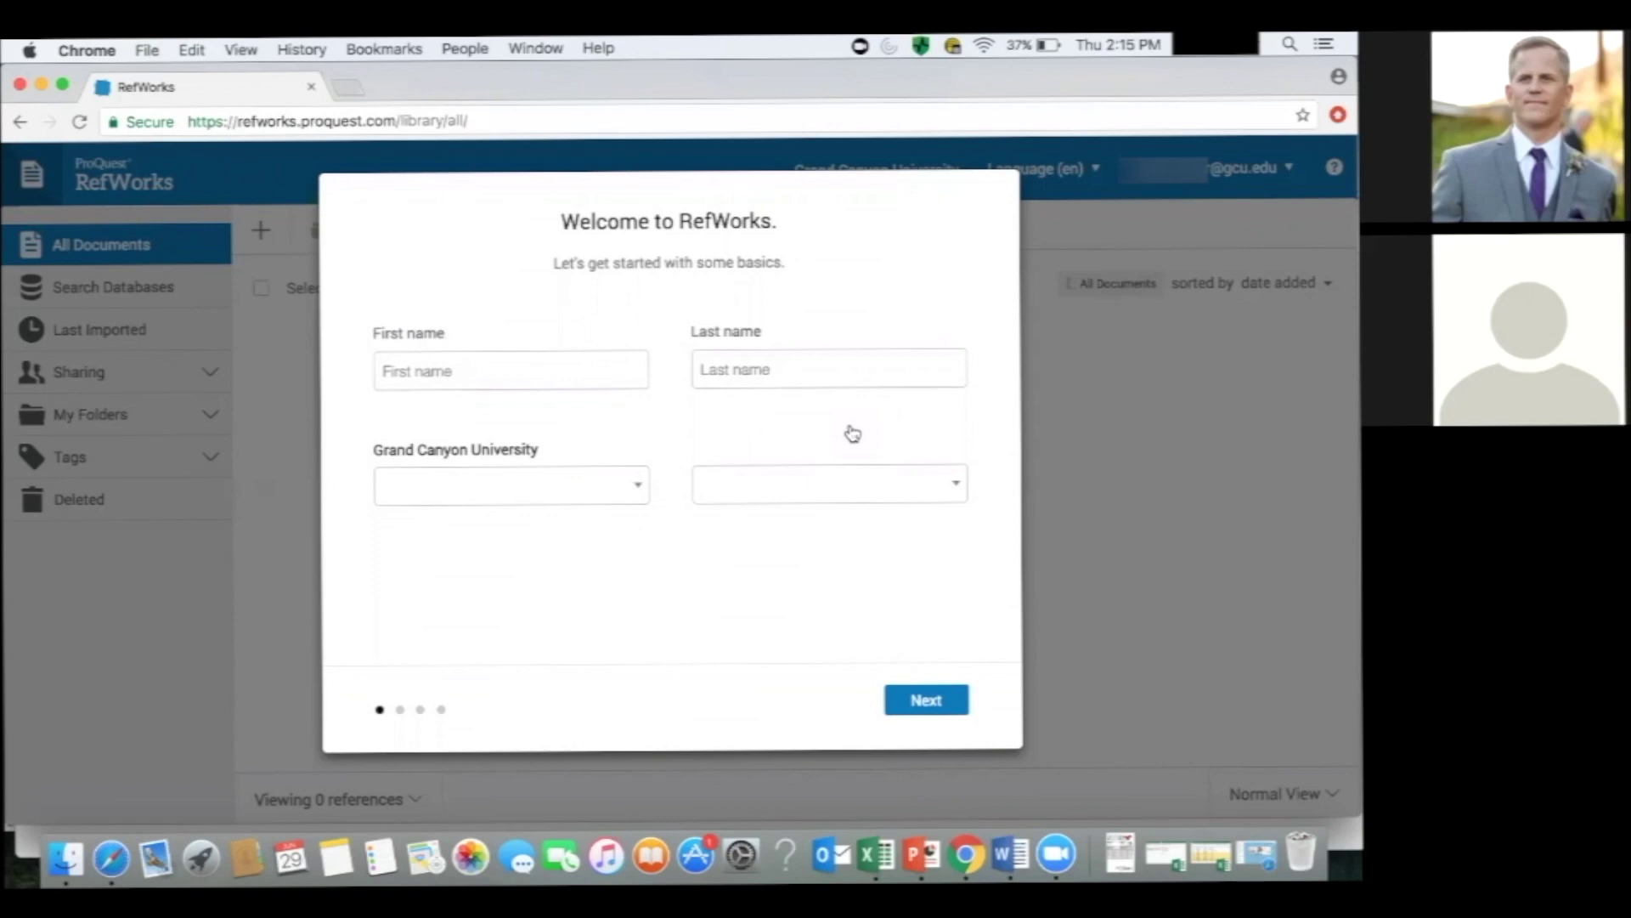
Enter the user's first and last name in the welcome form.
click(510, 368)
key(Tab)
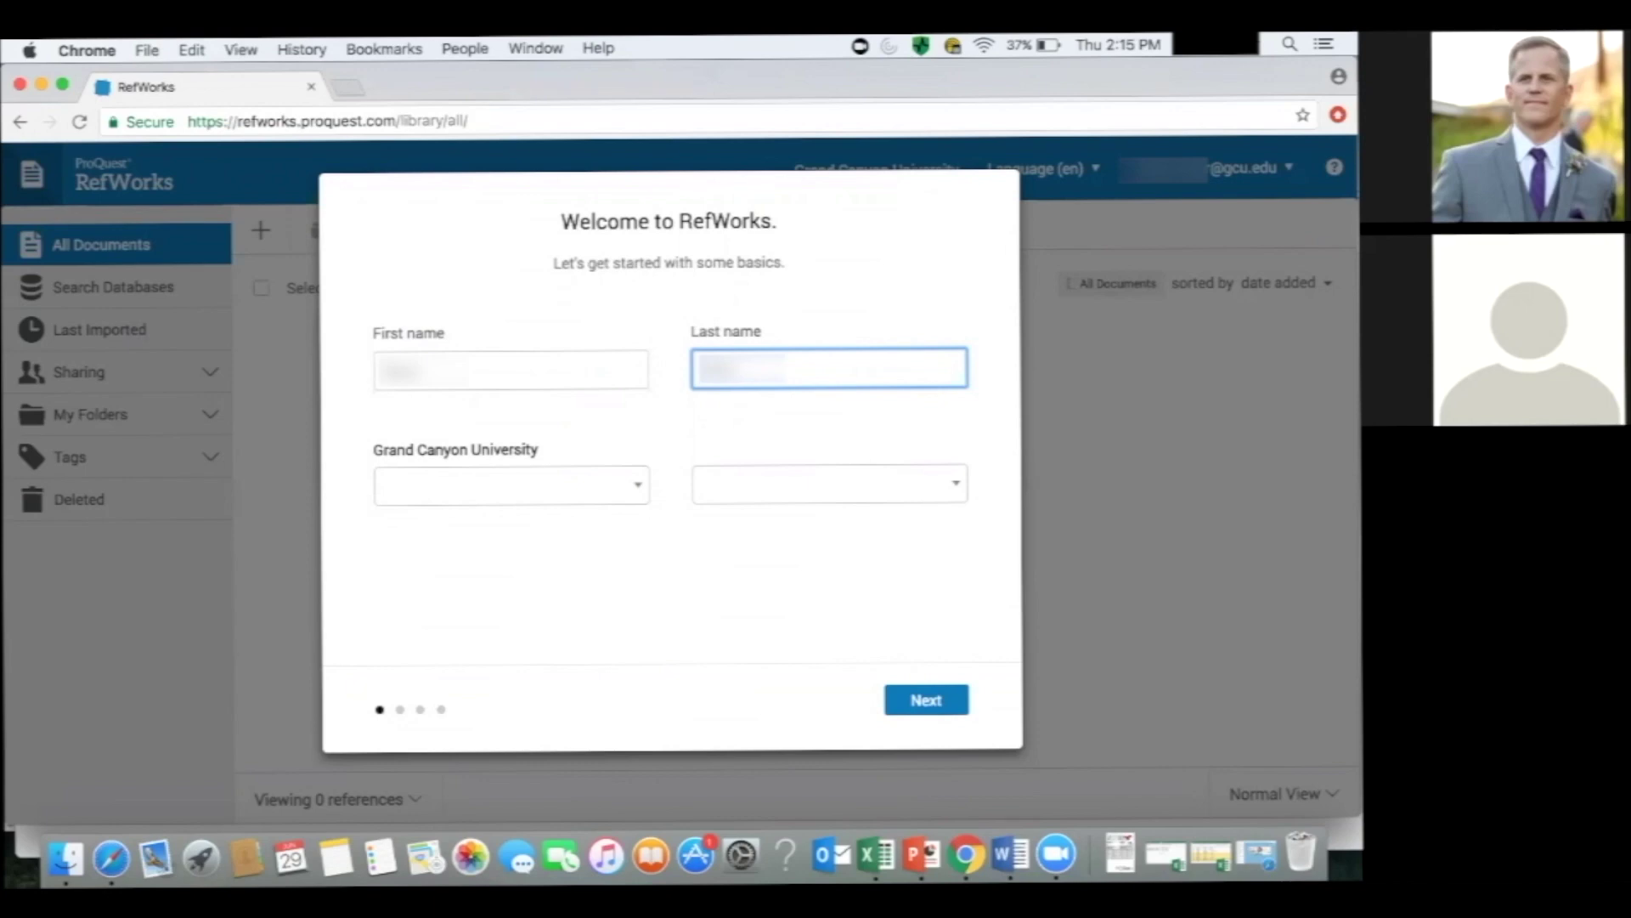
key(Tab)
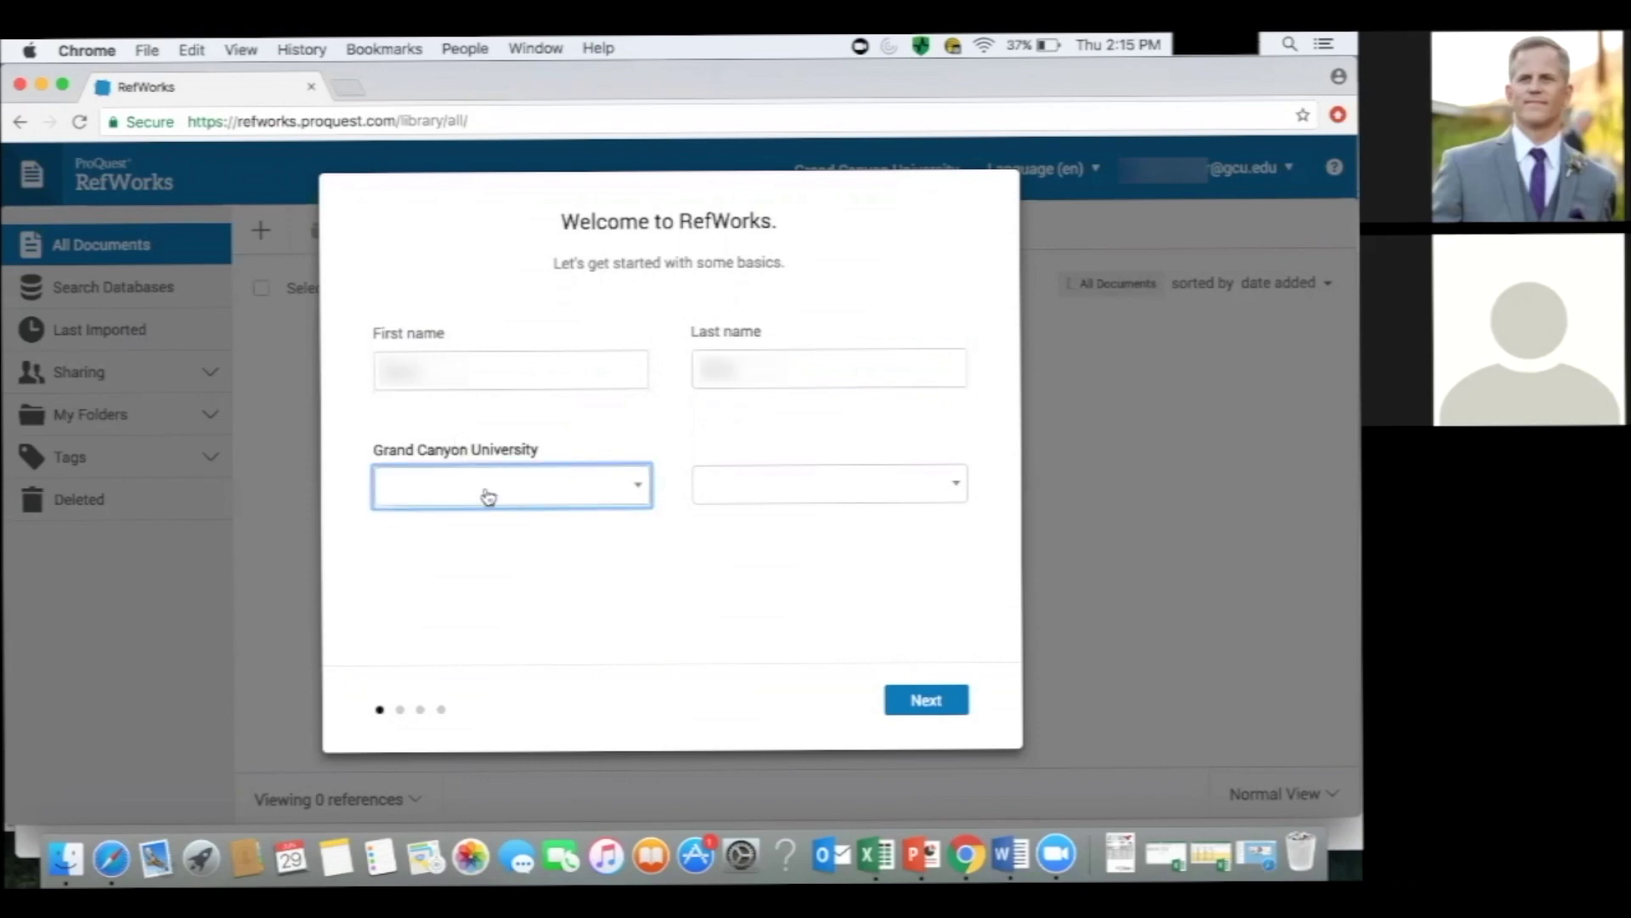
Choose Doctor of Business Administration and Graduate Student, then continue to the tutorial.
click(488, 497)
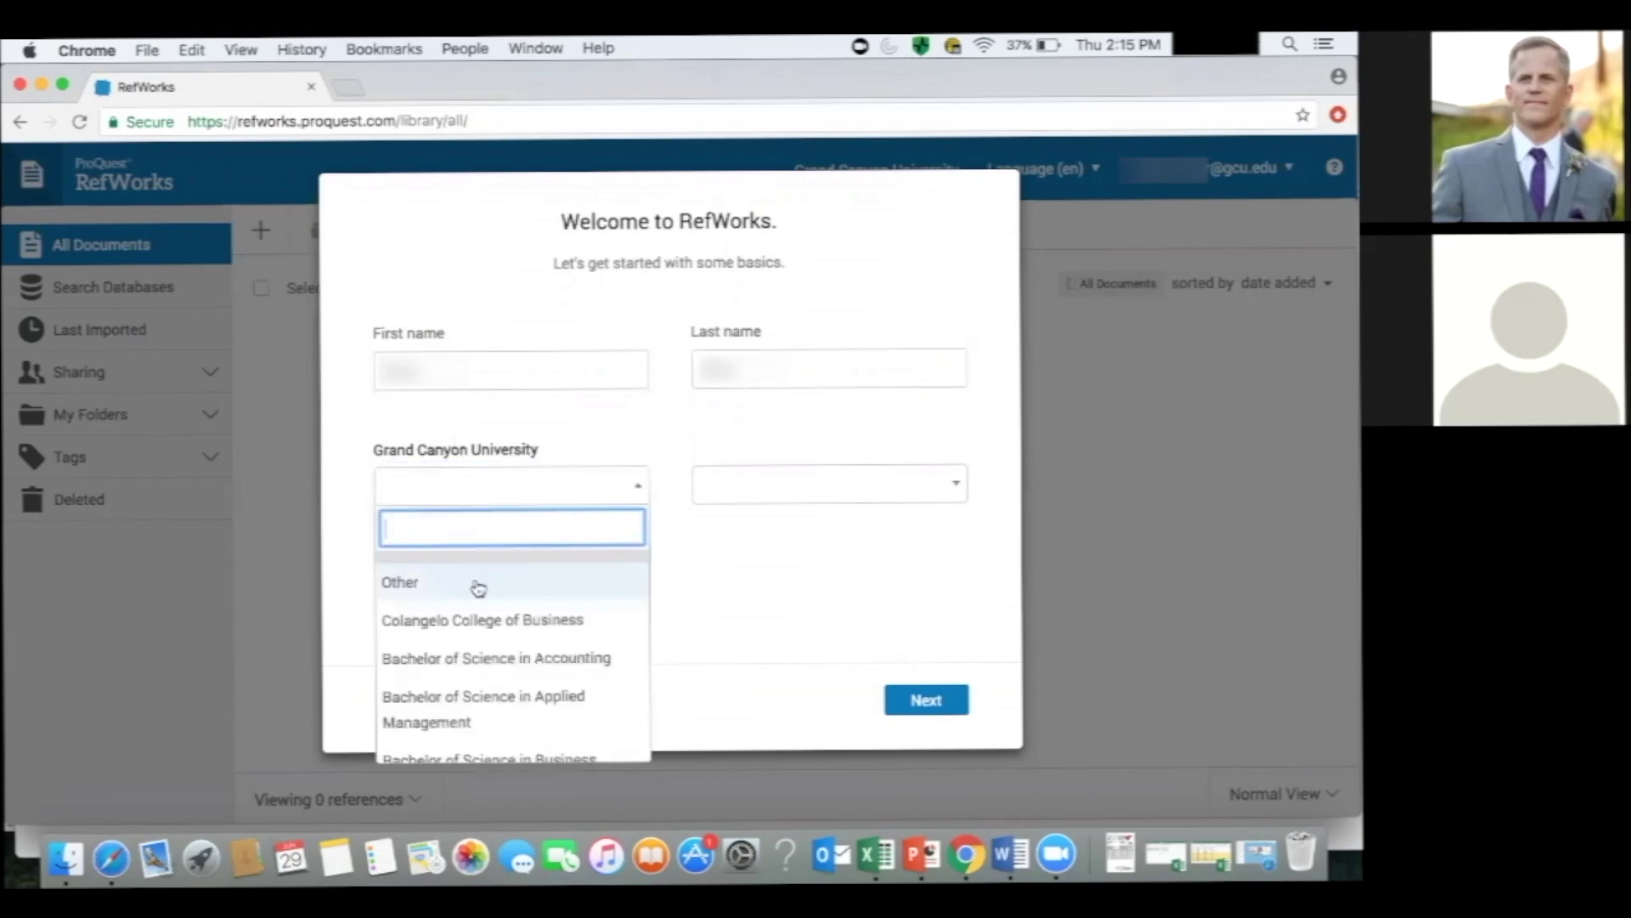
text(doc)
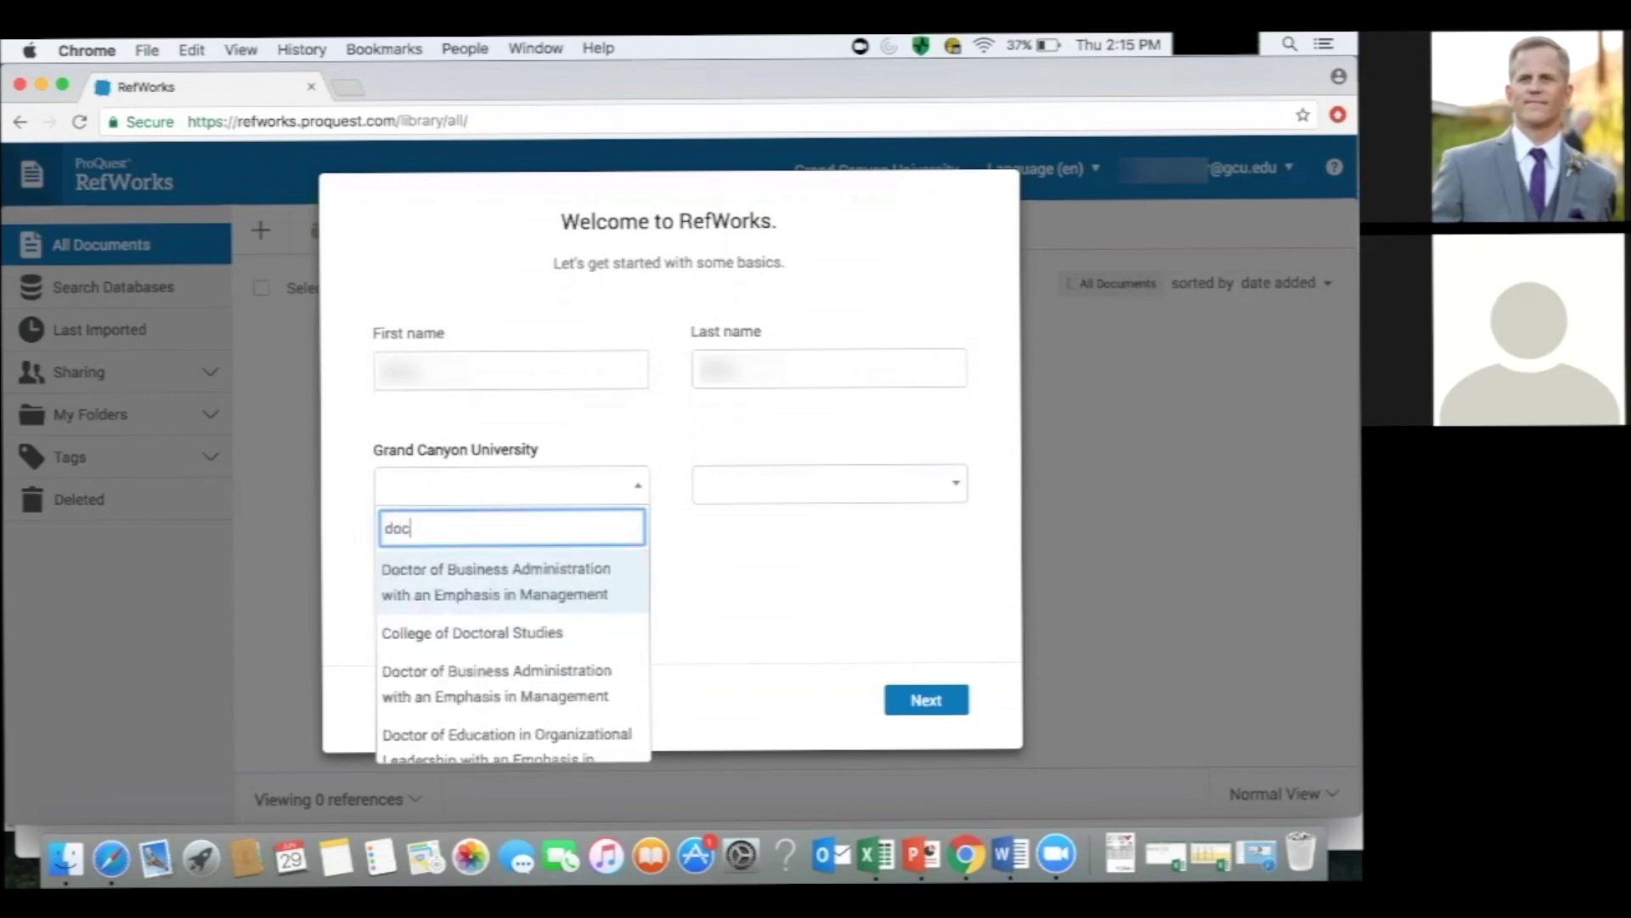
text(tor)
click(514, 586)
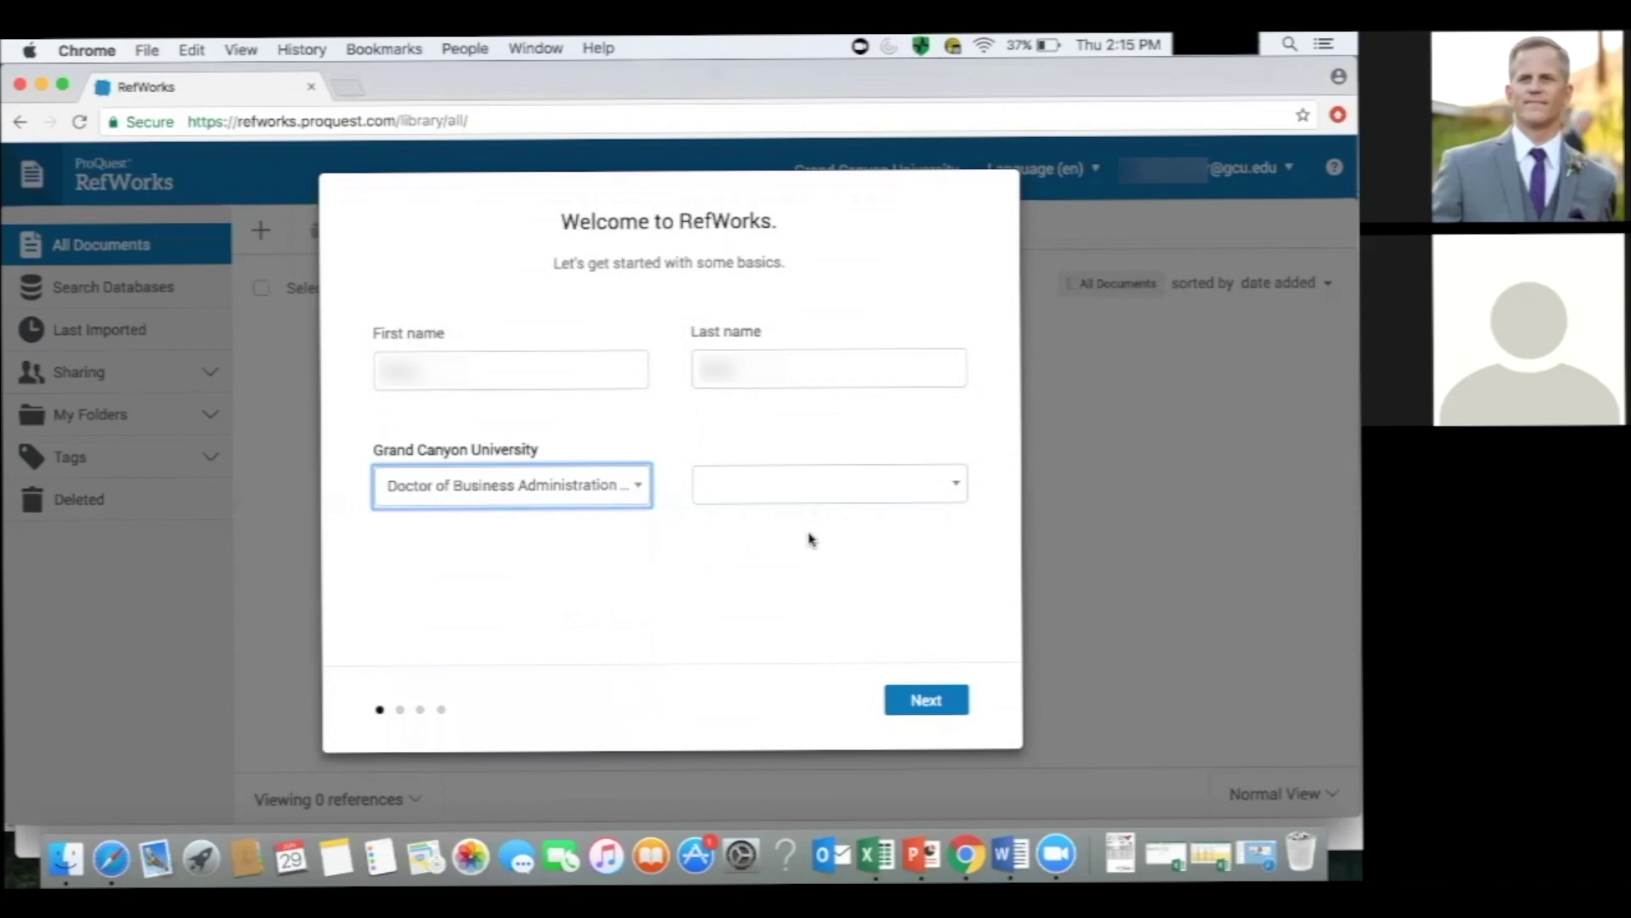
click(830, 498)
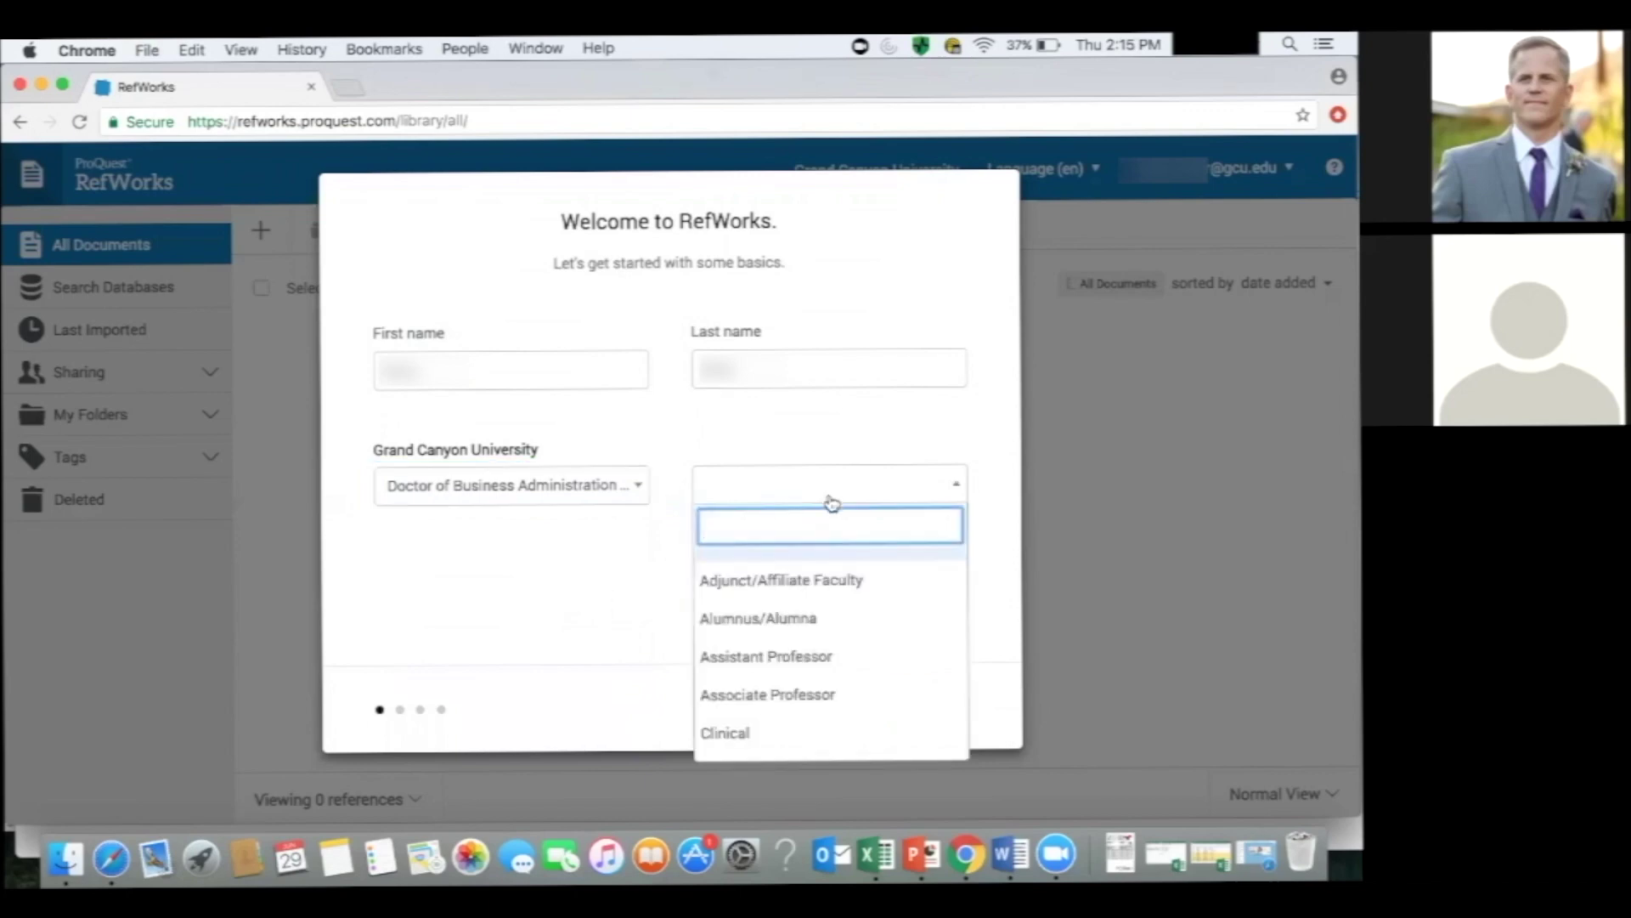
text(gr)
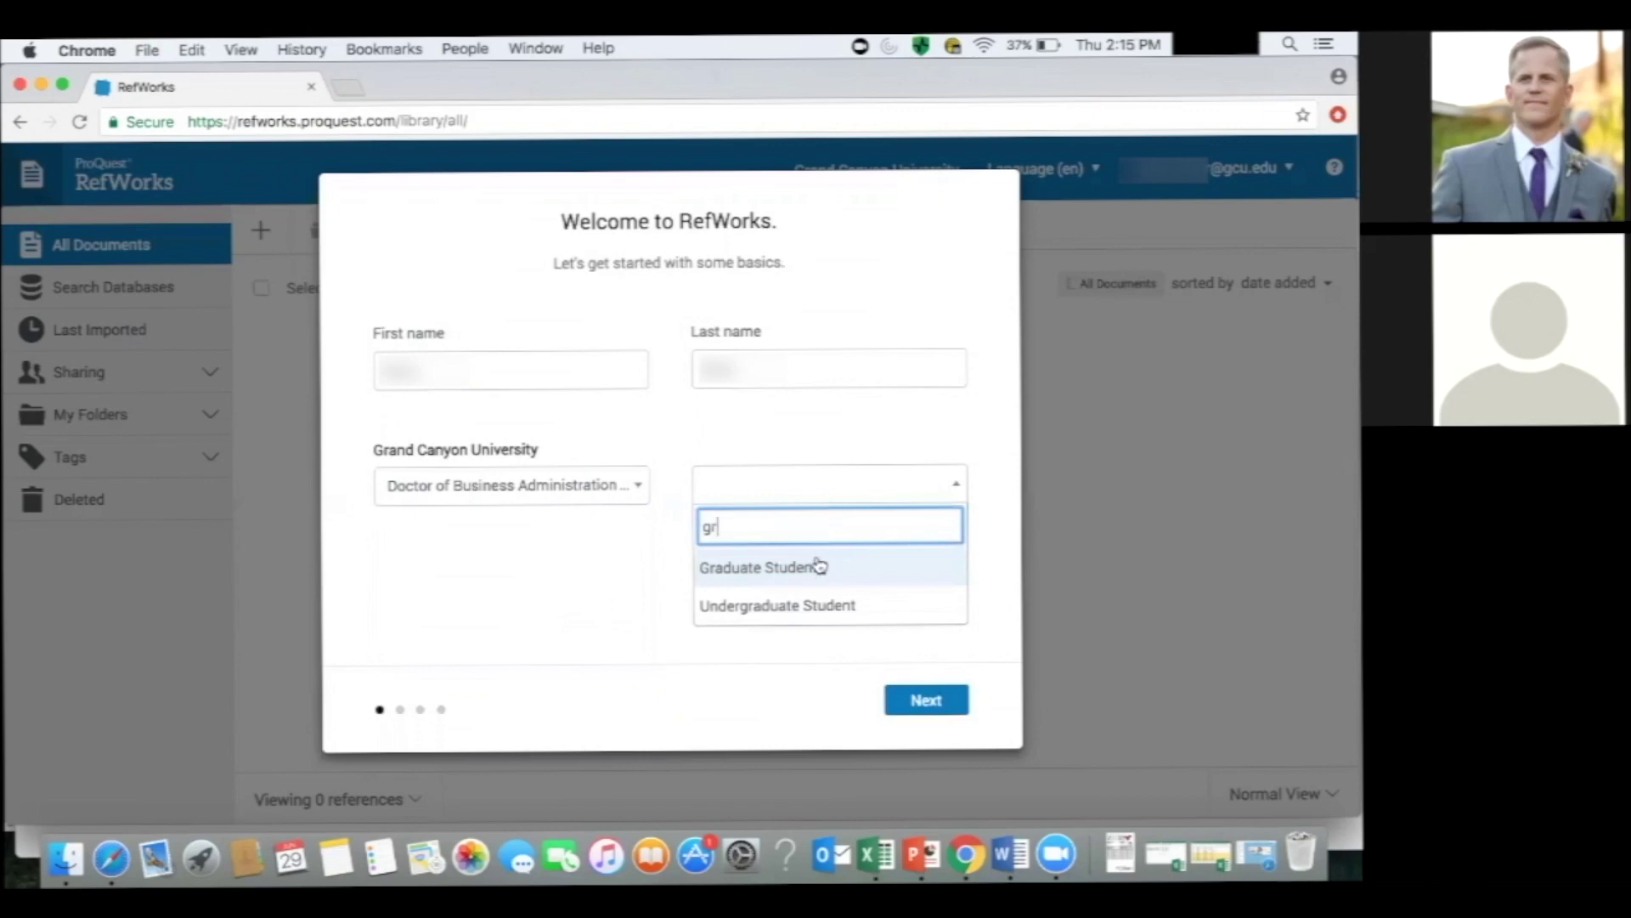
click(817, 564)
click(926, 702)
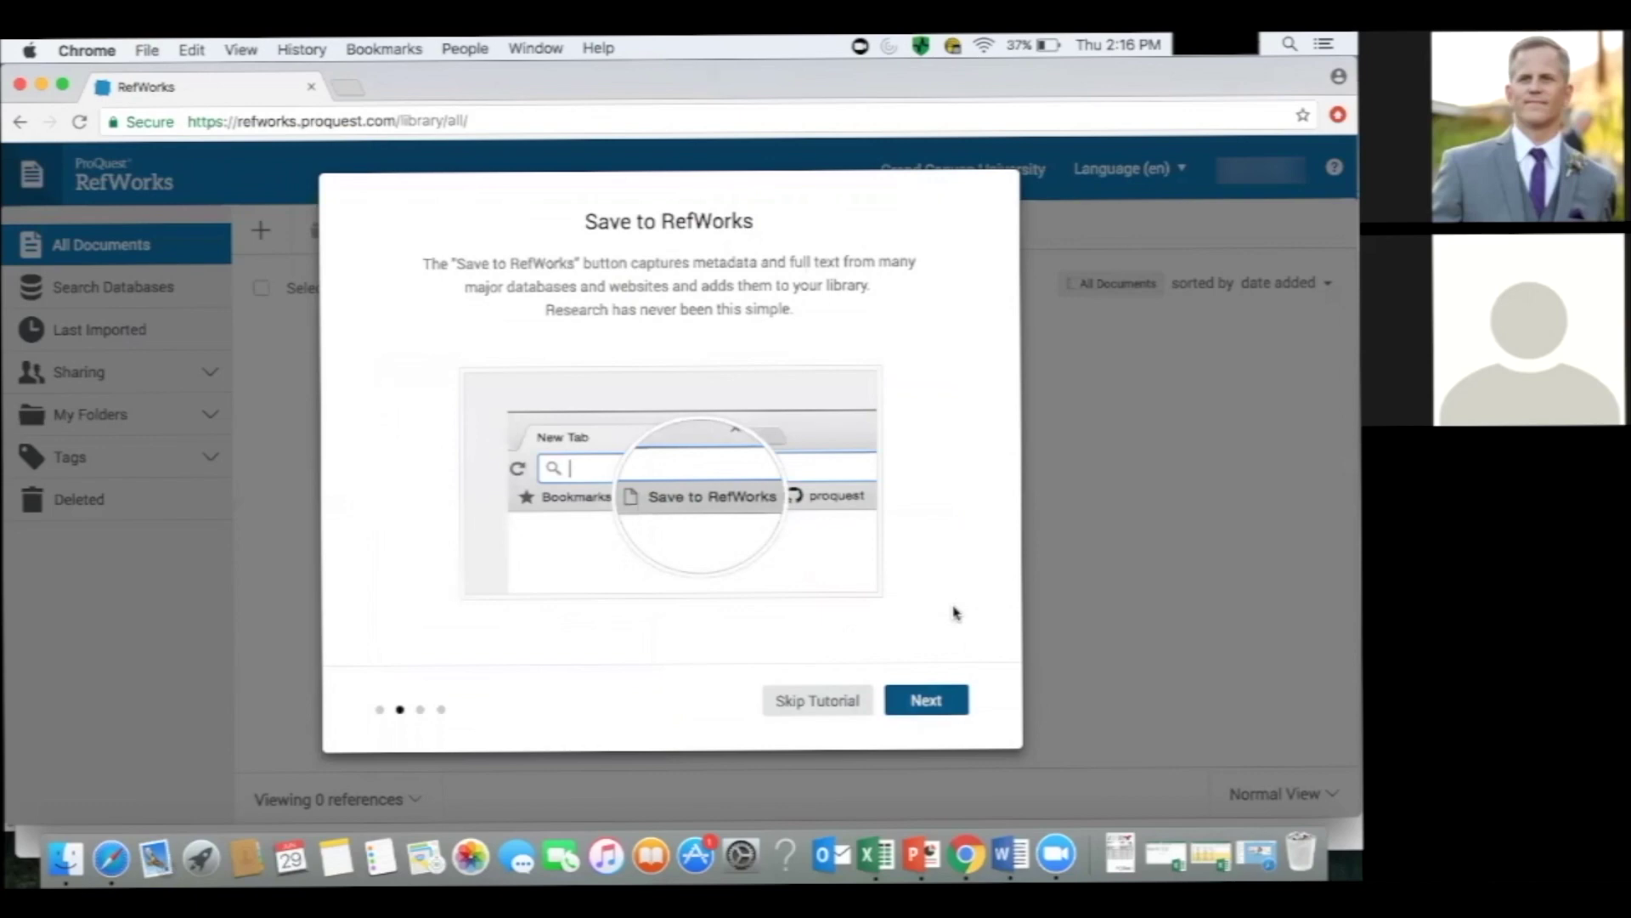
Step through the Save to RefWorks, Share and annotate, and Write and cite tutorial pages.
click(907, 701)
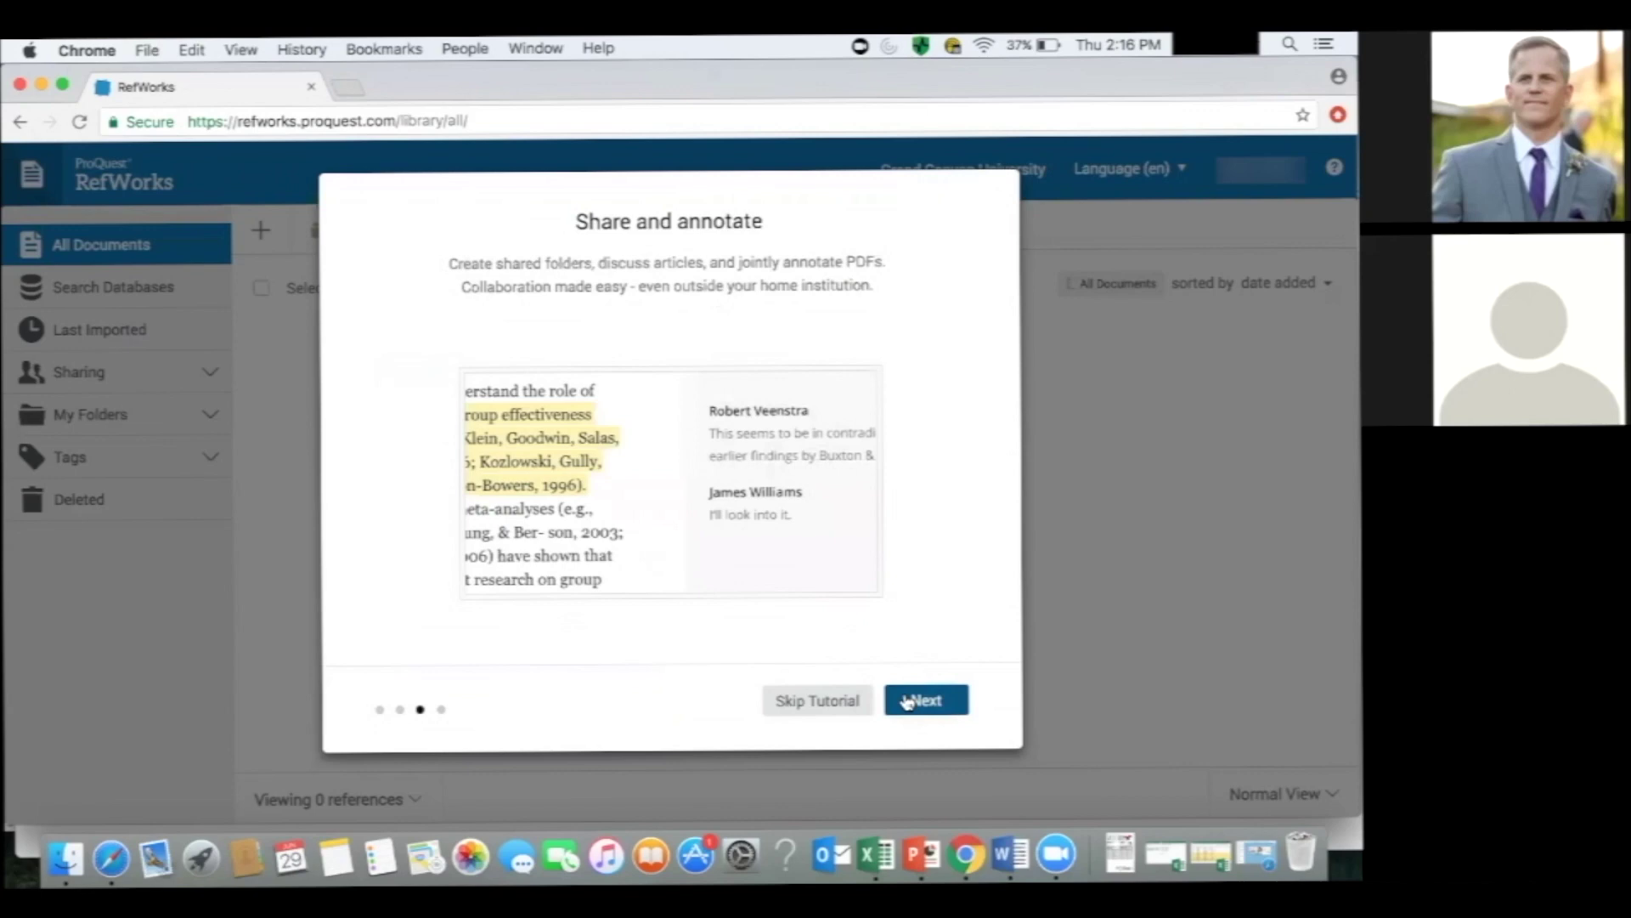
click(907, 701)
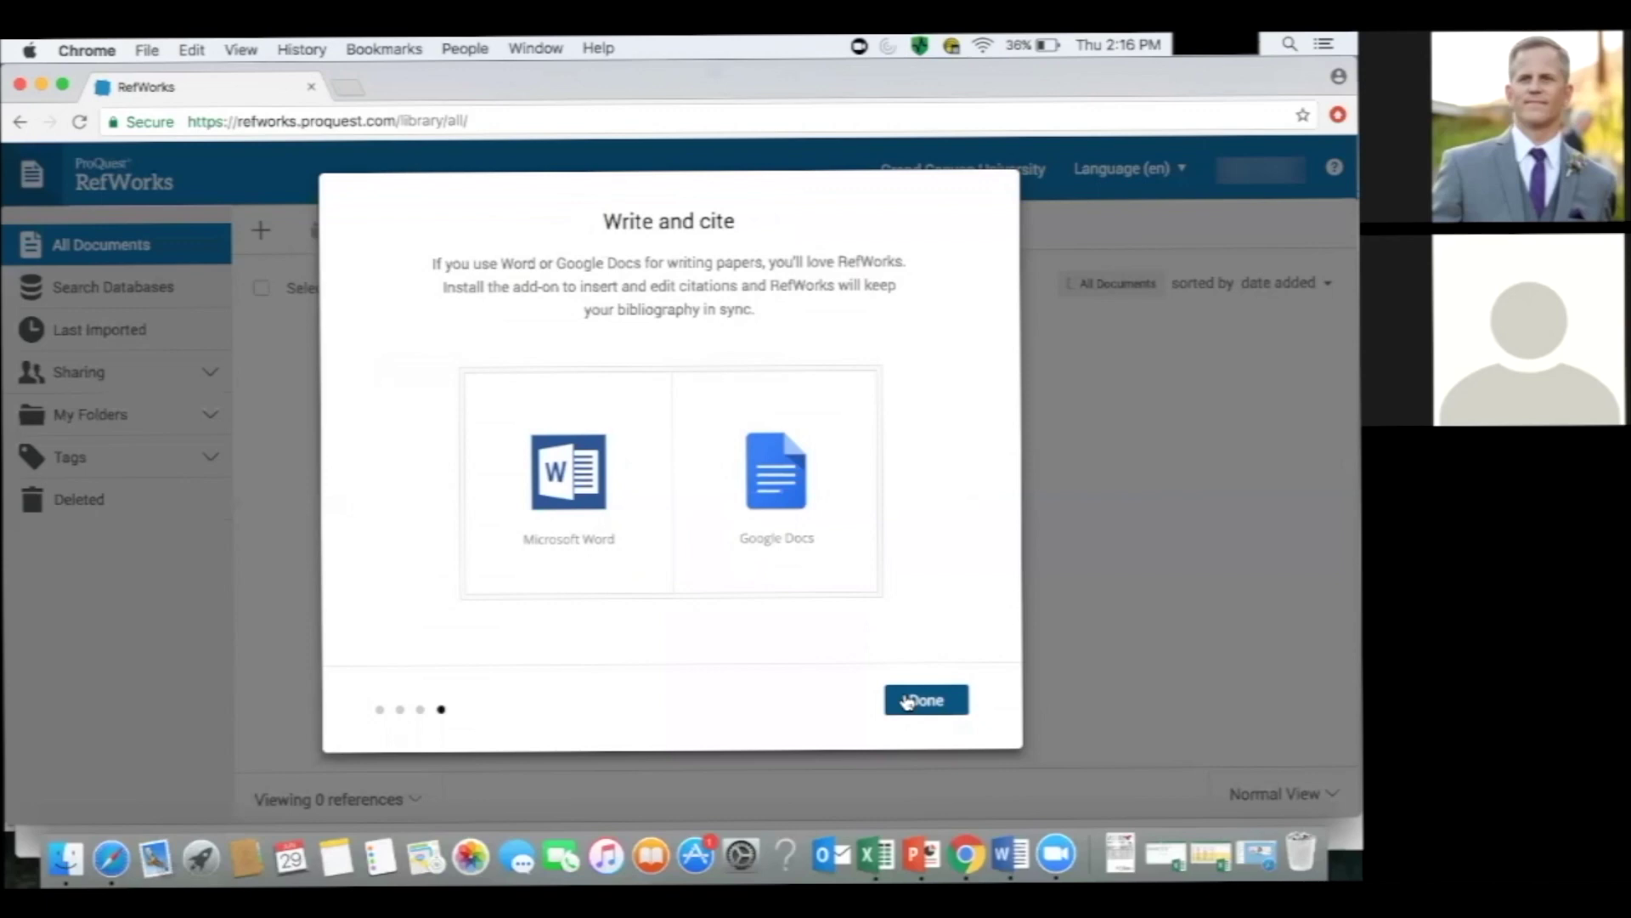
click(908, 700)
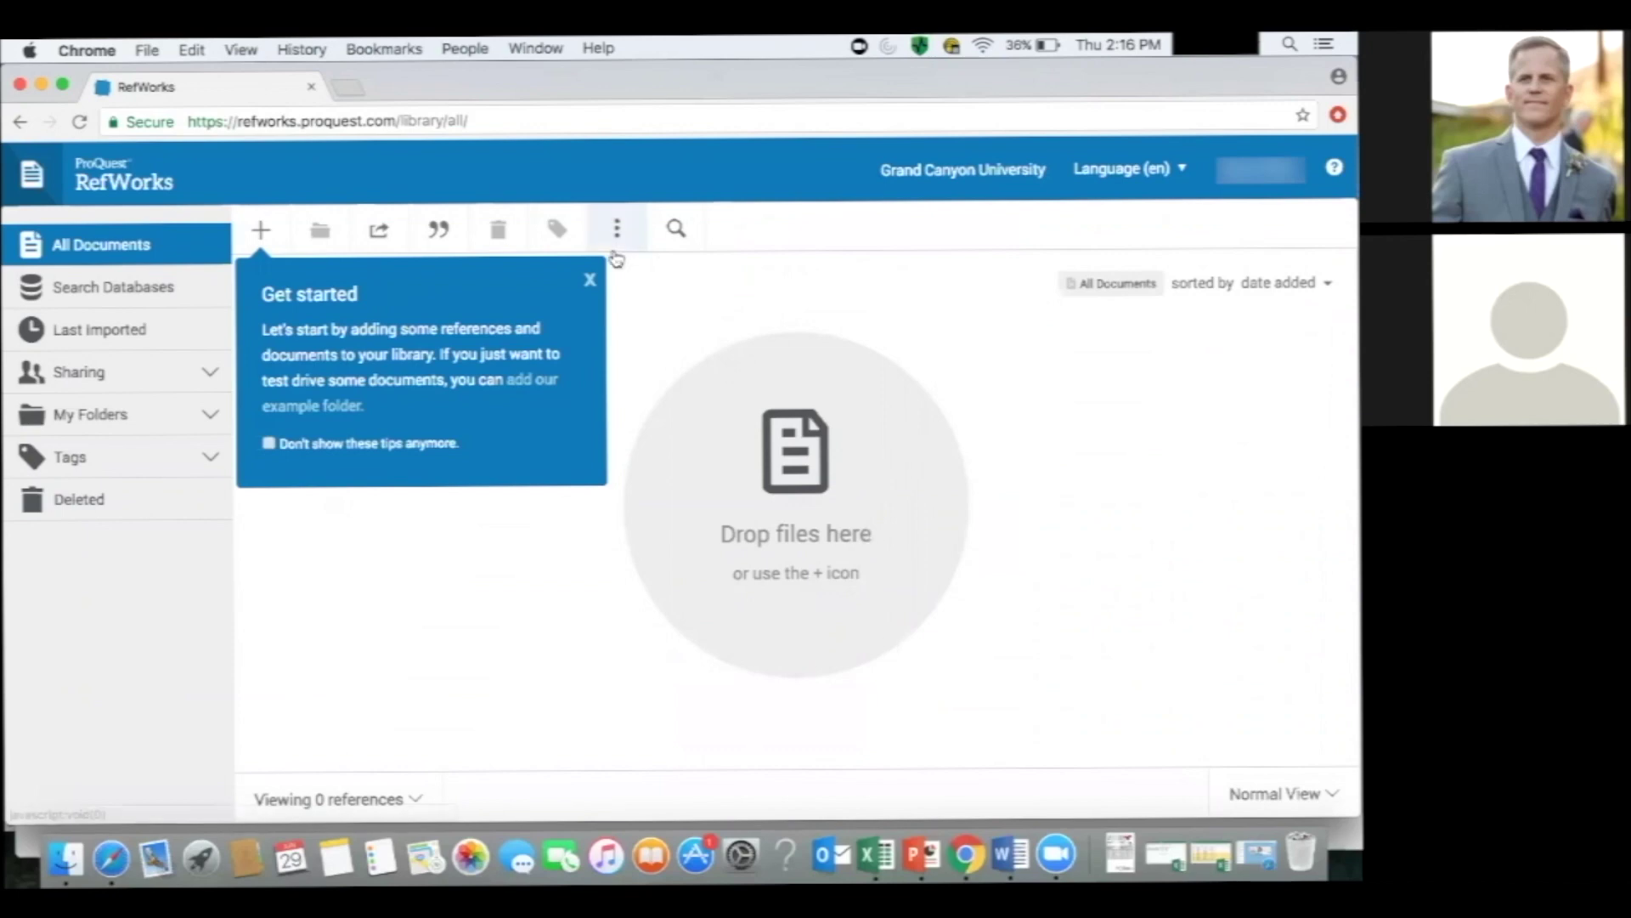
Close the Get started tip and open a new Chrome tab.
click(591, 279)
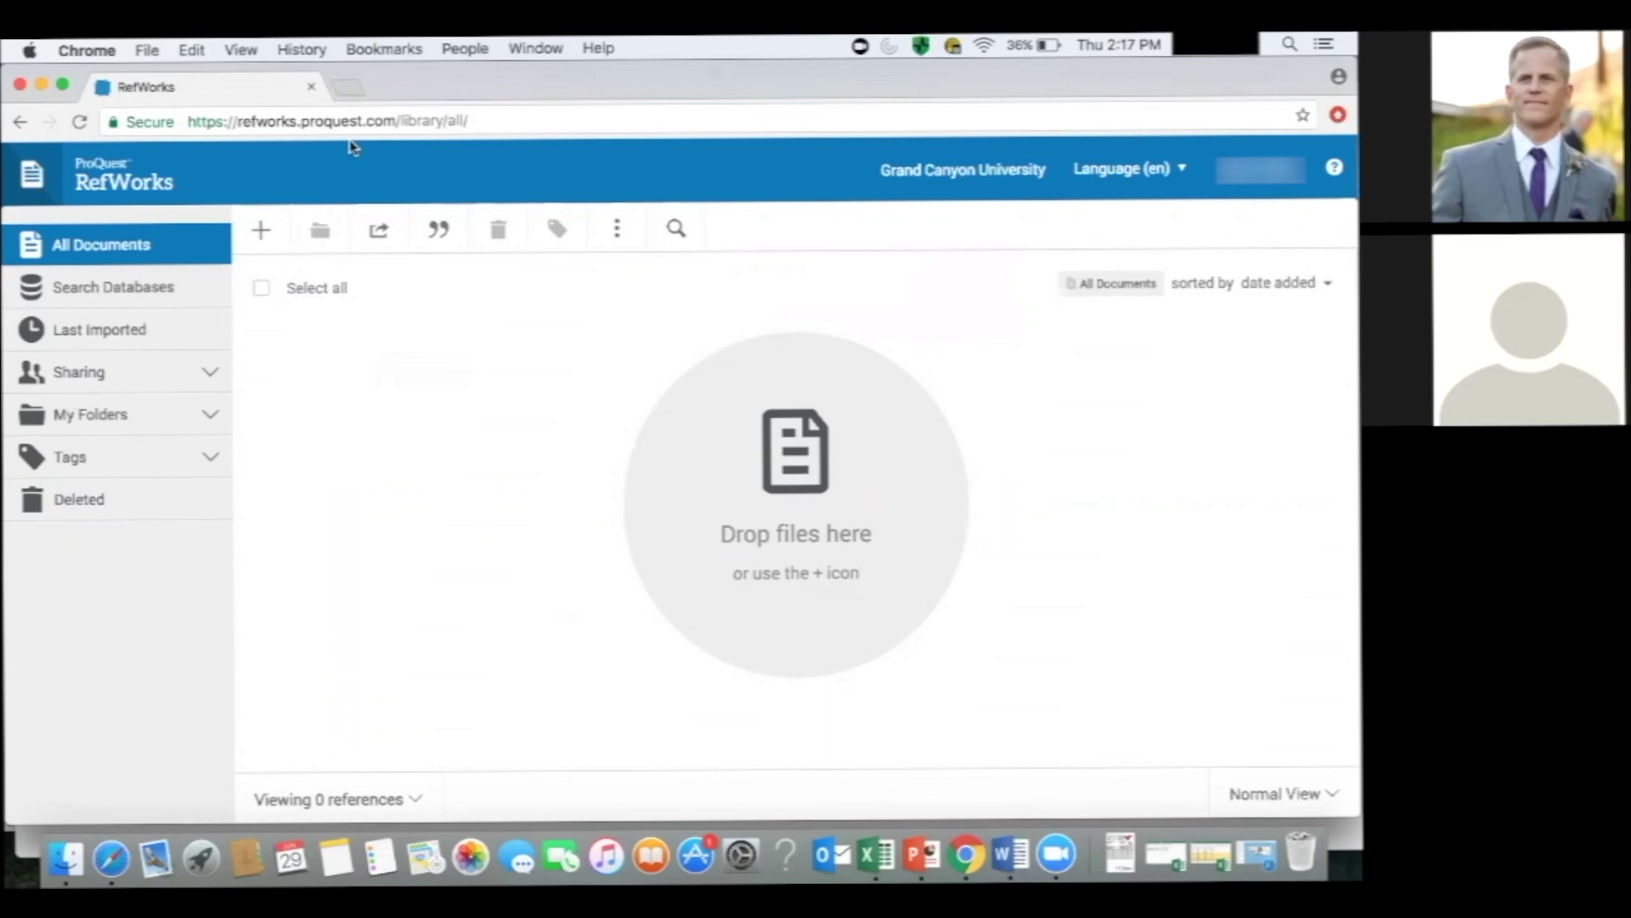
key(super+t)
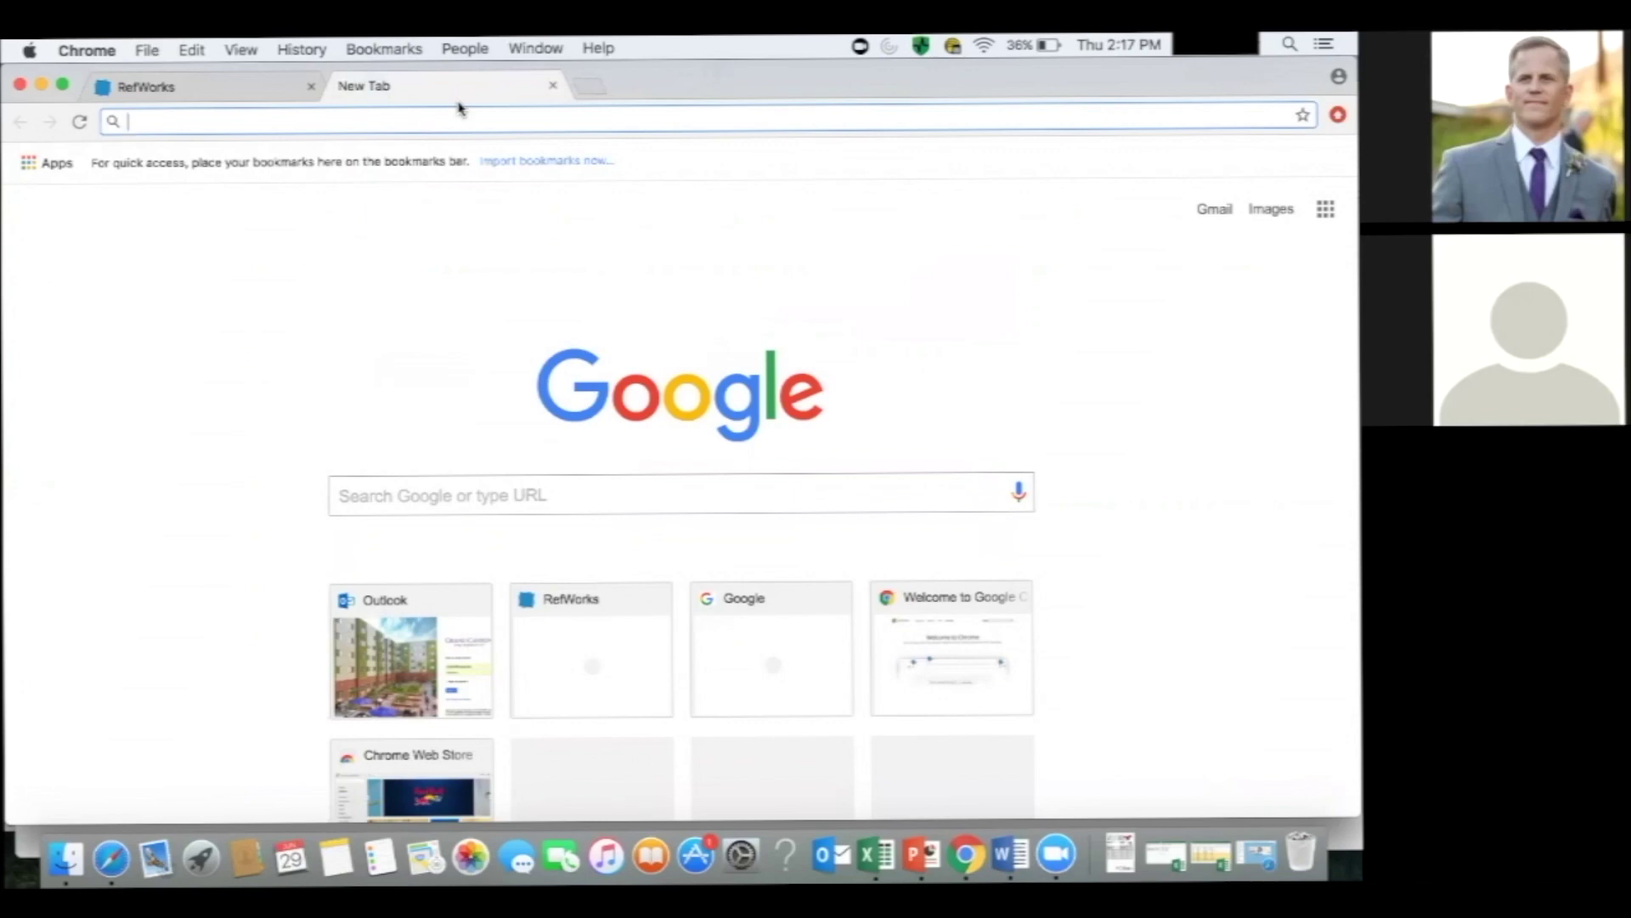
Load library.gcu.edu in the new tab.
text(librar)
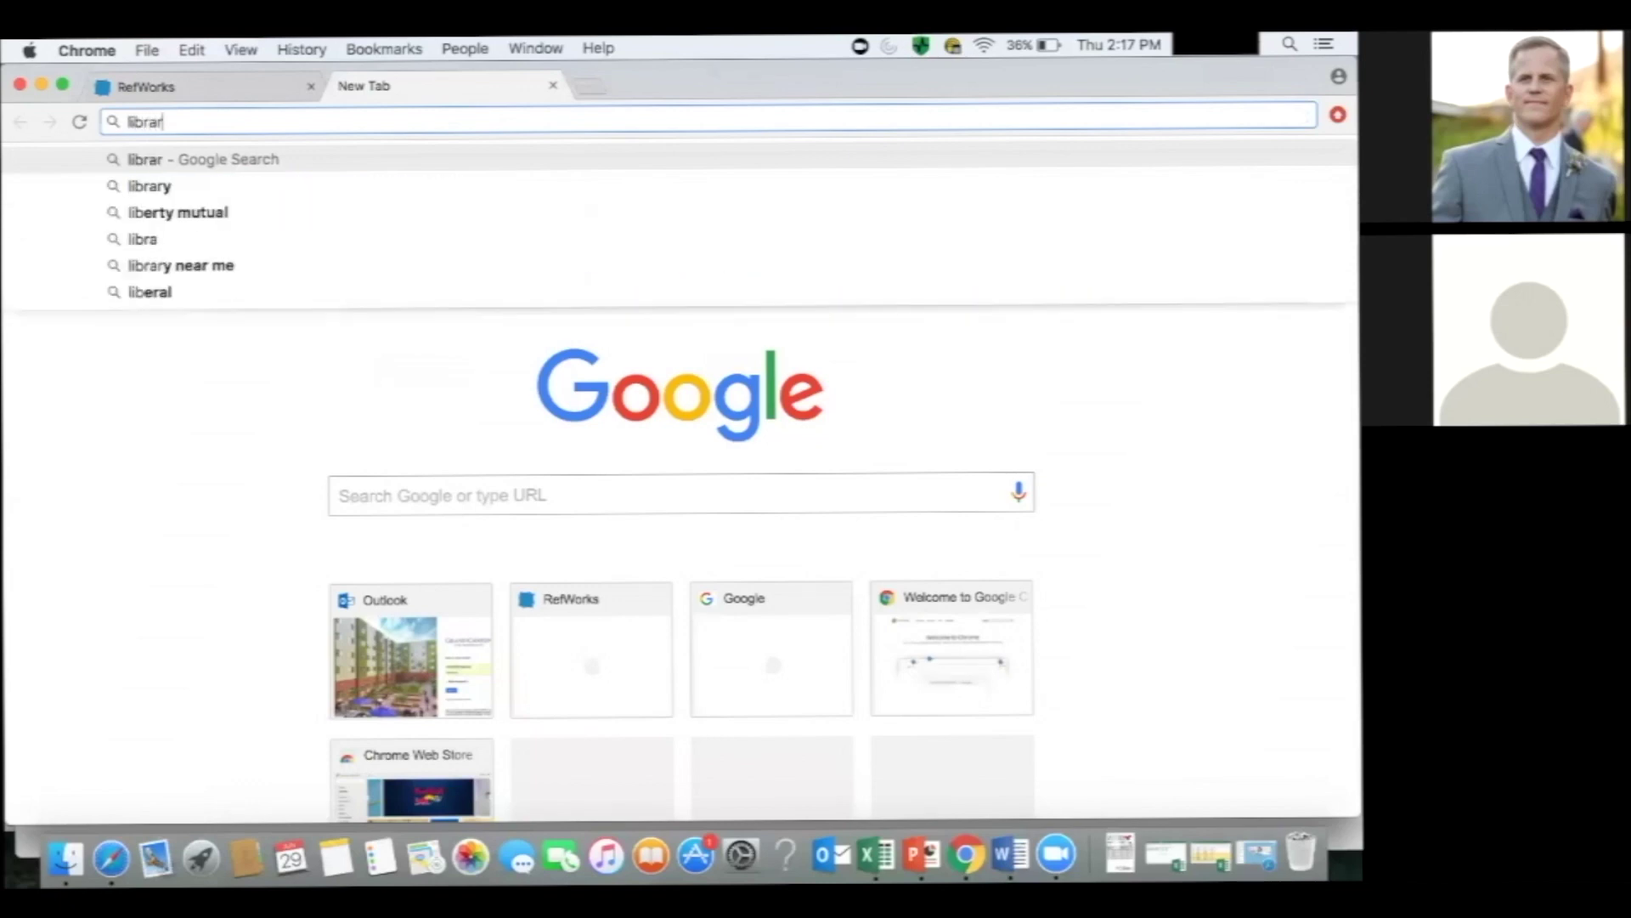
text(y.gcu)
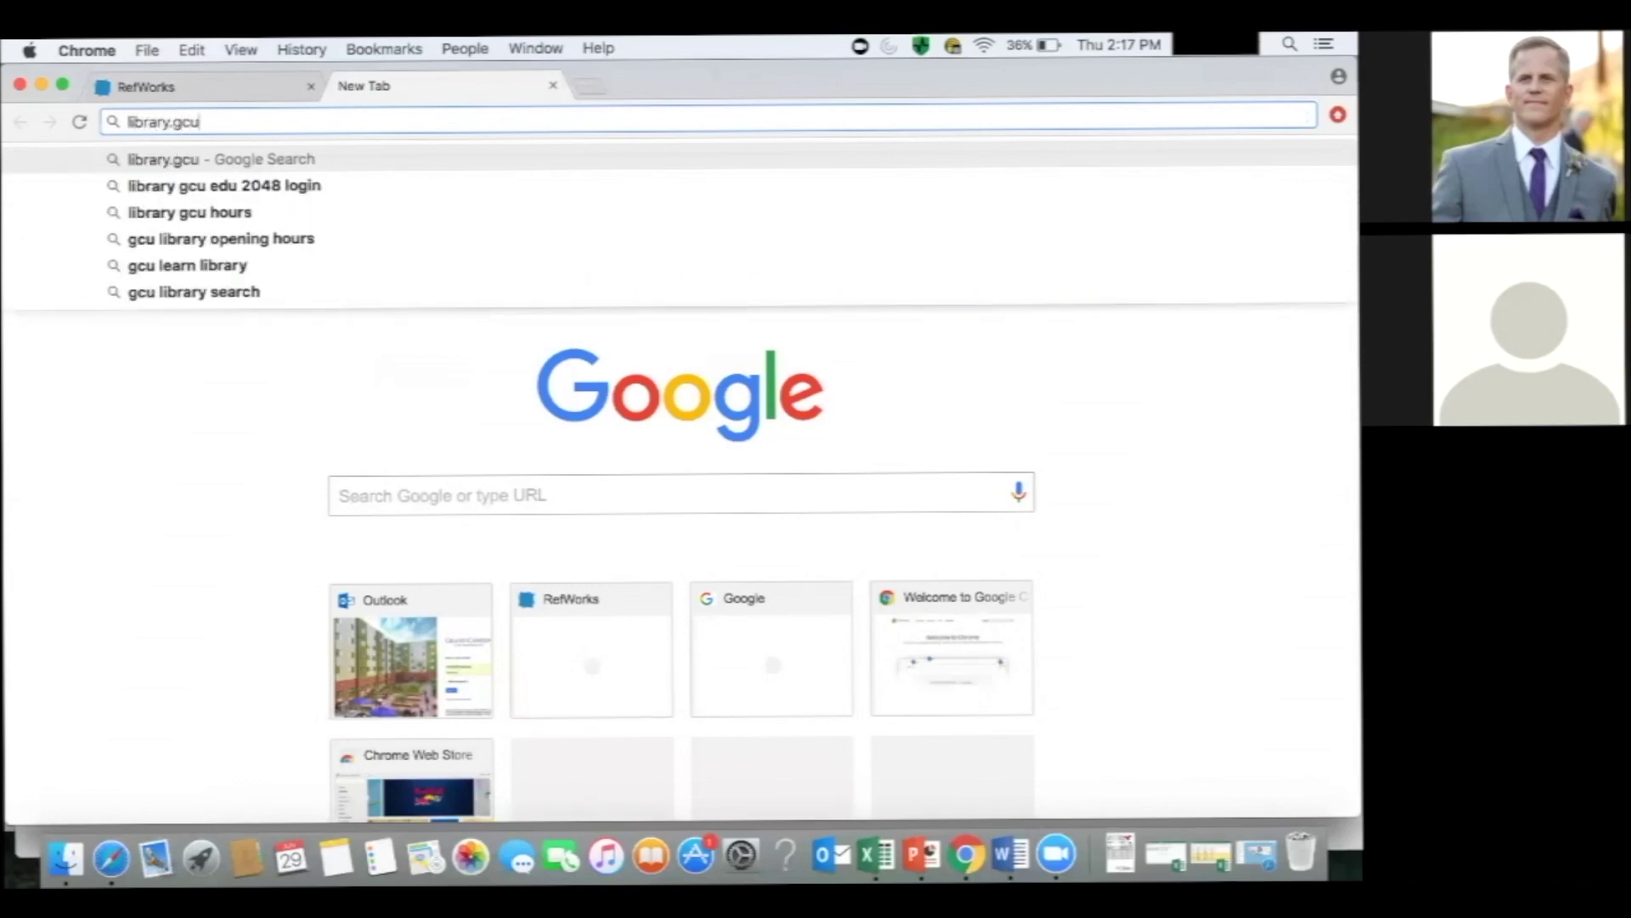
text(.edu)
key(Return)
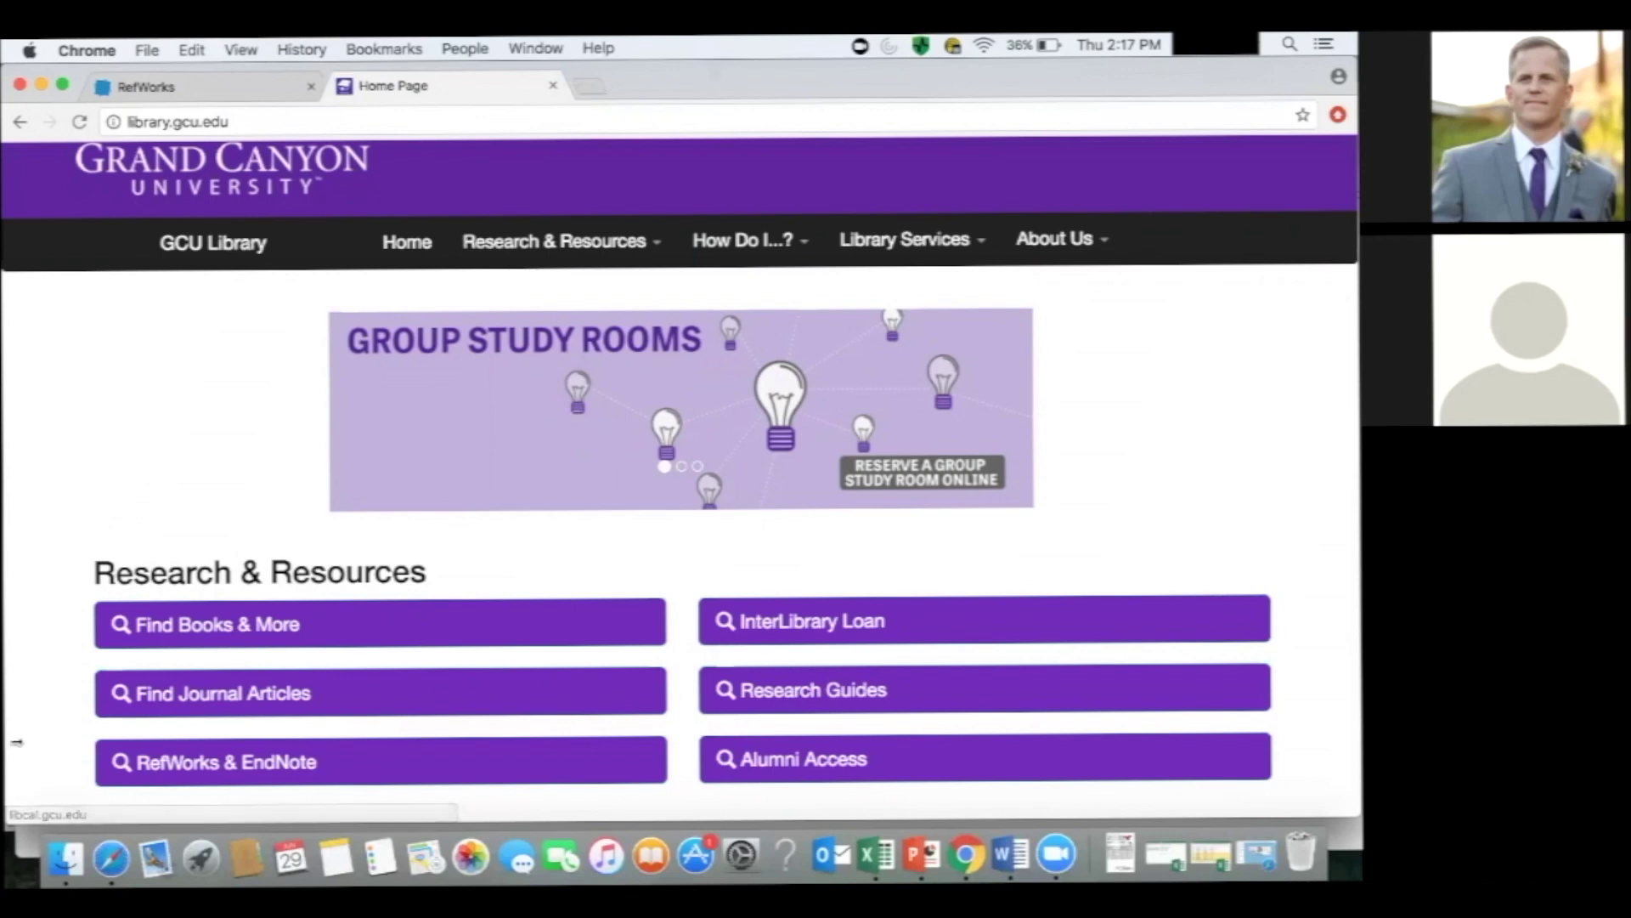
Run a LopeSearch for 'leadership' limited to peer-reviewed articles from the Find Journal Articles page.
click(215, 690)
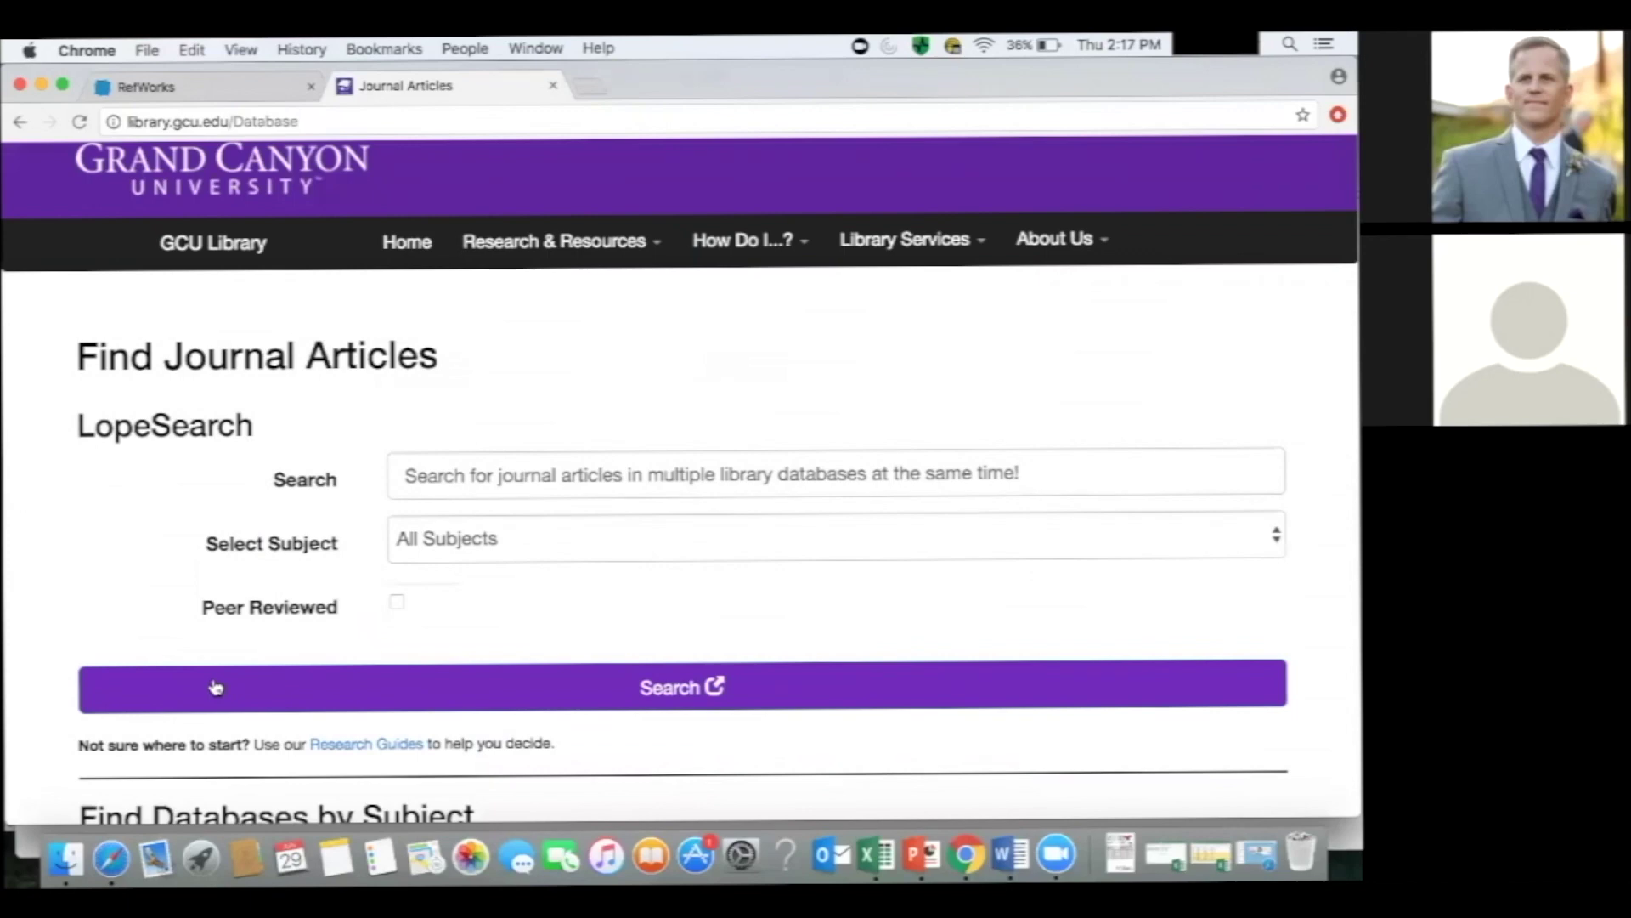
click(407, 477)
text(l)
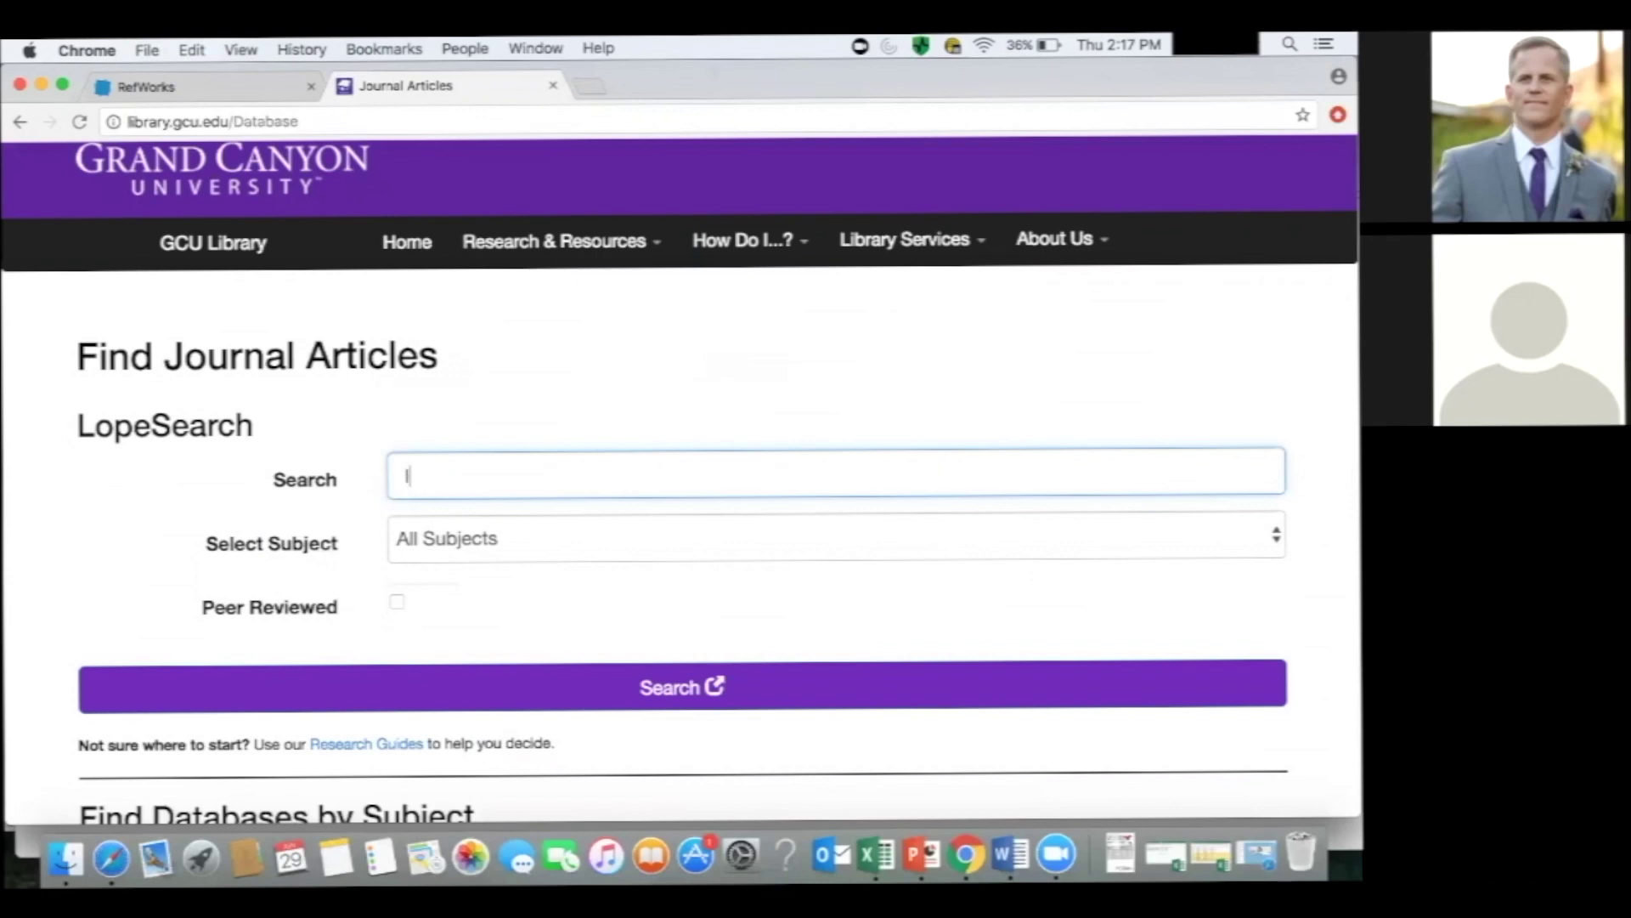
text(eadership)
click(397, 605)
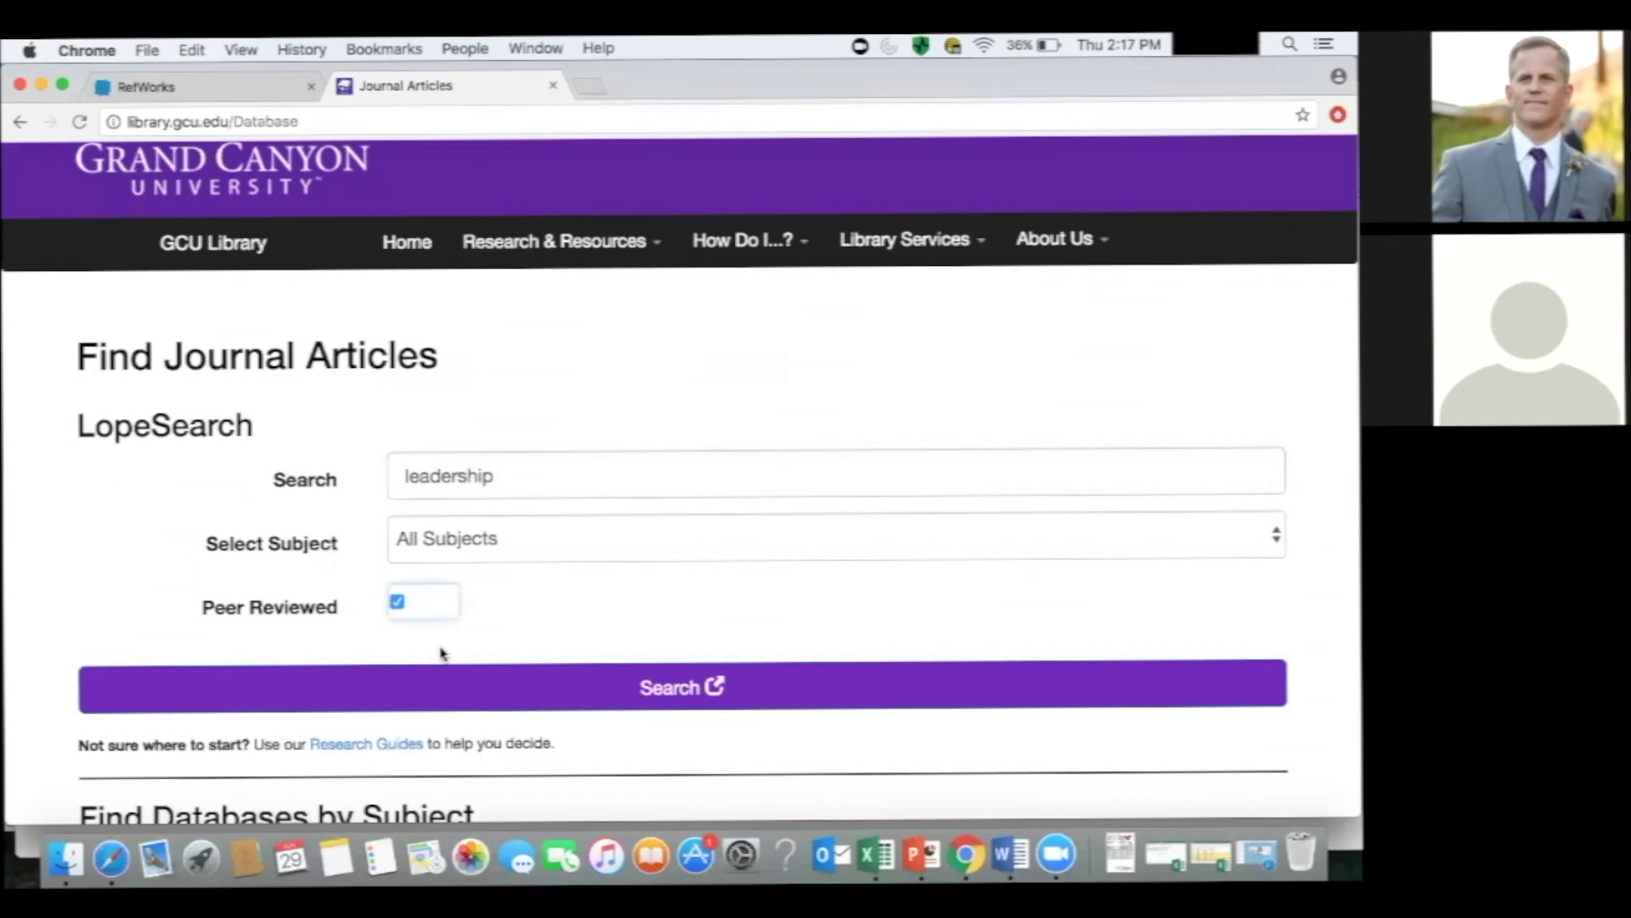
click(394, 694)
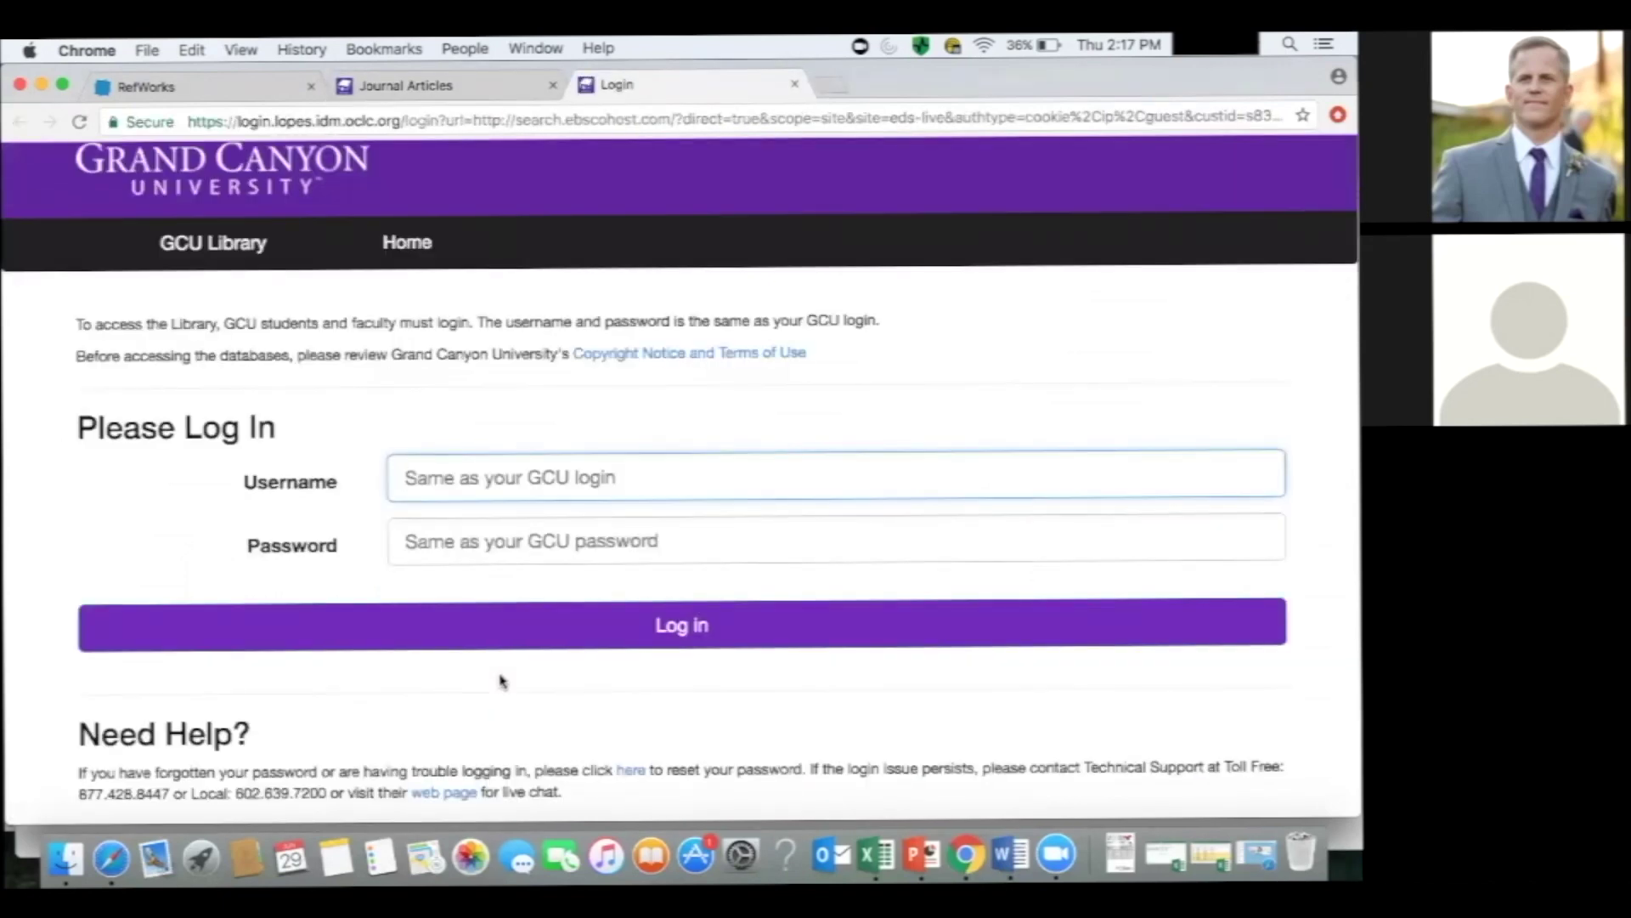
Enter the GCU library username and password and log in.
text(*******)
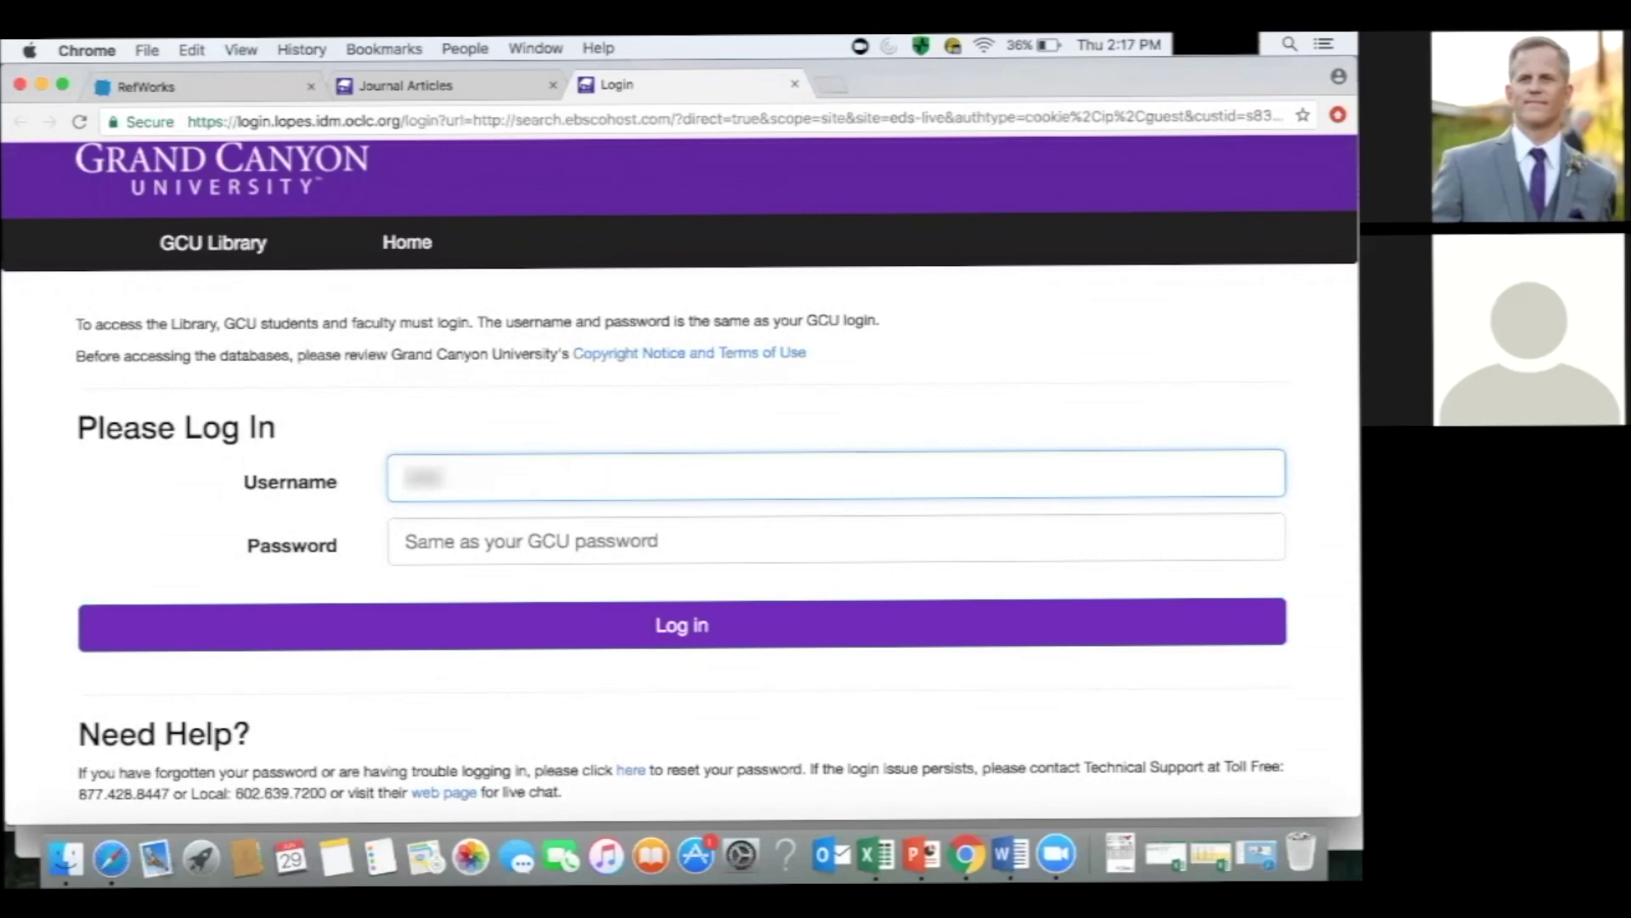
text(***)
key(Tab)
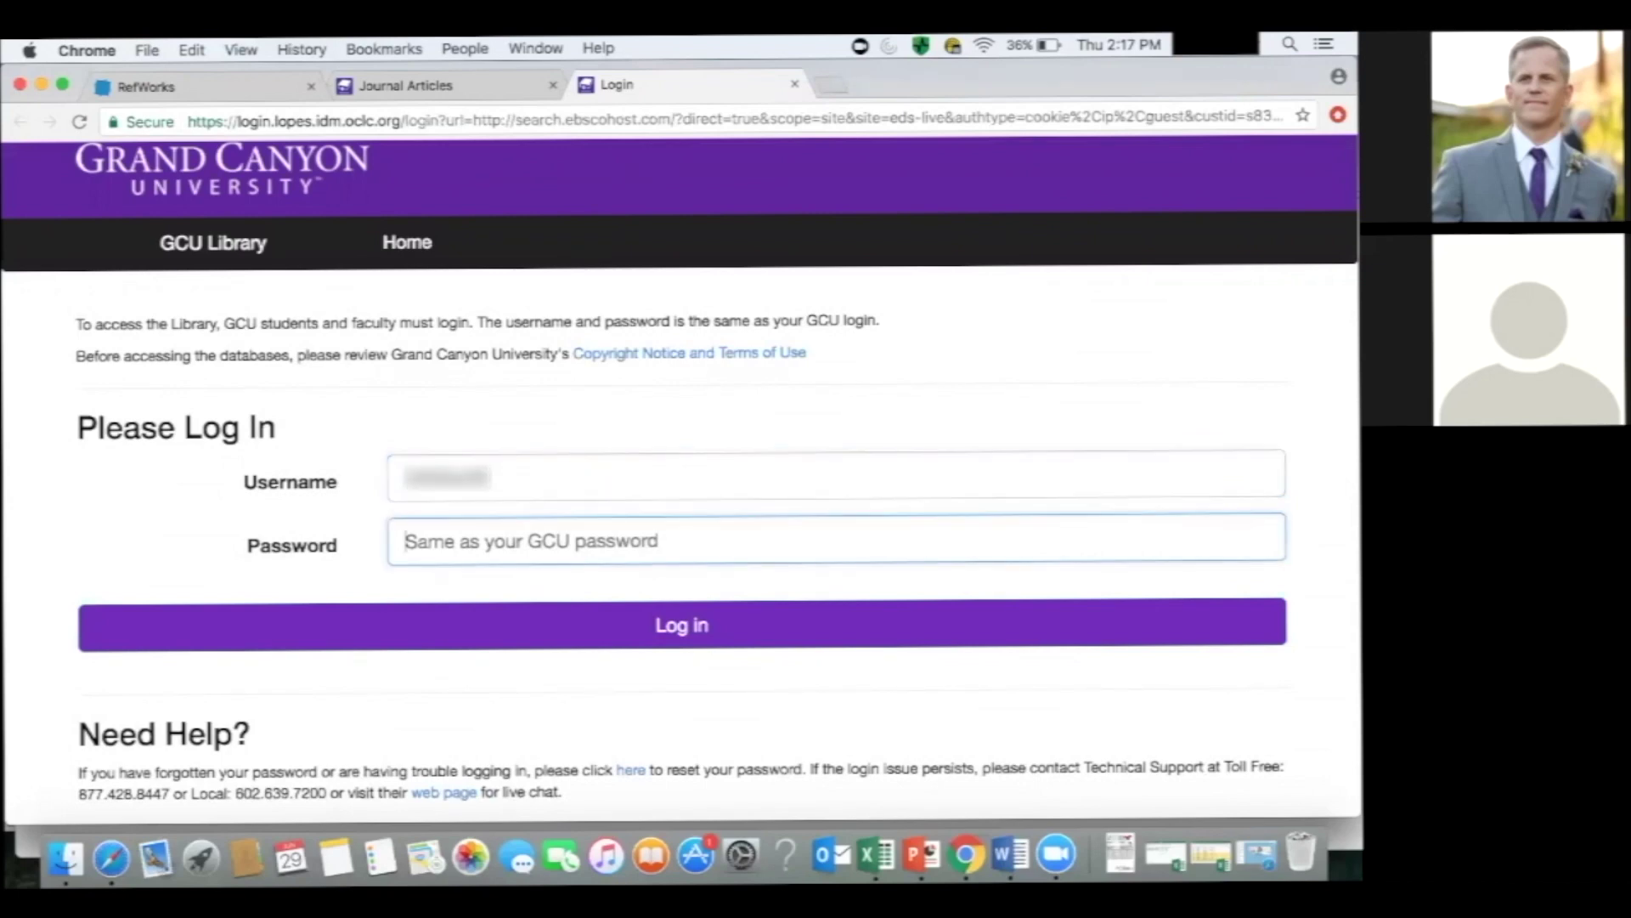
text(***********)
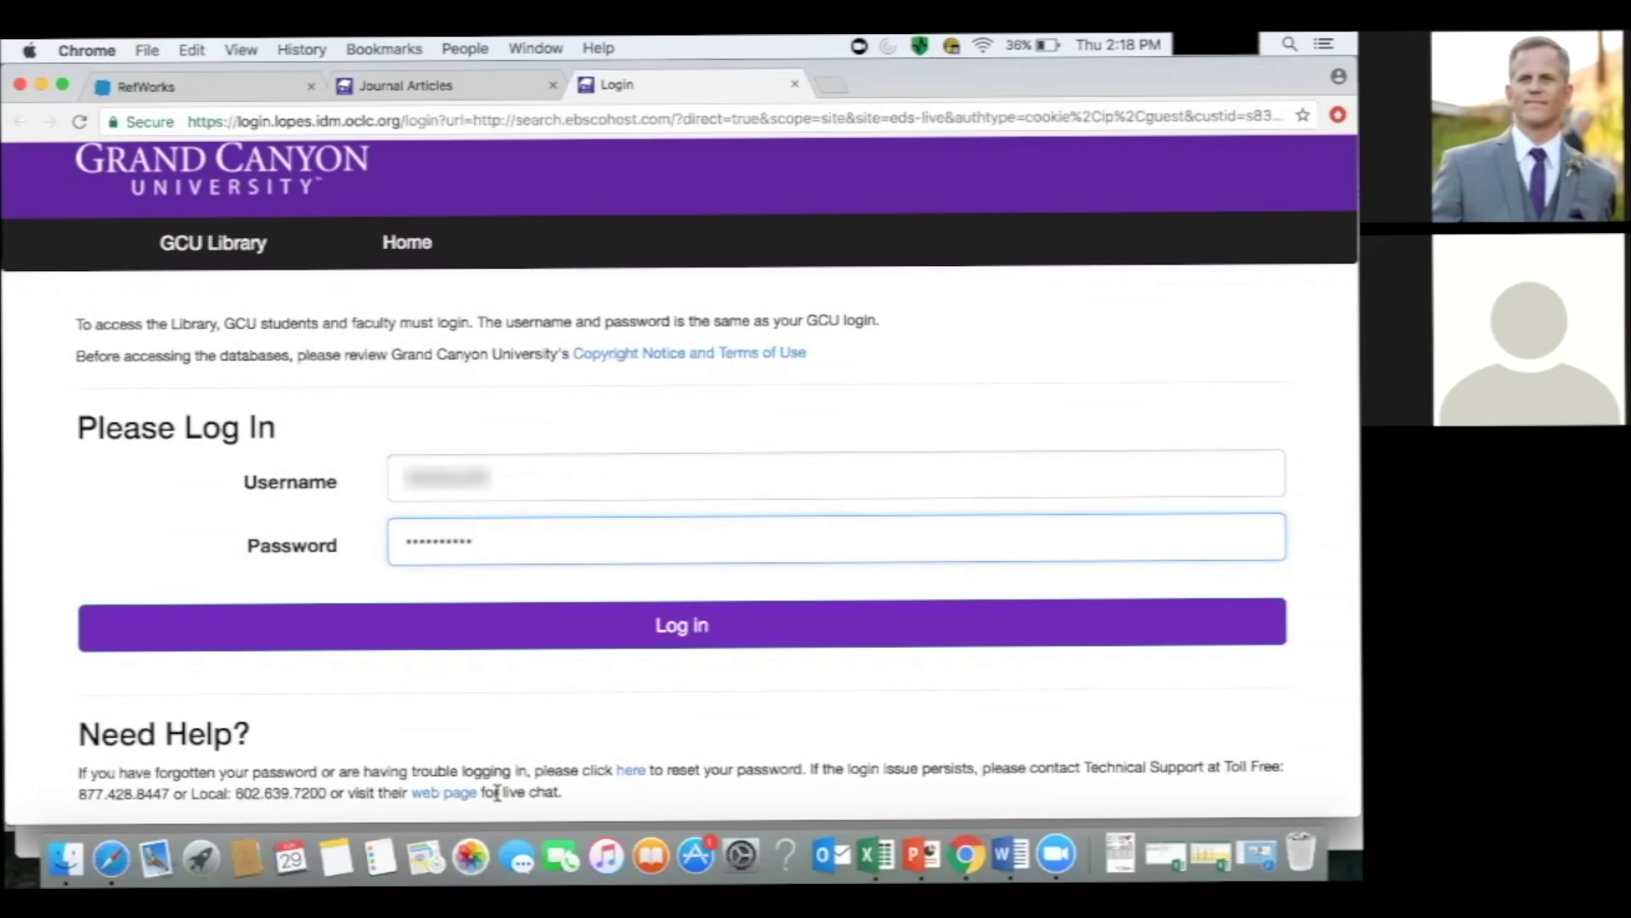
click(548, 644)
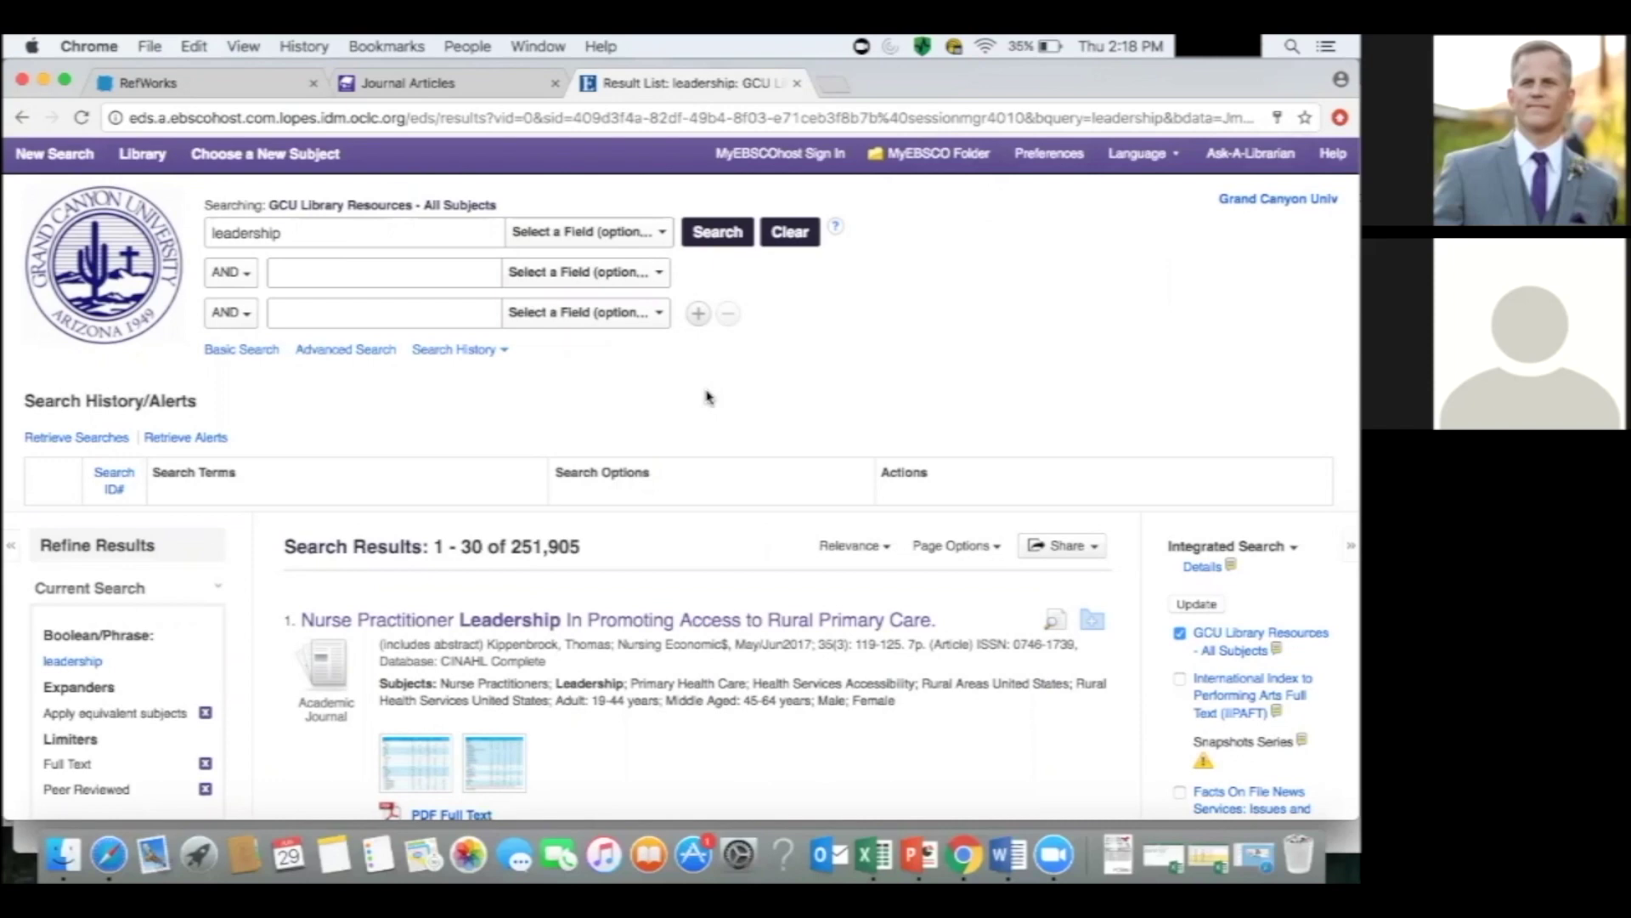
Add 'non profit' as a second search term and rerun the leadership search.
click(328, 277)
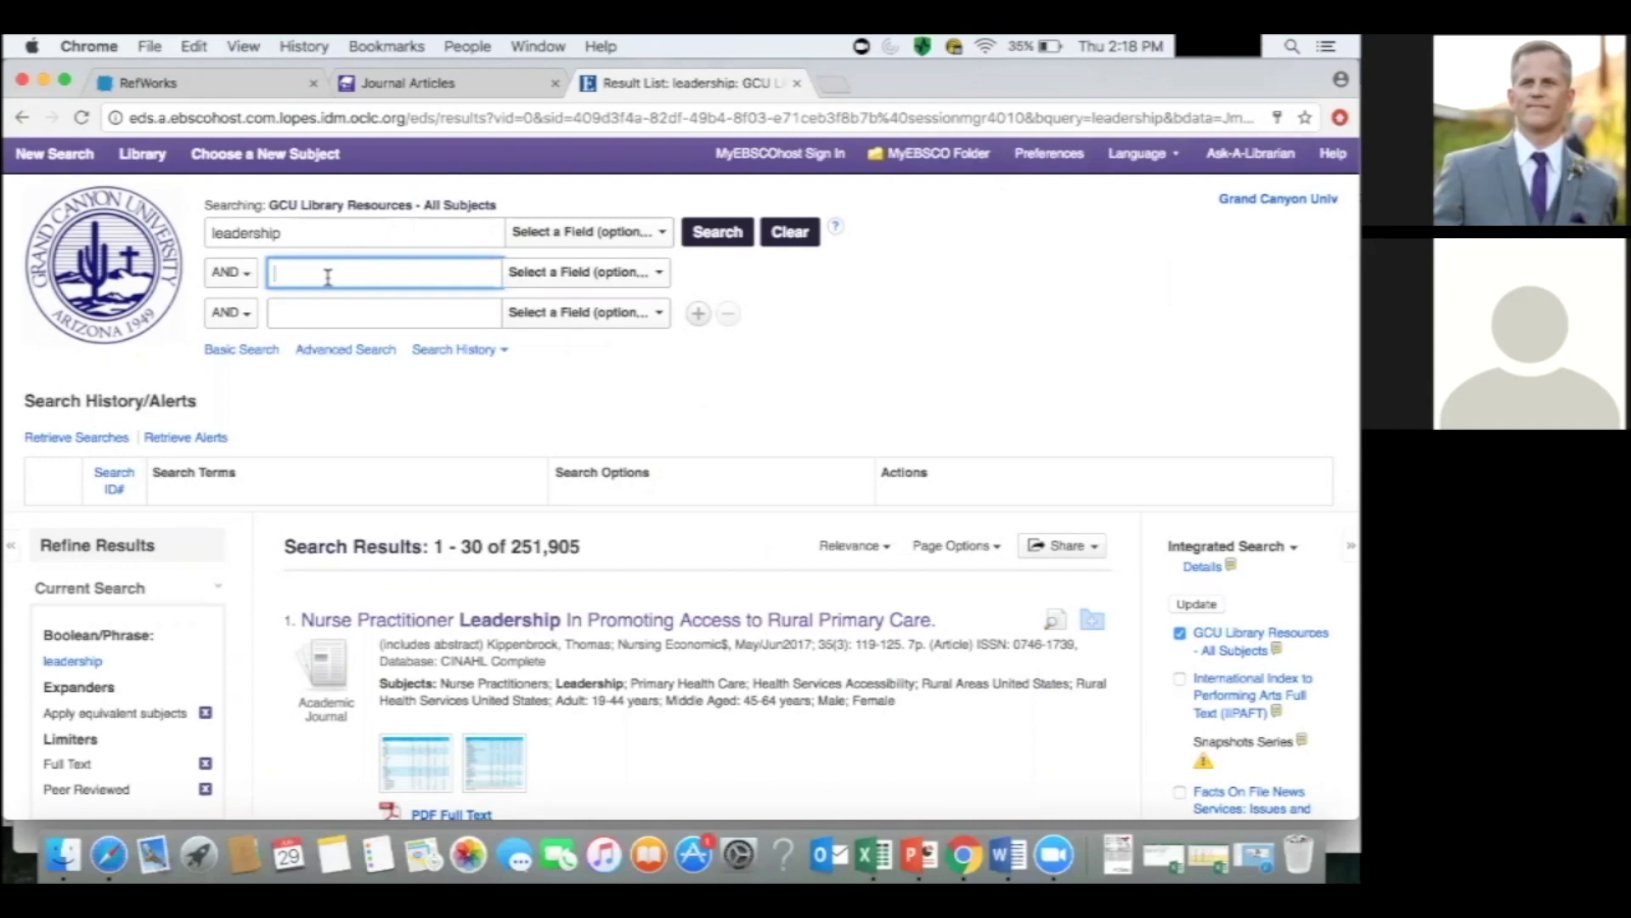
text(non-profit)
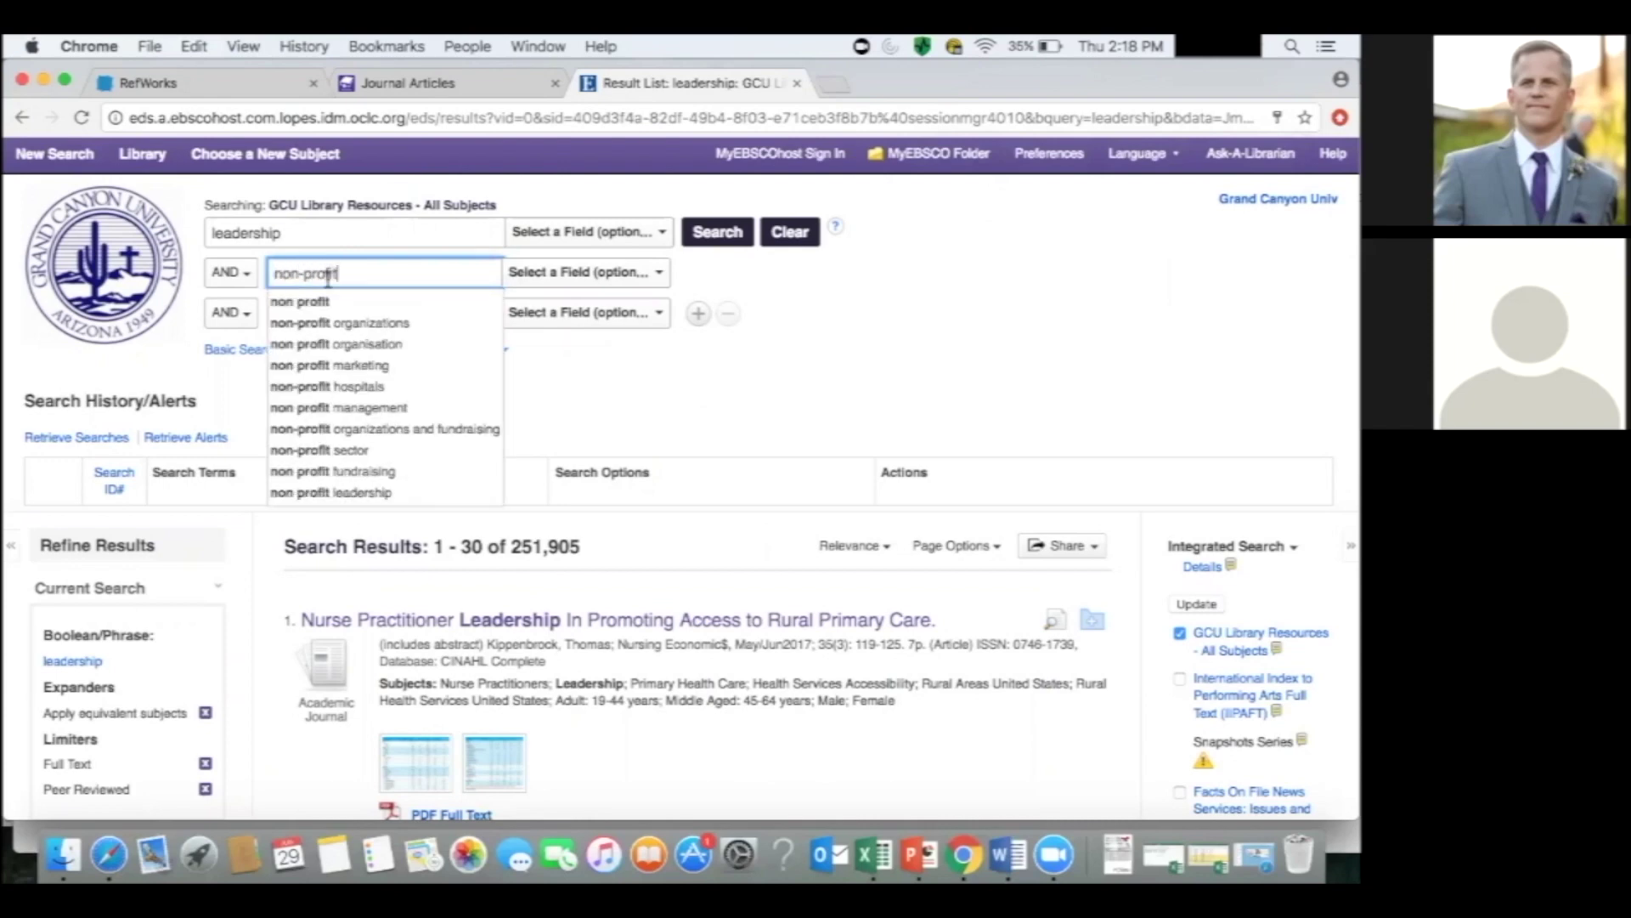
click(316, 301)
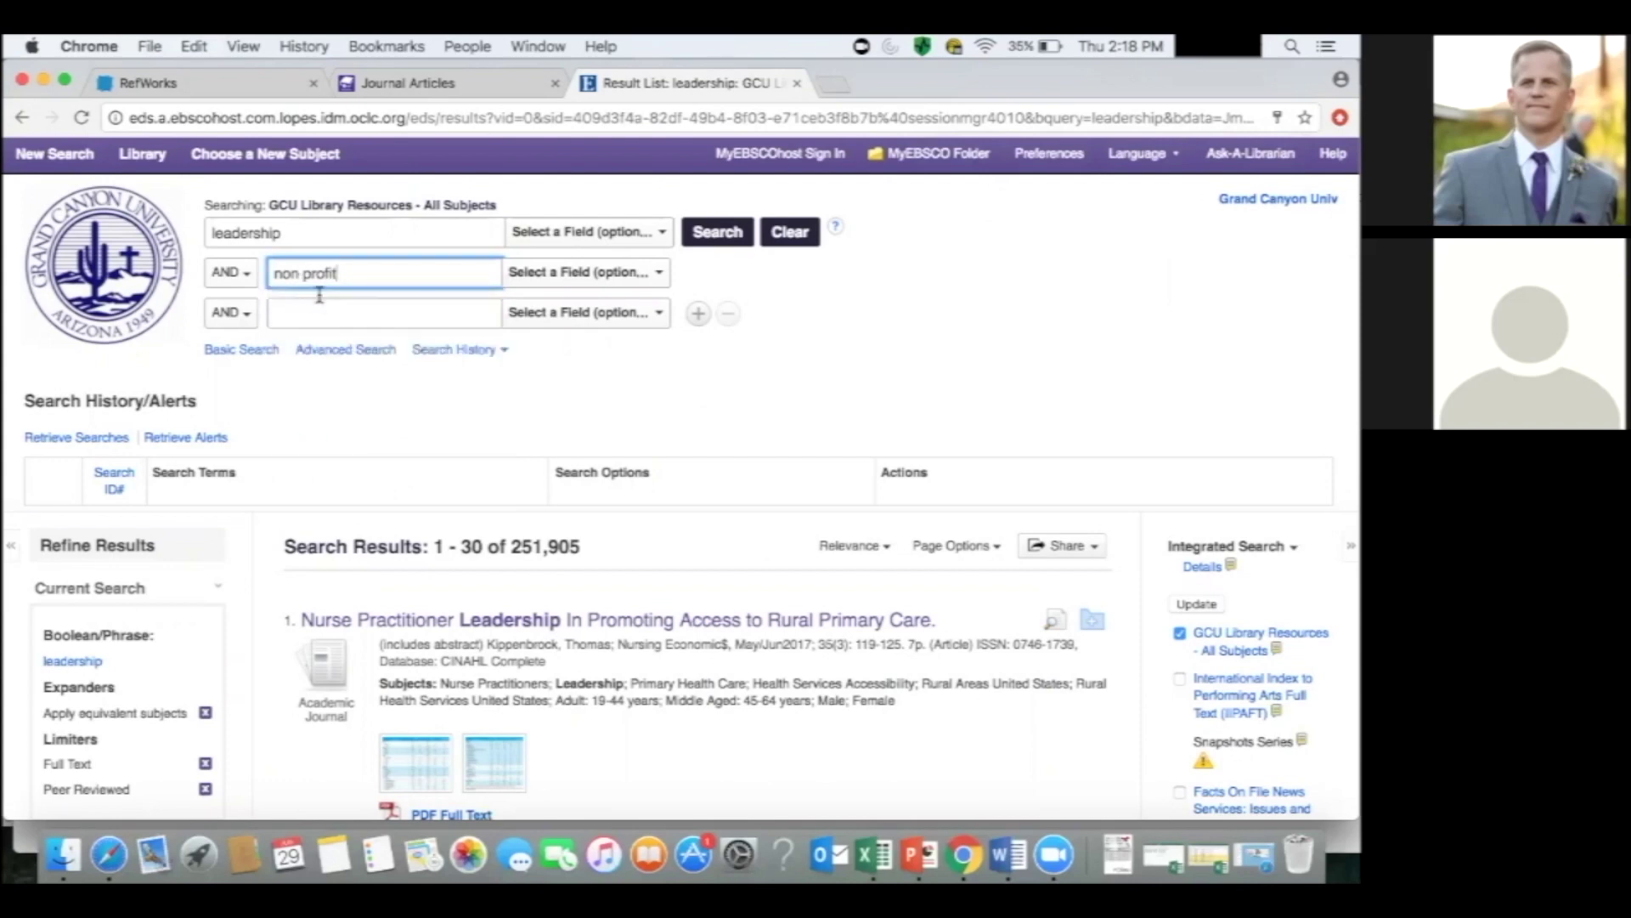
click(384, 311)
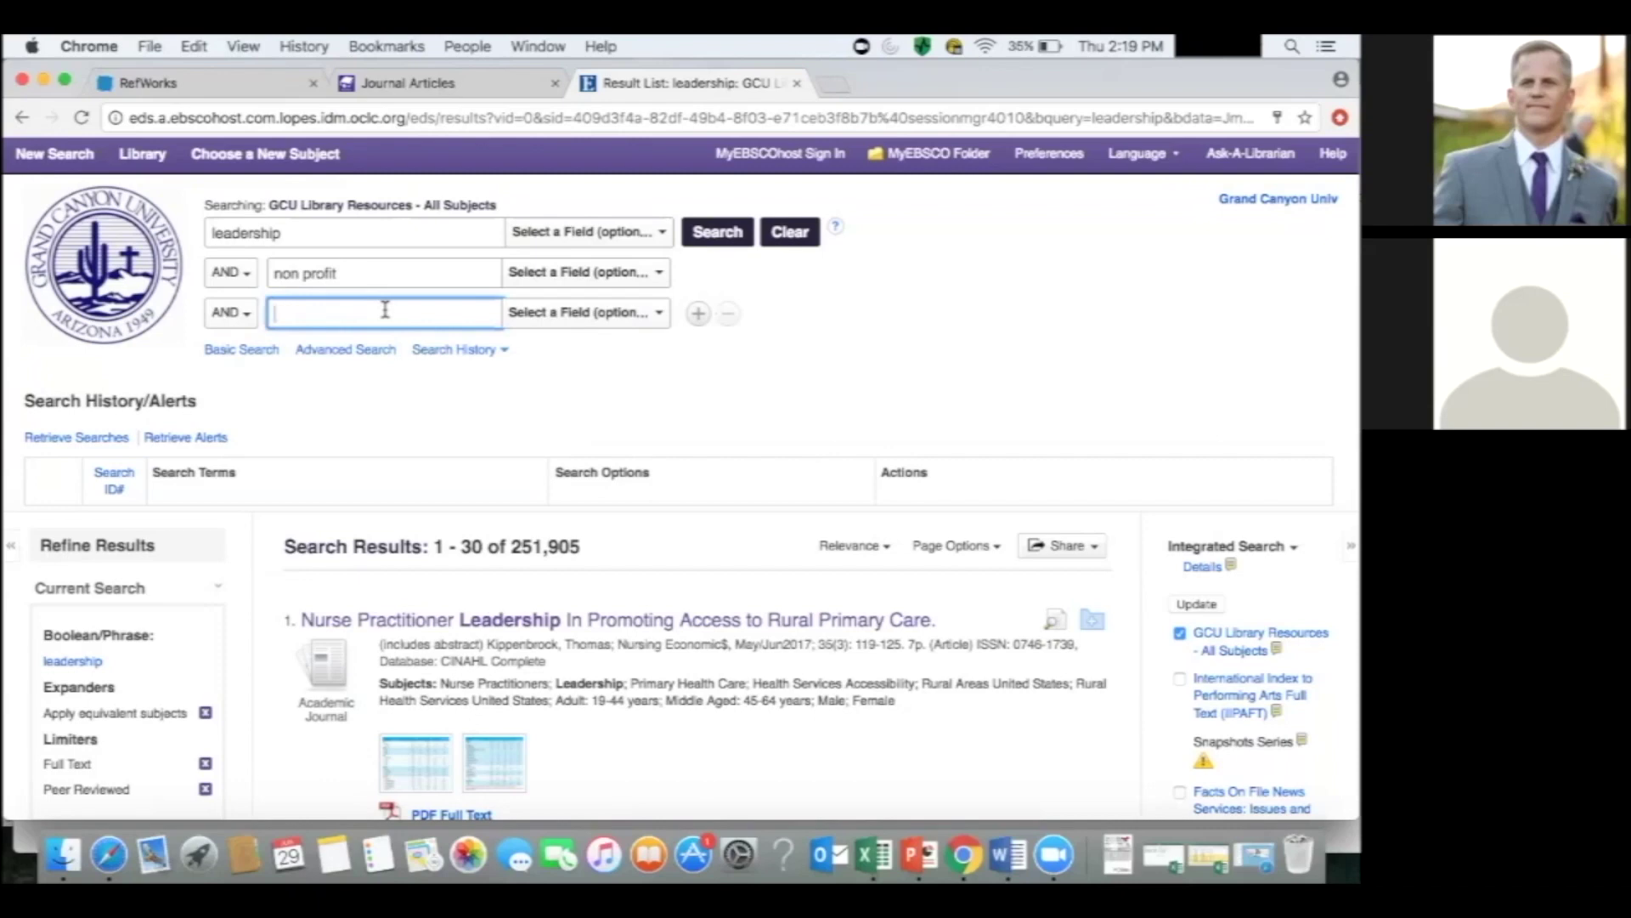
scroll(423, 342, down, 3)
scroll(423, 342, up, 1)
click(714, 162)
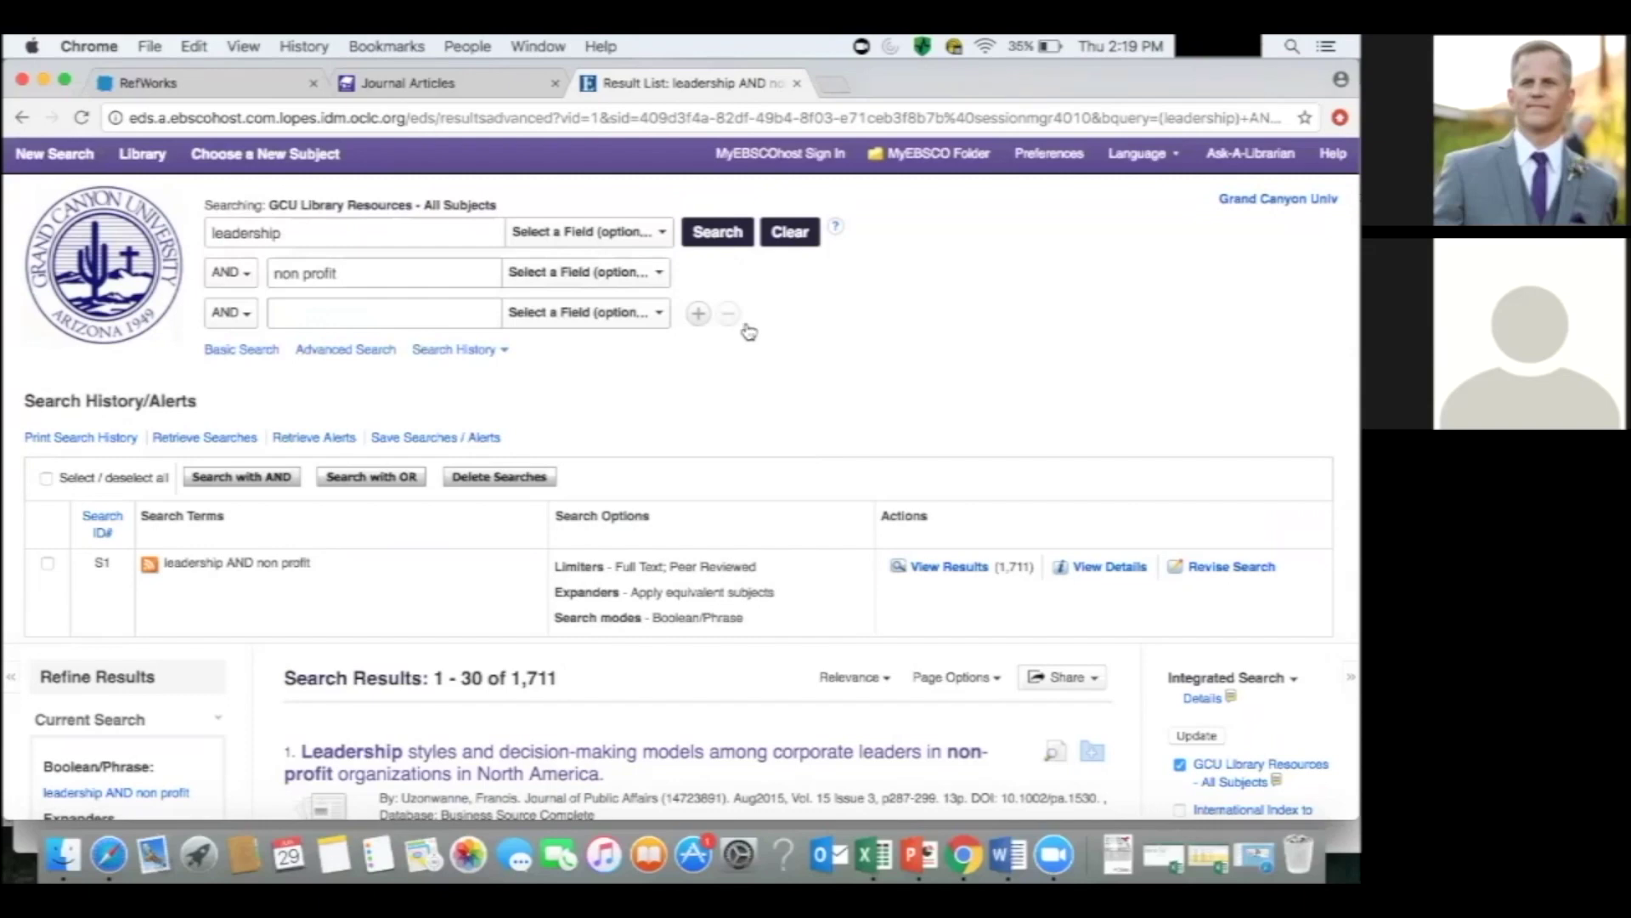
Add 'japan' as a third search term, rerun the search and scroll to the two results.
click(426, 305)
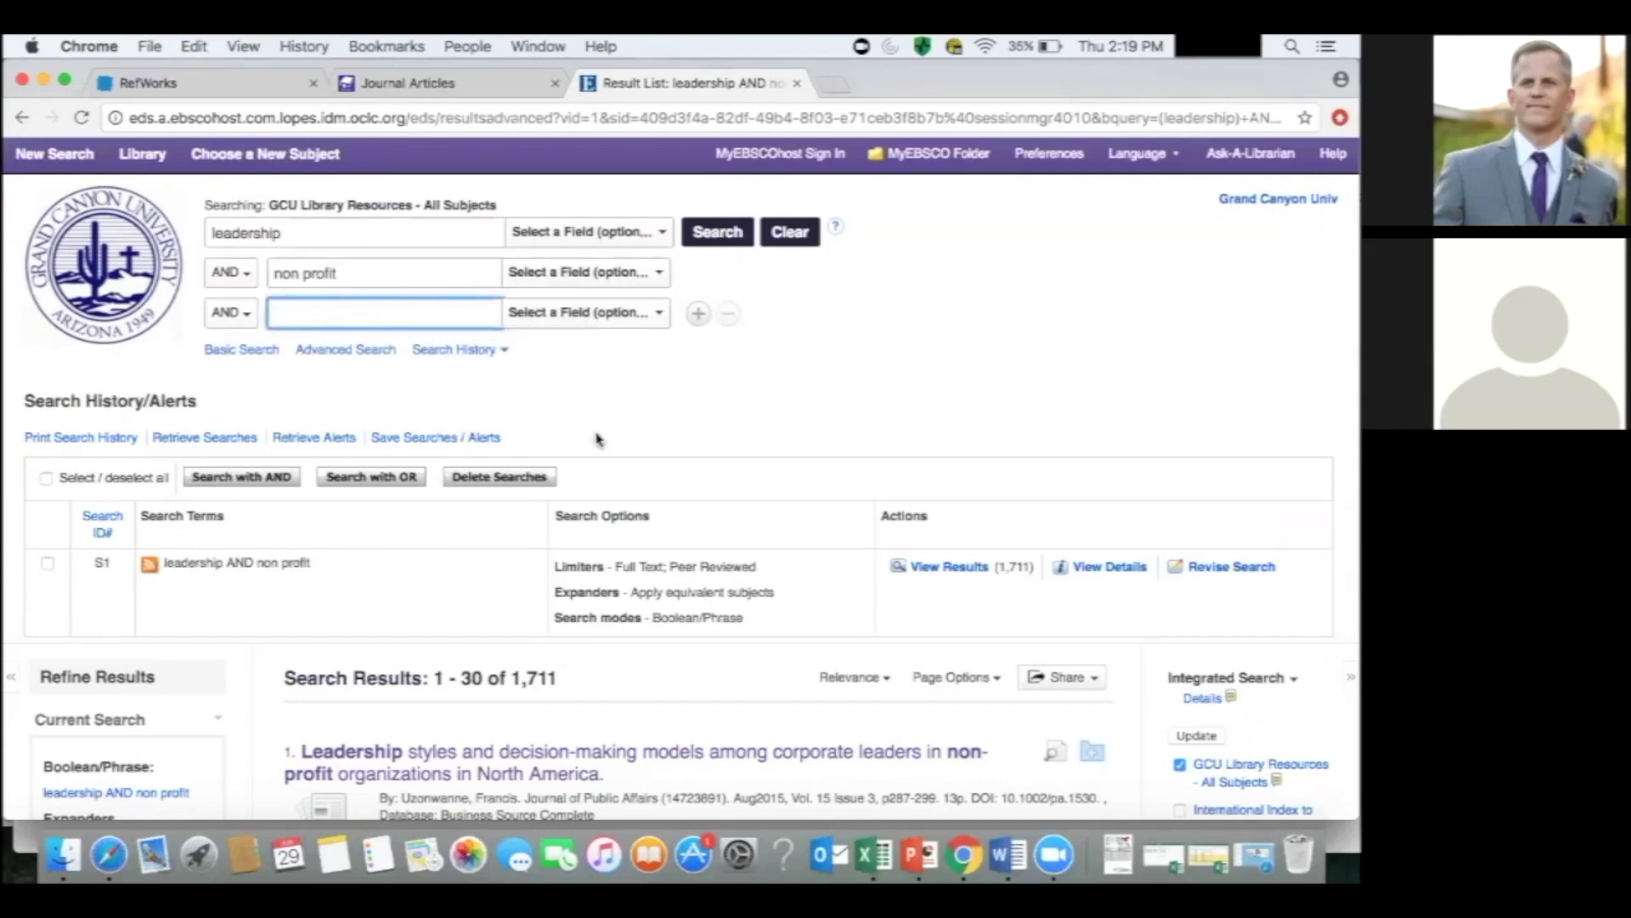
text(japan)
click(736, 416)
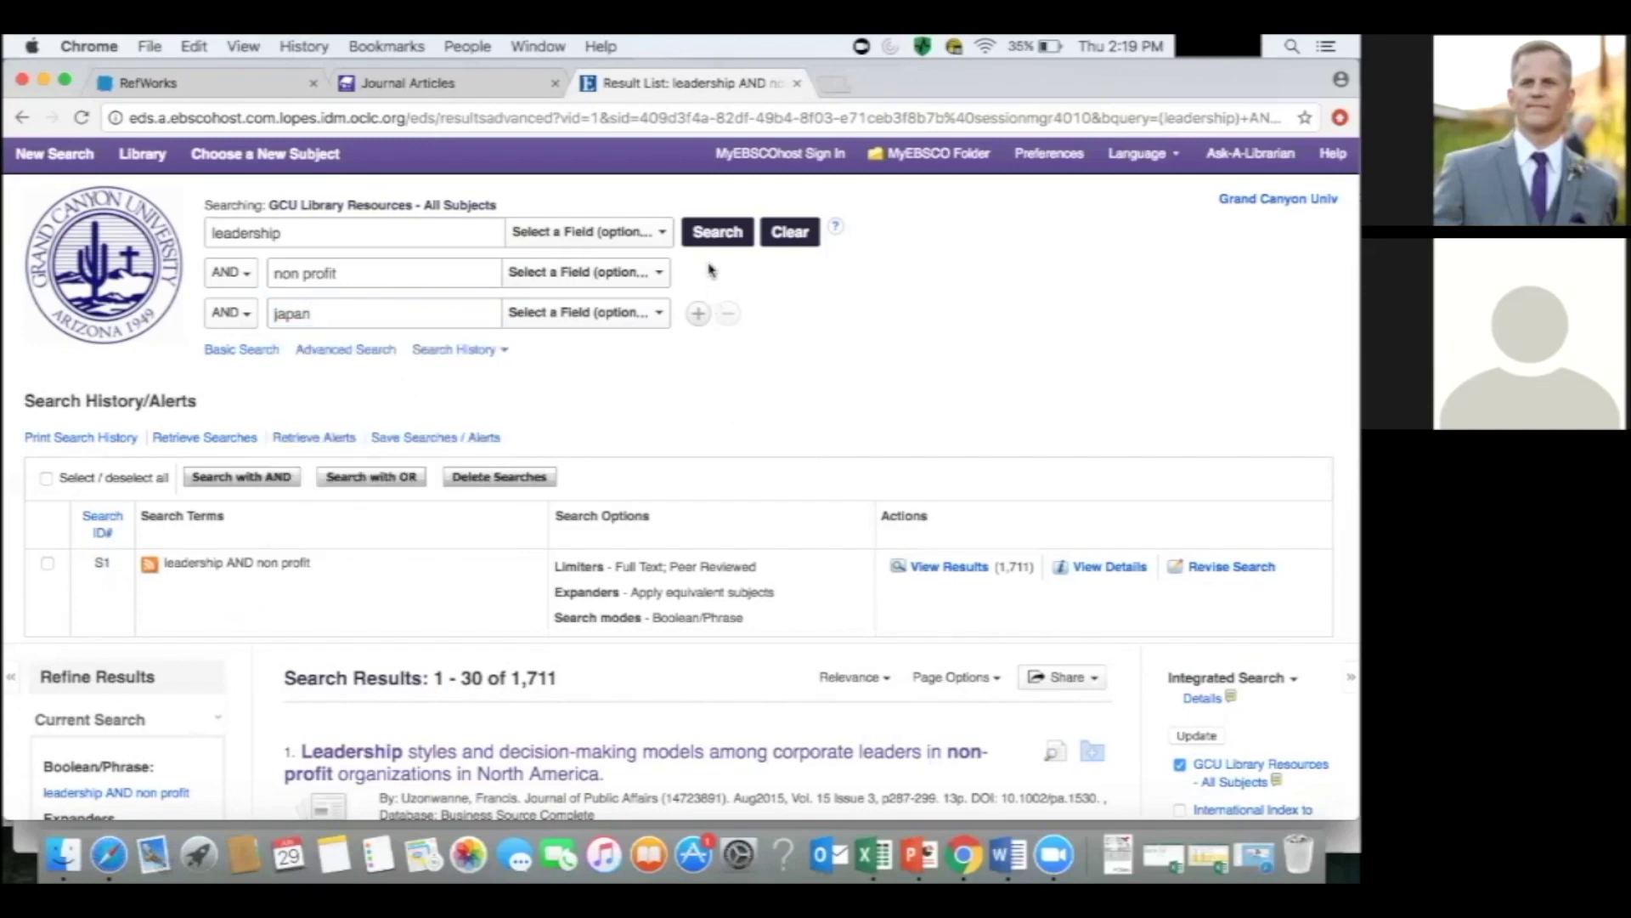
click(716, 238)
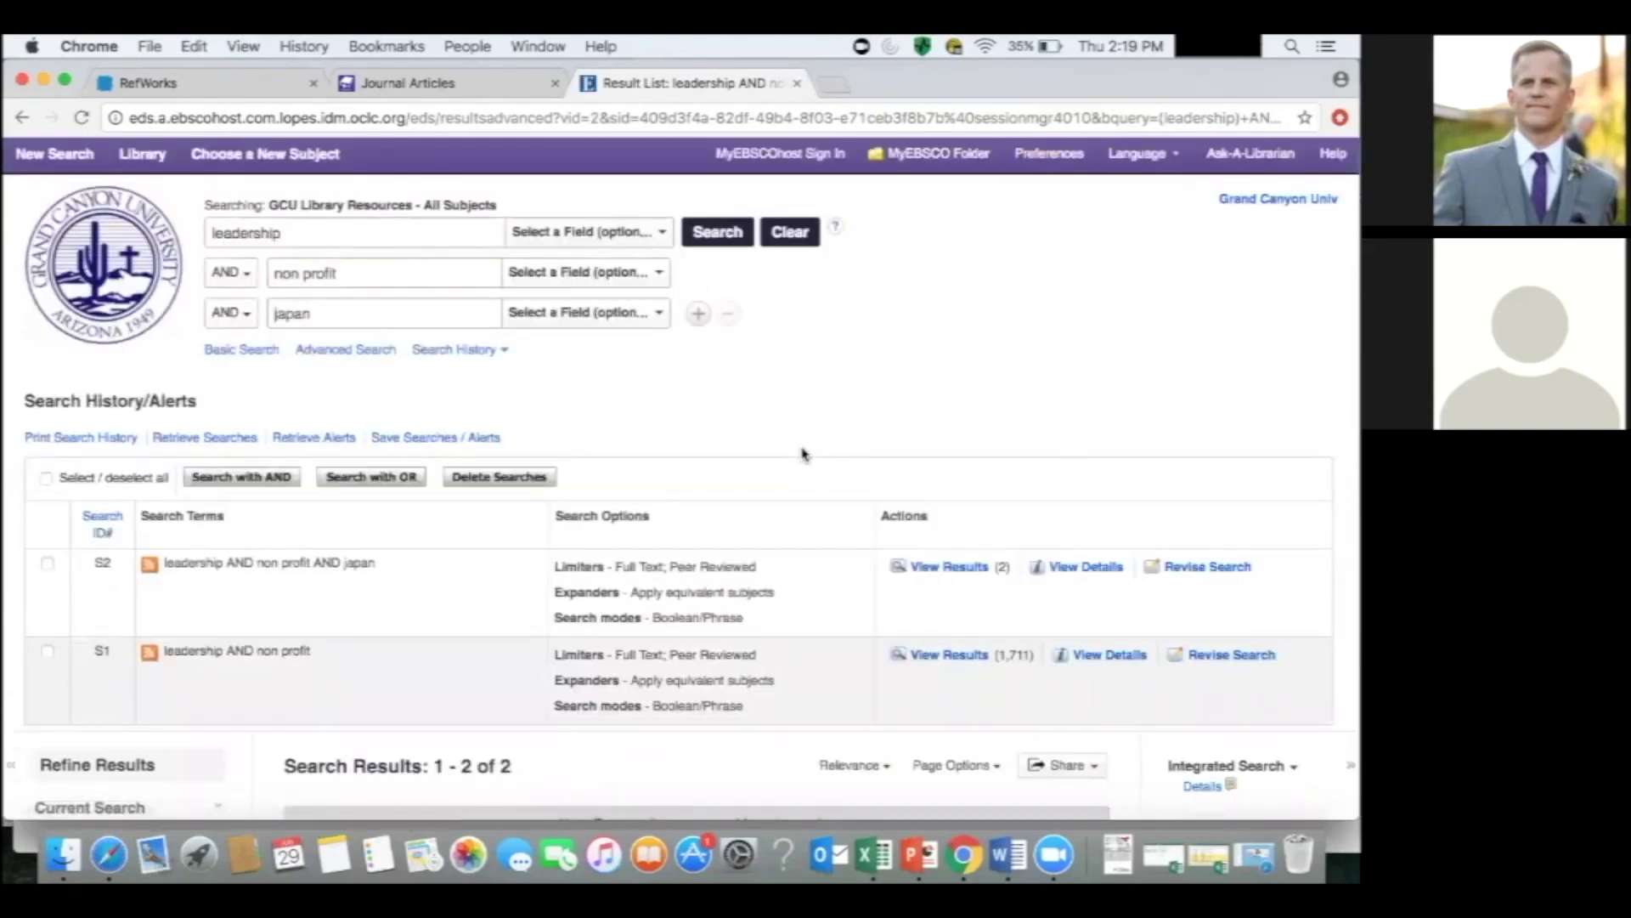
scroll(804, 454, down, 5)
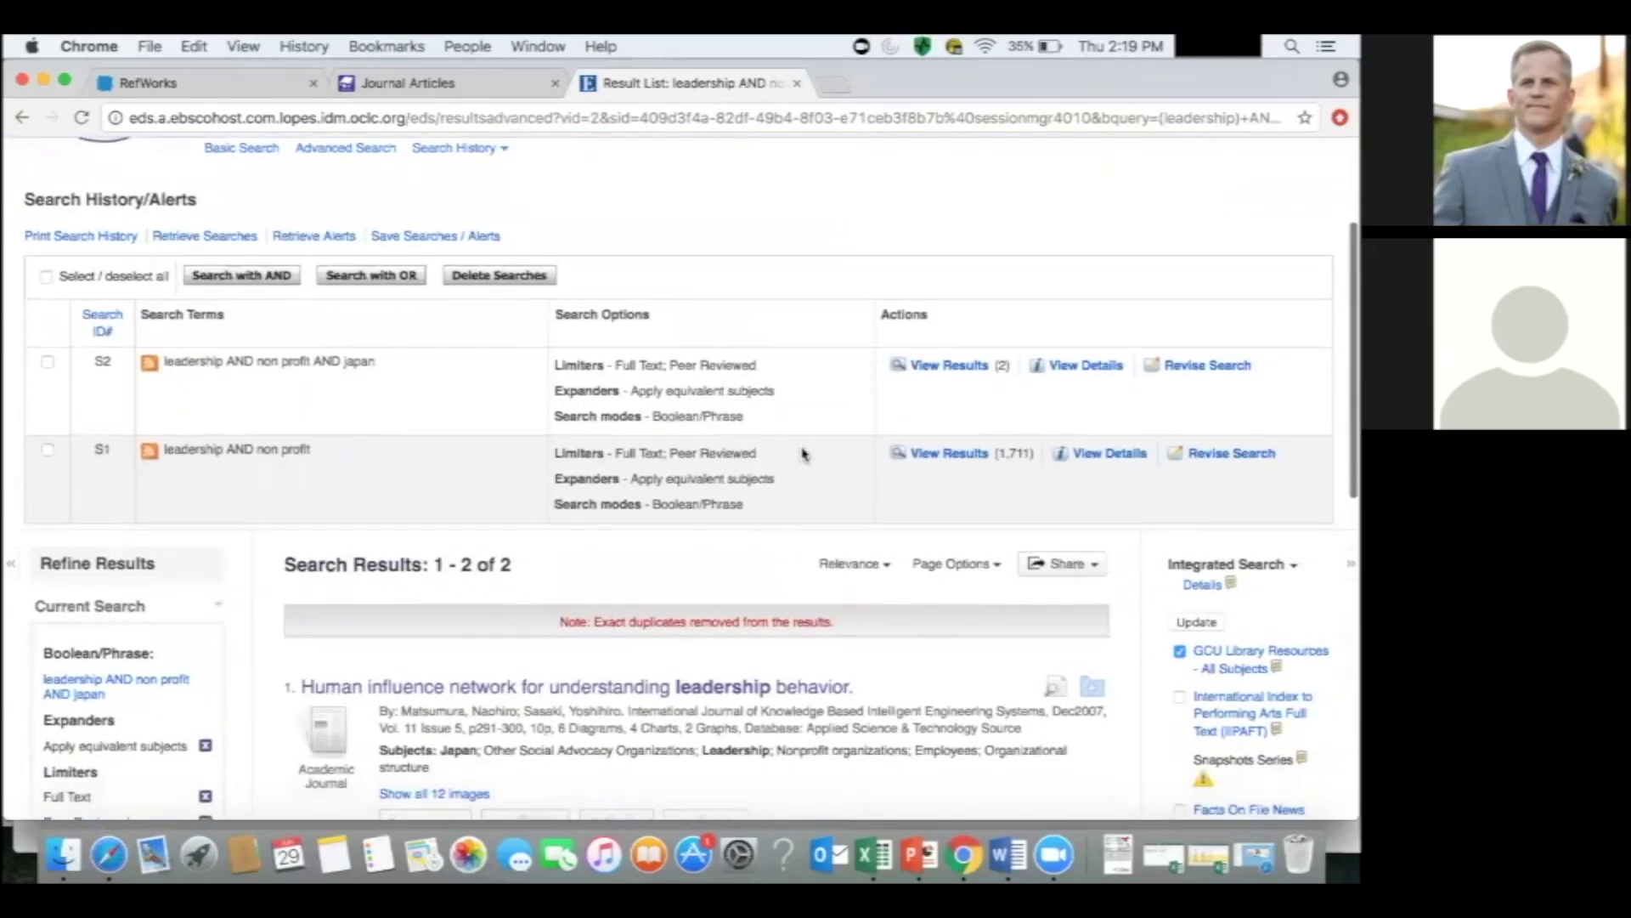
scroll(804, 453, up, 5)
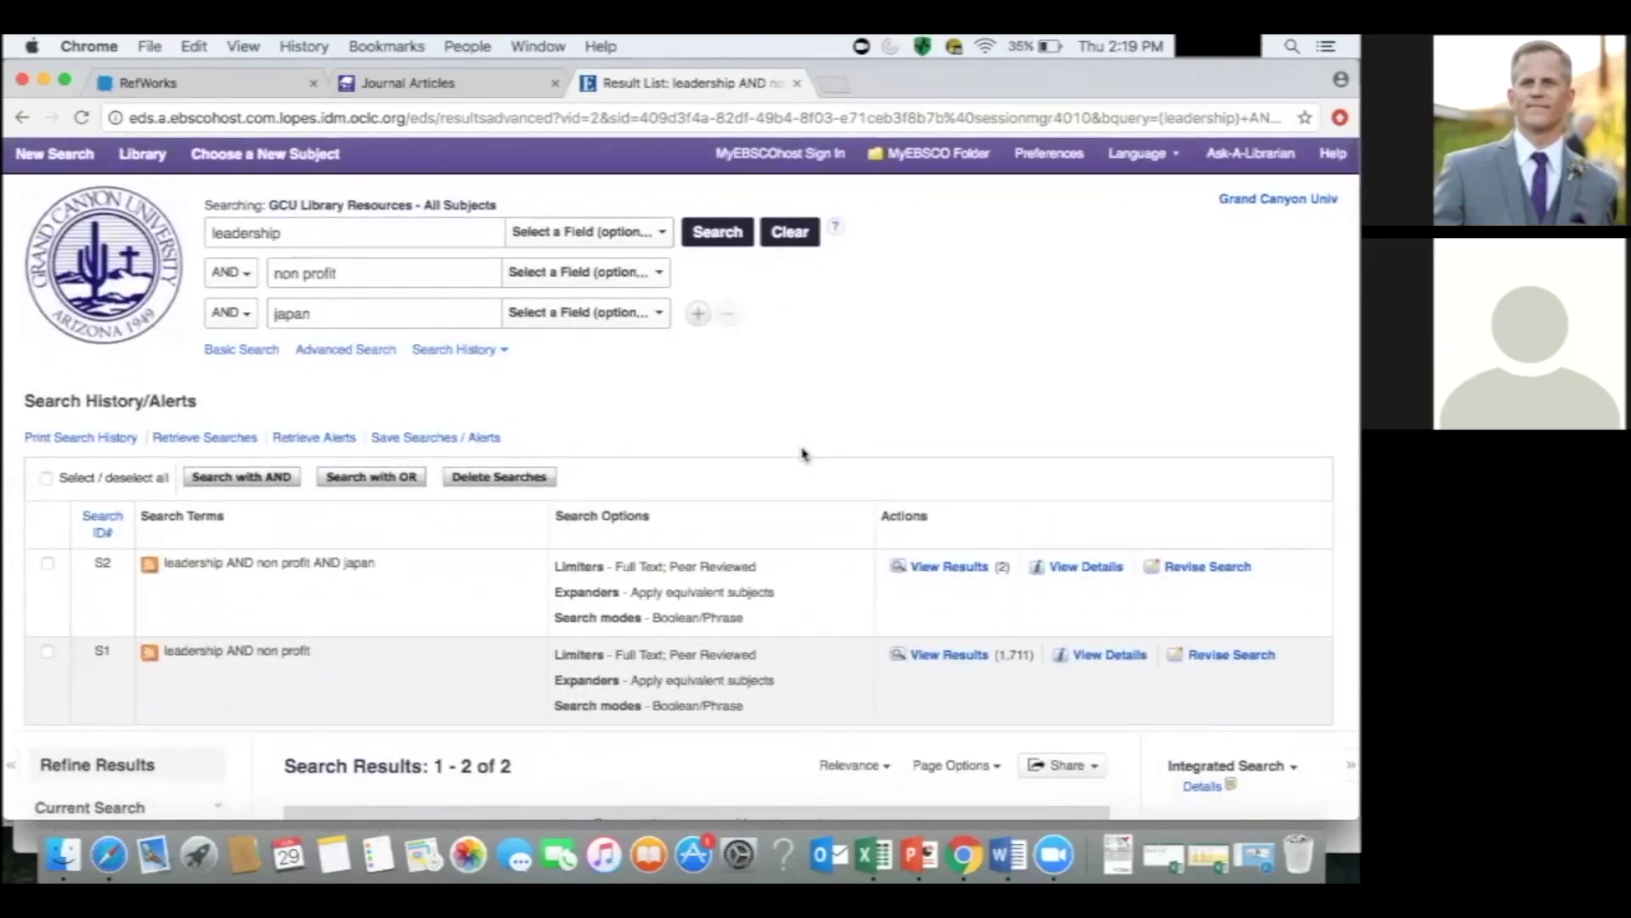
scroll(804, 453, down, 4)
scroll(805, 454, down, 6)
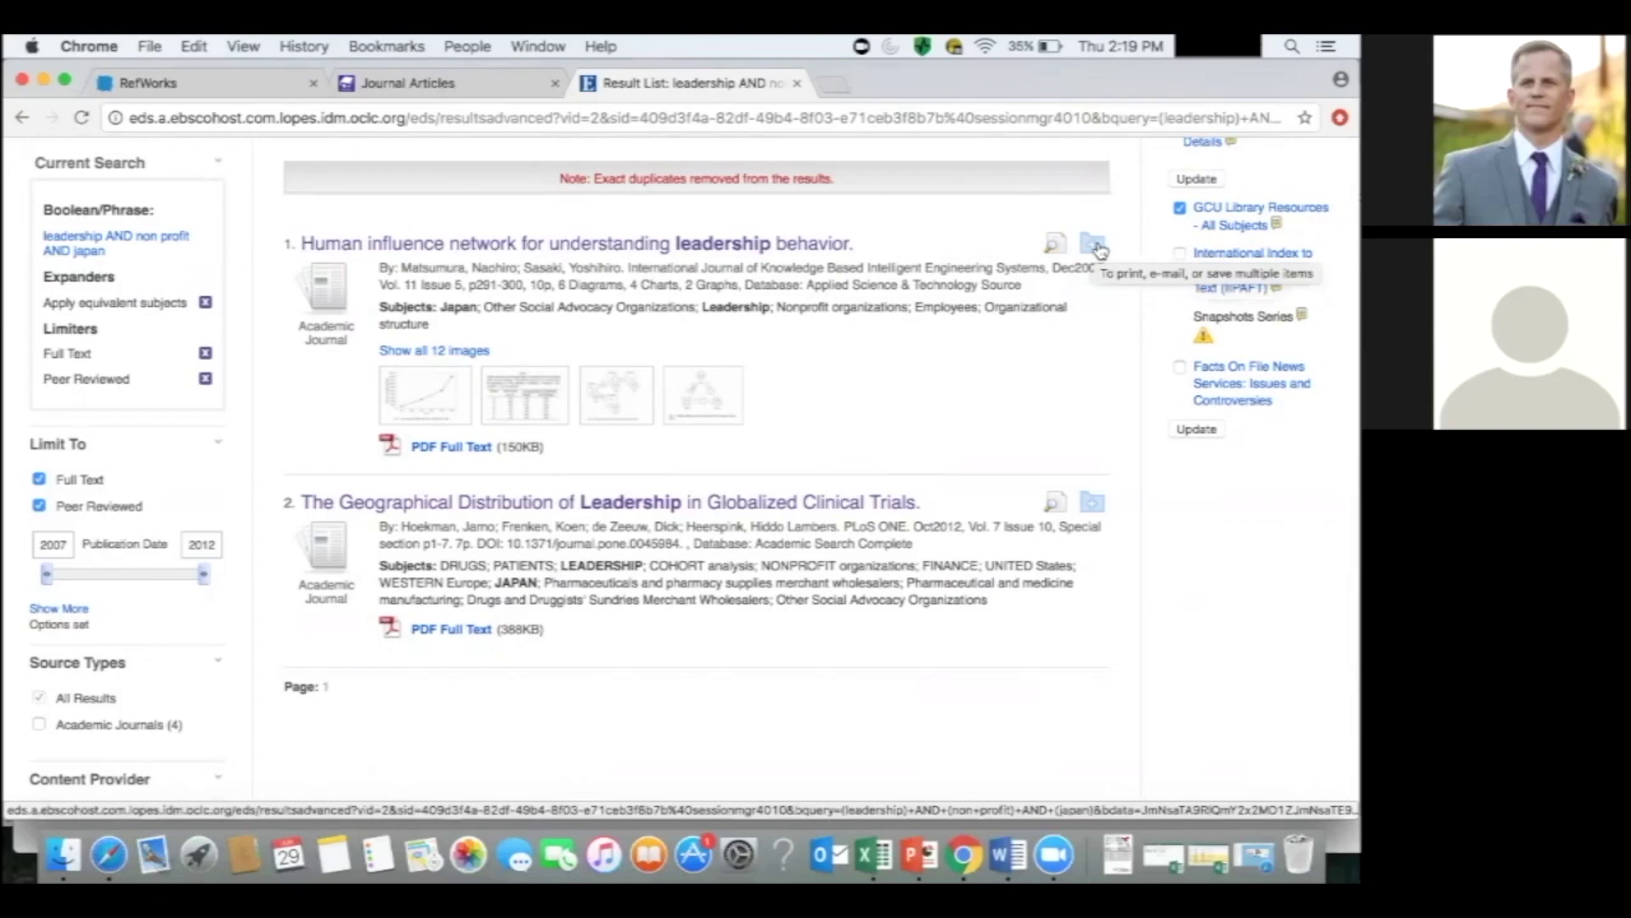
Add both leadership results to the folder and return to the top of the page.
click(1096, 245)
click(1097, 503)
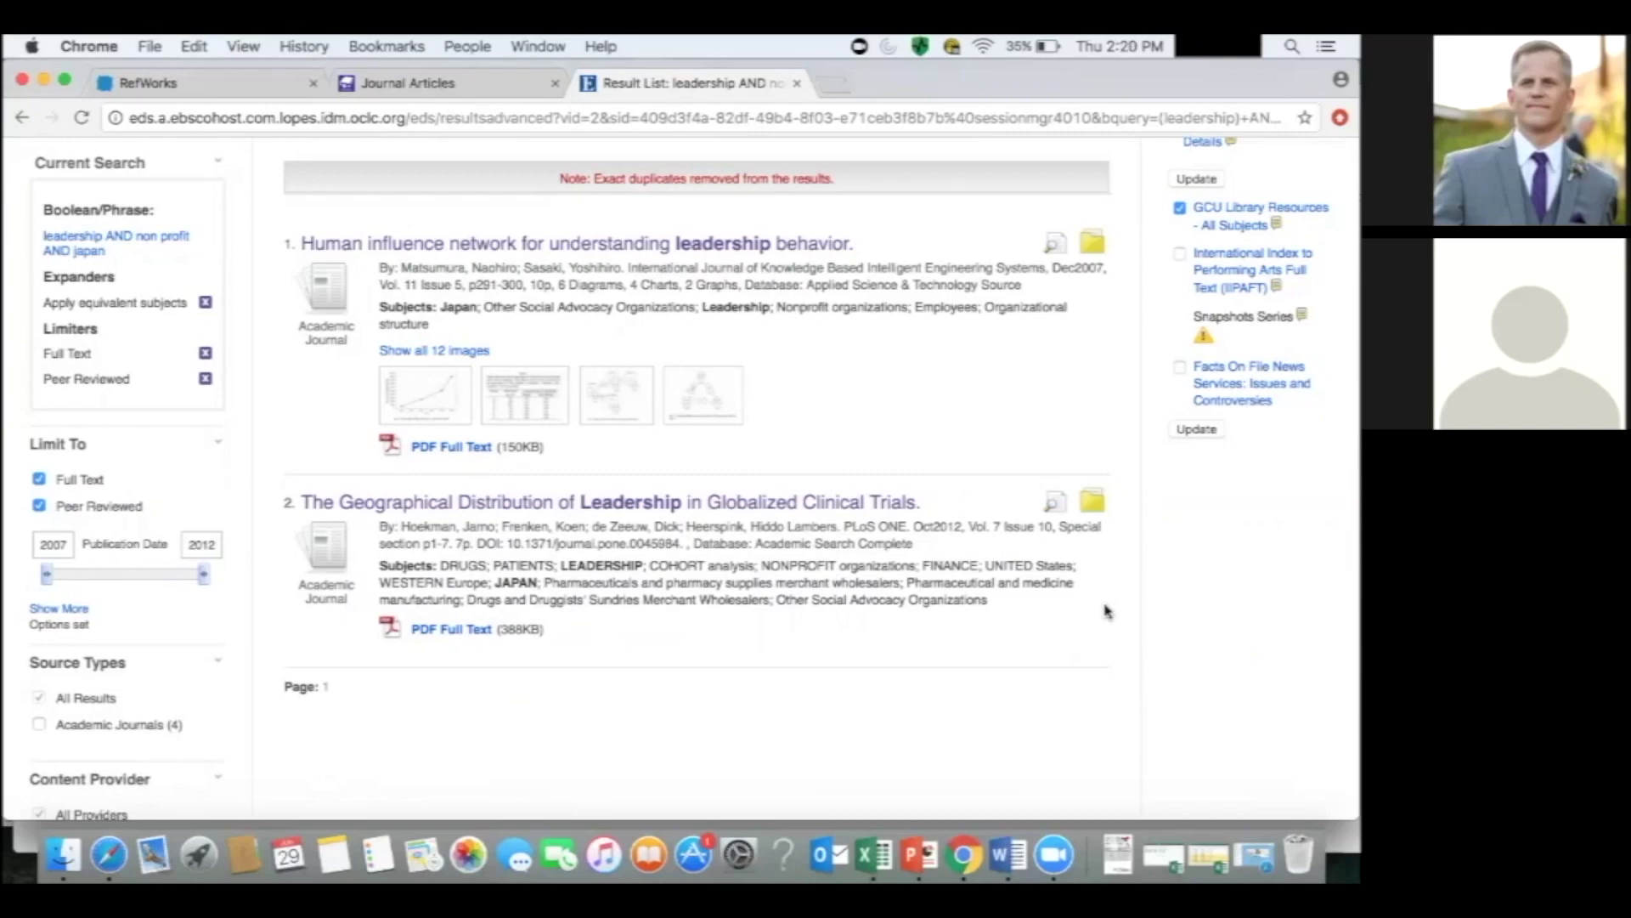
scroll(1104, 610, up, 10)
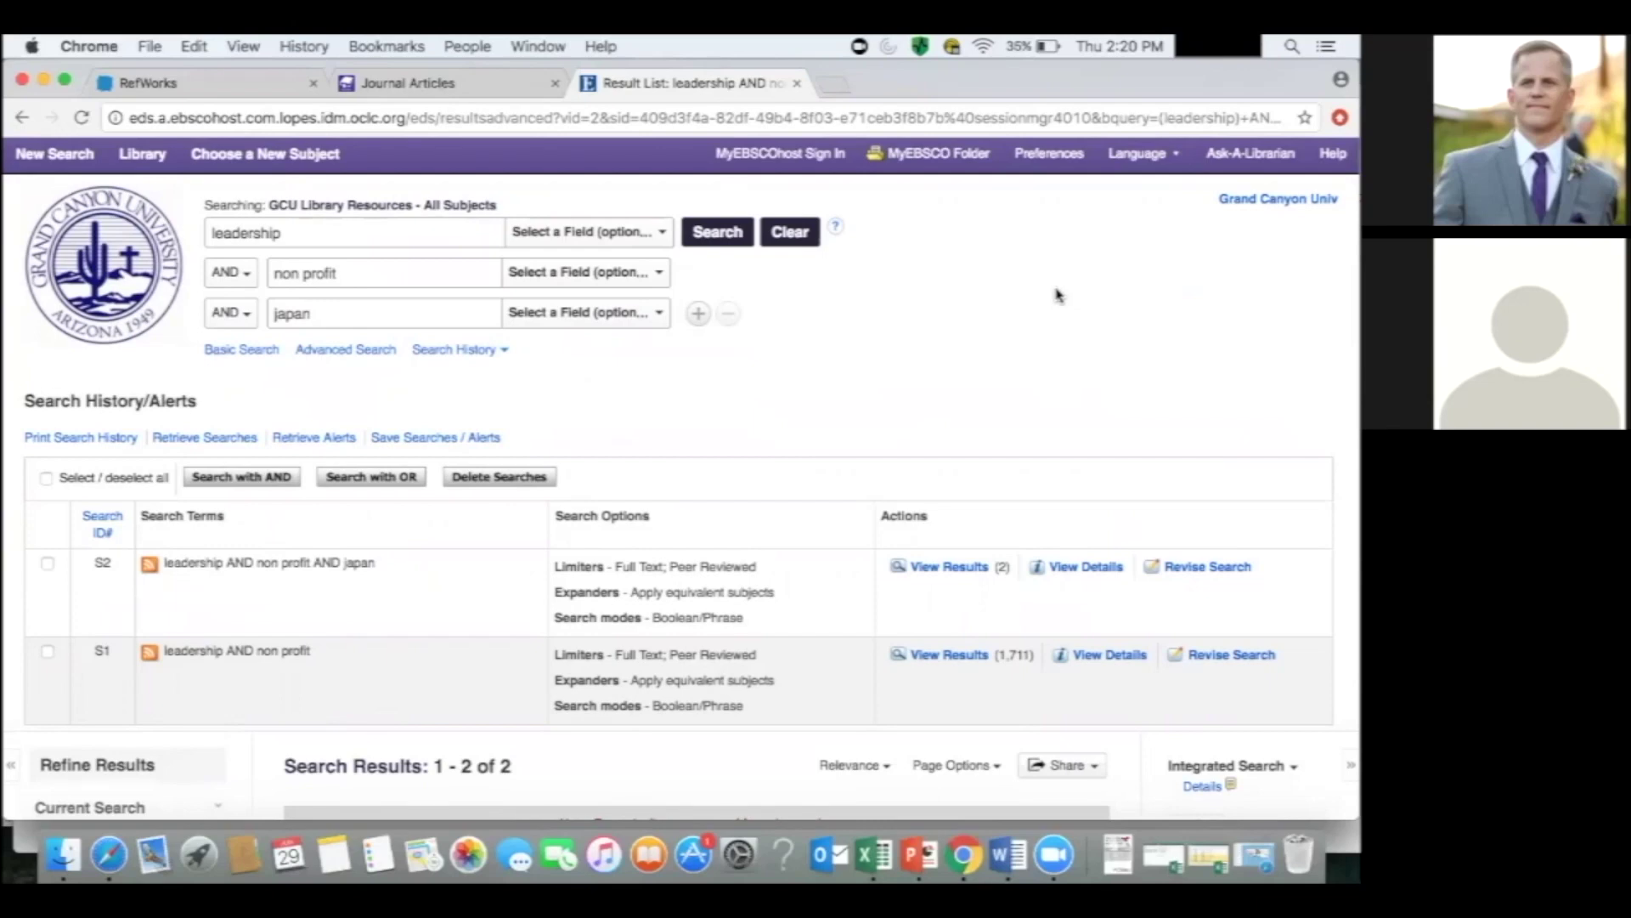
Select both articles in the MyEBSCO Folder and choose Export.
click(911, 154)
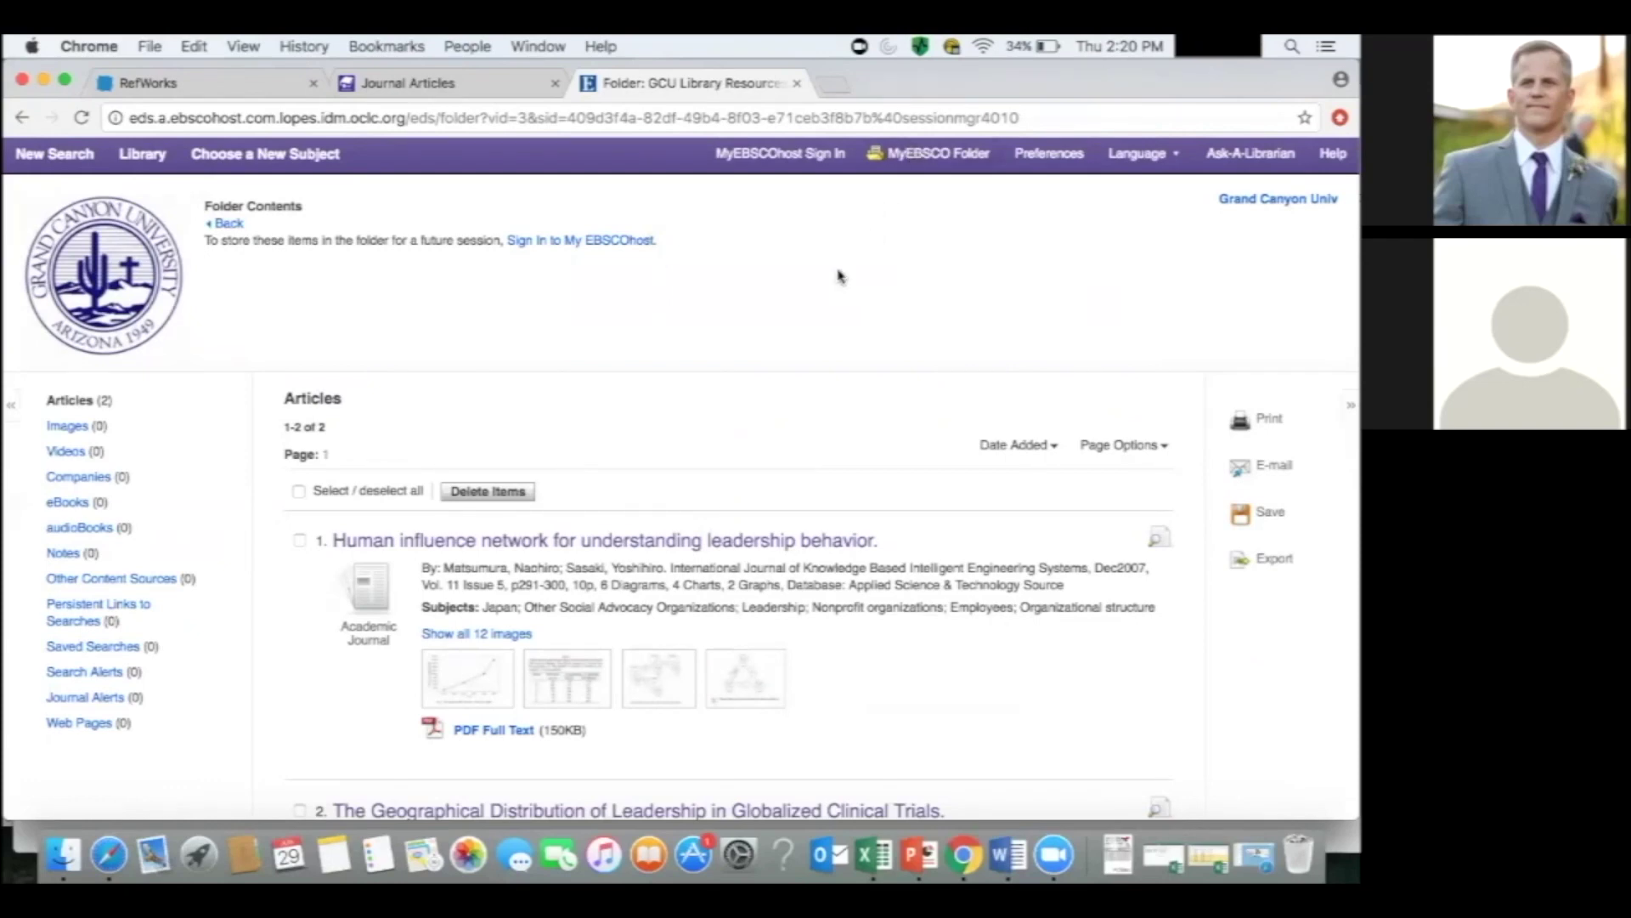
click(299, 491)
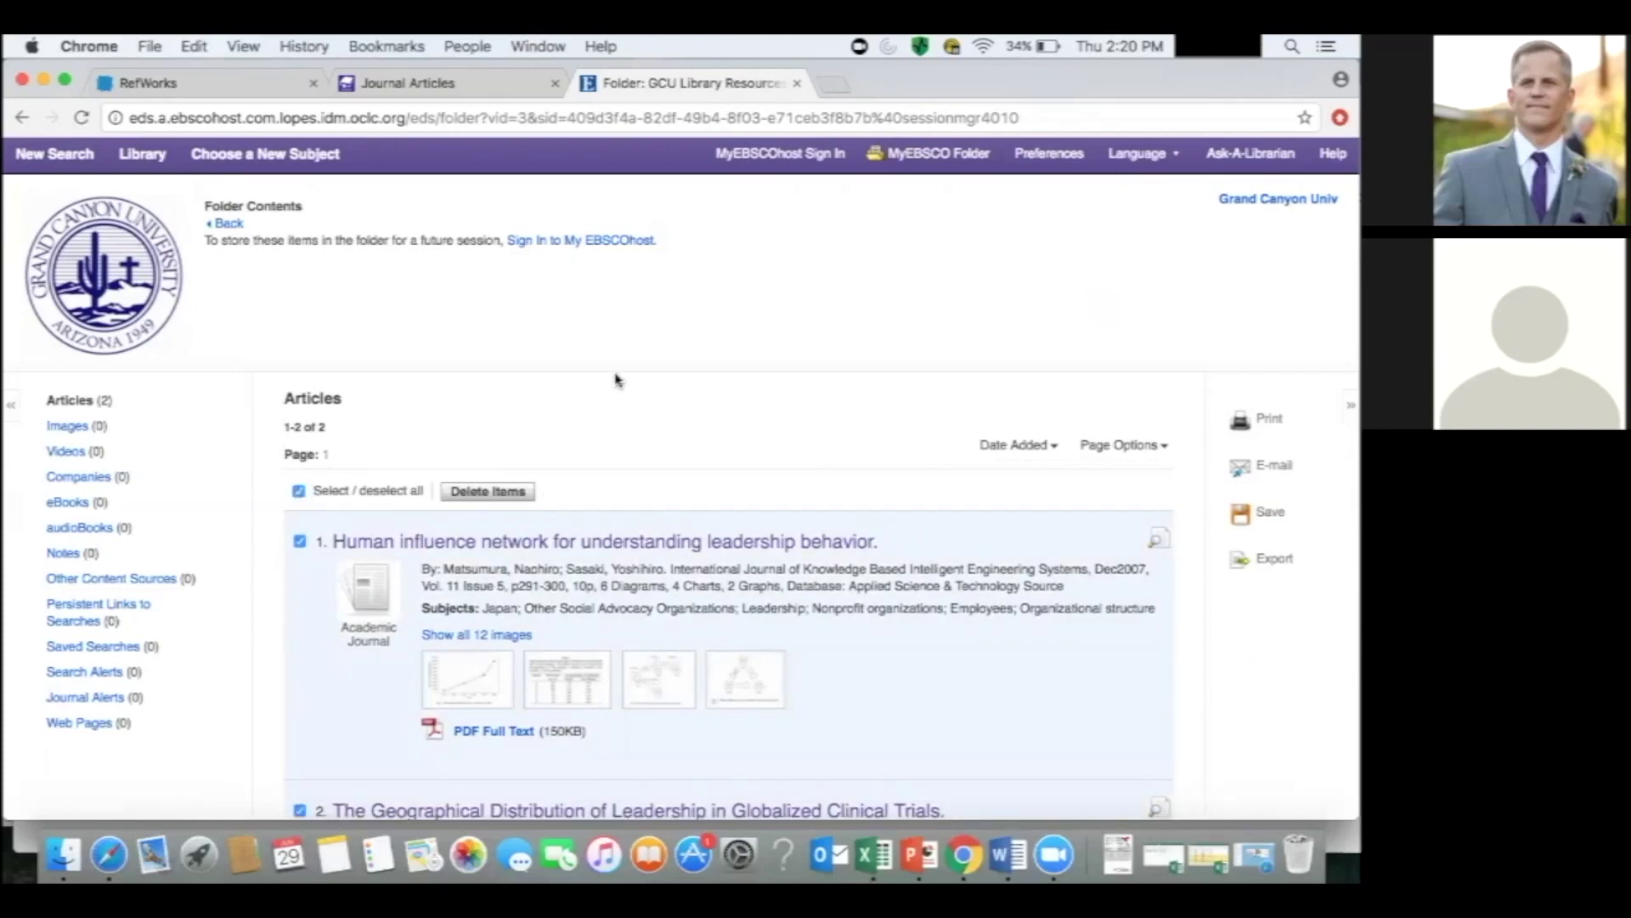
scroll(616, 380, down, 5)
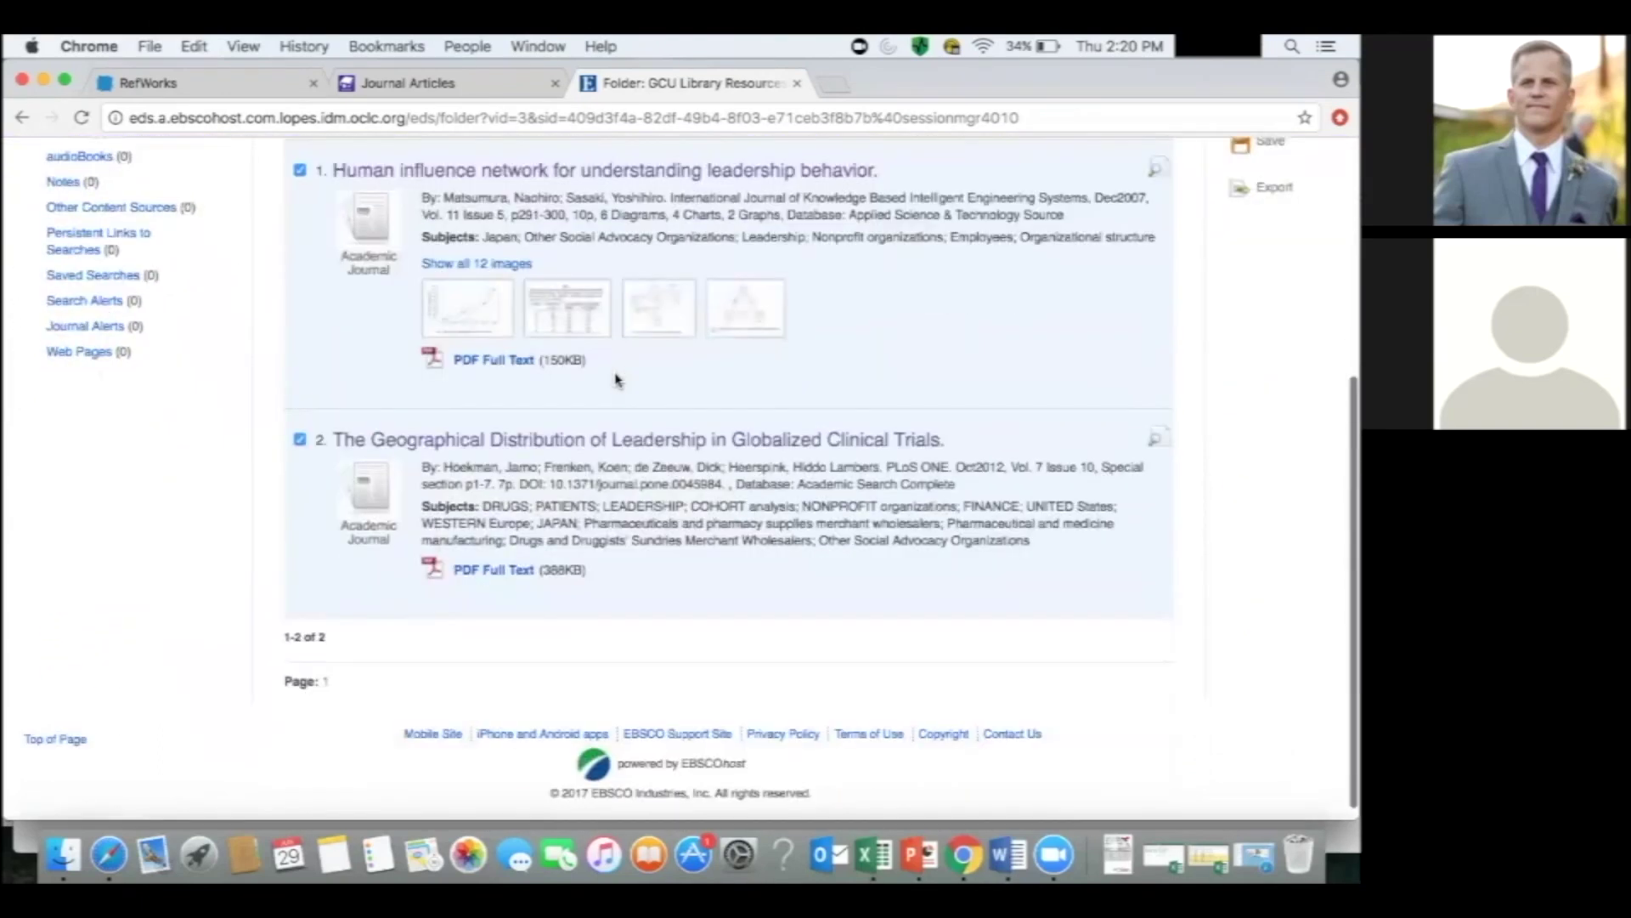
scroll(616, 380, up, 2)
click(1274, 330)
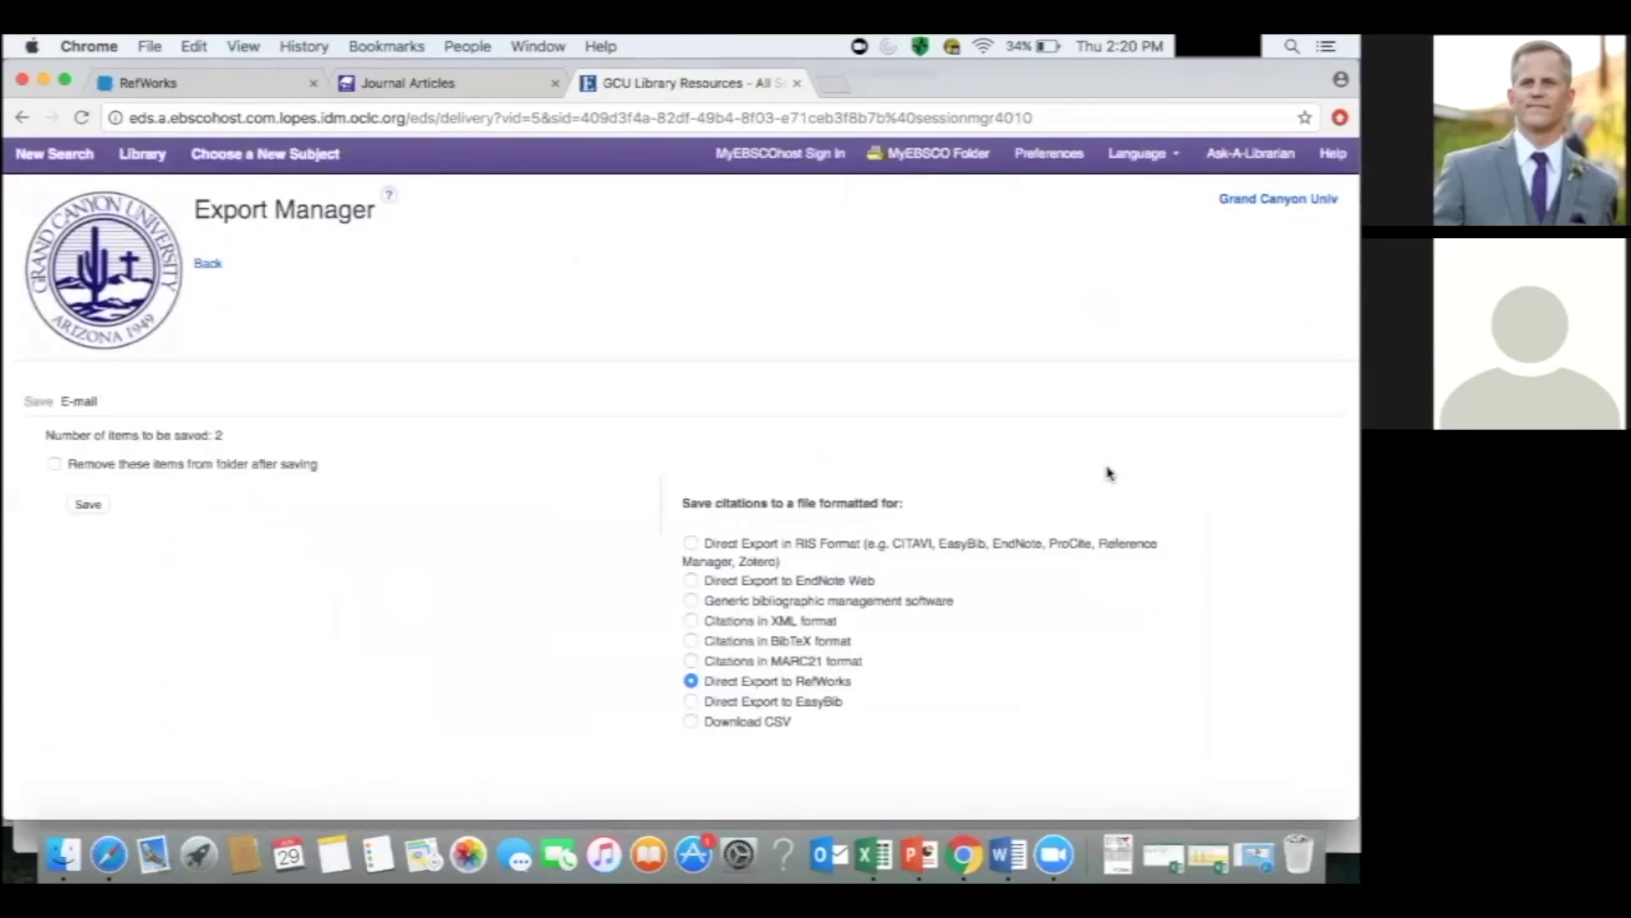
Save the articles via Direct Export to RefWorks, choosing the new RefWorks without future prompts.
scroll(1108, 473, down, 2)
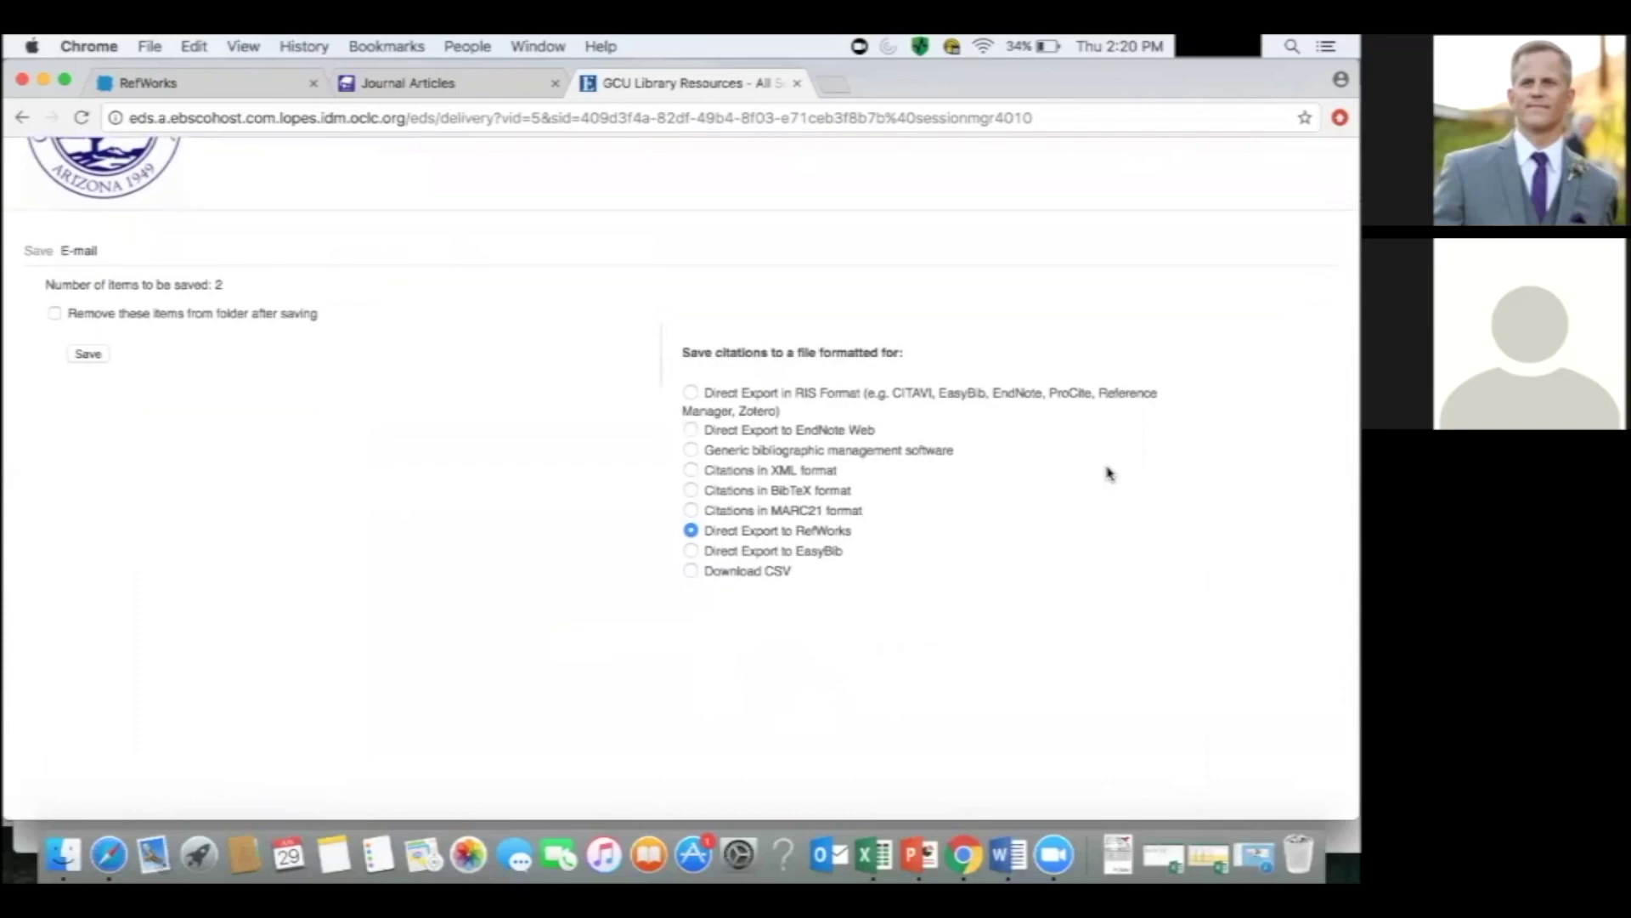
click(89, 354)
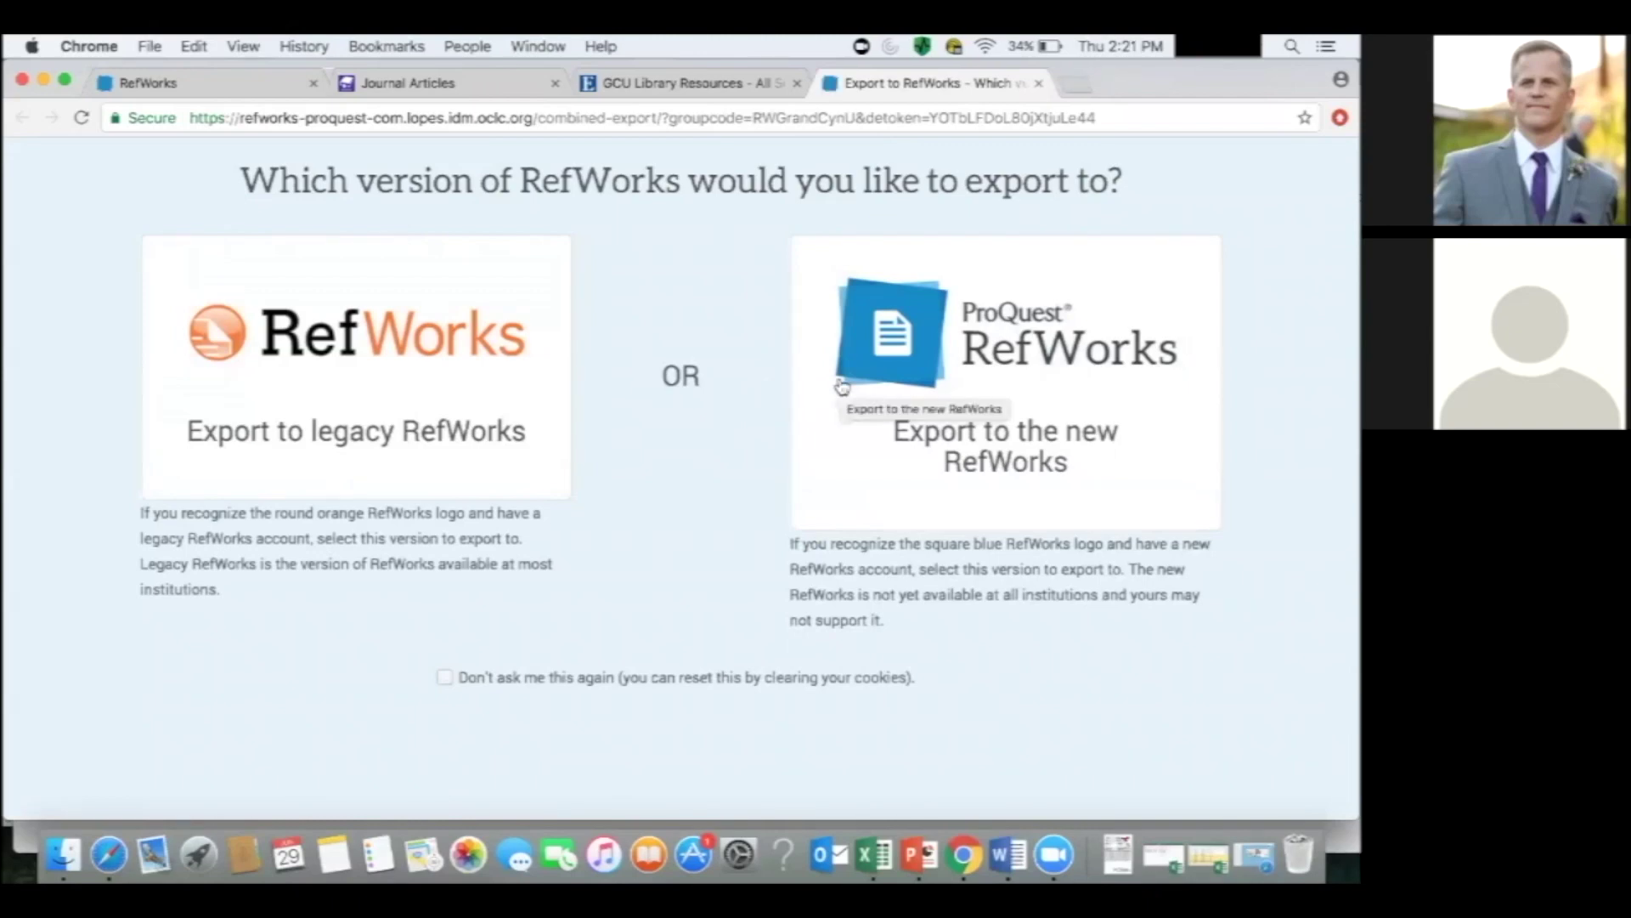
click(445, 677)
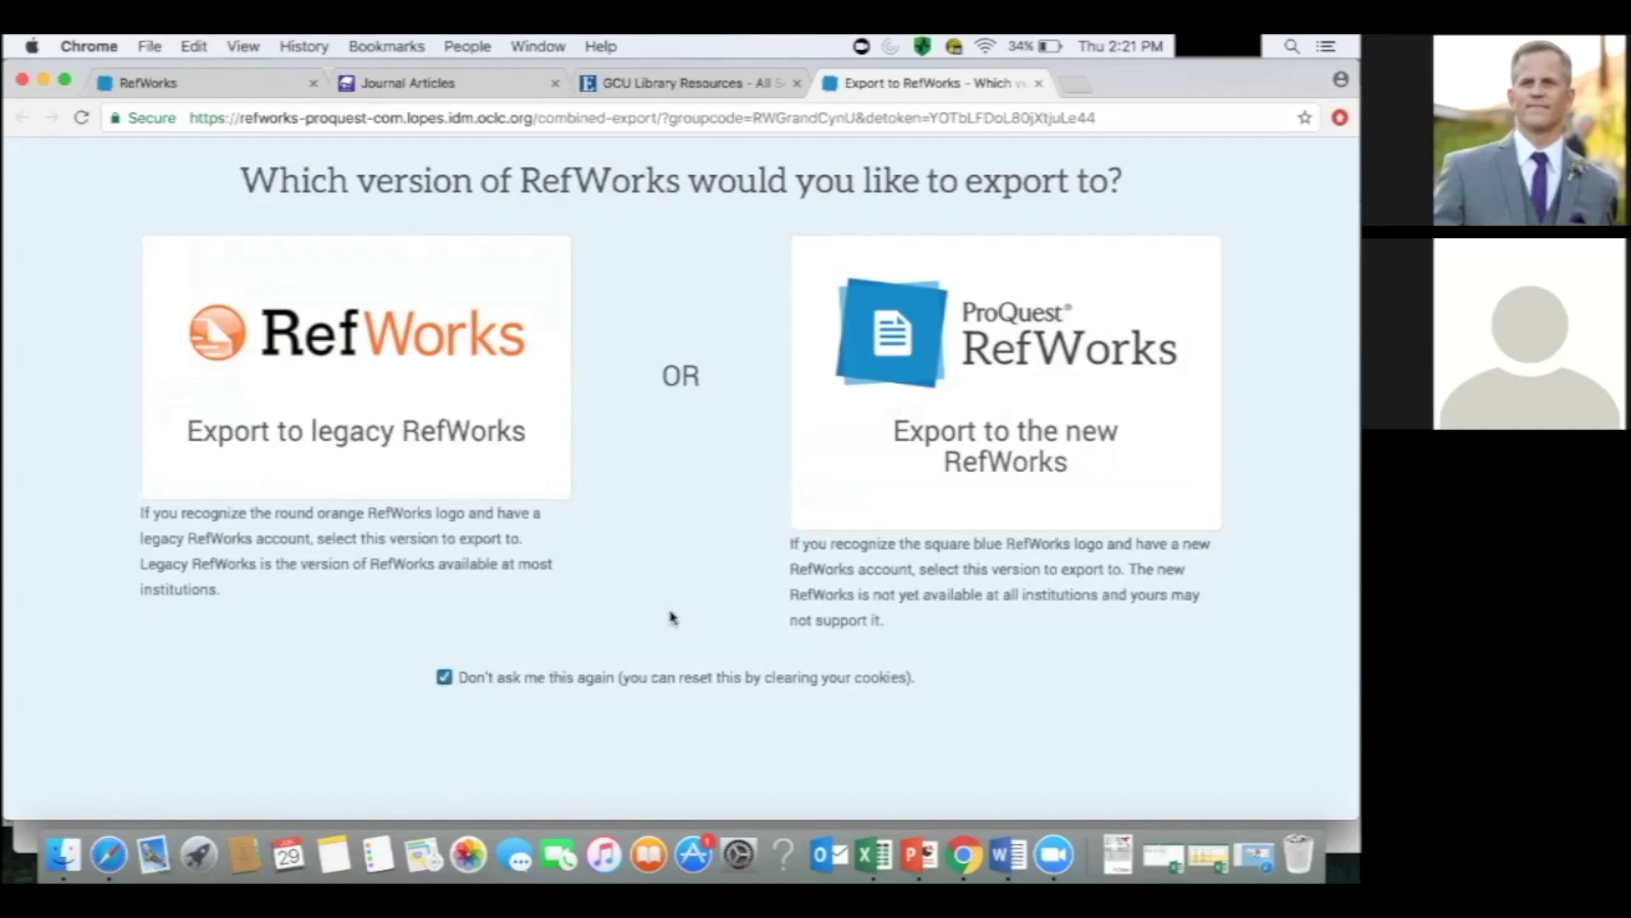
click(952, 384)
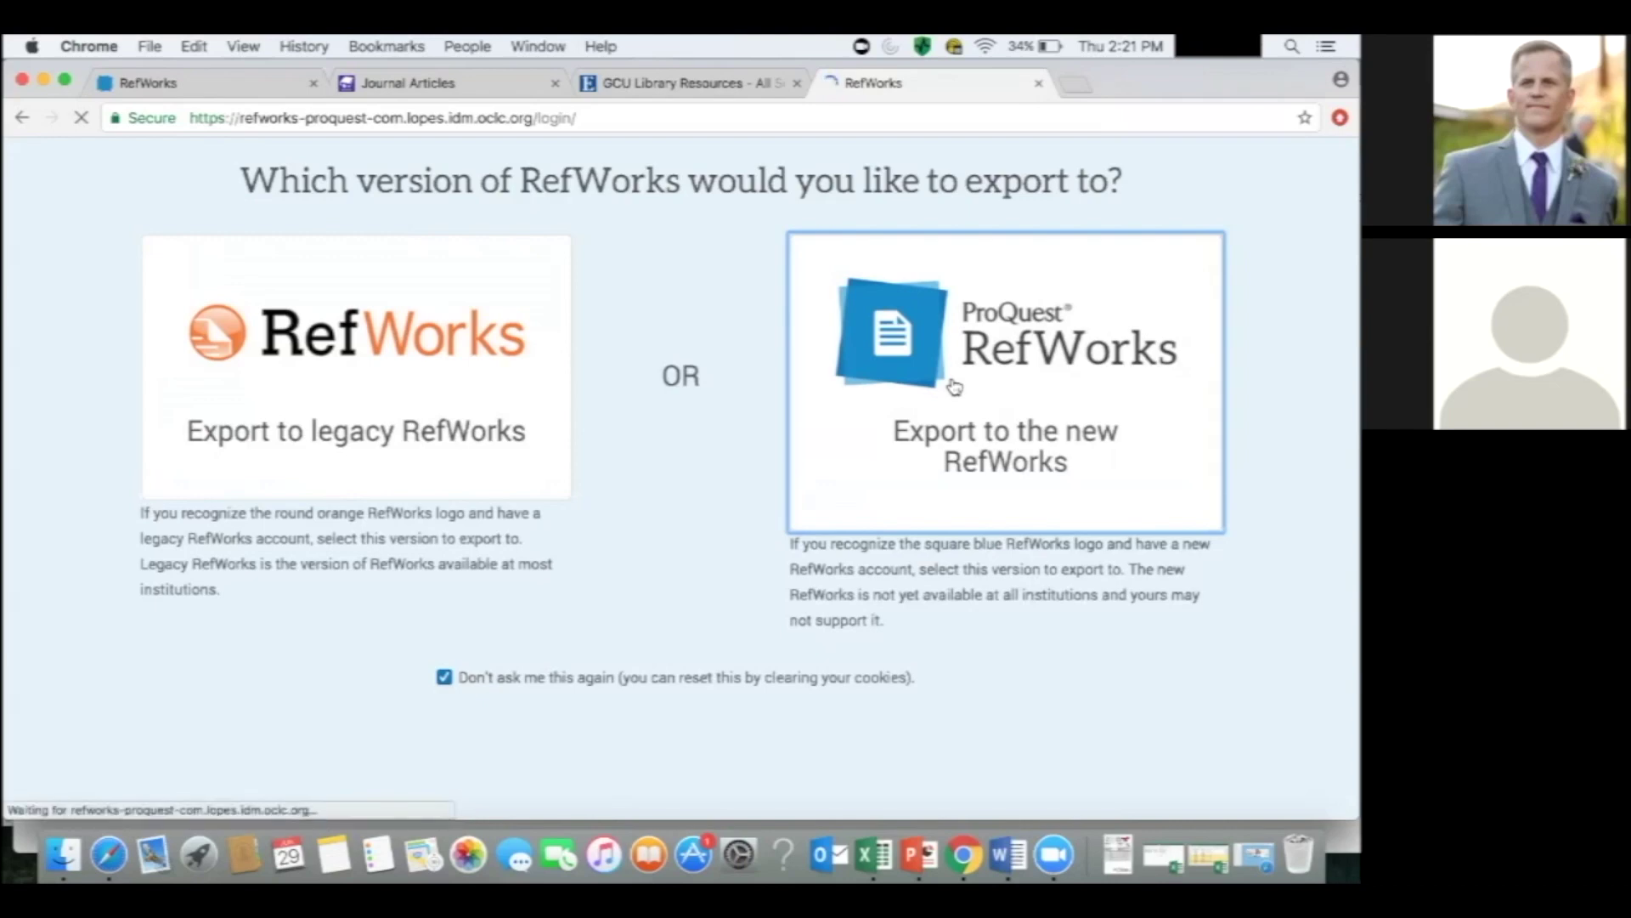
click(954, 387)
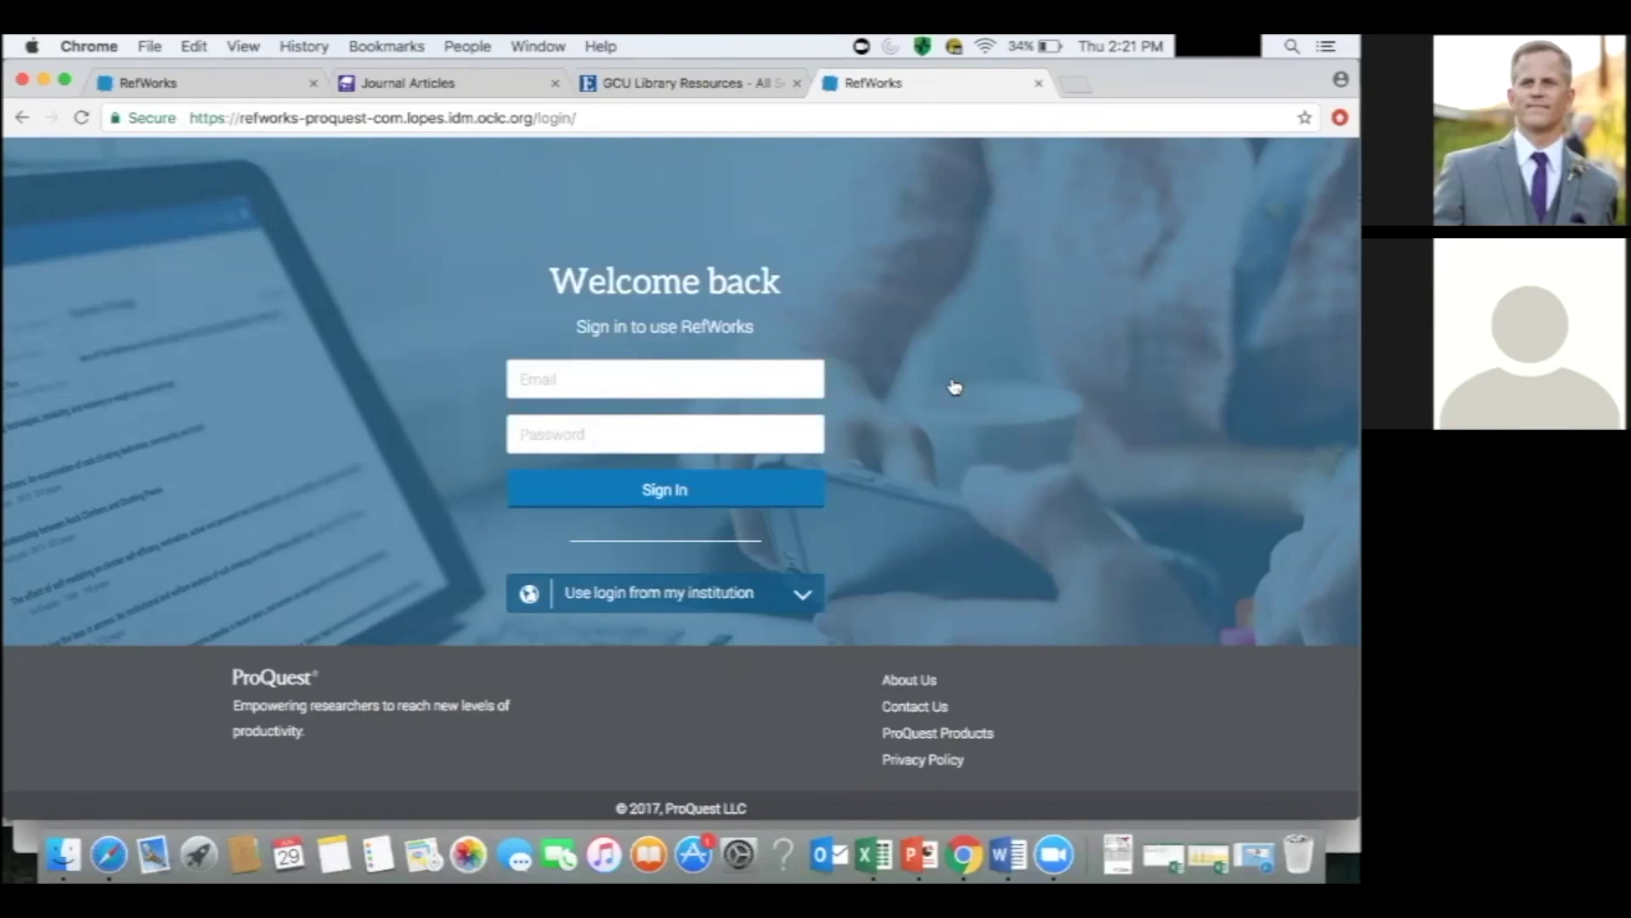
Sign in to RefWorks with the account e-mail and password, save the password, and acknowledge the import.
click(756, 369)
text(username@)
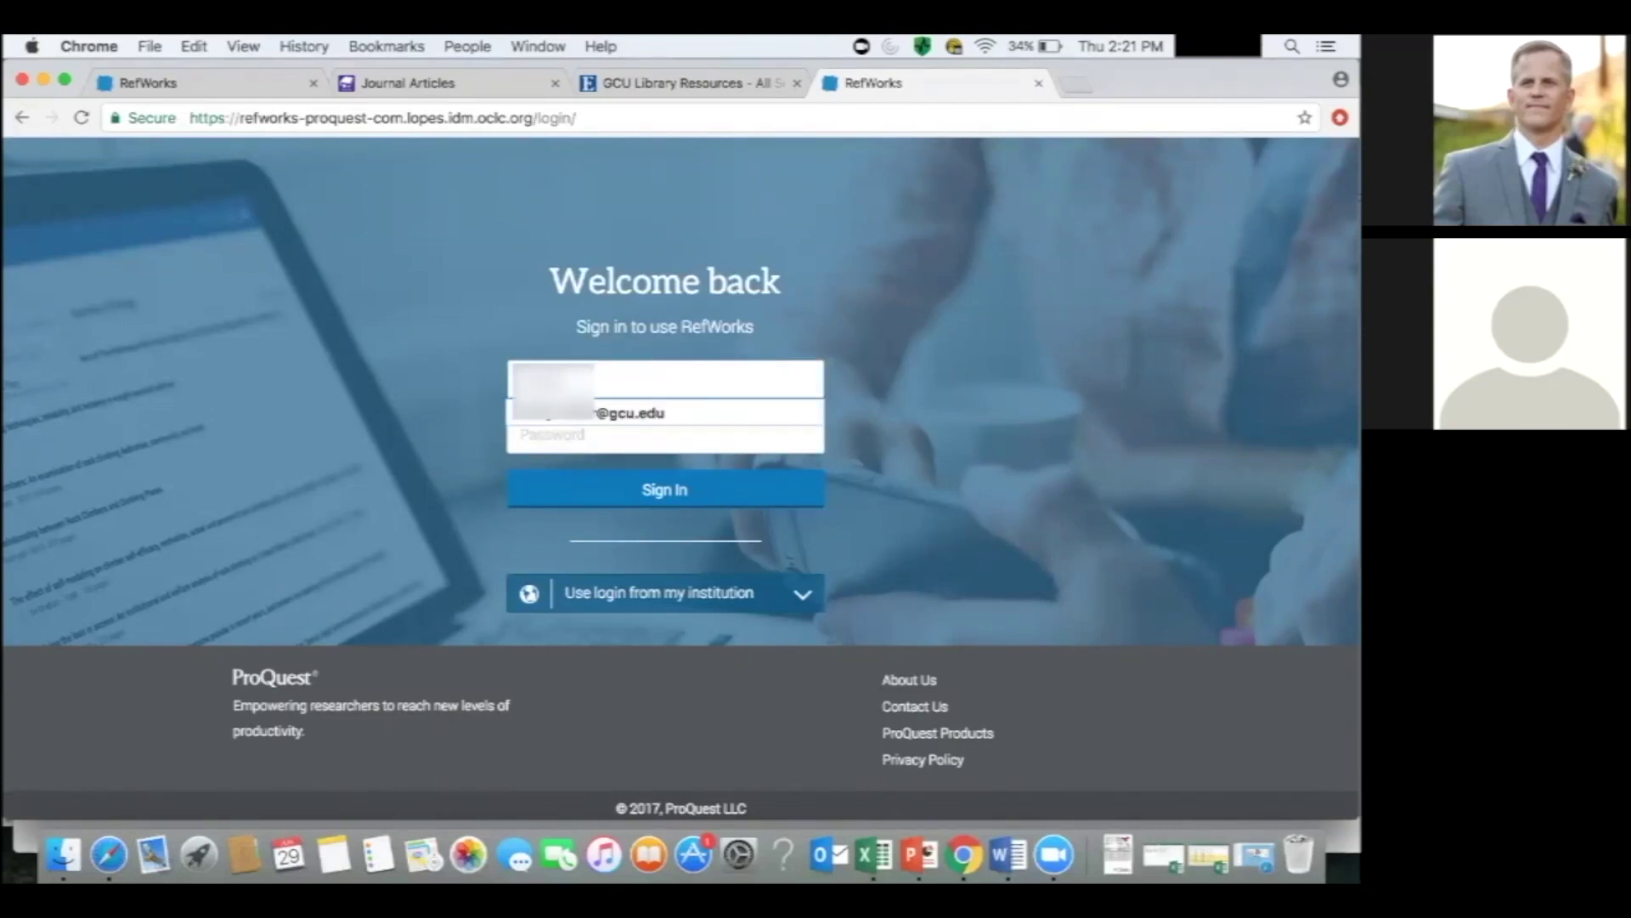
text(gcu.edu)
key(Tab)
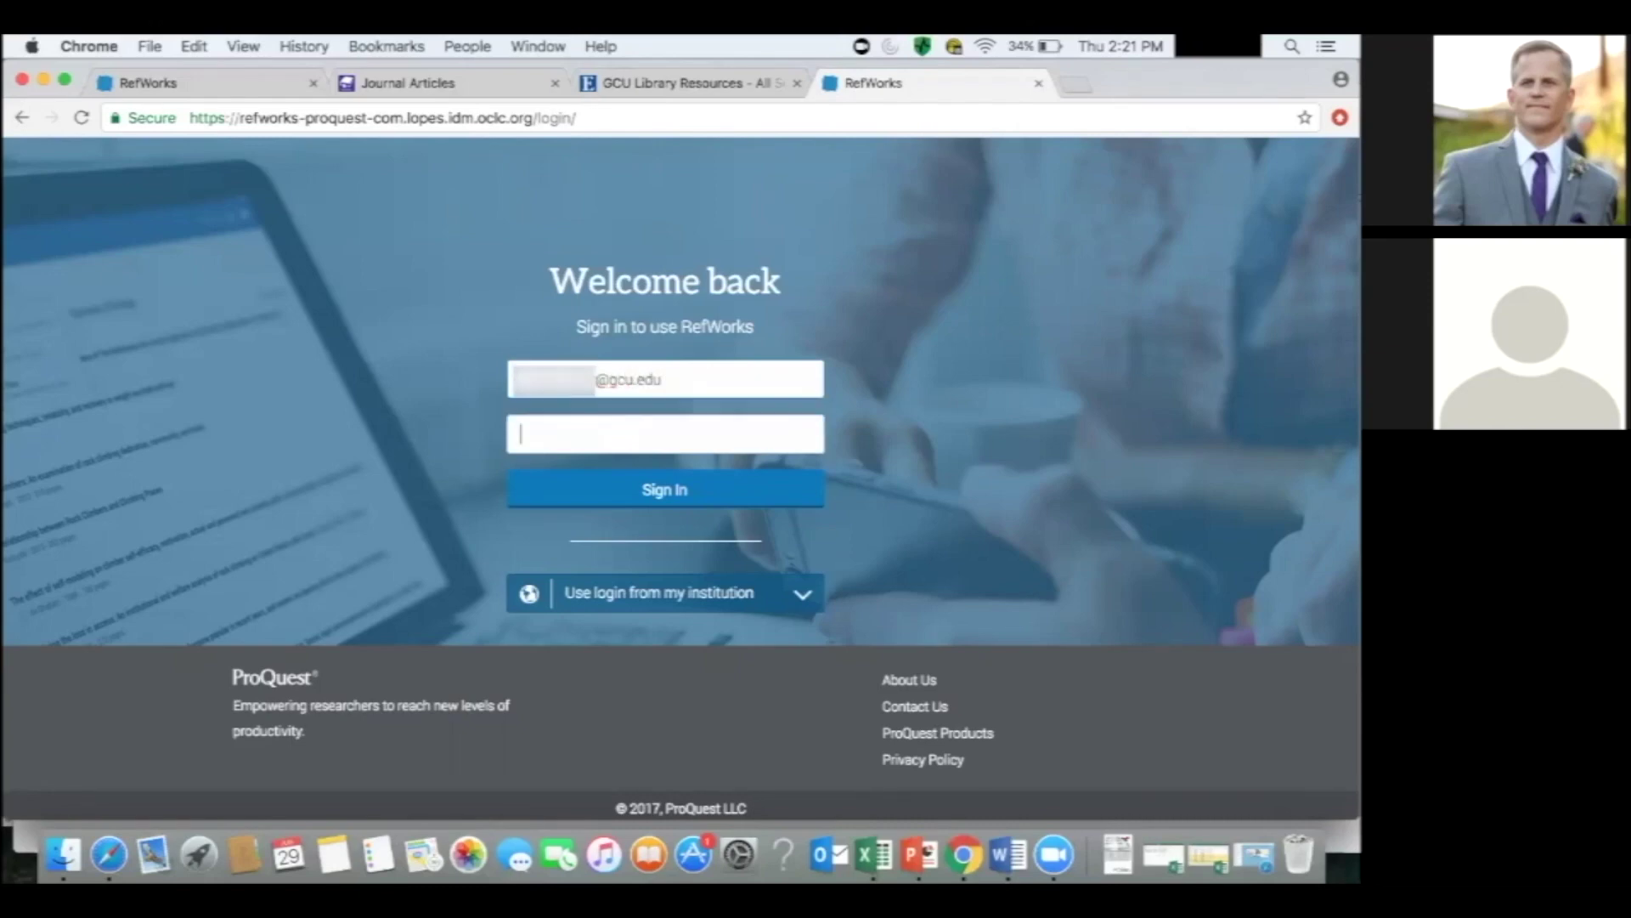
text(p*********)
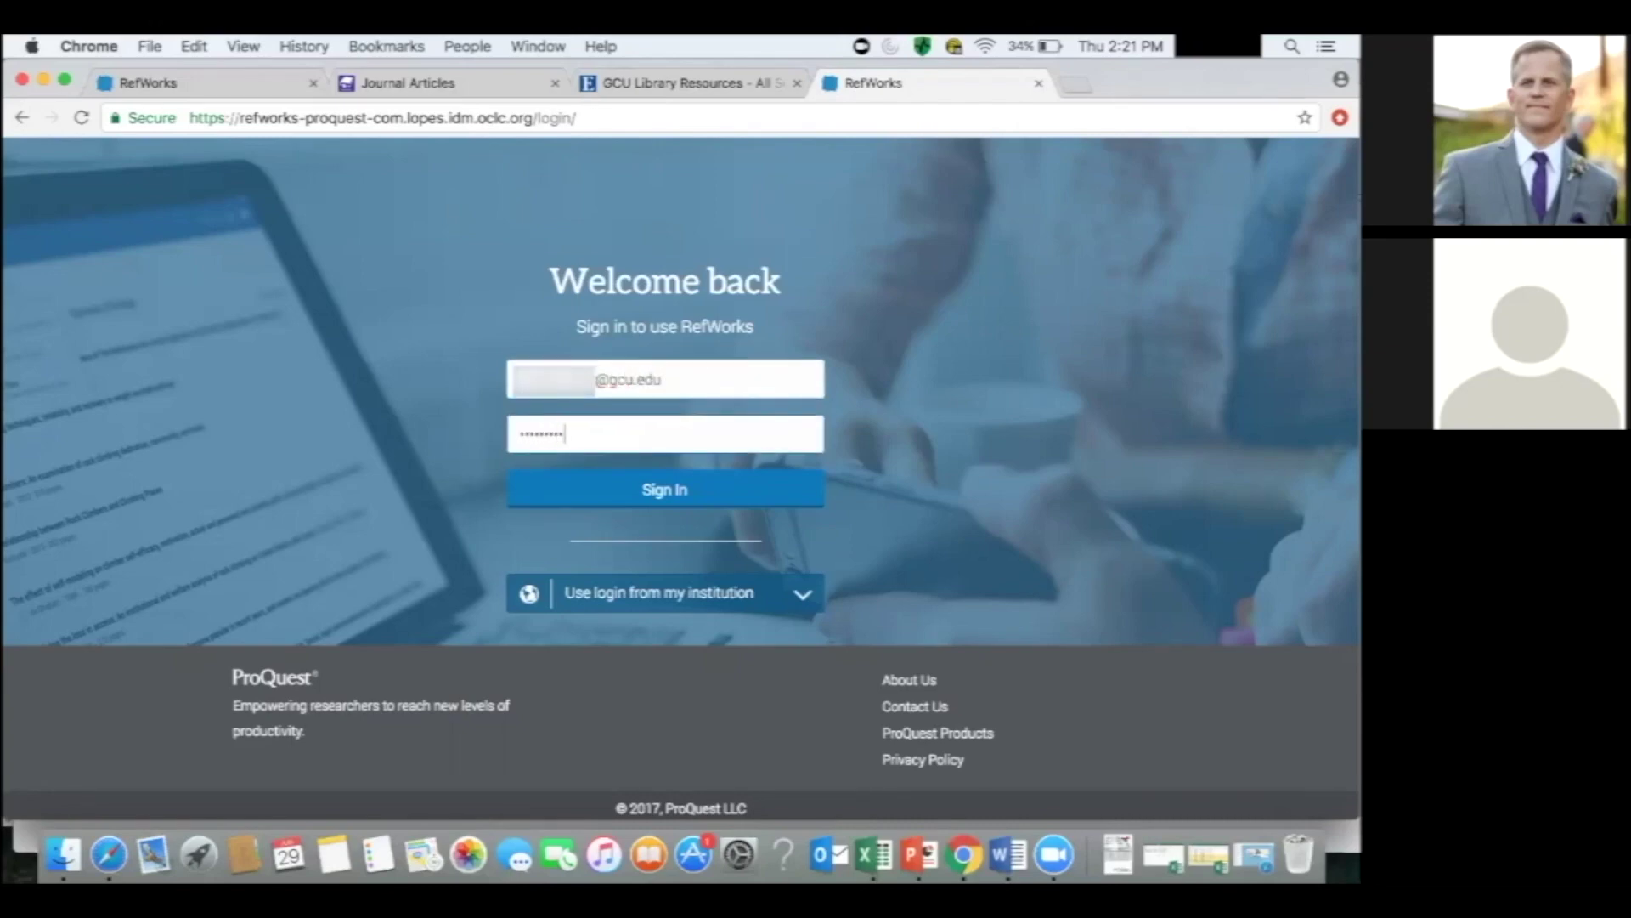
click(702, 497)
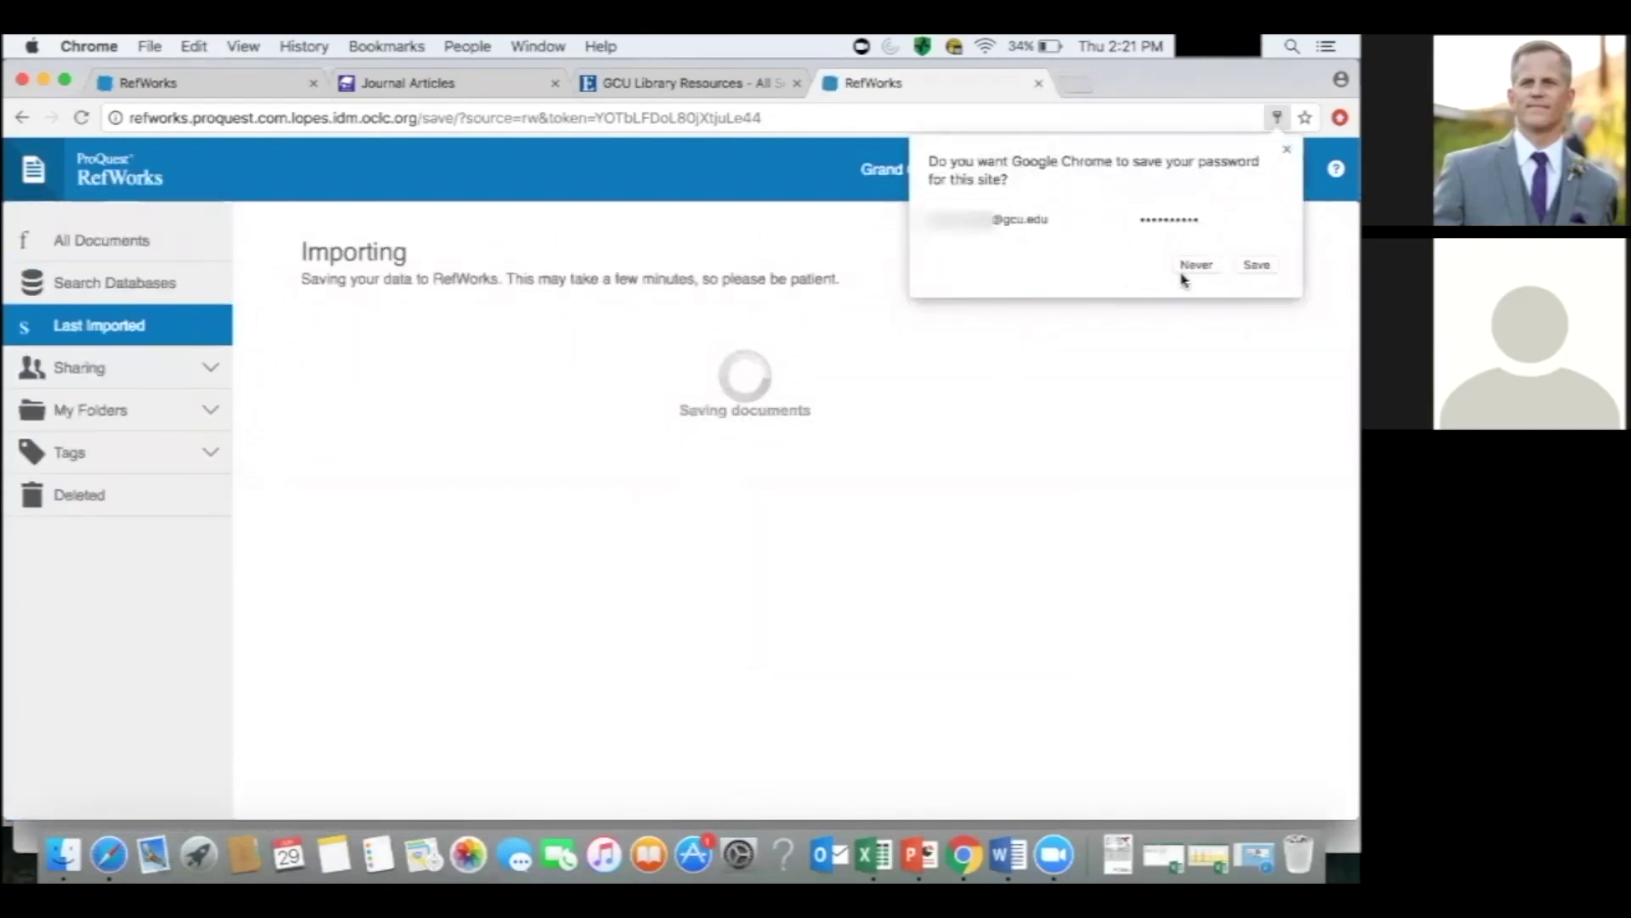
click(1256, 266)
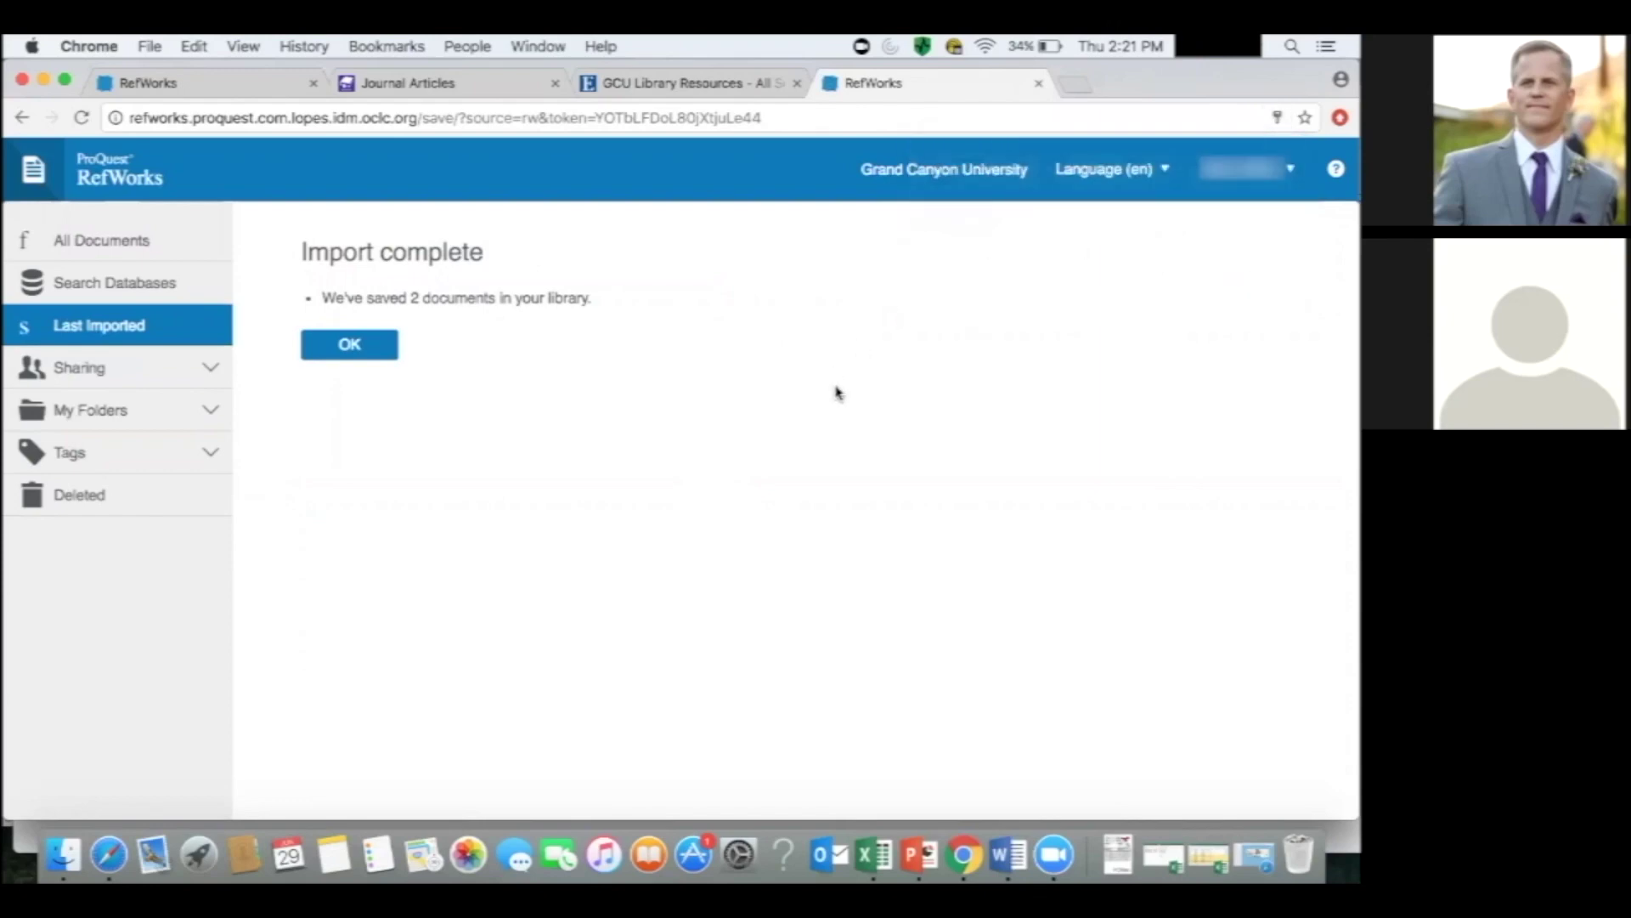
click(348, 348)
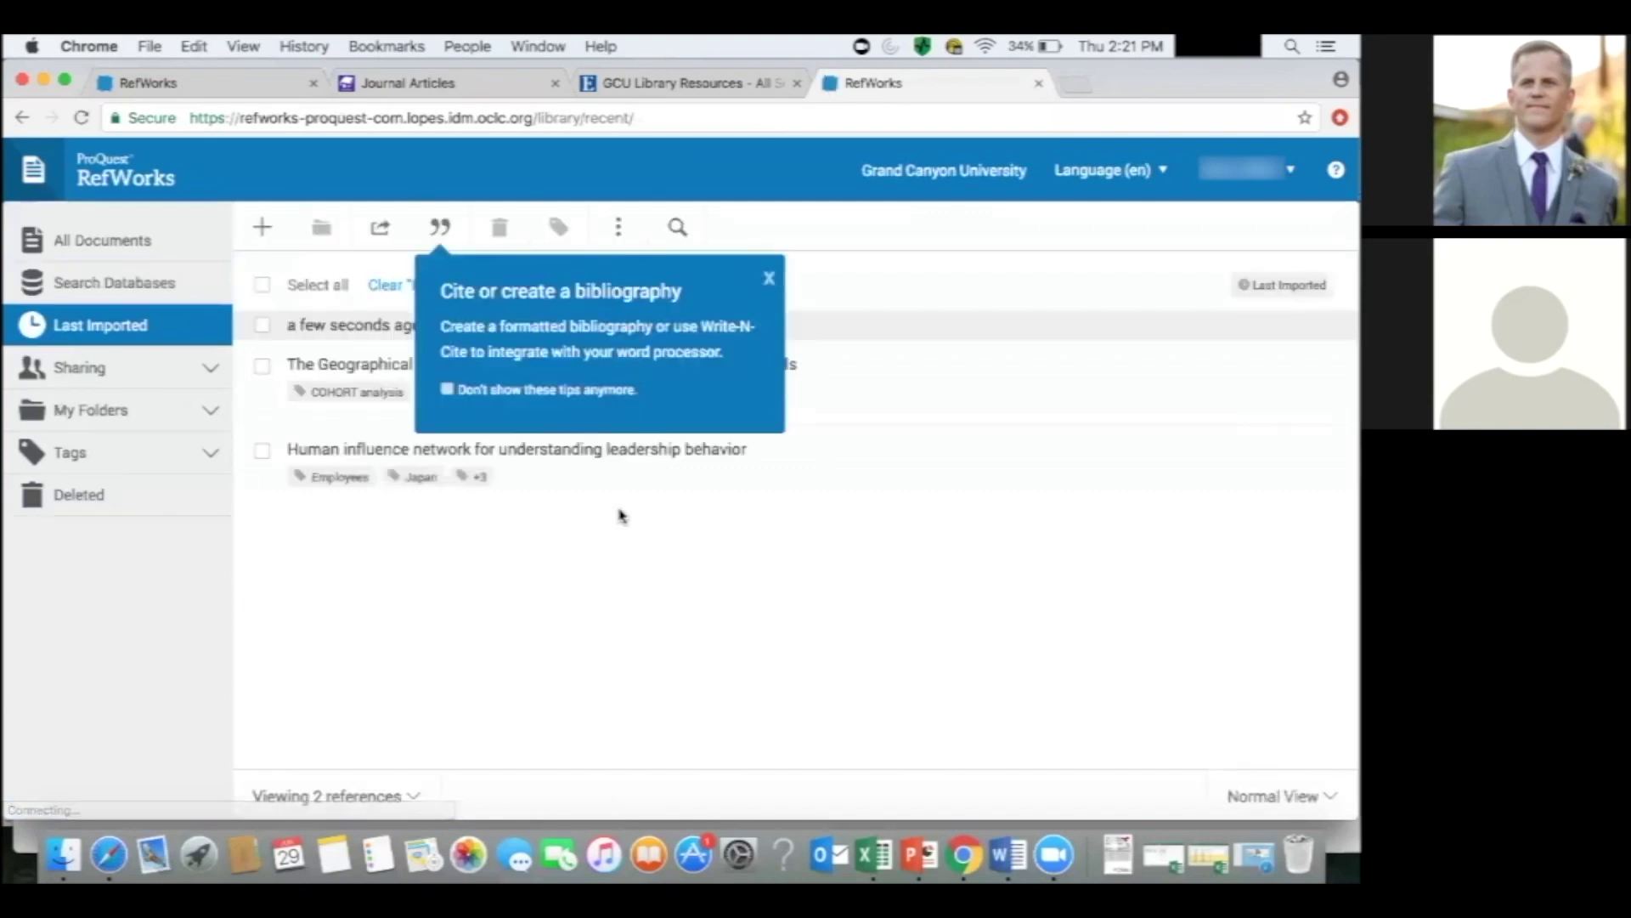
Close the 'Cite or create a bibliography' tip.
click(768, 279)
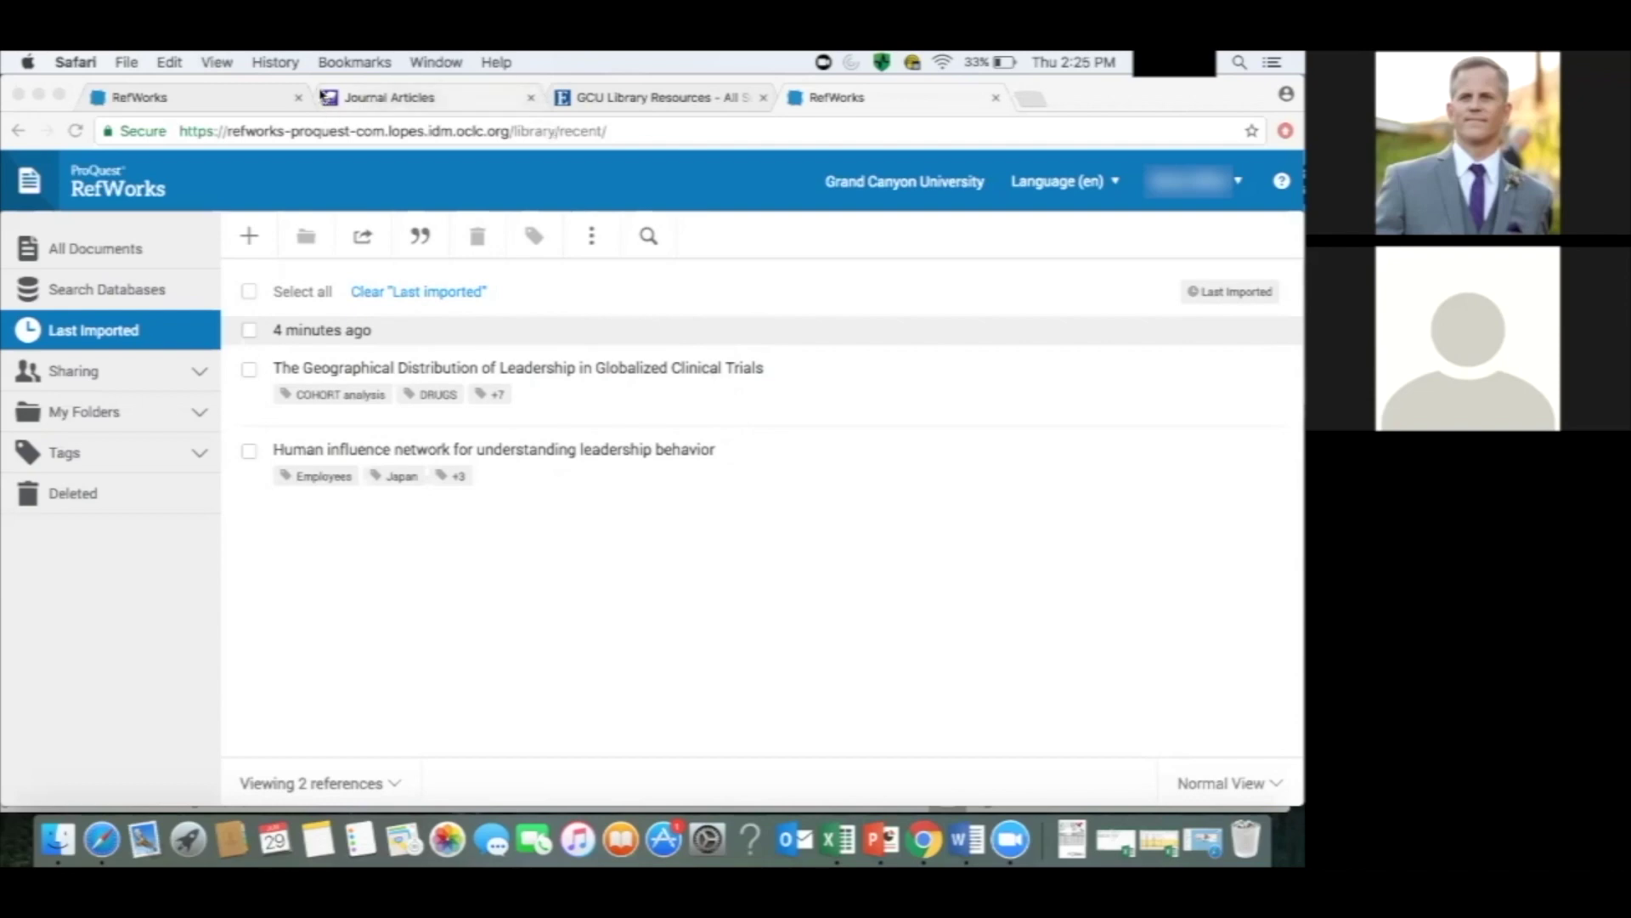
Browse the library's databases under P and open ProQuest Central.
click(326, 97)
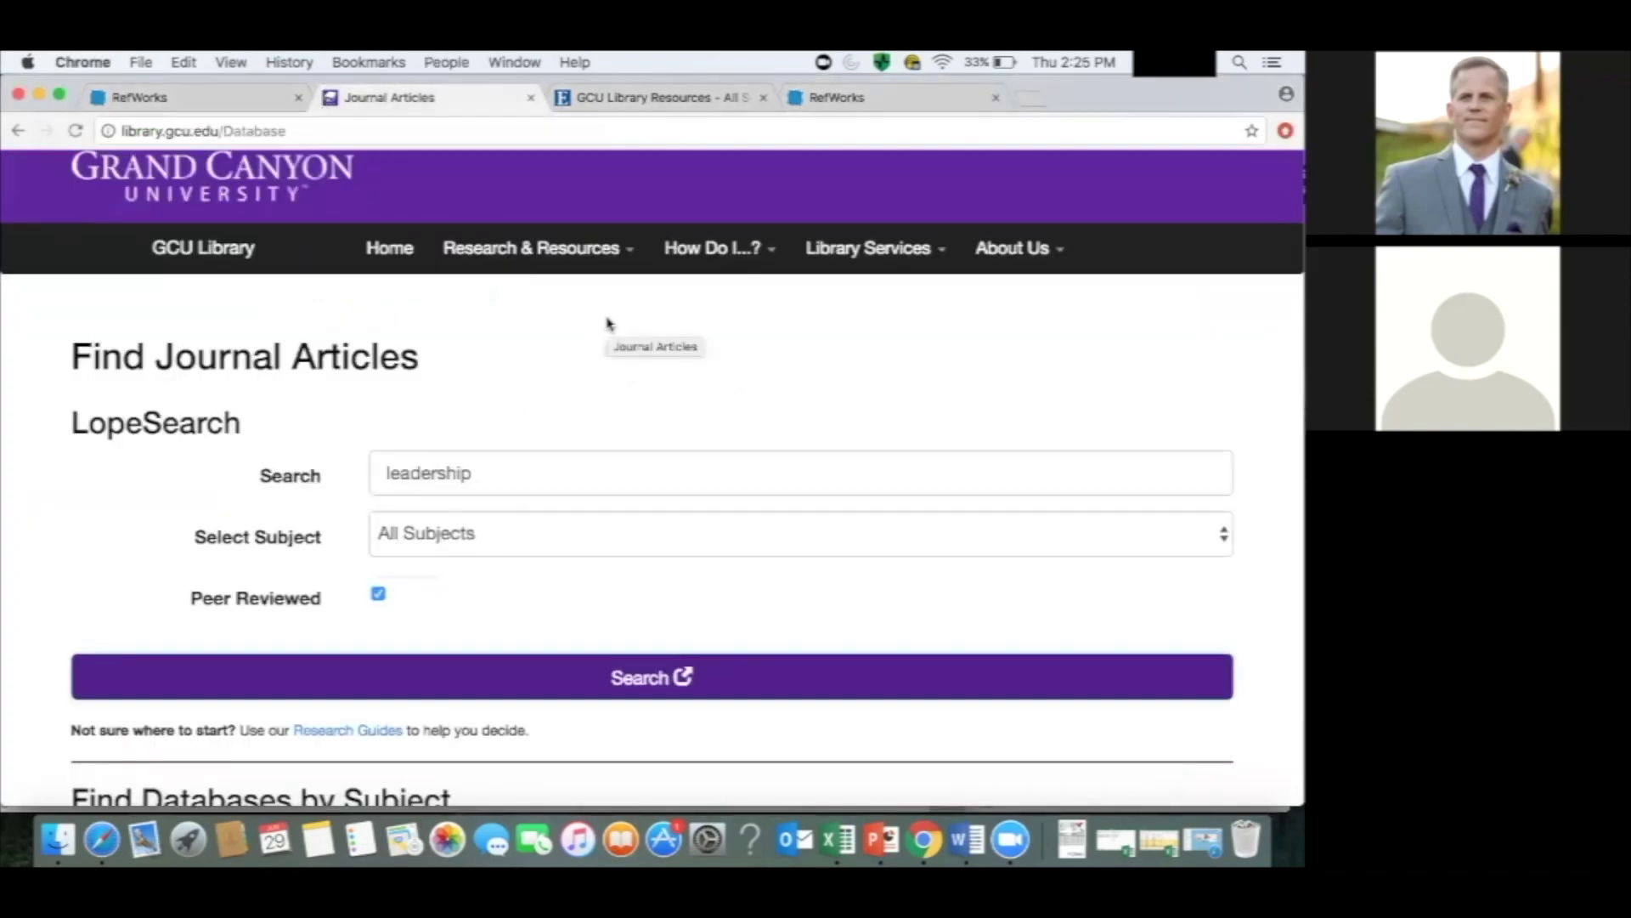
scroll(608, 322, down, 6)
scroll(609, 323, down, 2)
scroll(608, 323, down, 5)
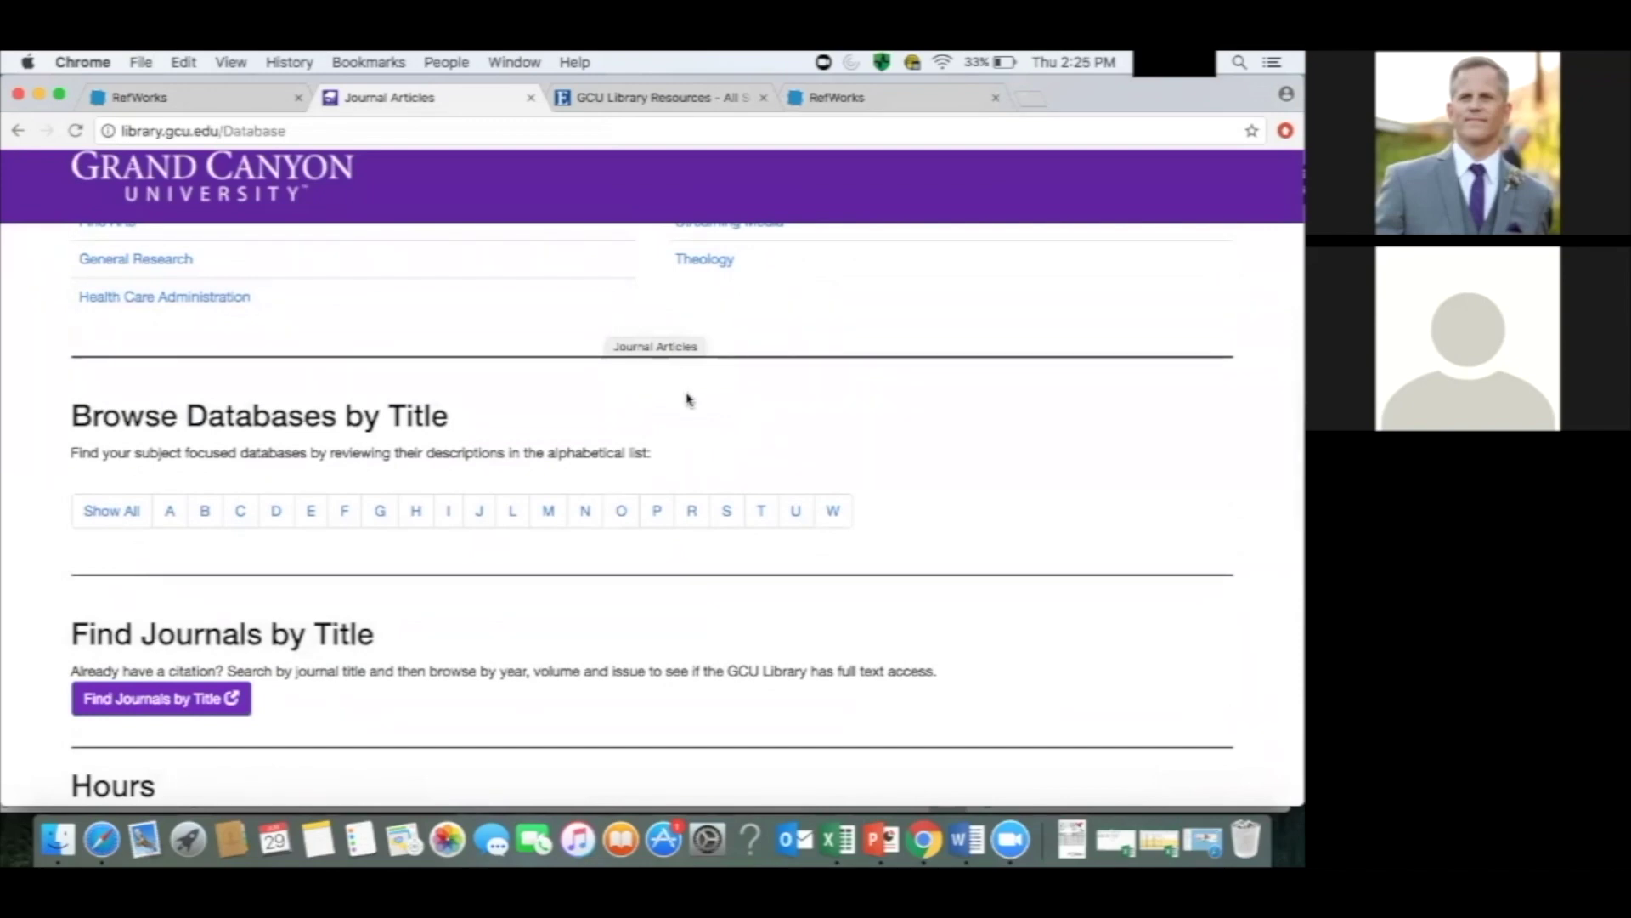
click(657, 511)
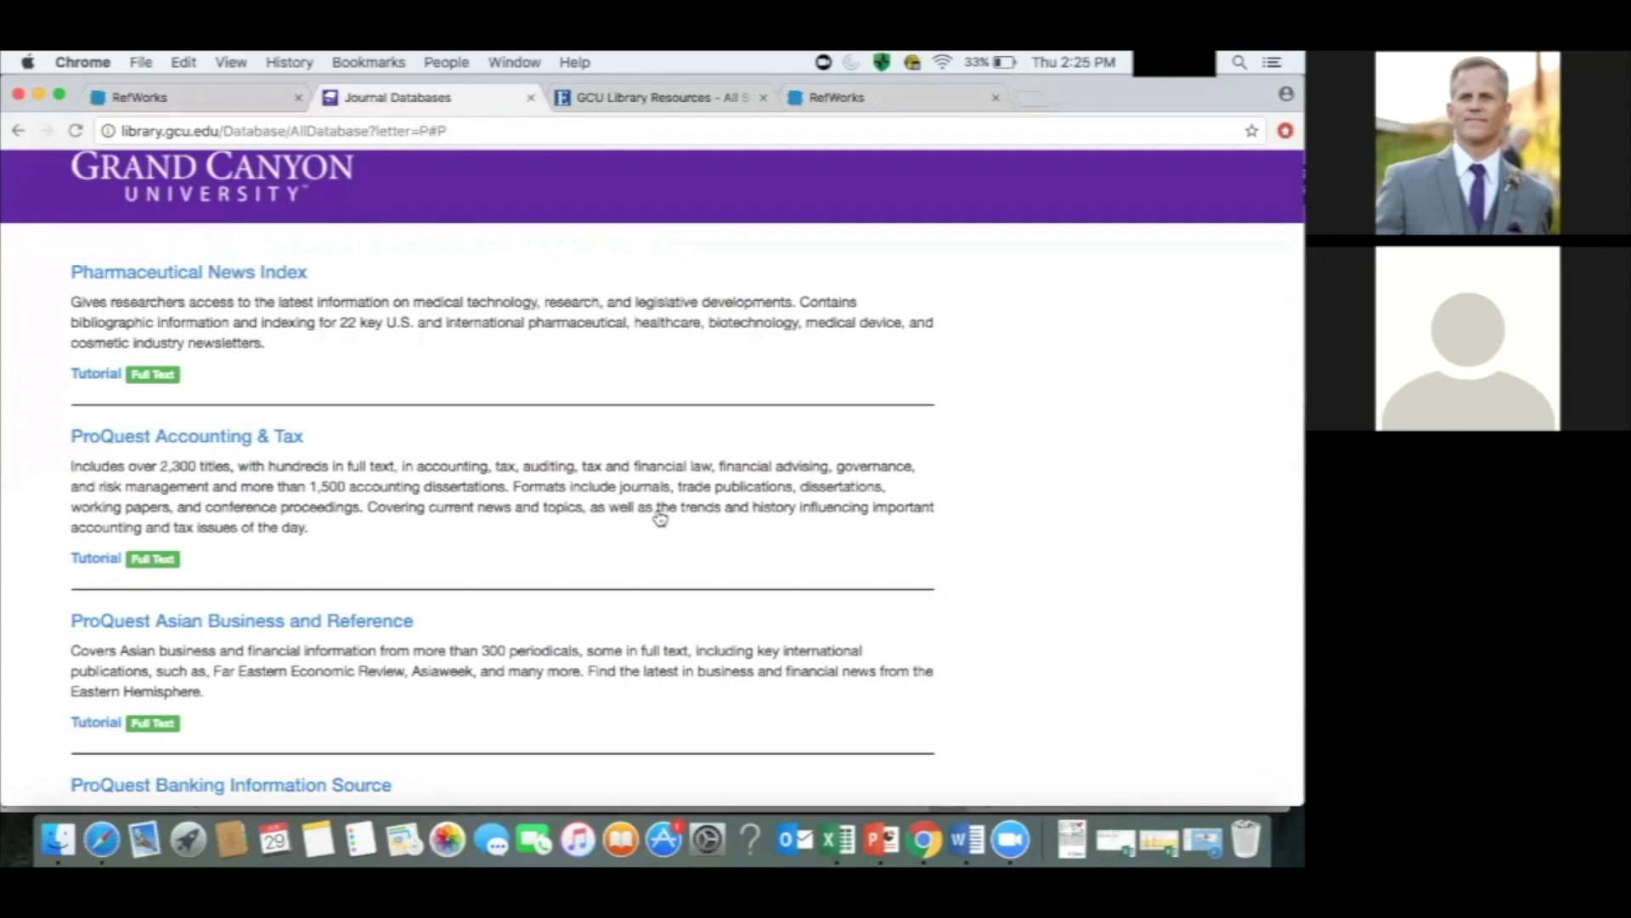
scroll(660, 518, down, 10)
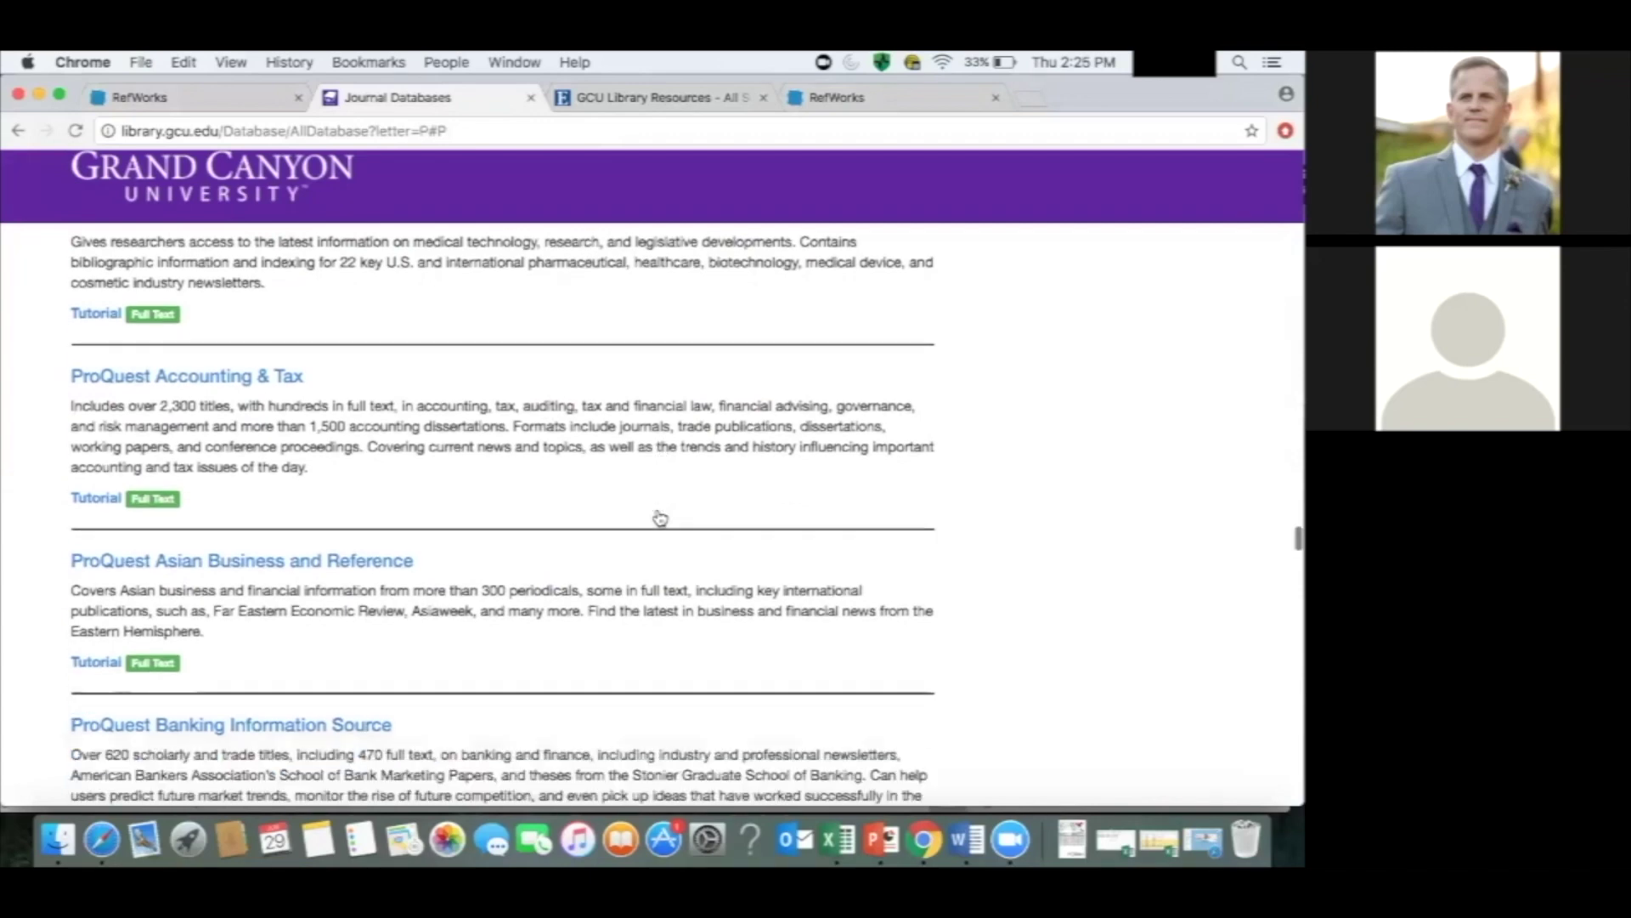
scroll(660, 515, down, 10)
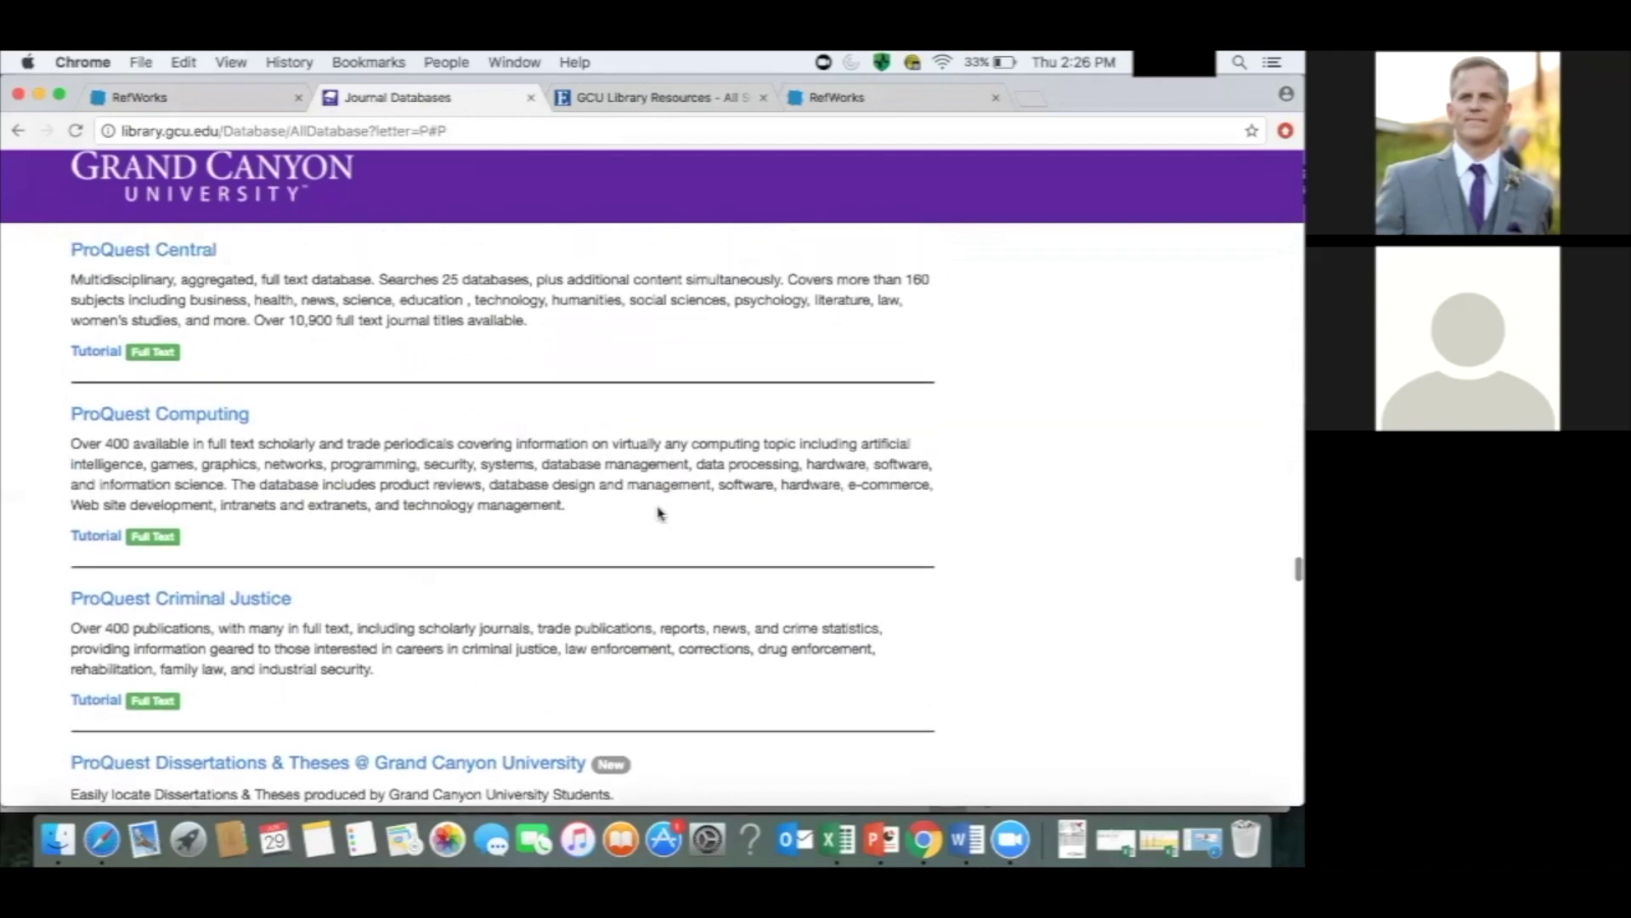
scroll(660, 514, up, 2)
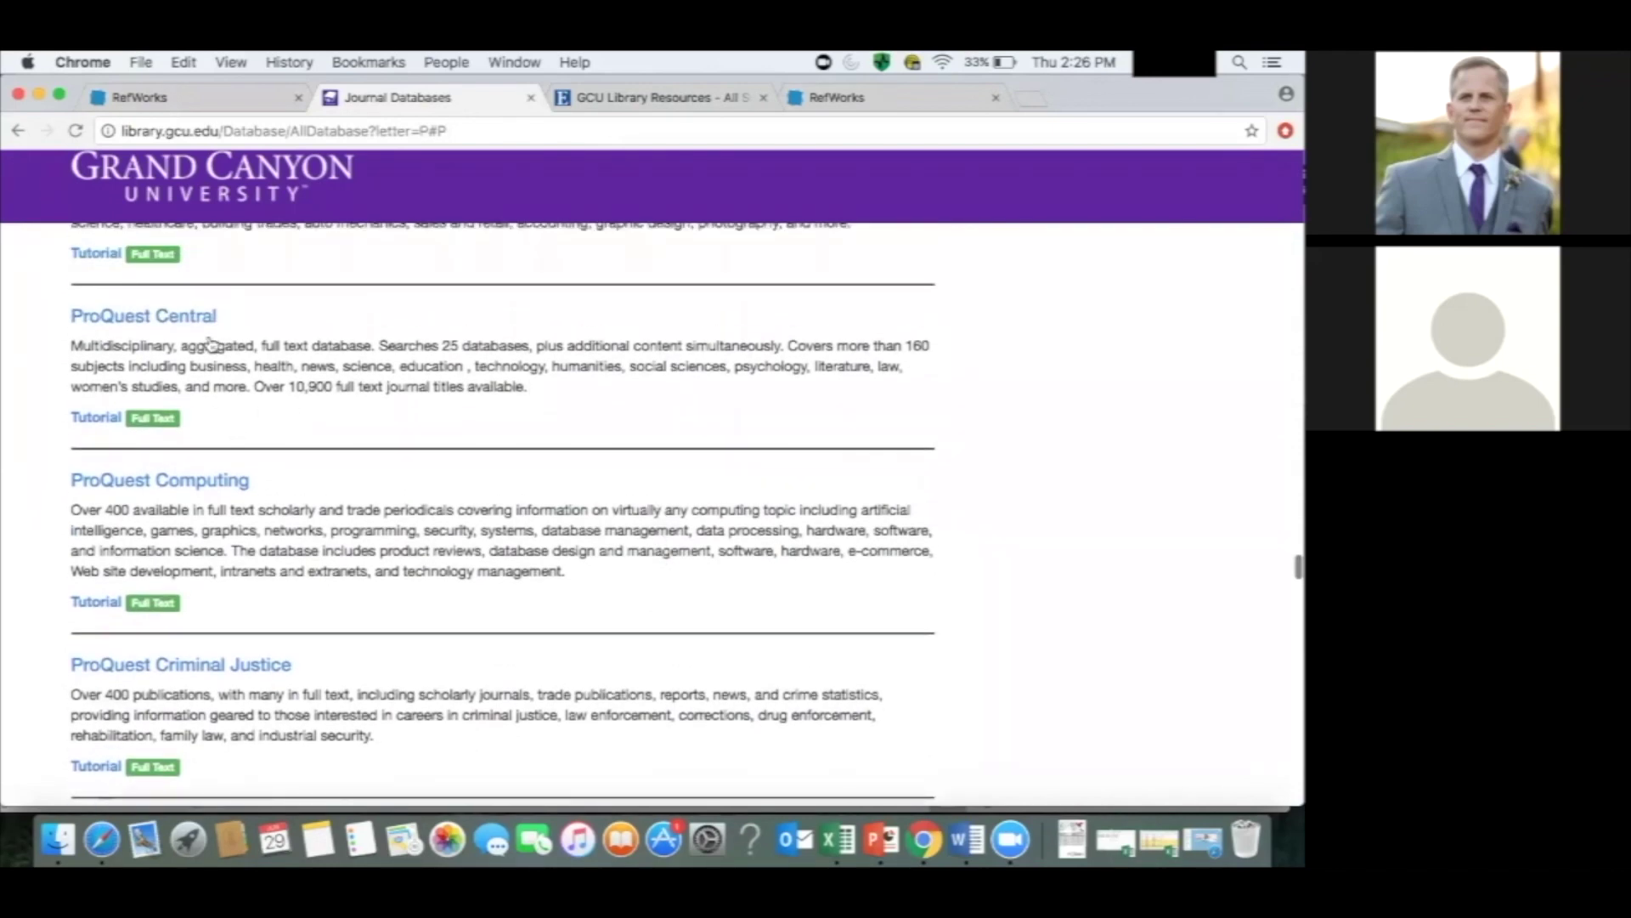
click(196, 316)
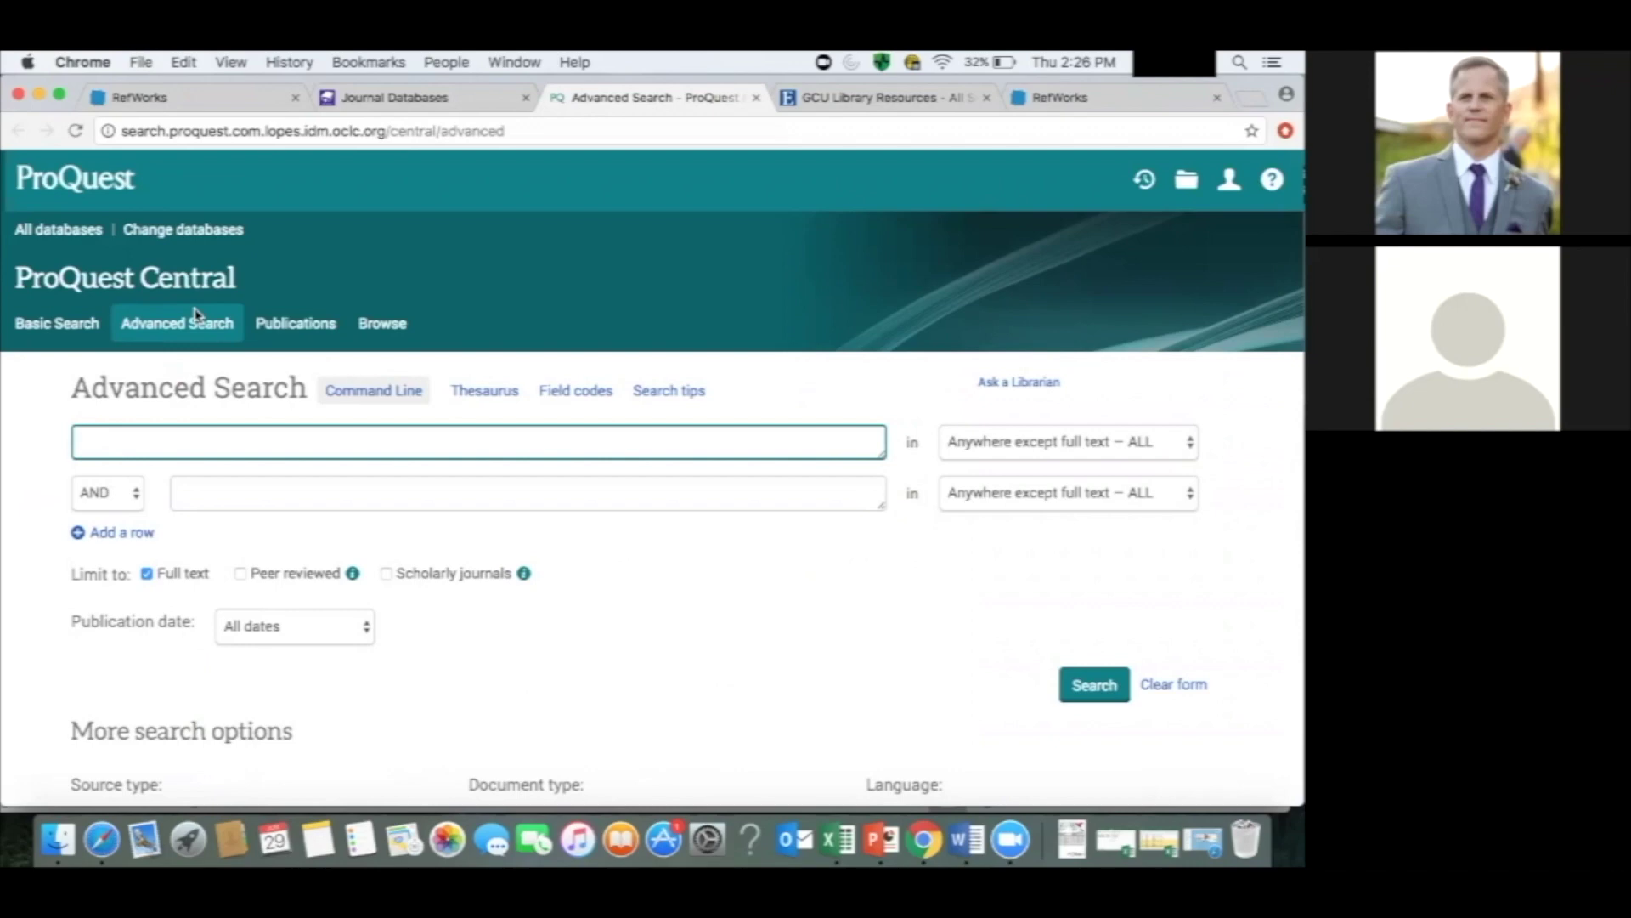
Search ProQuest Central for 'leadership', limited to peer-reviewed scholarly journals.
click(240, 574)
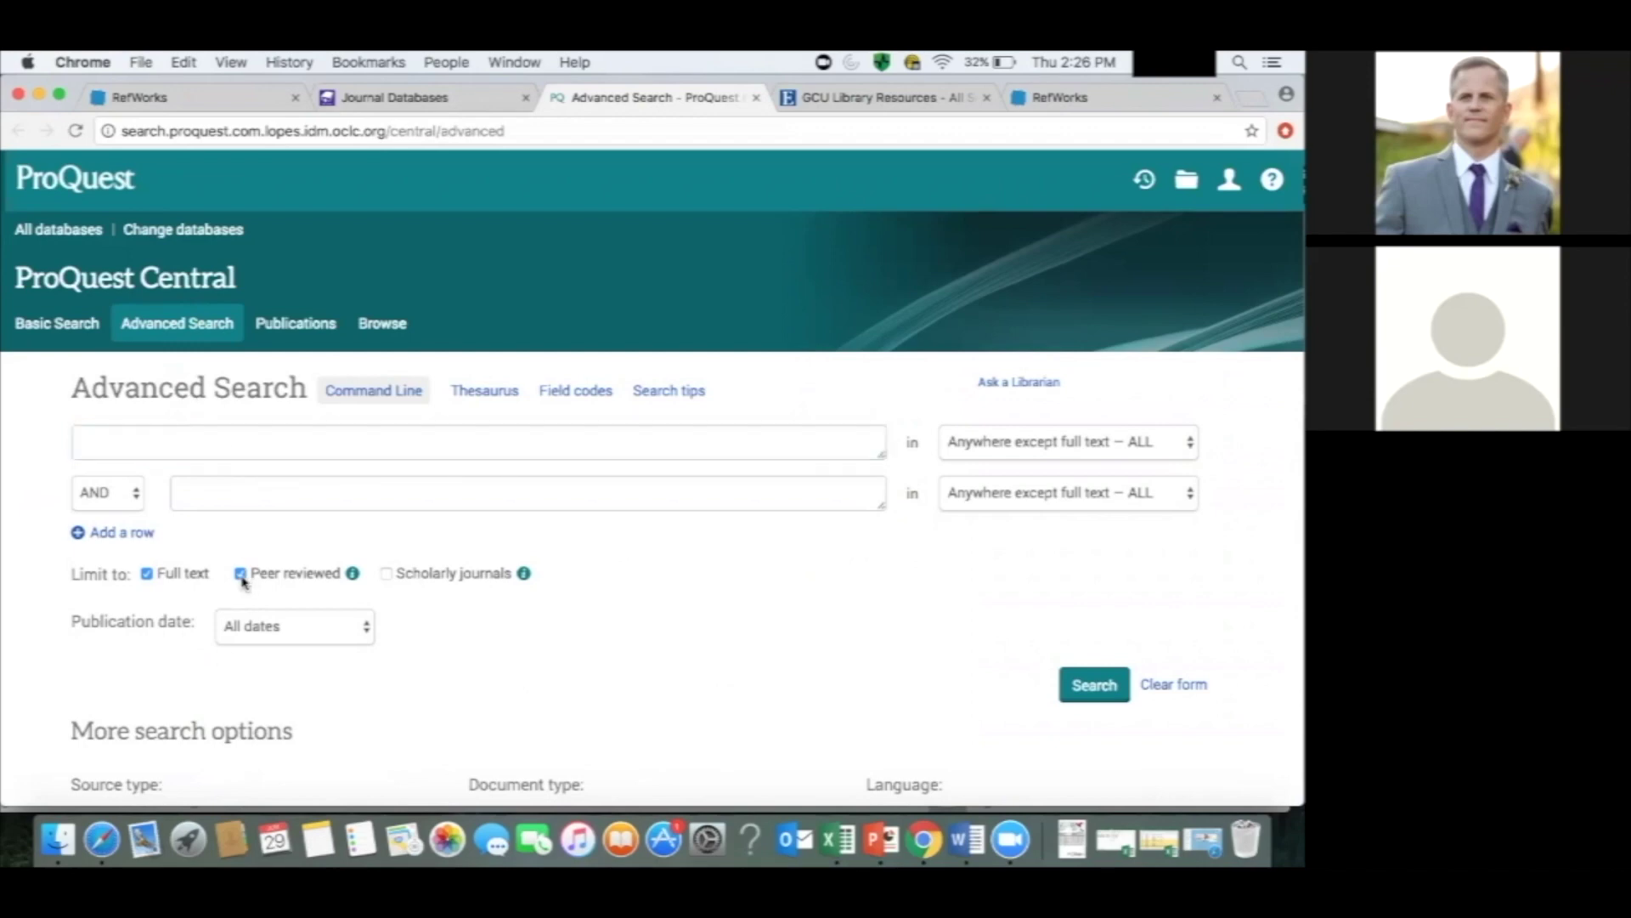
click(386, 574)
click(400, 452)
text(leadership)
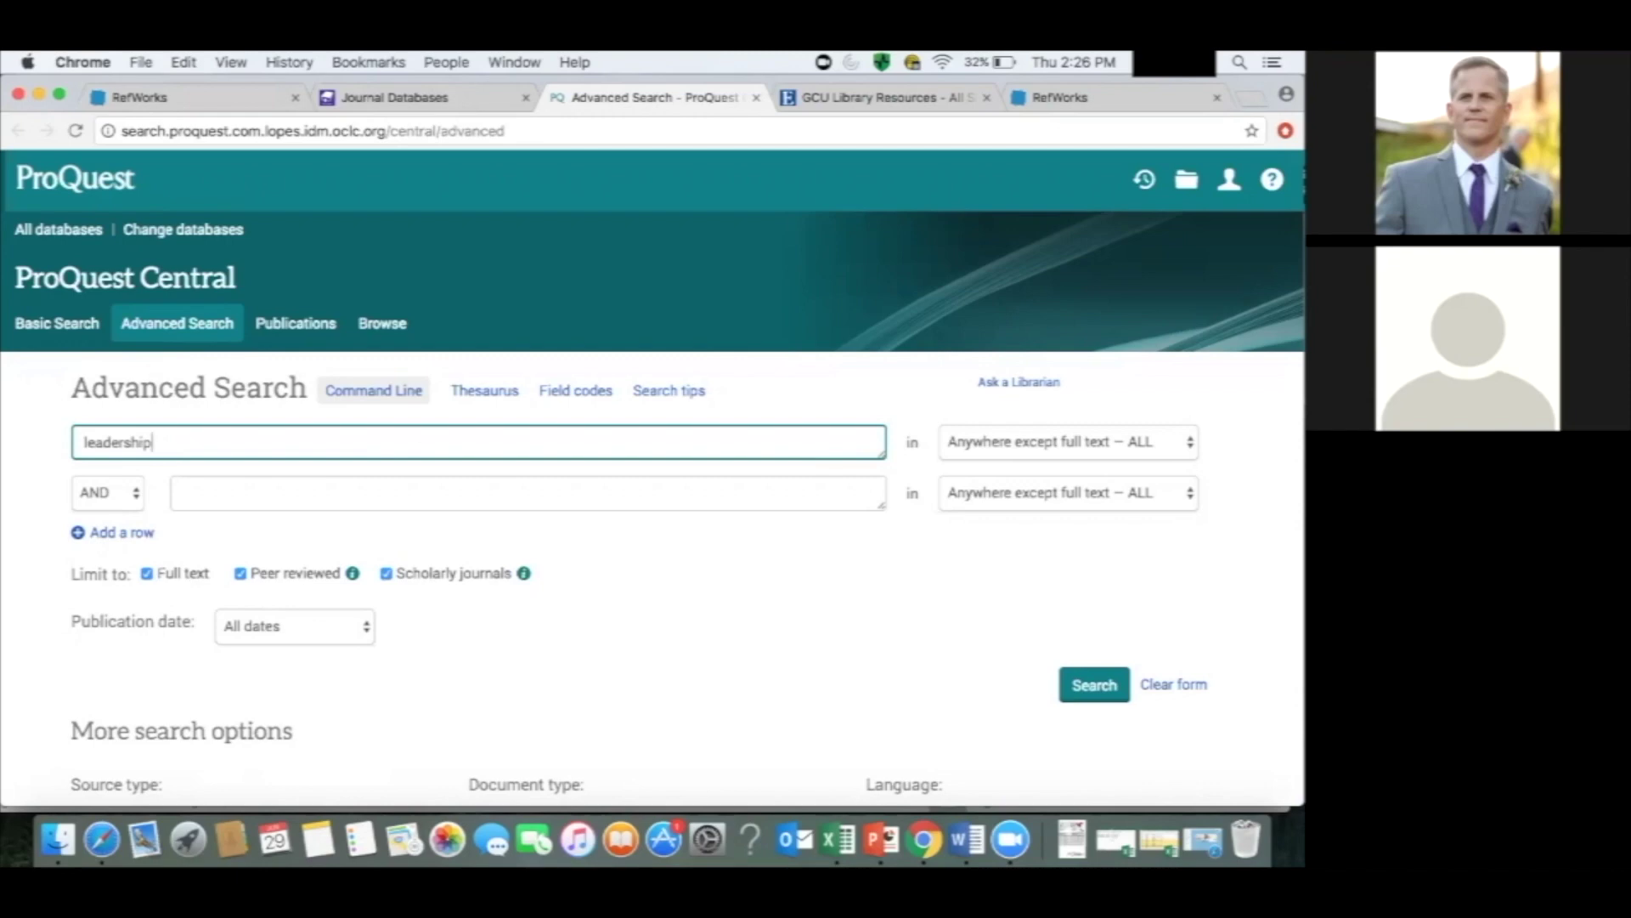
click(1096, 681)
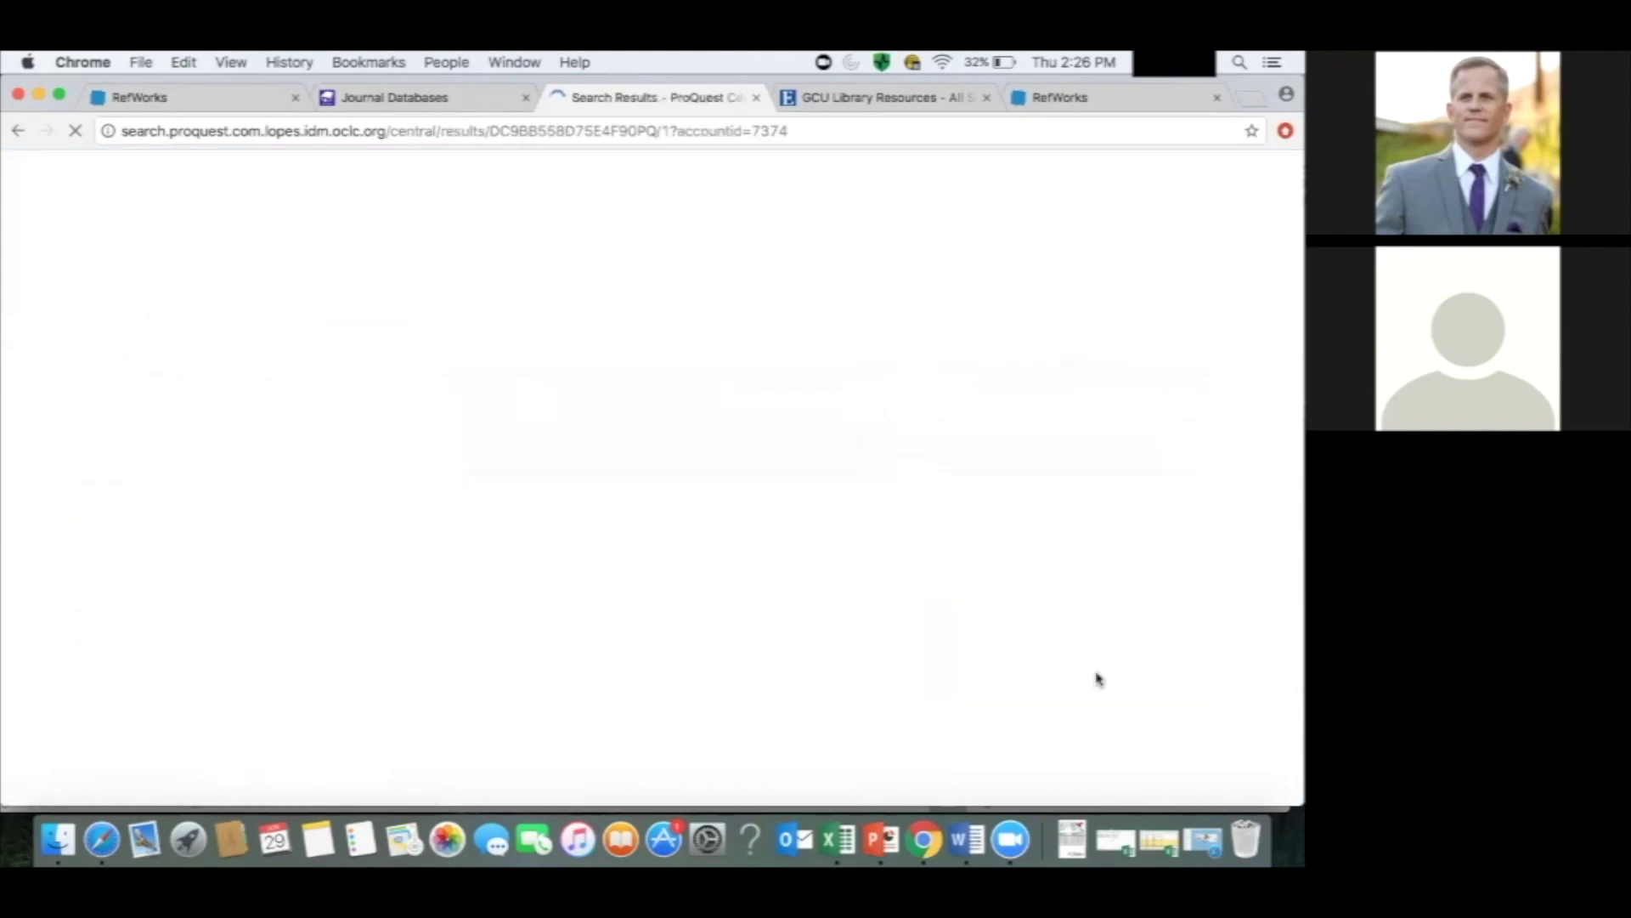
scroll(822, 584, down, 3)
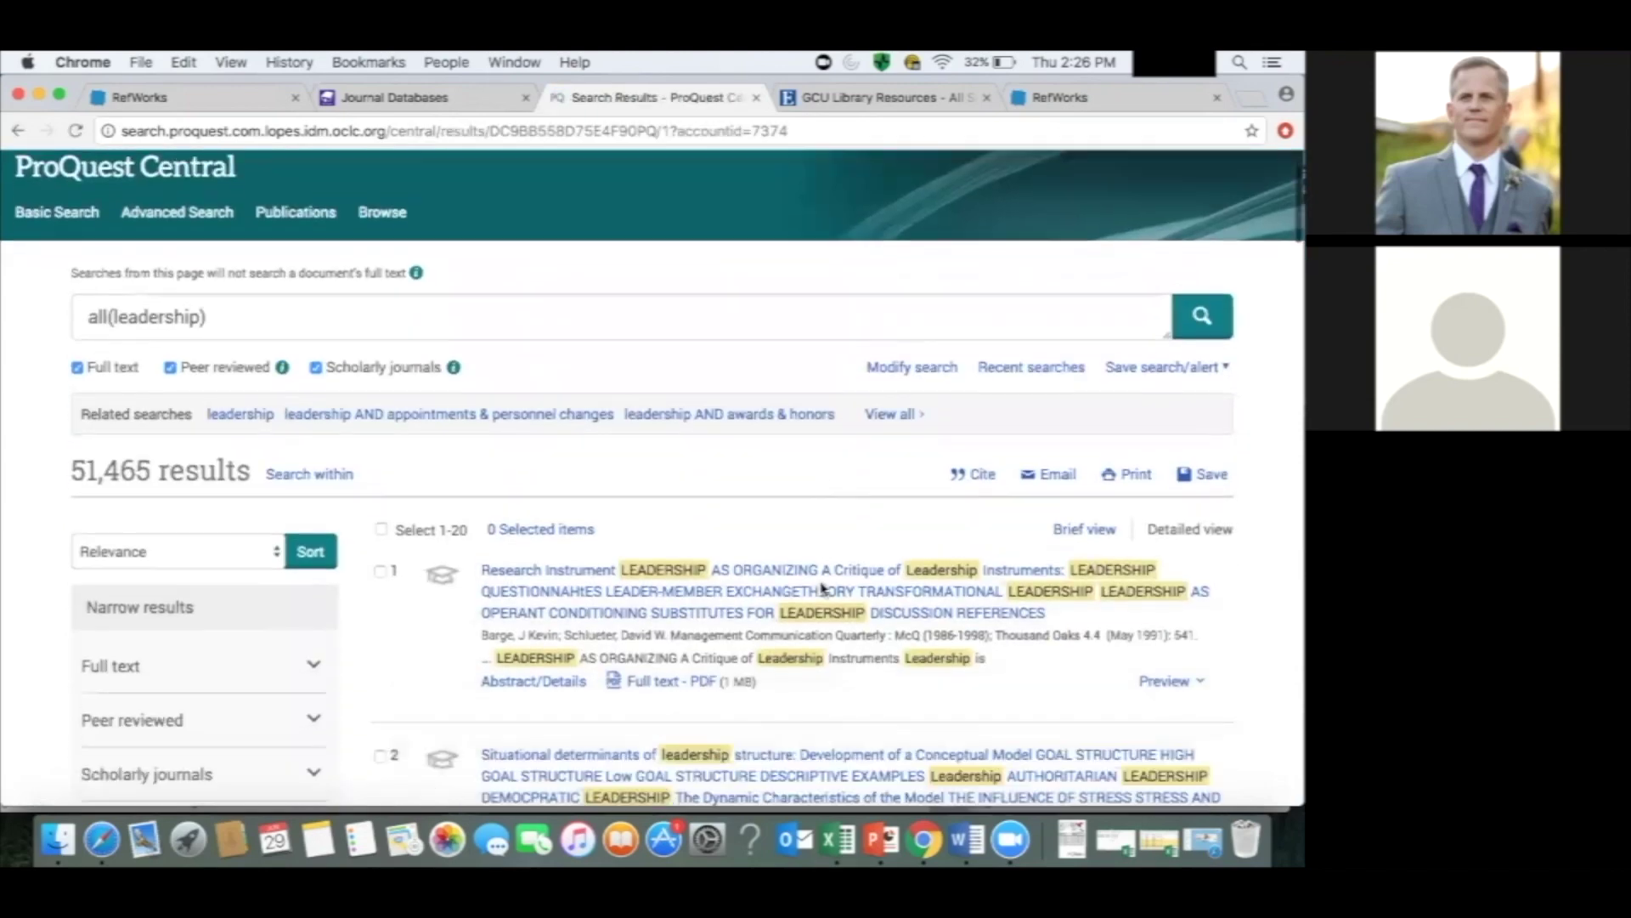
scroll(822, 586, down, 4)
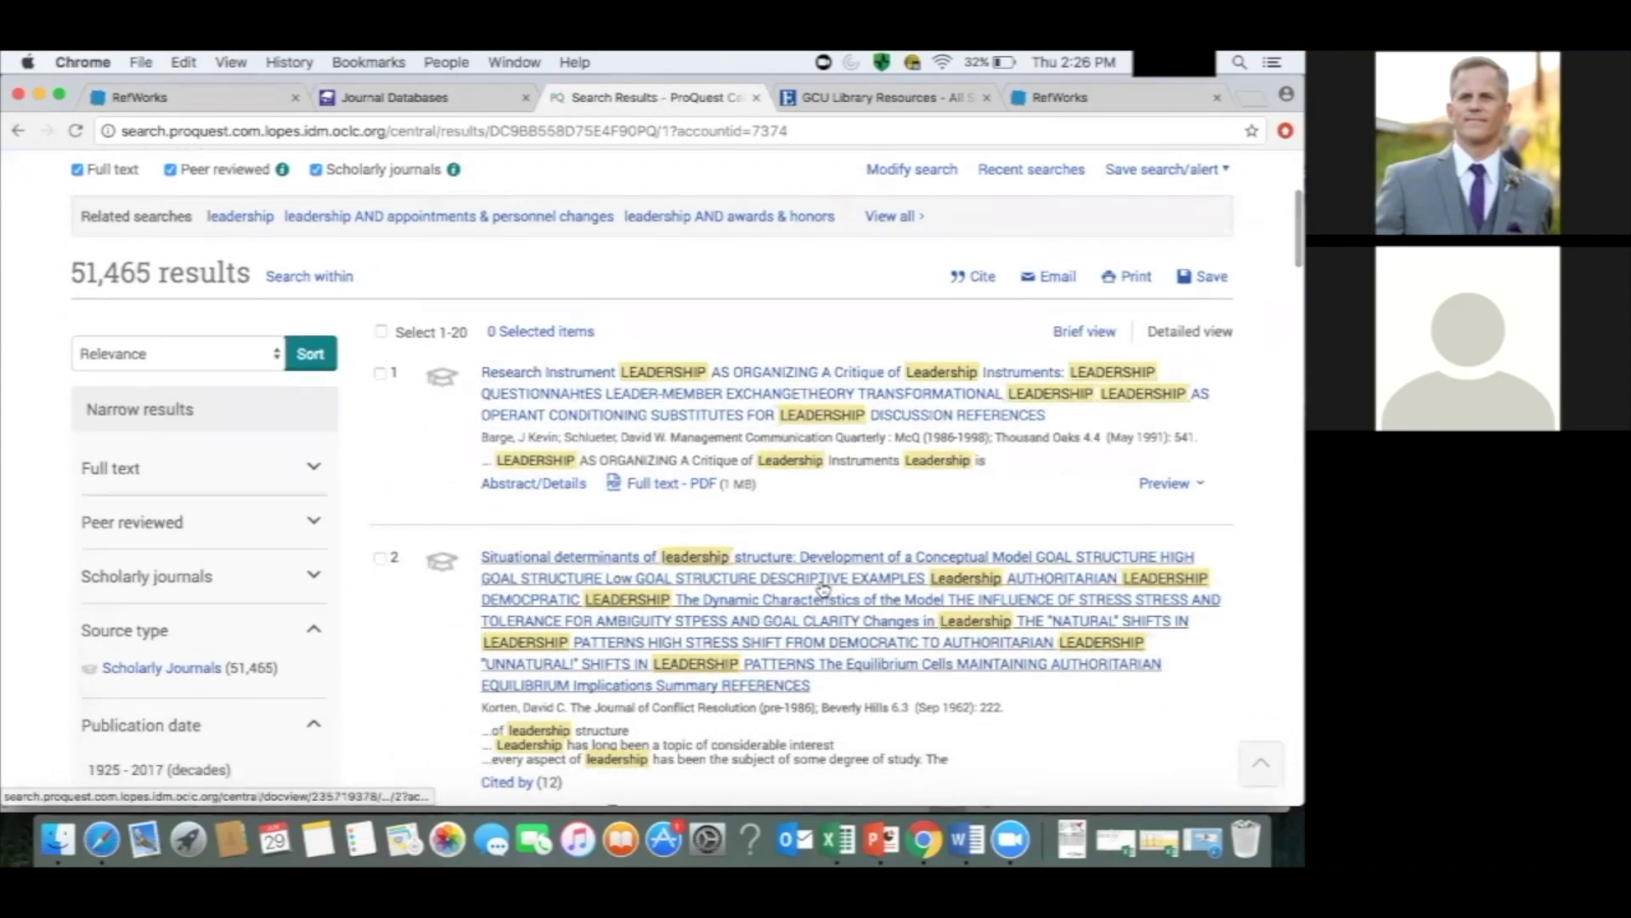
scroll(822, 586, down, 1)
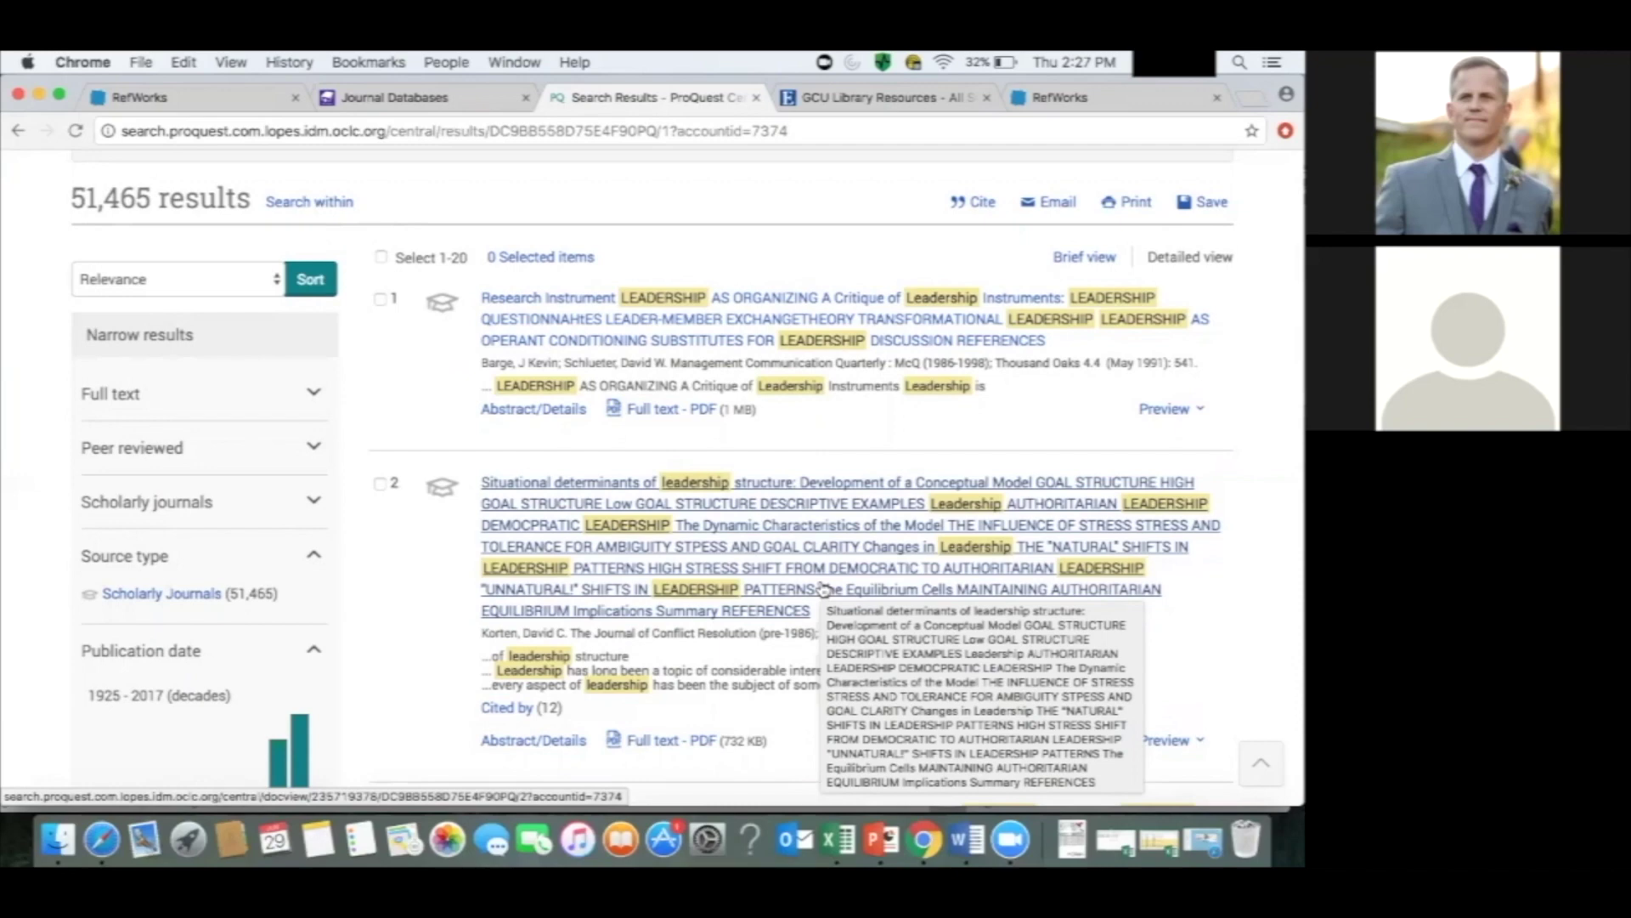
scroll(822, 586, up, 5)
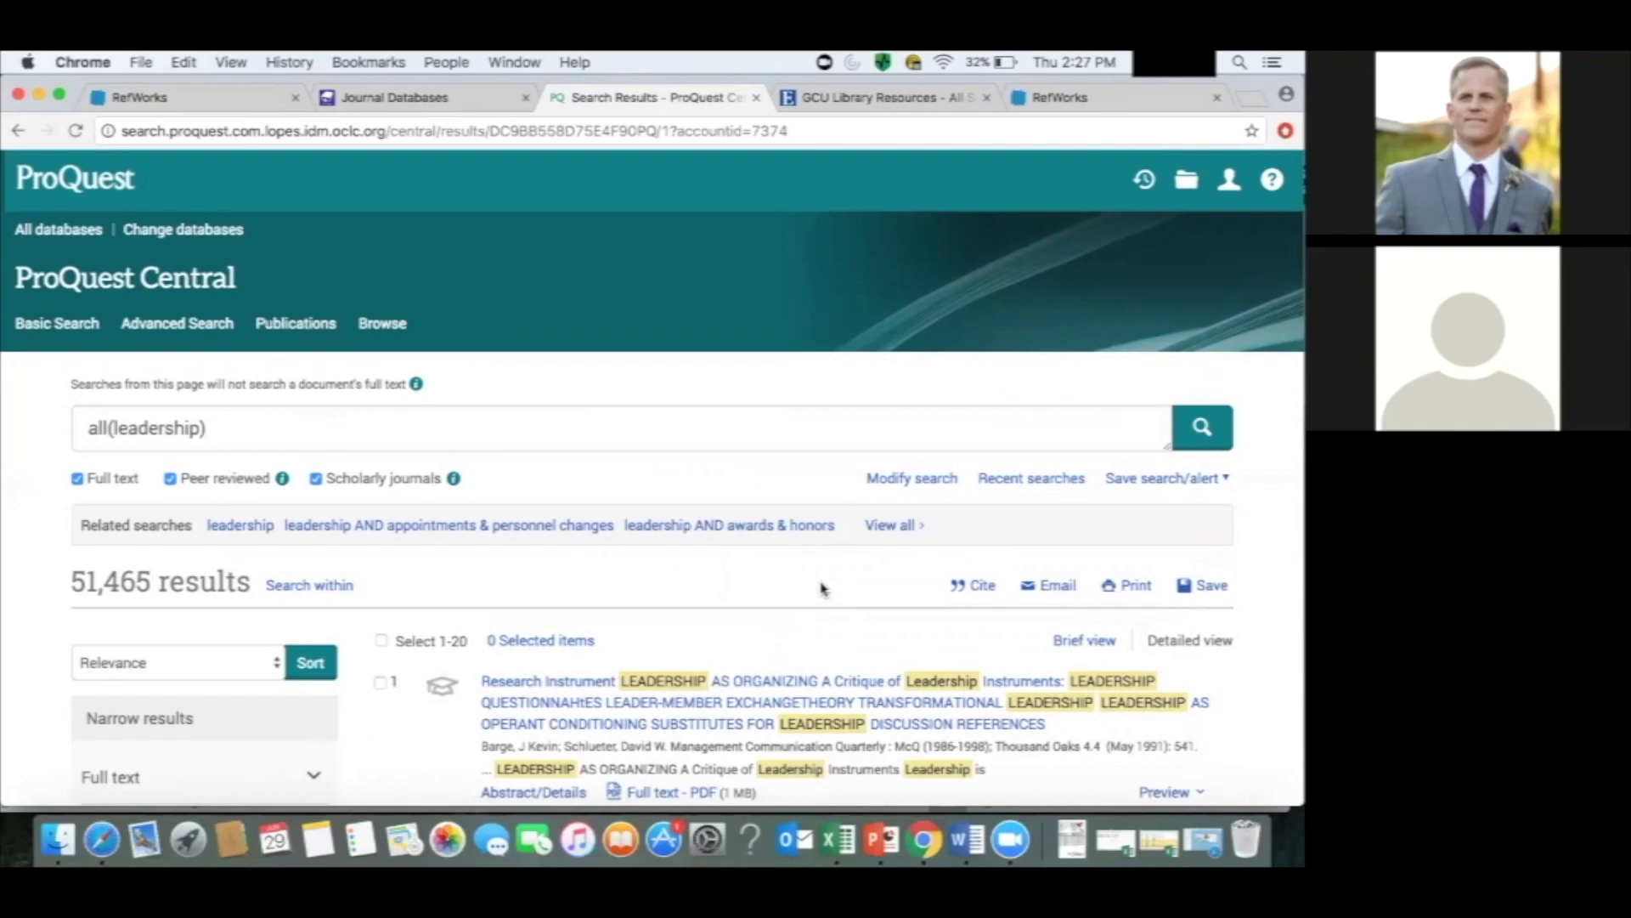
Append 'and non profit' to the leadership query and rerun it, then review the 688 results.
click(665, 424)
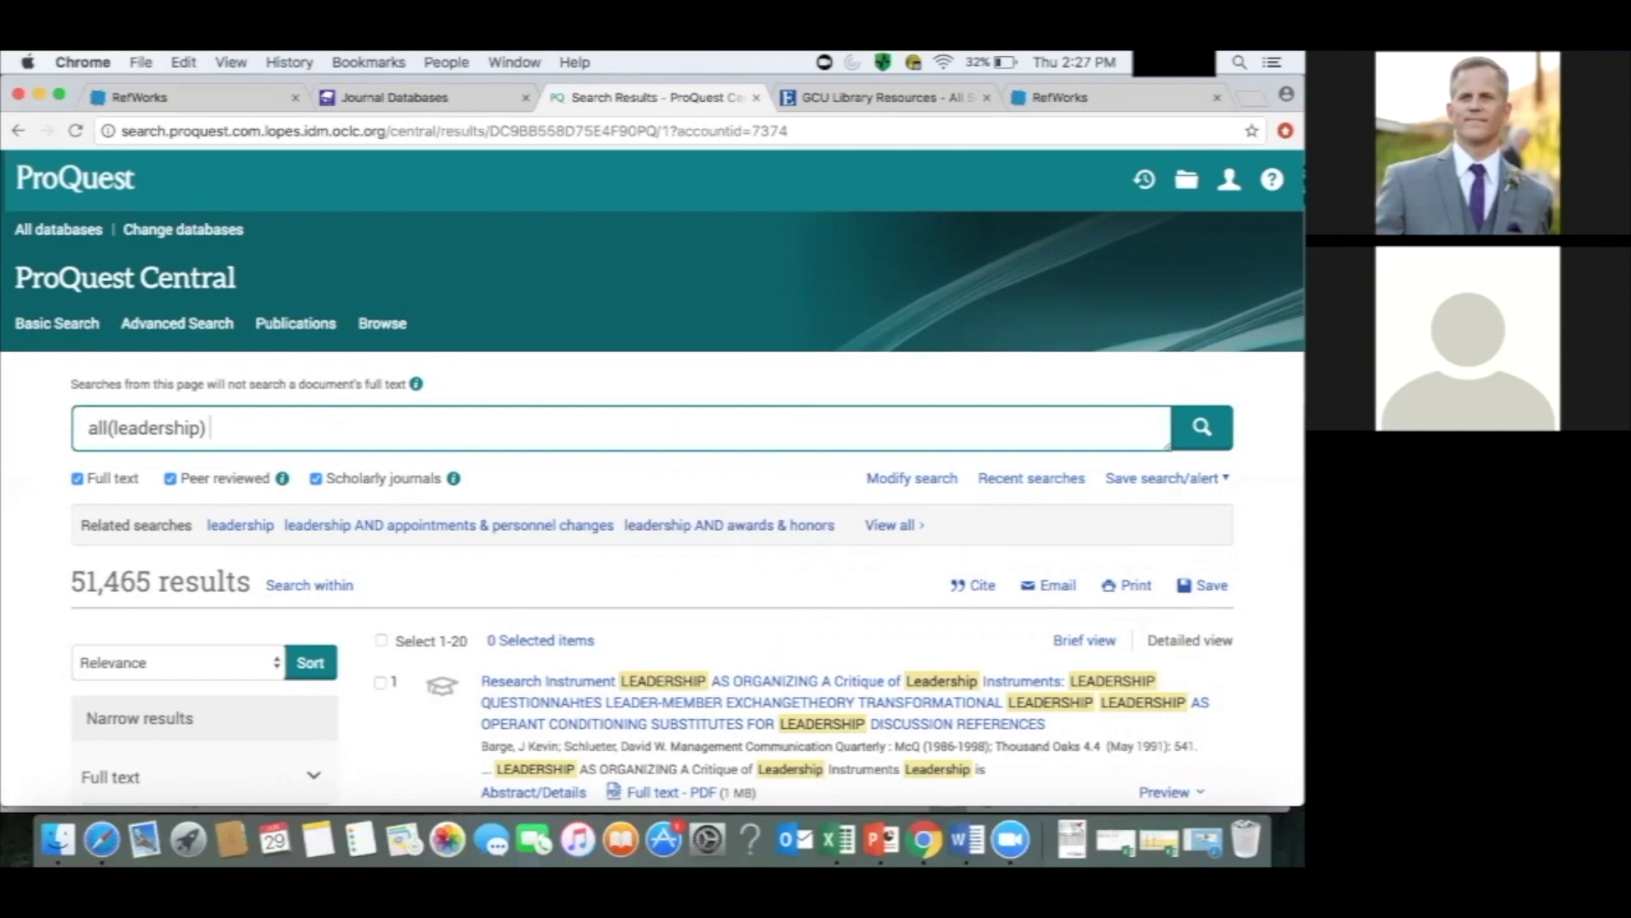
text(and non profit)
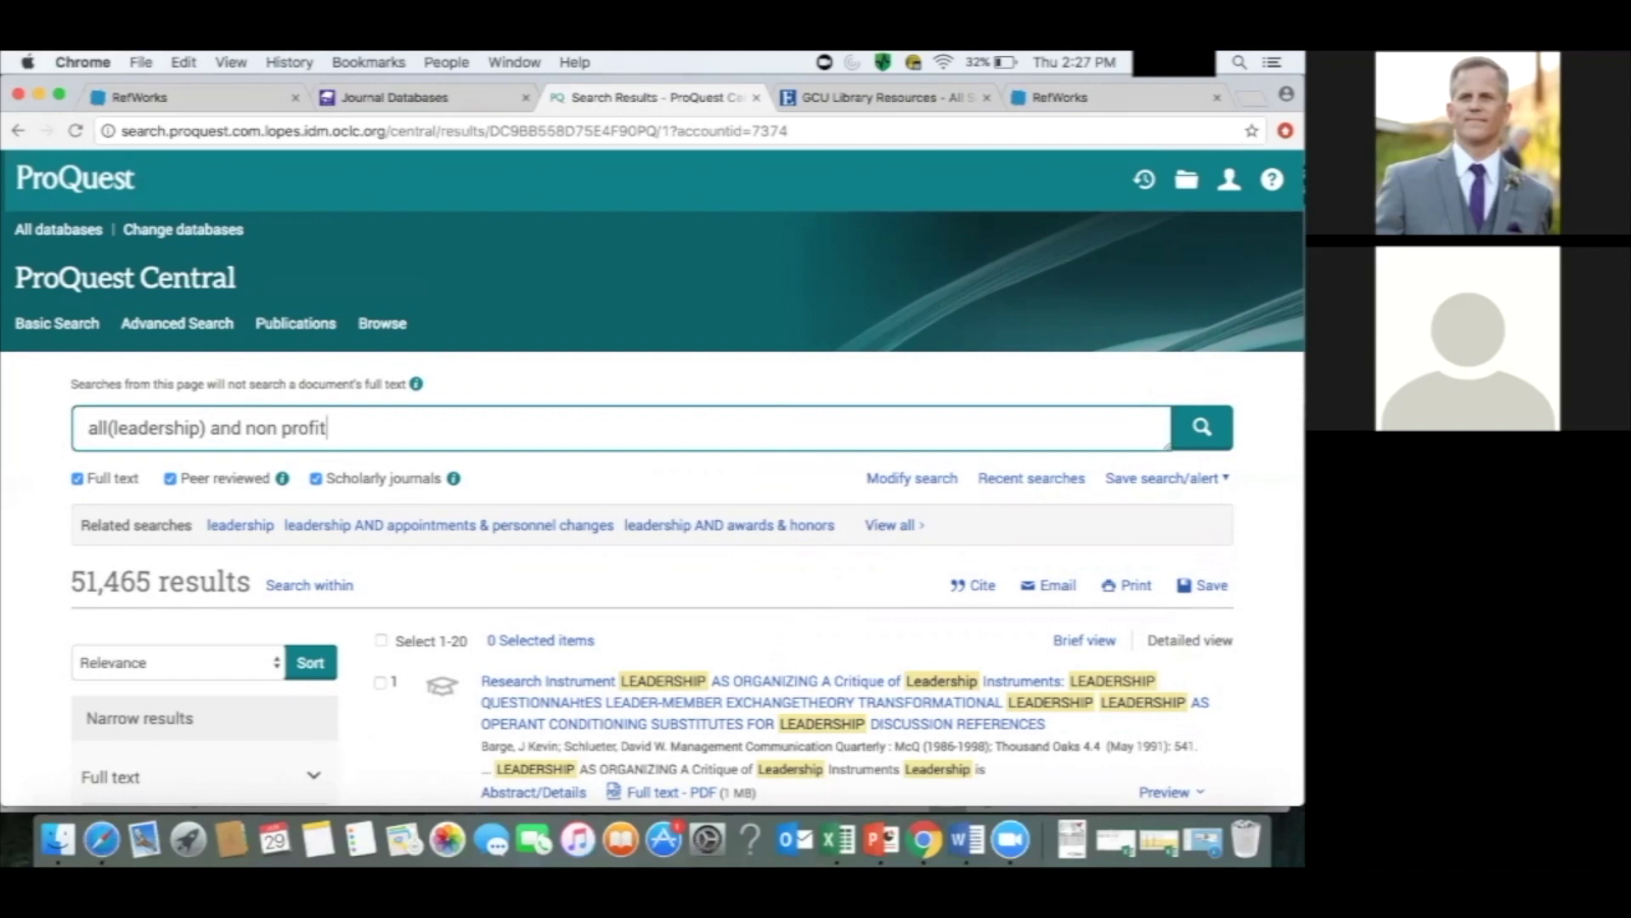
click(1199, 436)
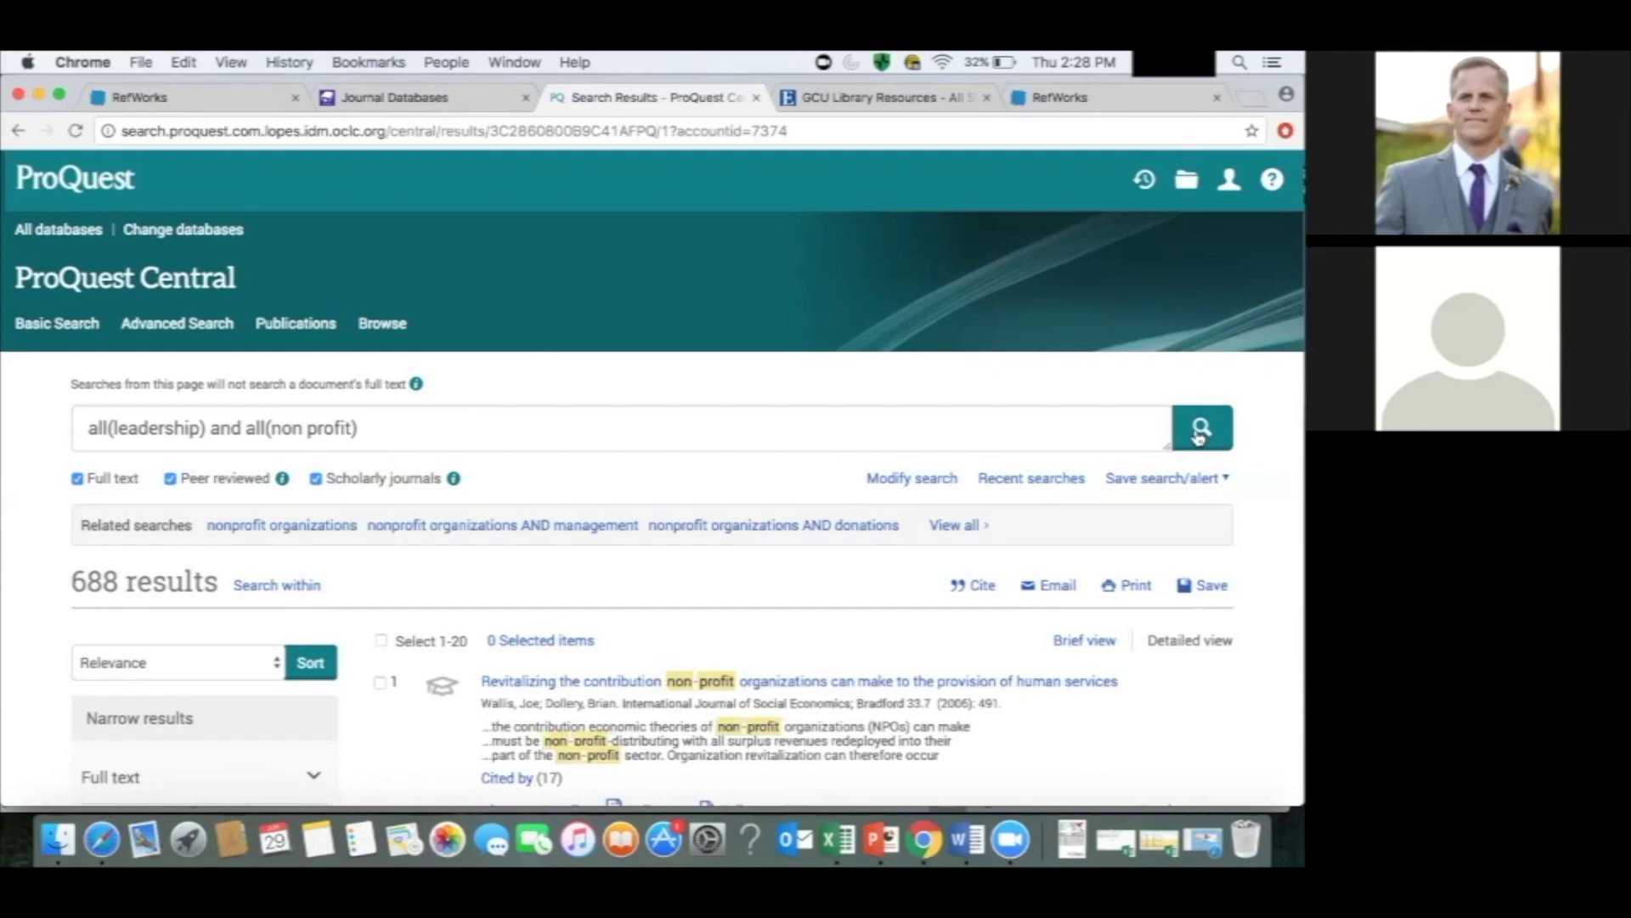
scroll(652, 475, down, 5)
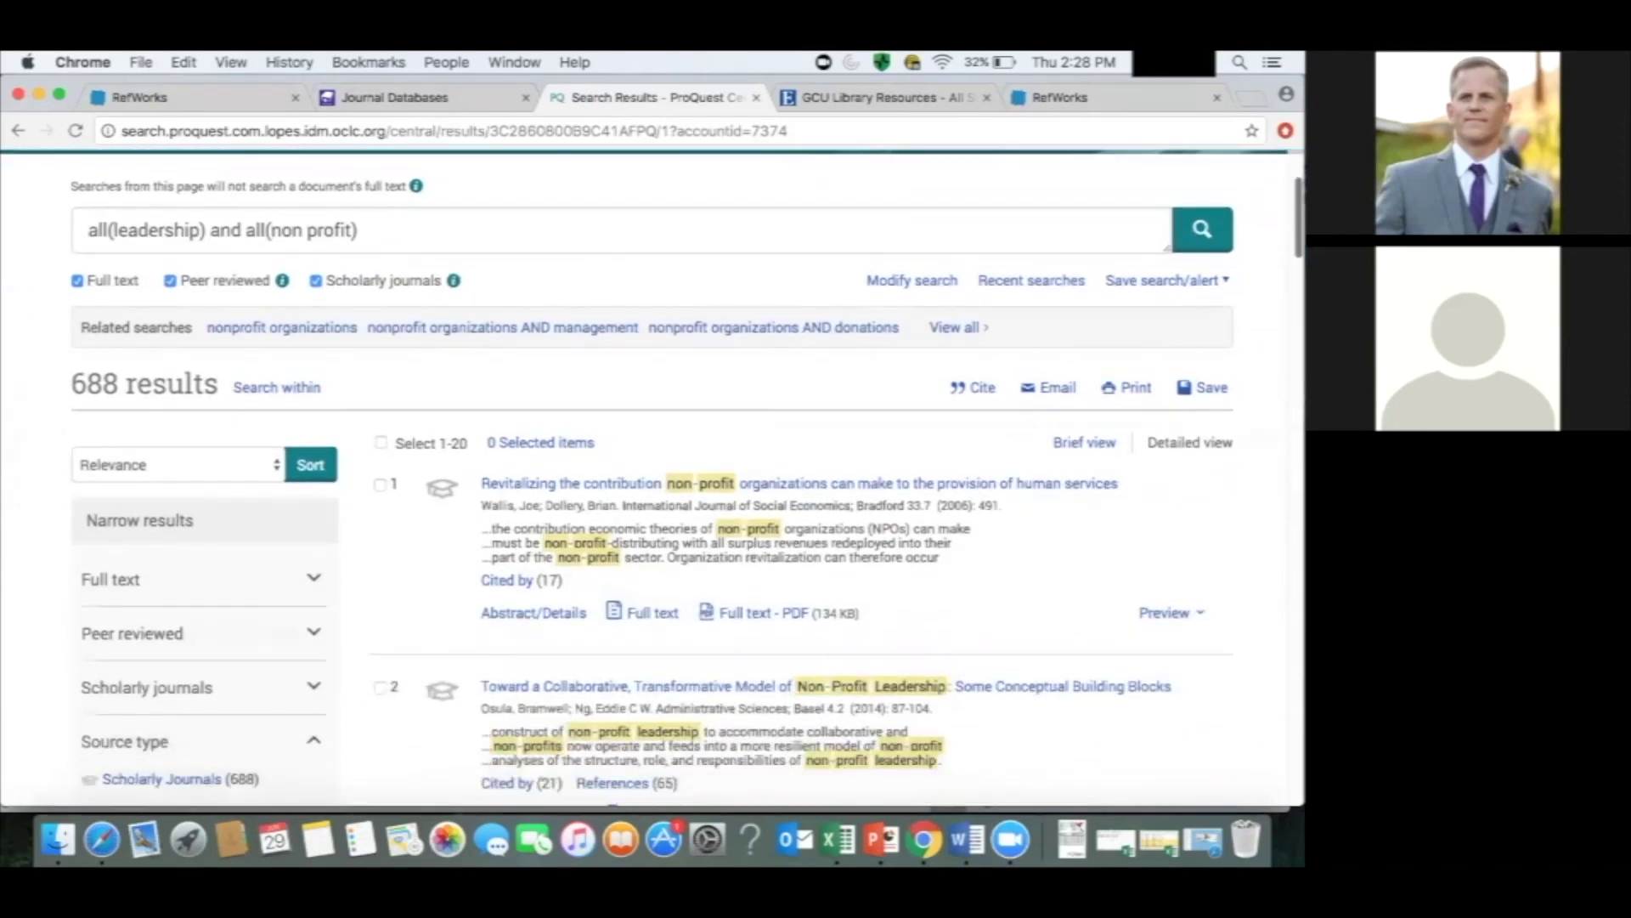
scroll(652, 476, down, 10)
scroll(653, 475, down, 10)
scroll(653, 476, down, 5)
scroll(653, 476, up, 20)
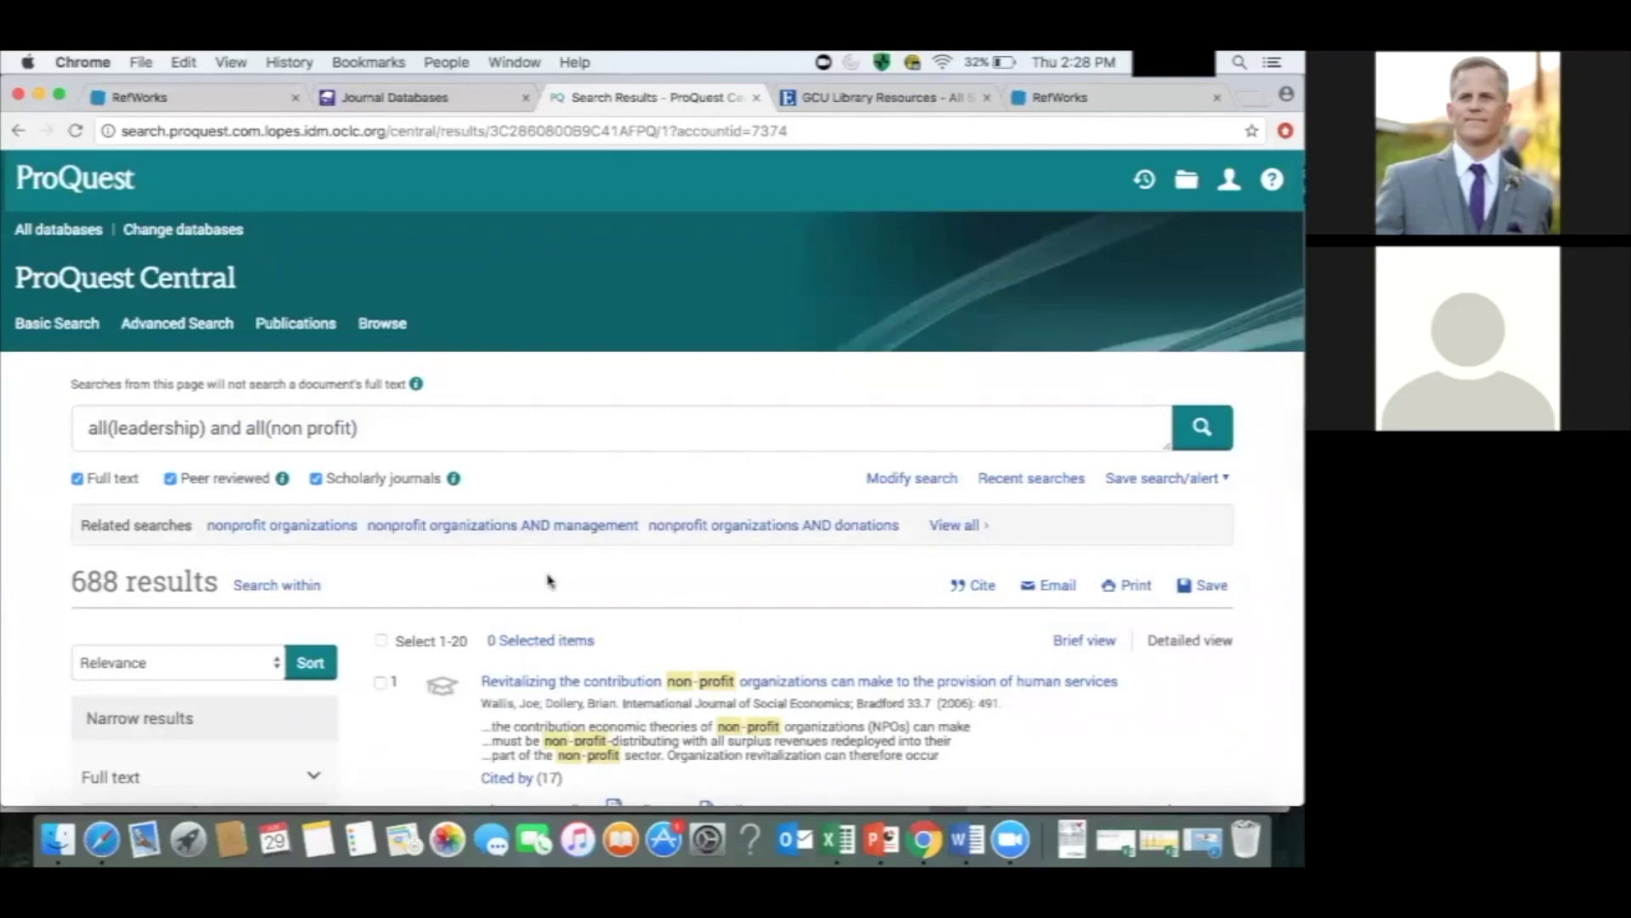
scroll(548, 581, down, 4)
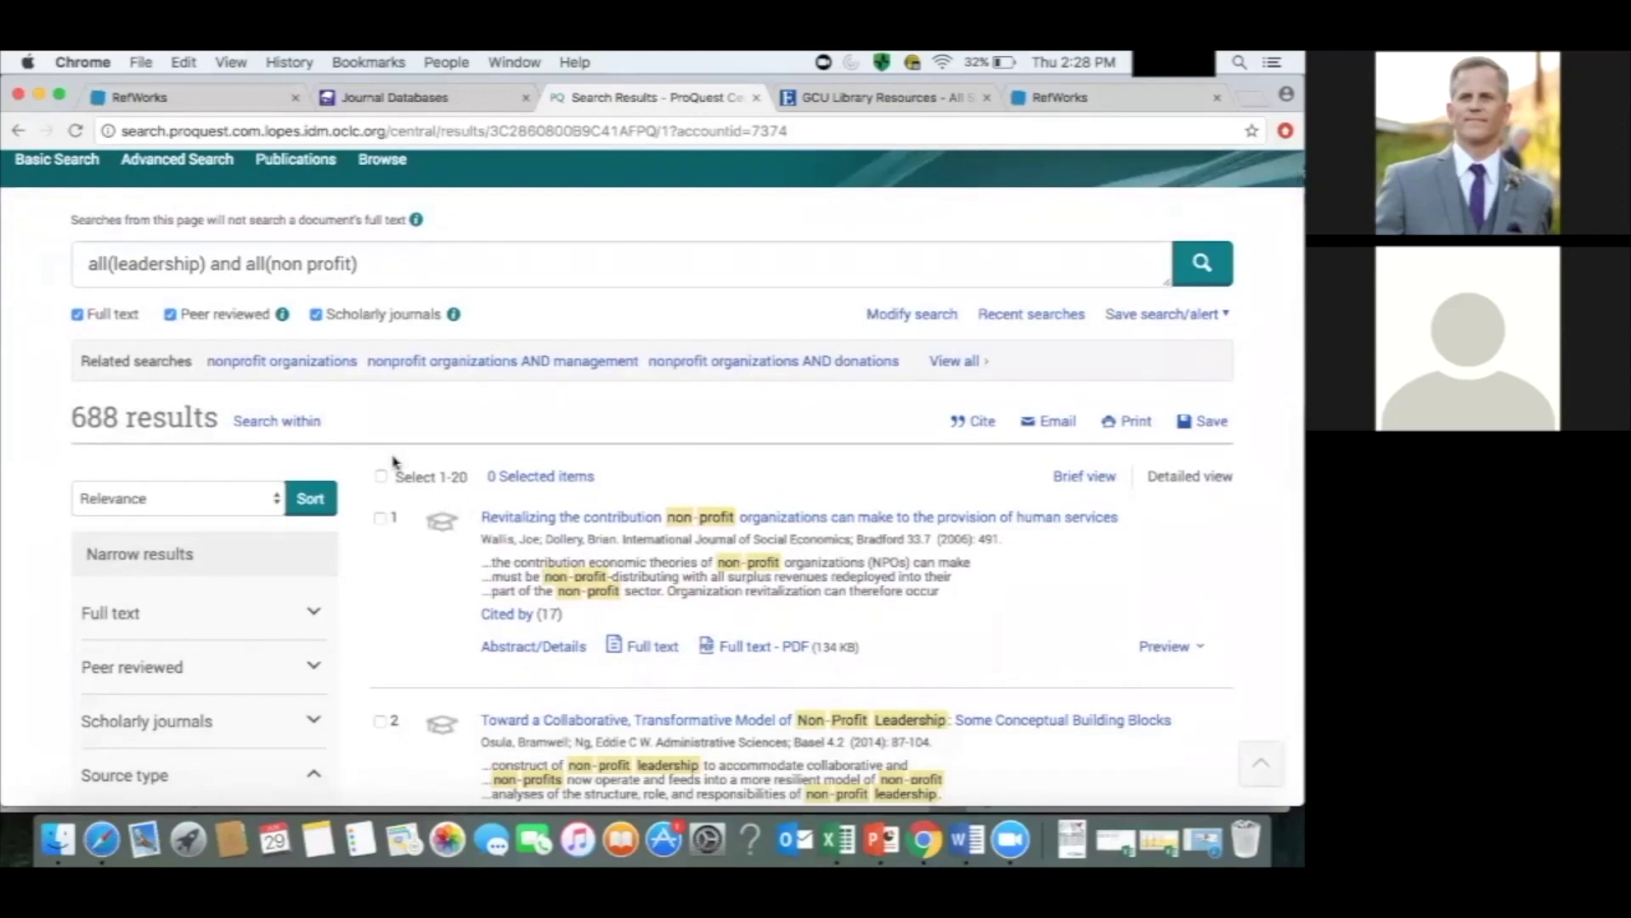
Select results 1-20 and export them to RefWorks, confirming the export with Continue.
click(381, 476)
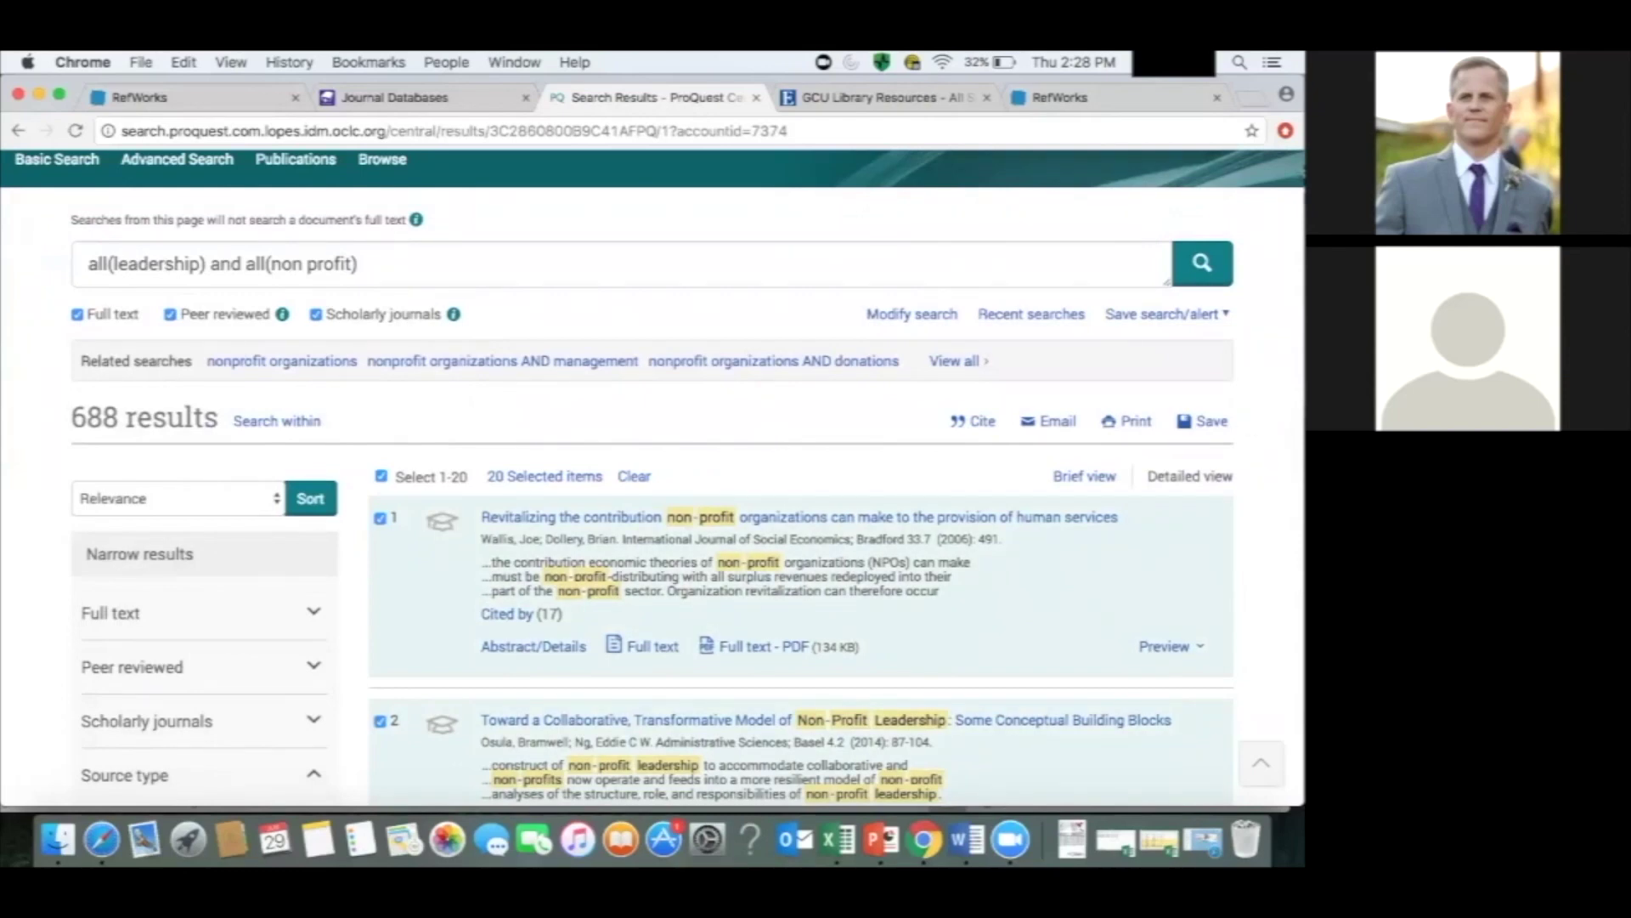
click(1208, 422)
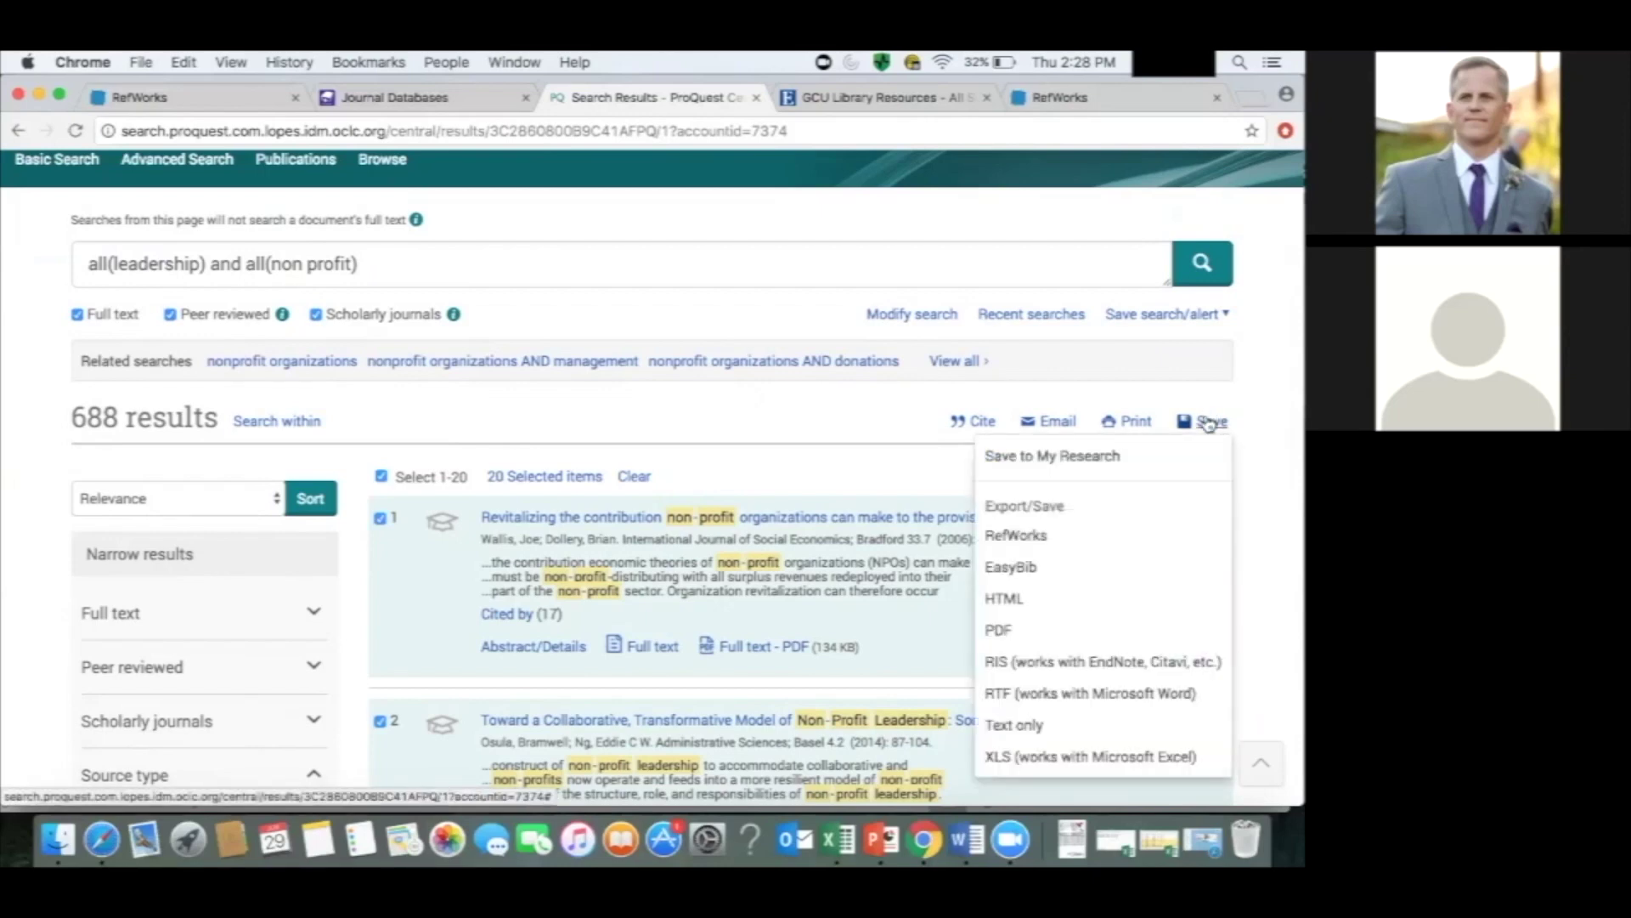
click(1208, 422)
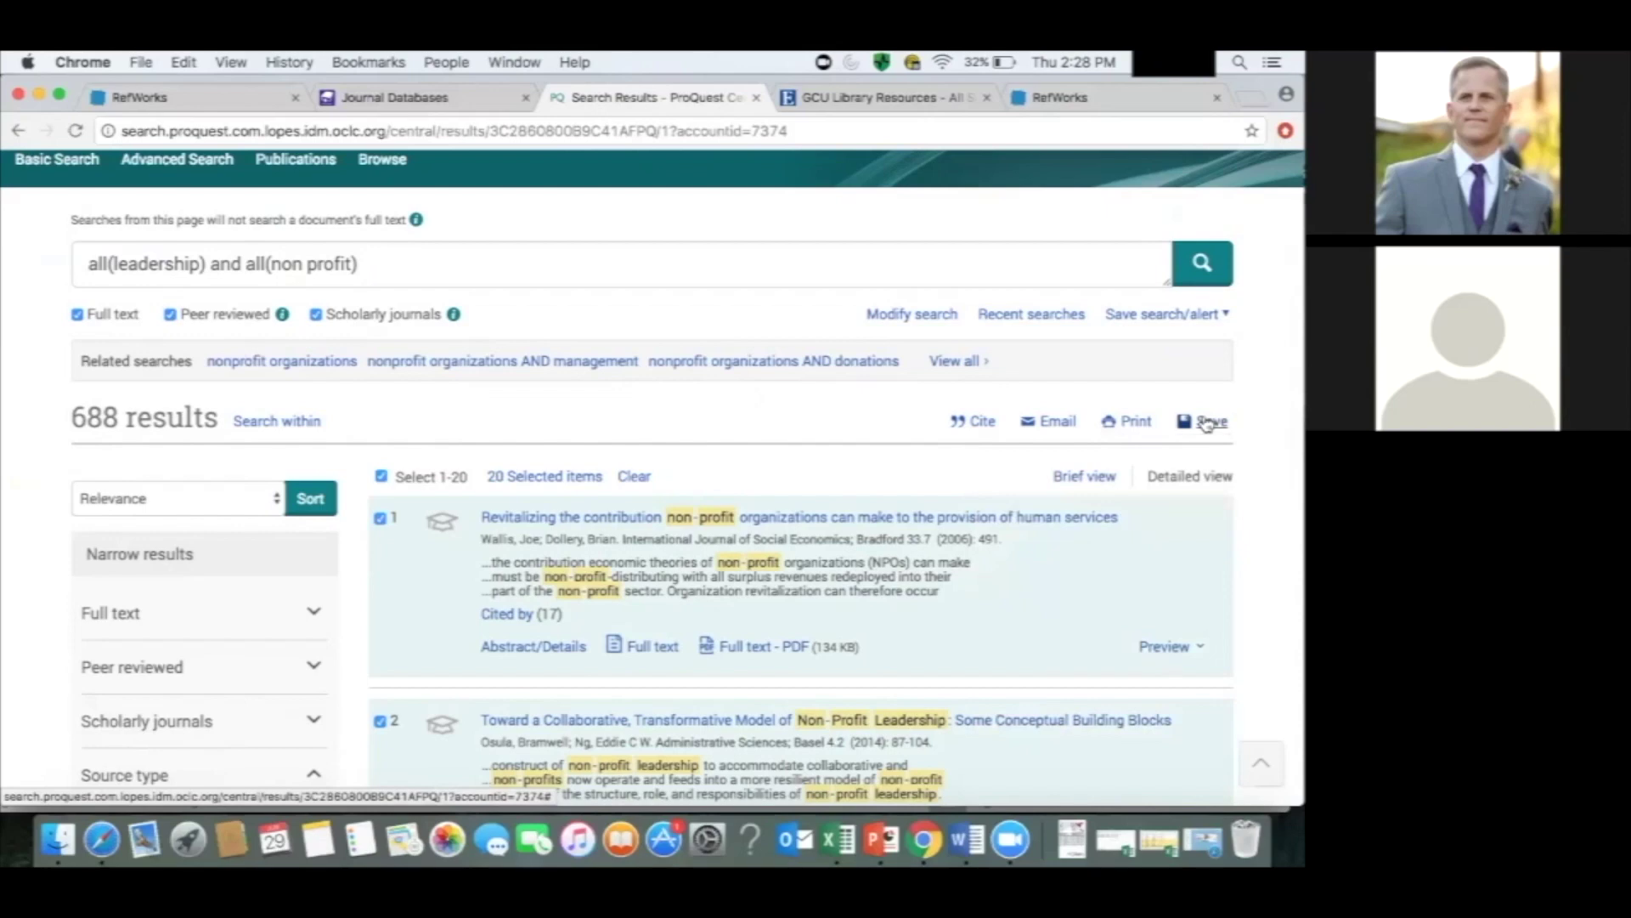
click(1203, 427)
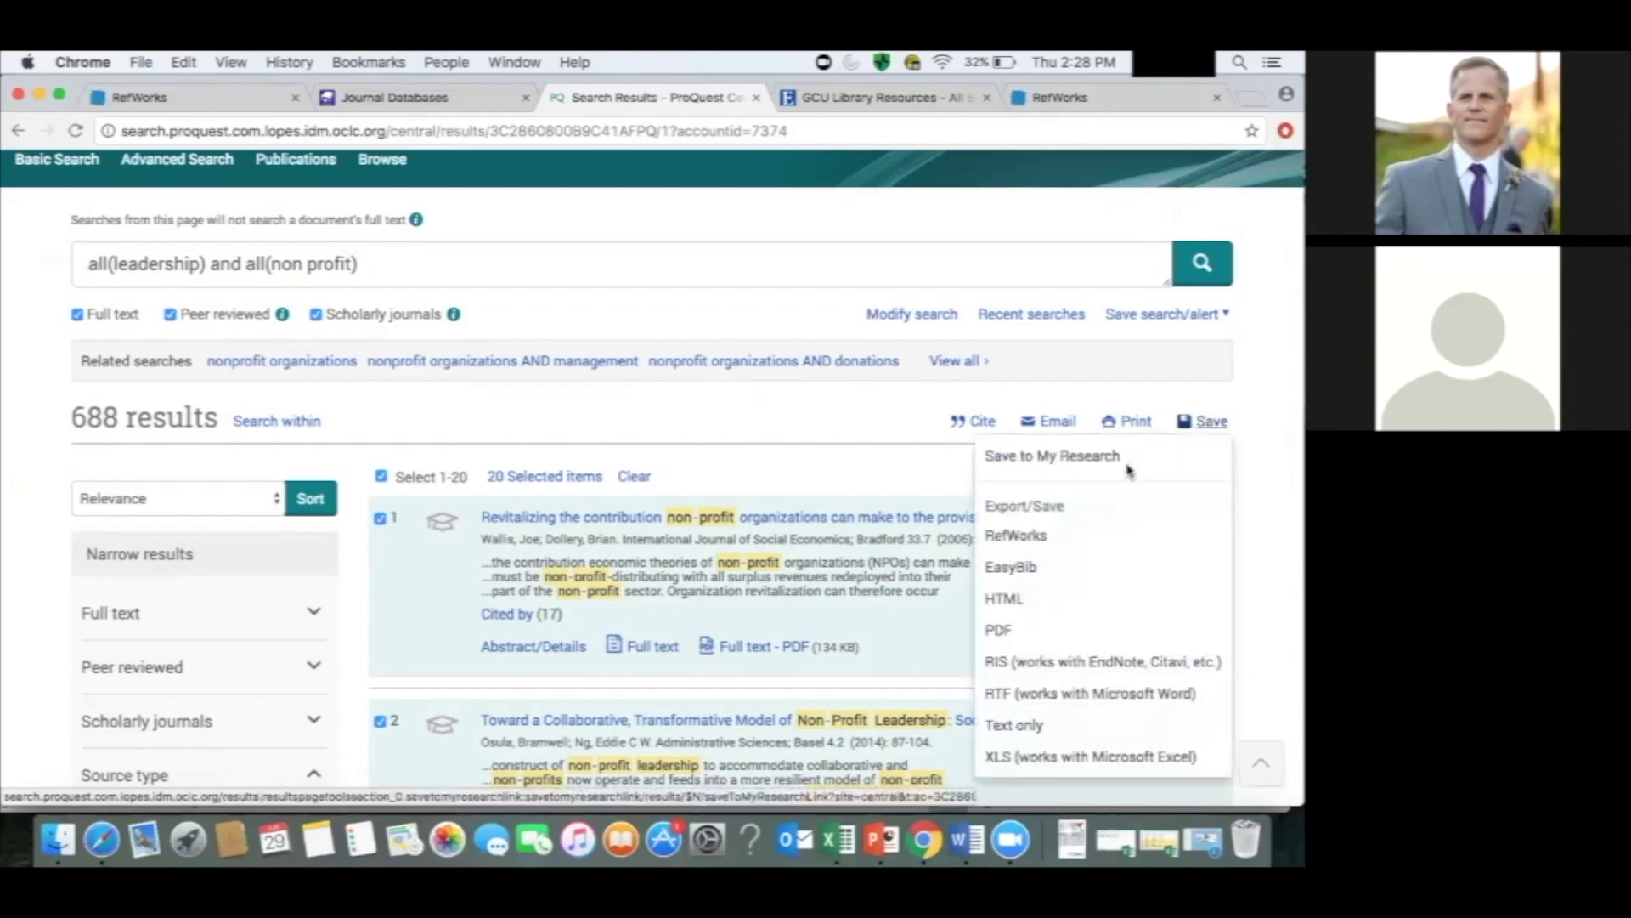
click(1034, 544)
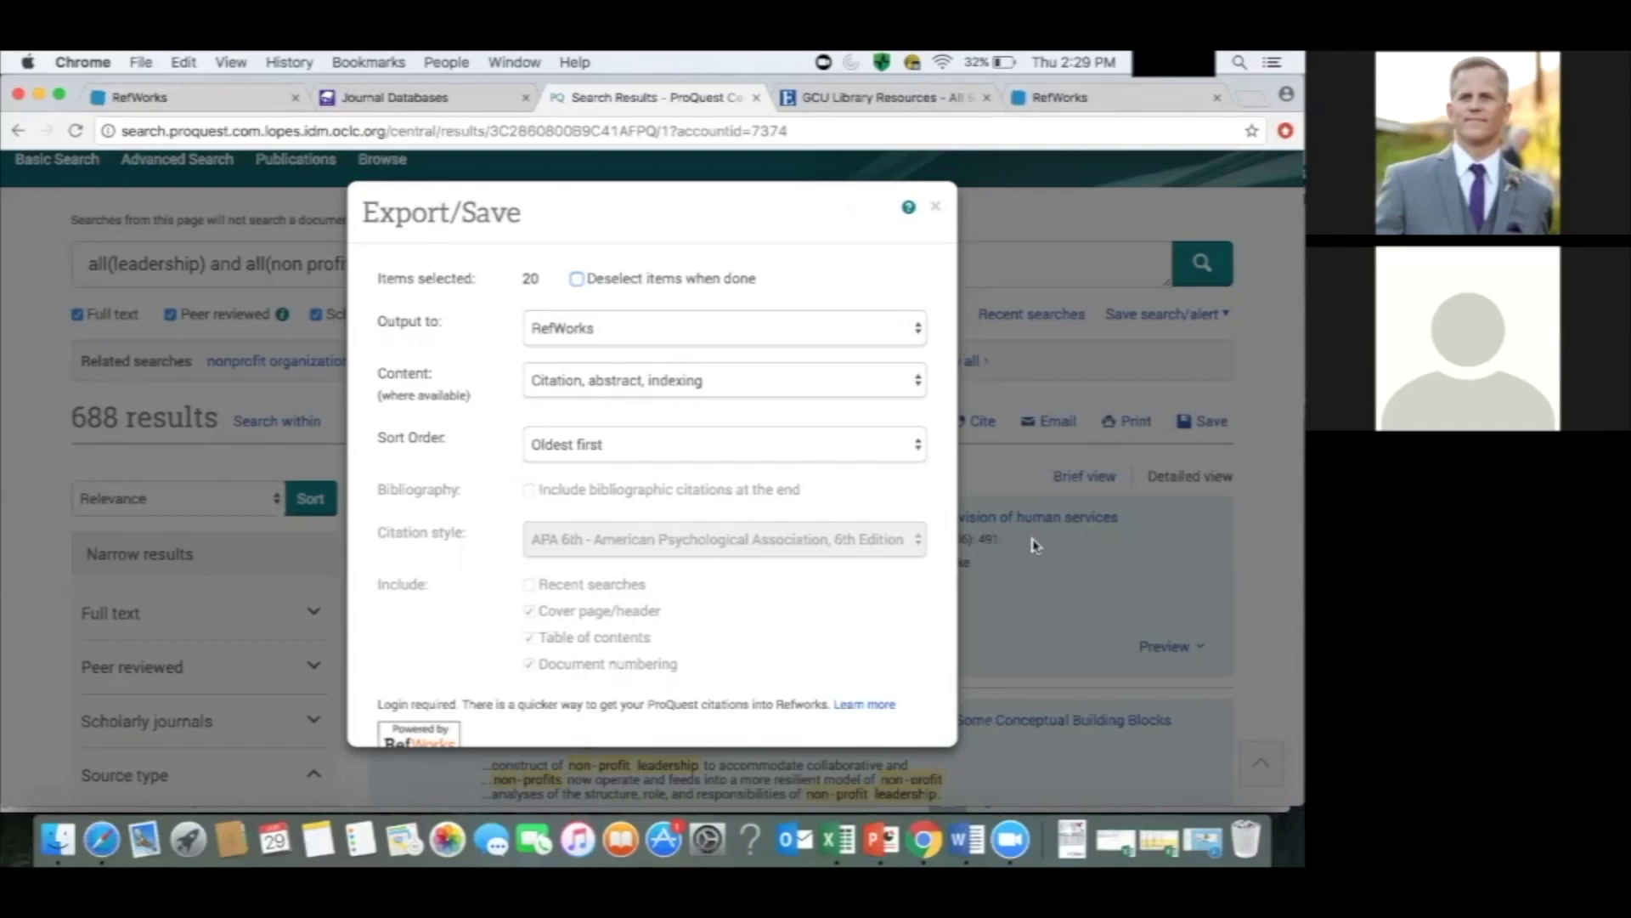
scroll(854, 654, down, 3)
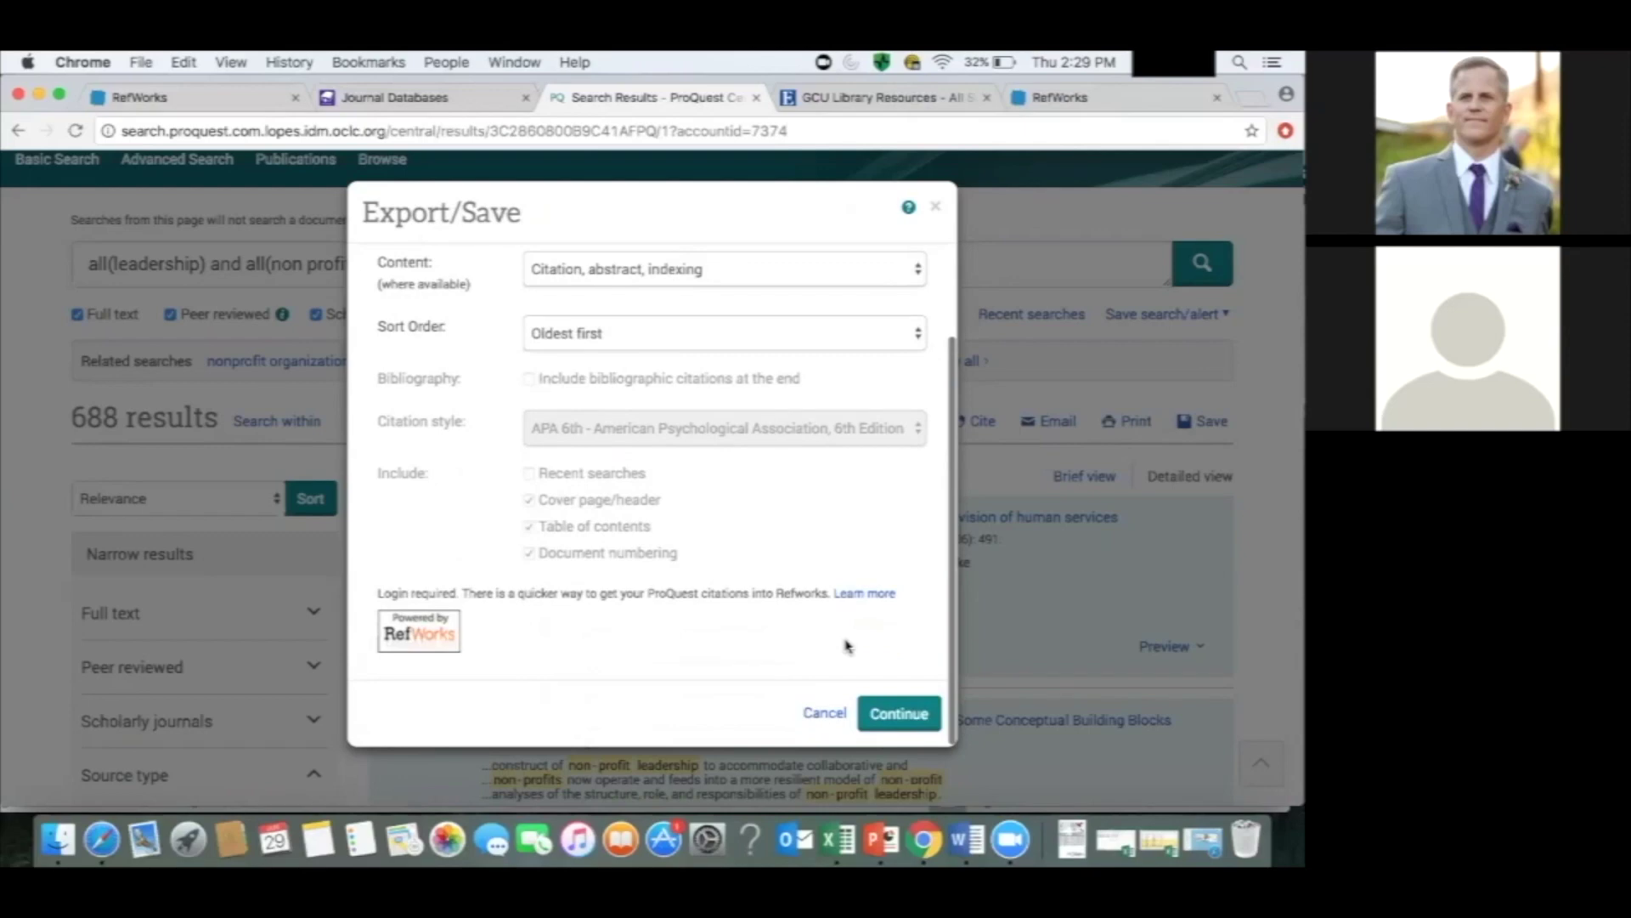
click(881, 718)
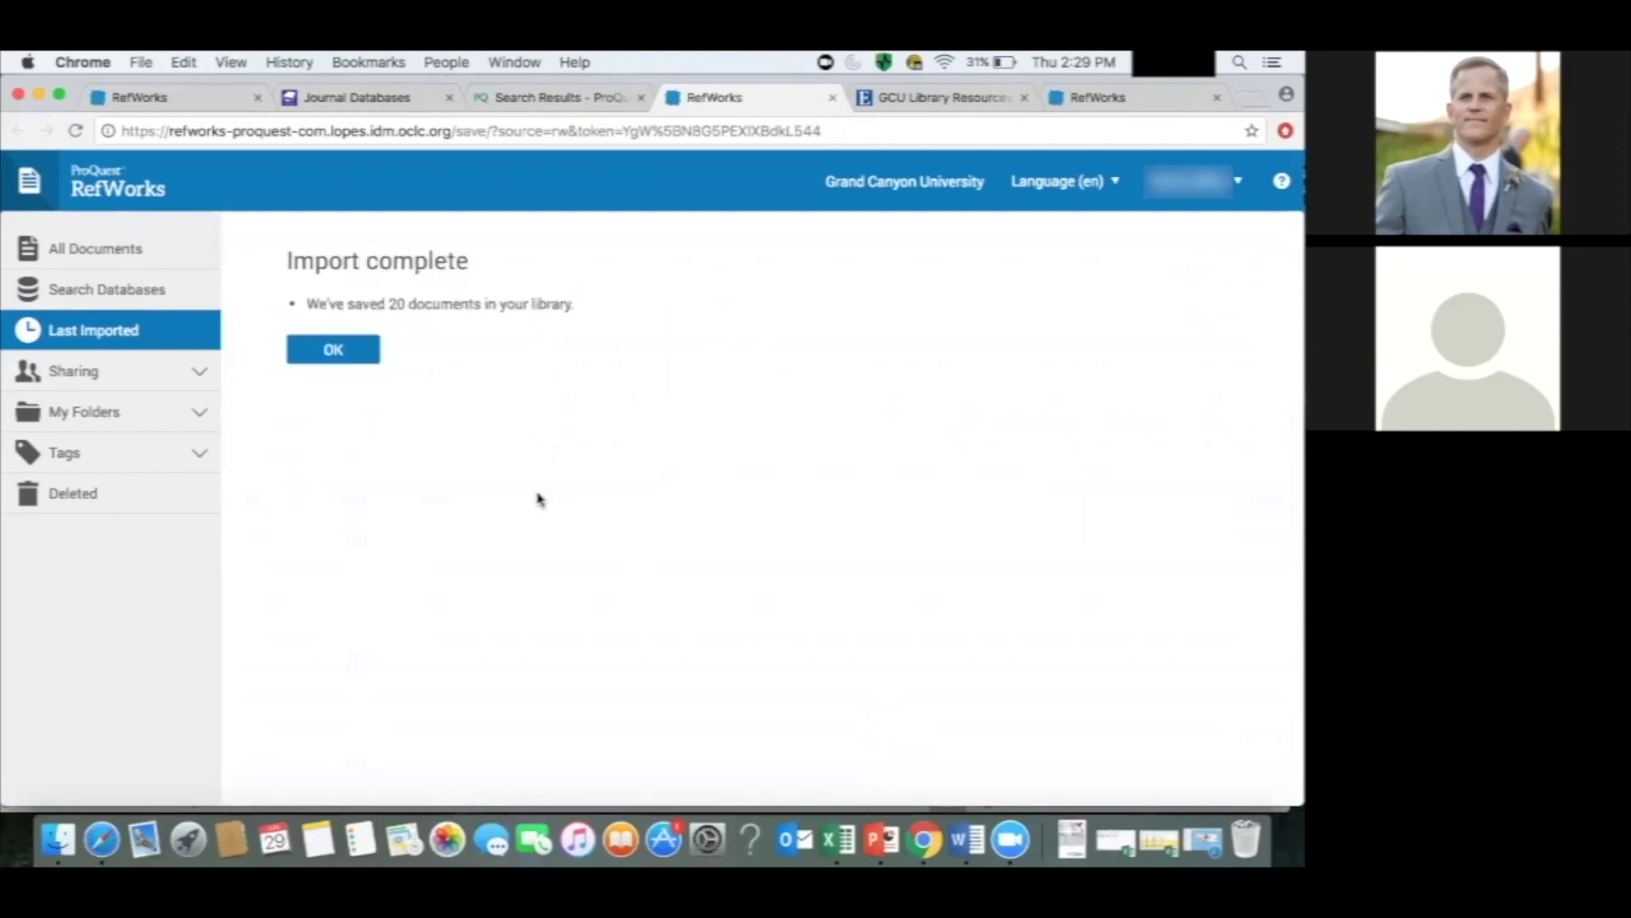
View the RefWorks library, select all 22 last-imported references, and bring up the cite menu.
click(334, 355)
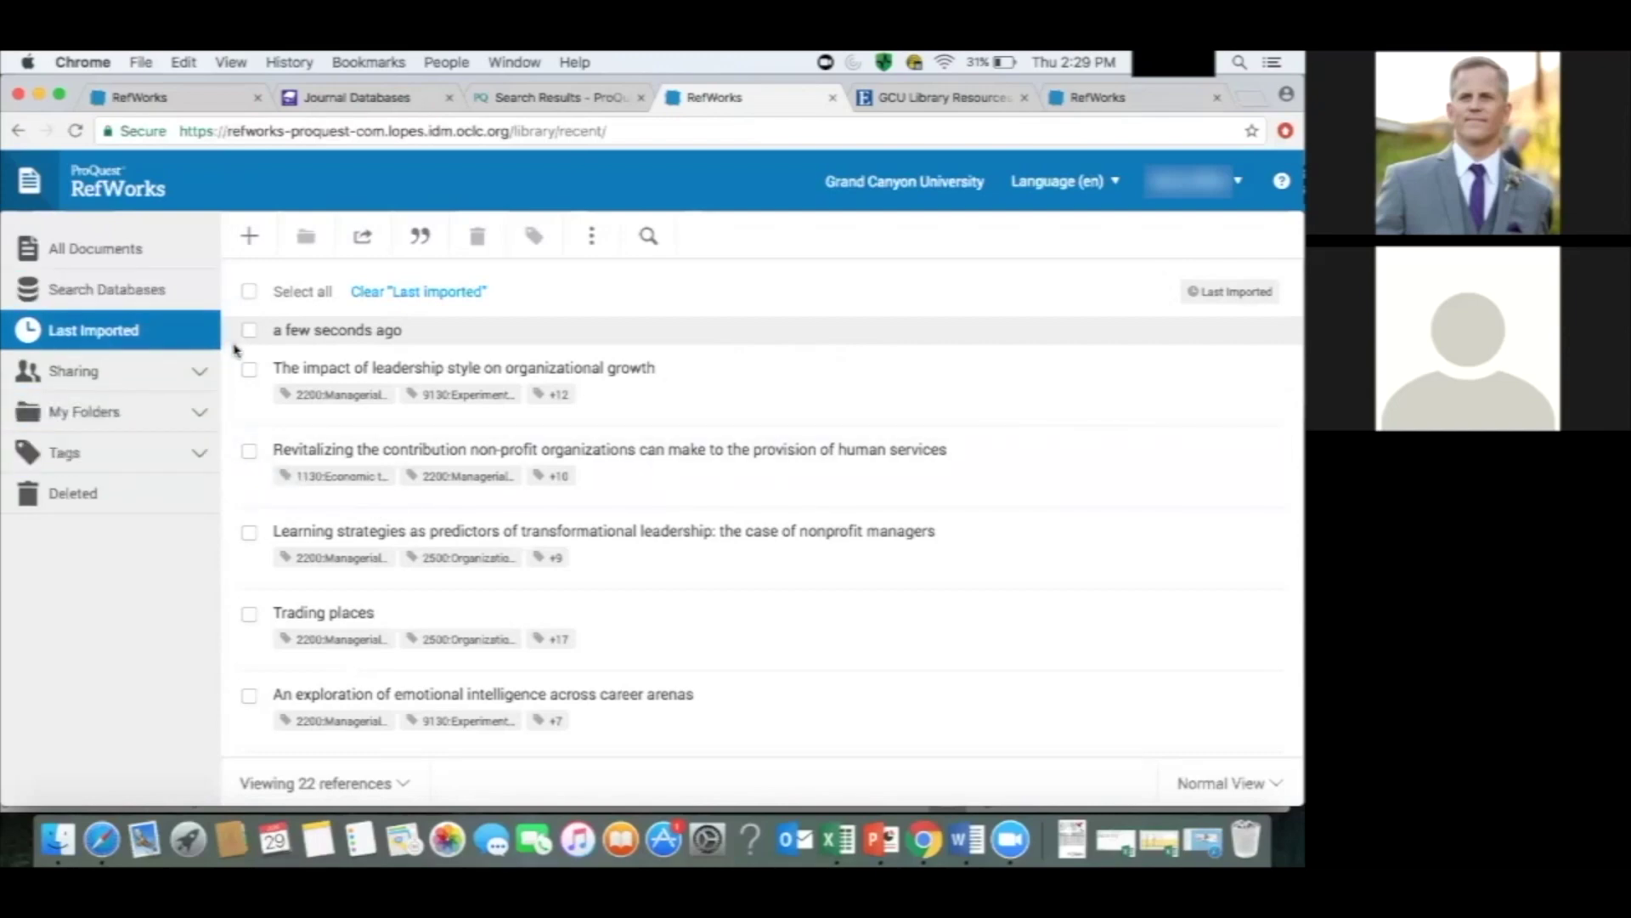
click(249, 293)
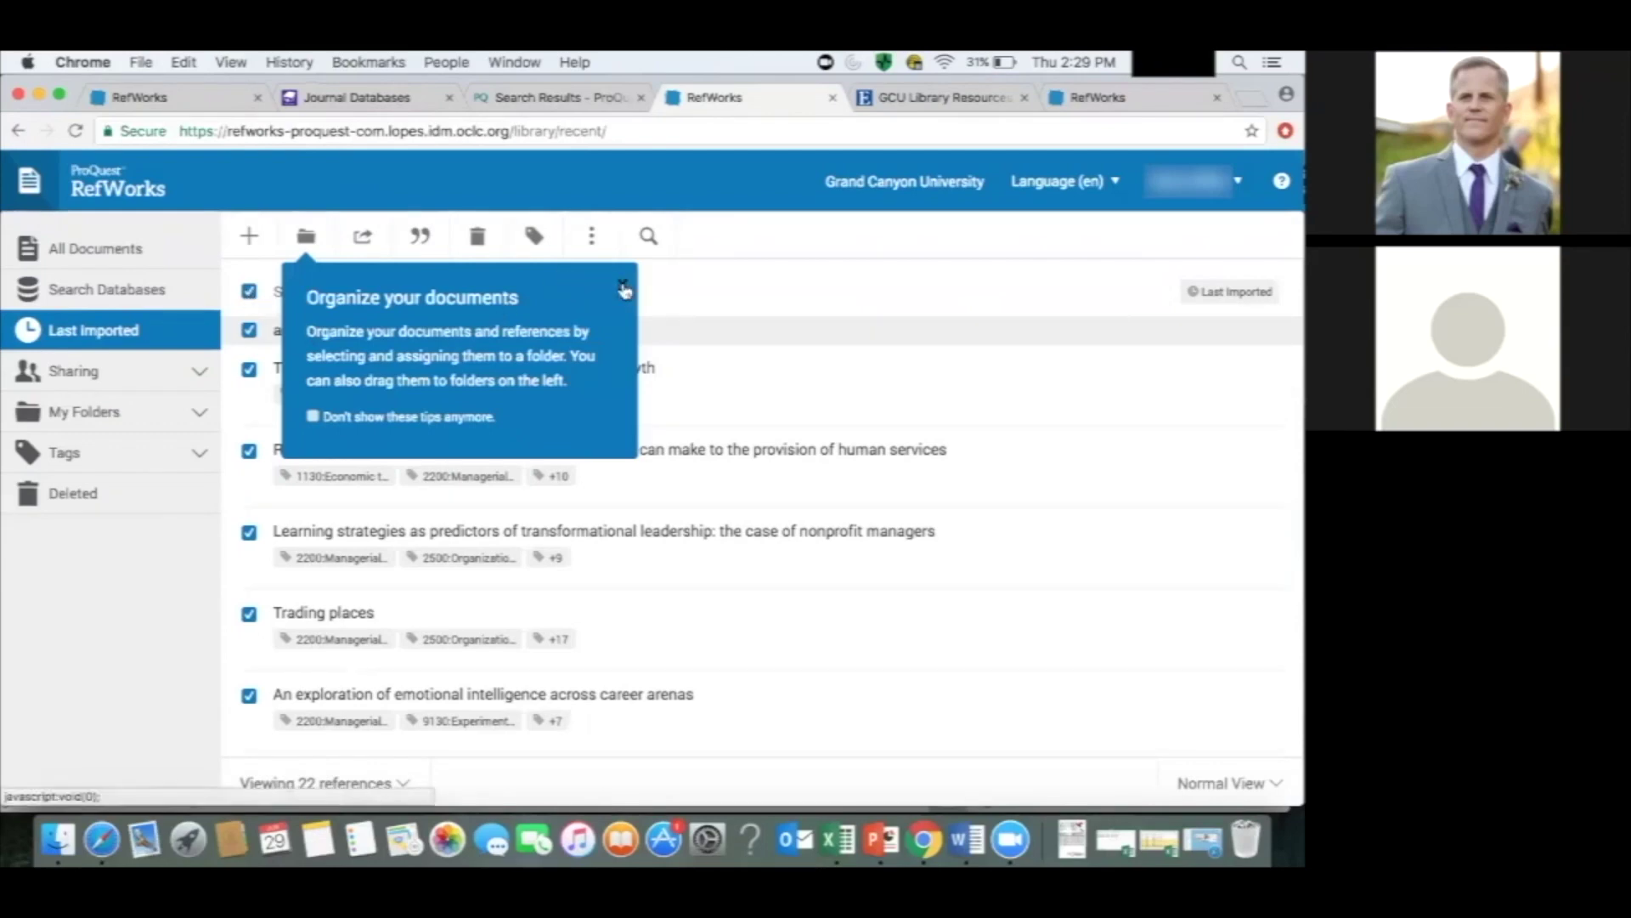
click(624, 289)
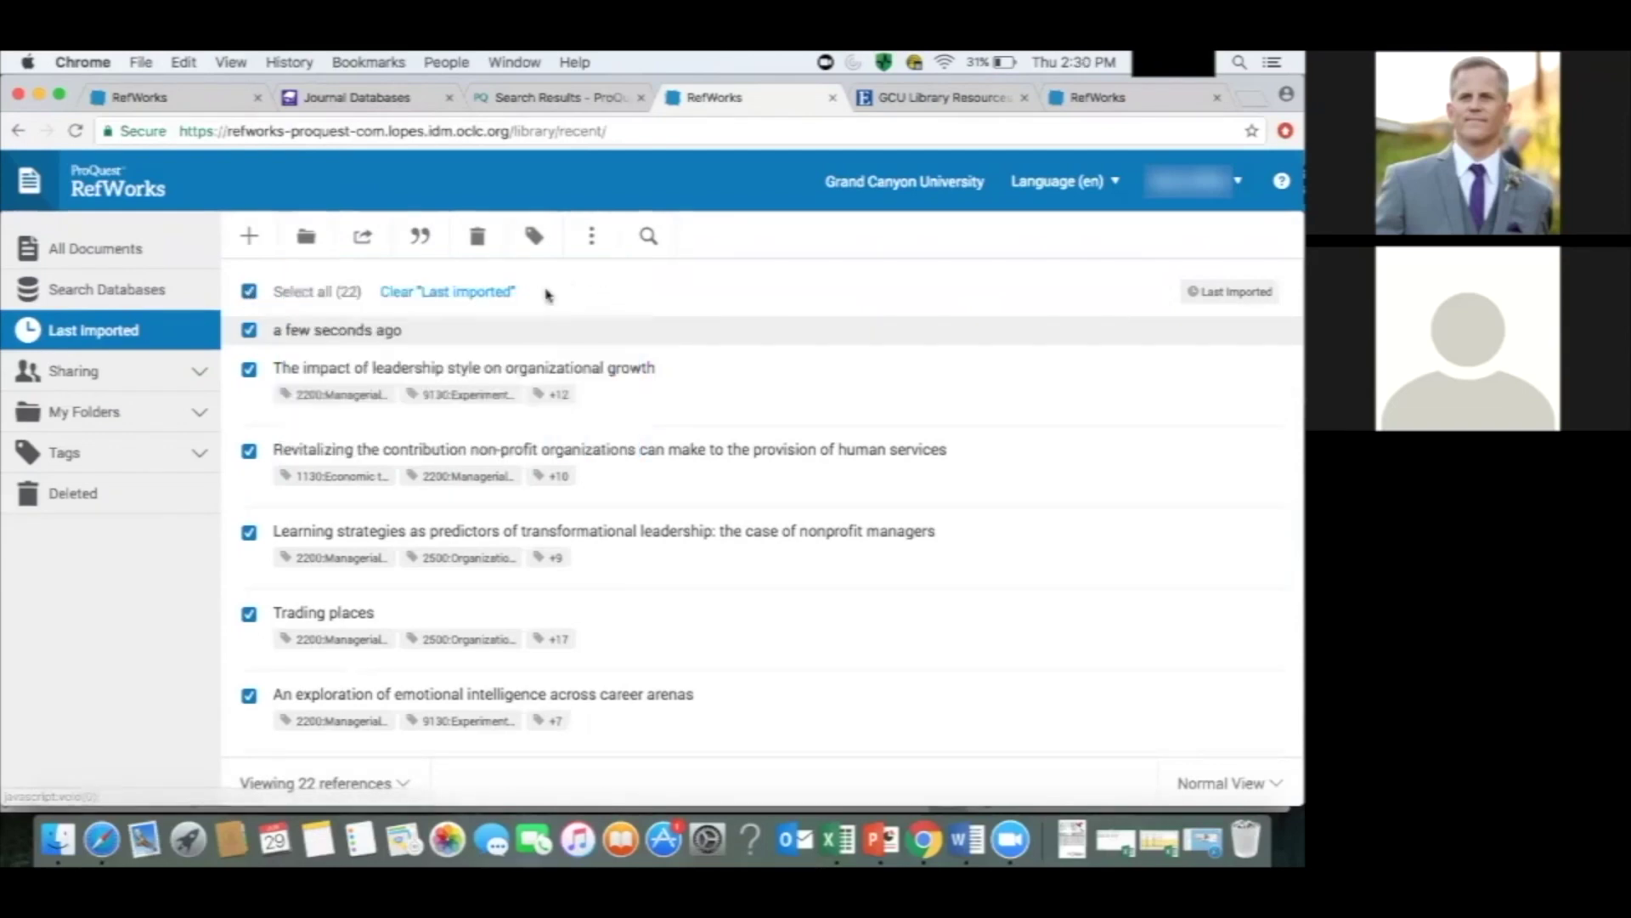
click(421, 238)
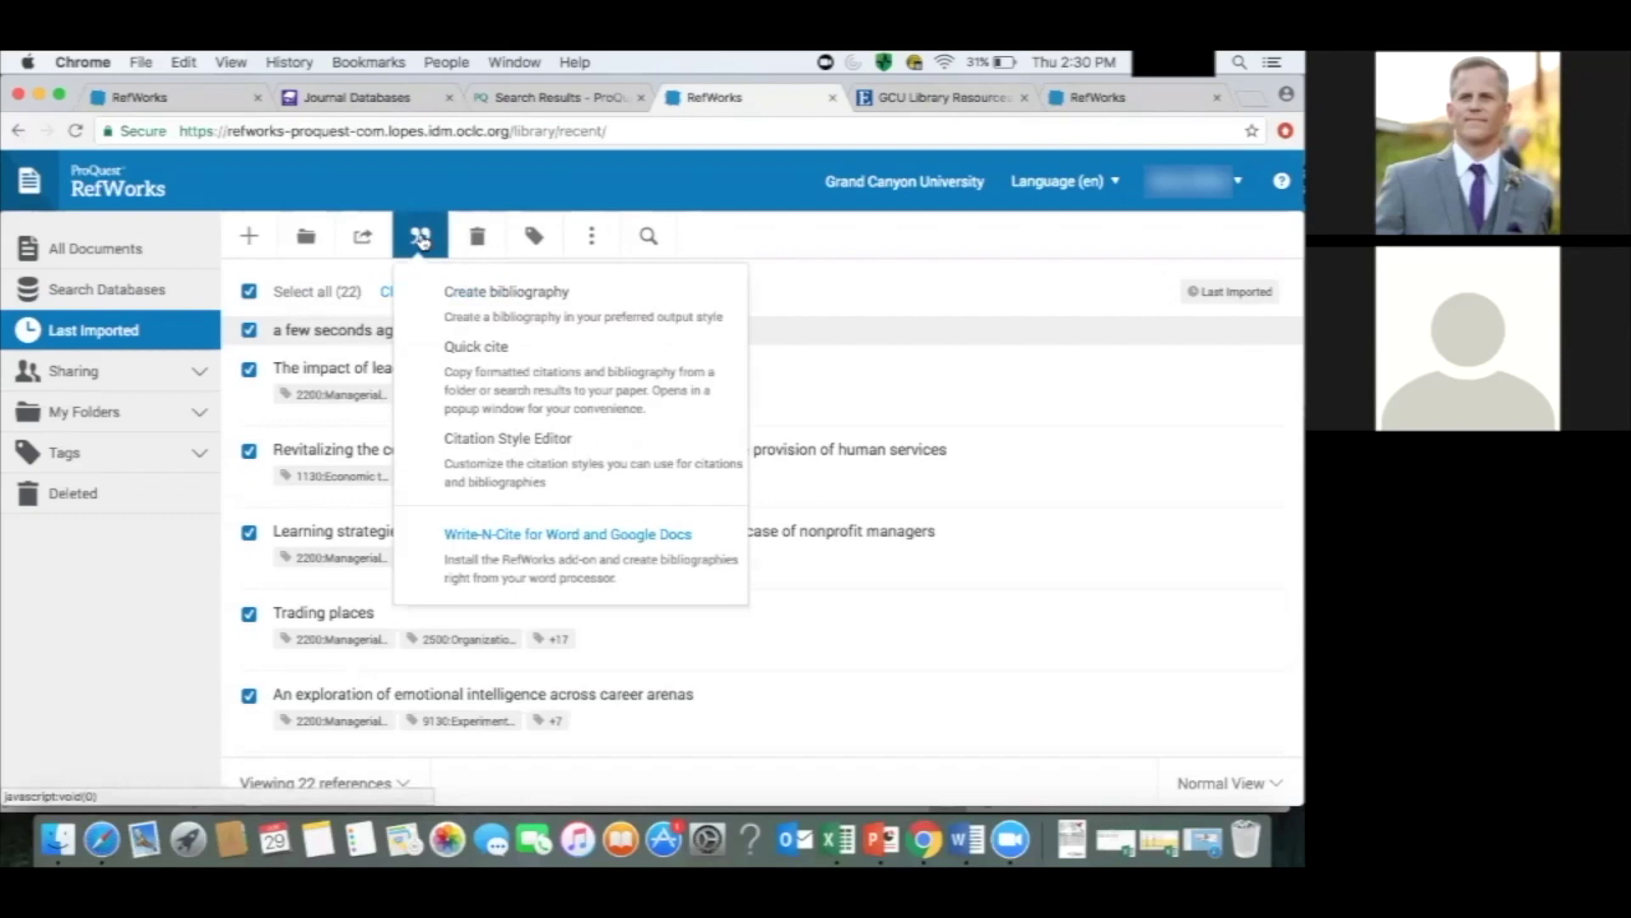
Create an APA 6th bibliography of the 22 references, review it, and copy it to the clipboard.
click(448, 330)
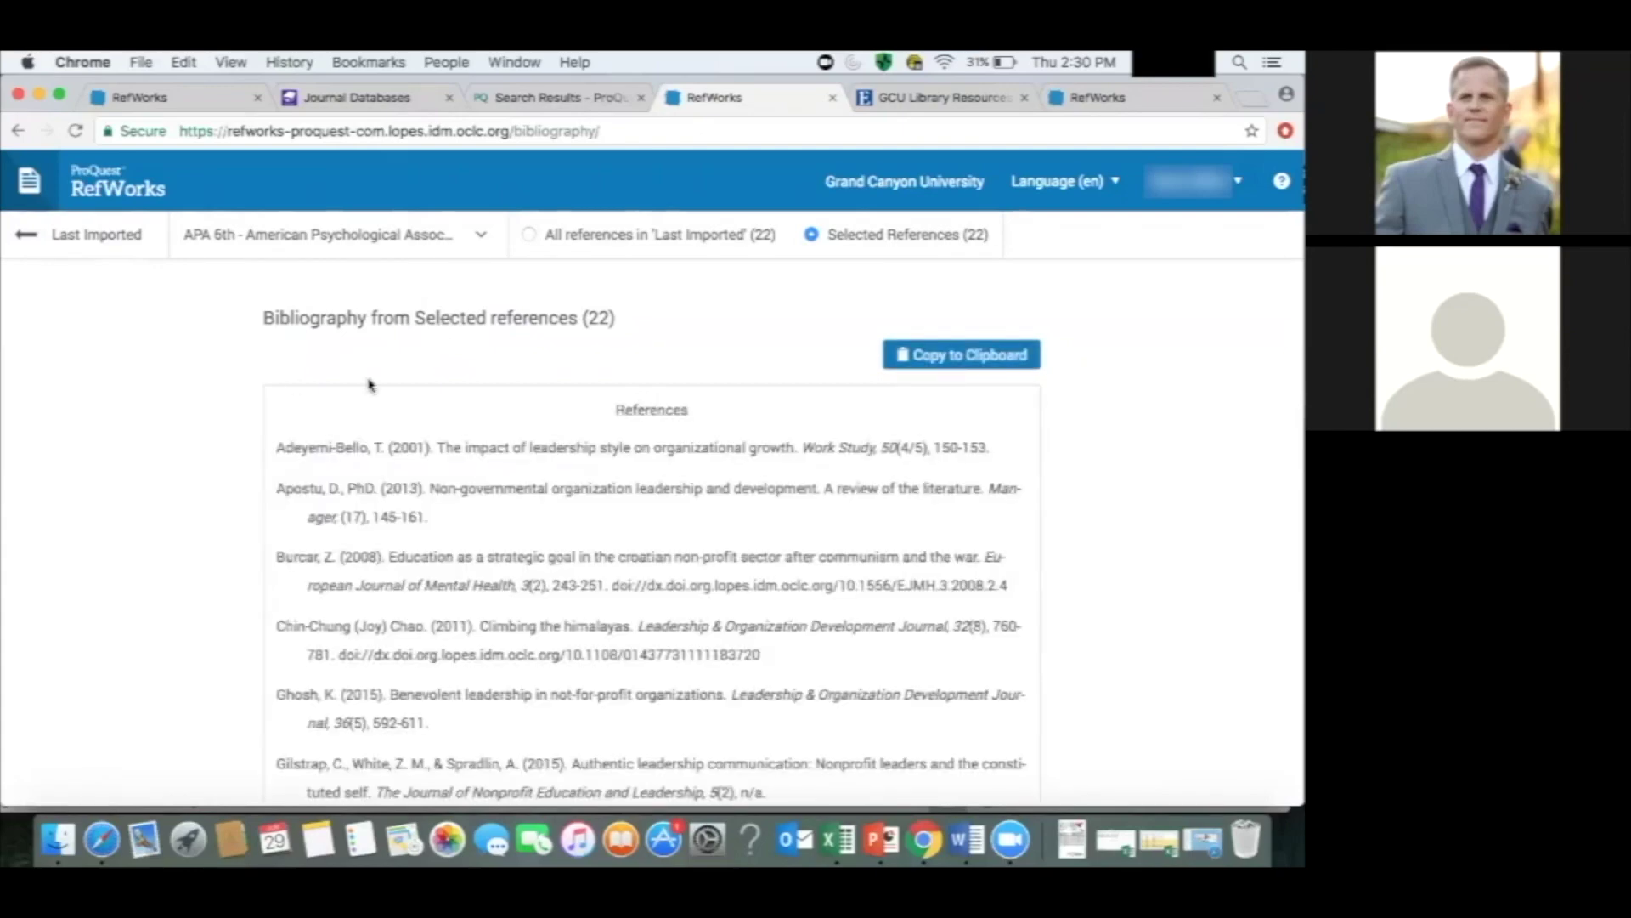
scroll(1075, 438, down, 1)
scroll(1075, 438, down, 12)
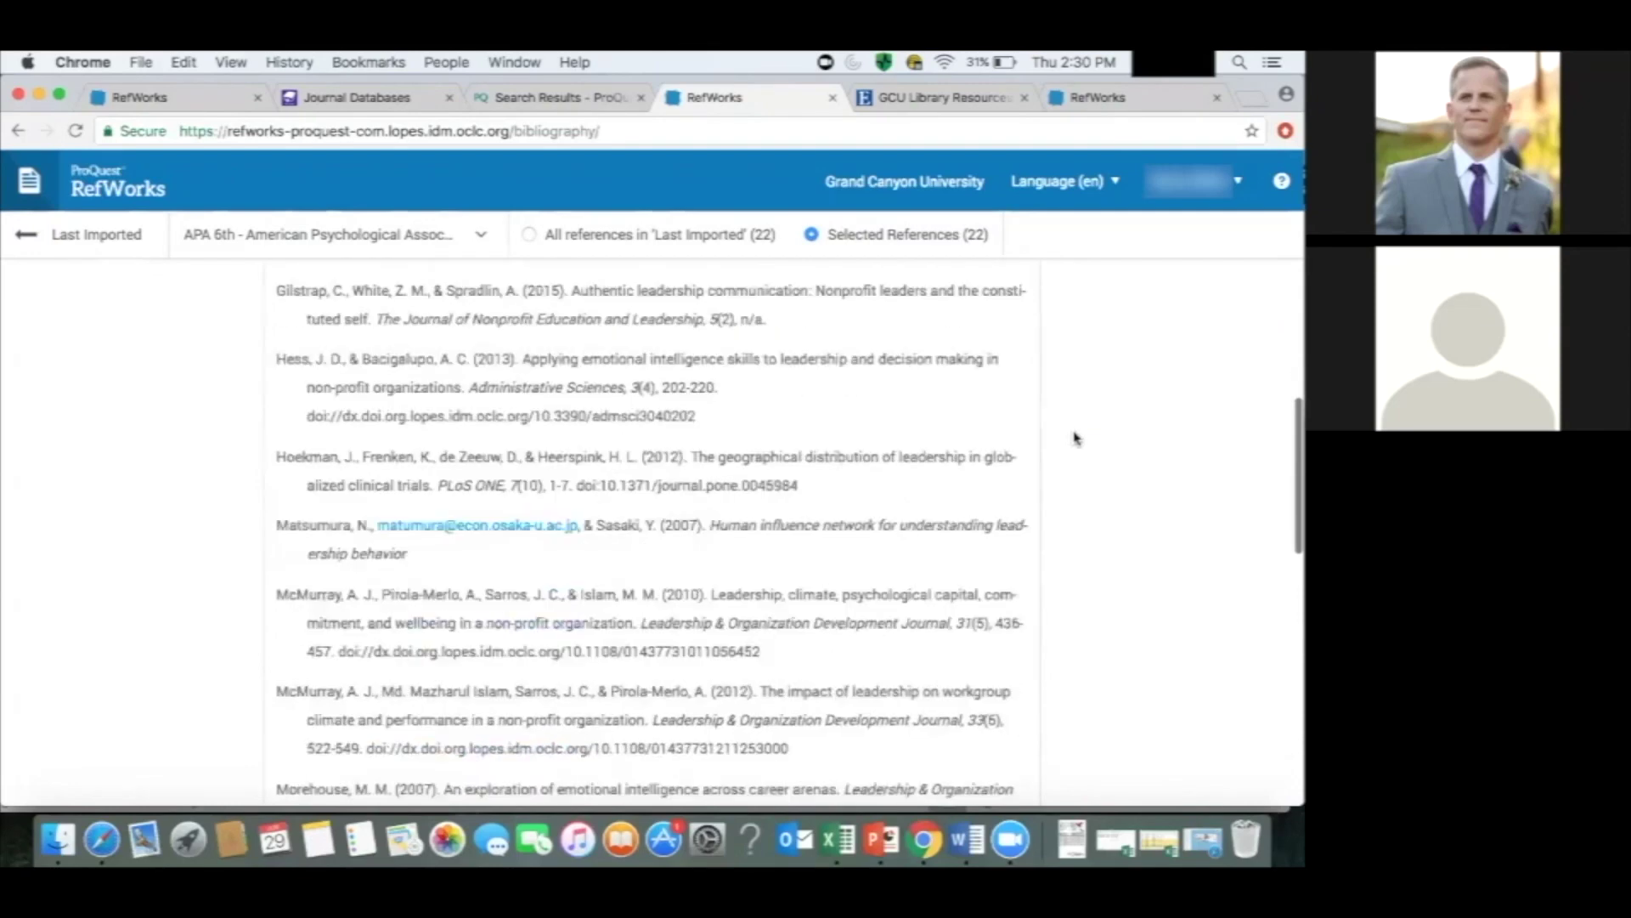
scroll(1076, 438, down, 10)
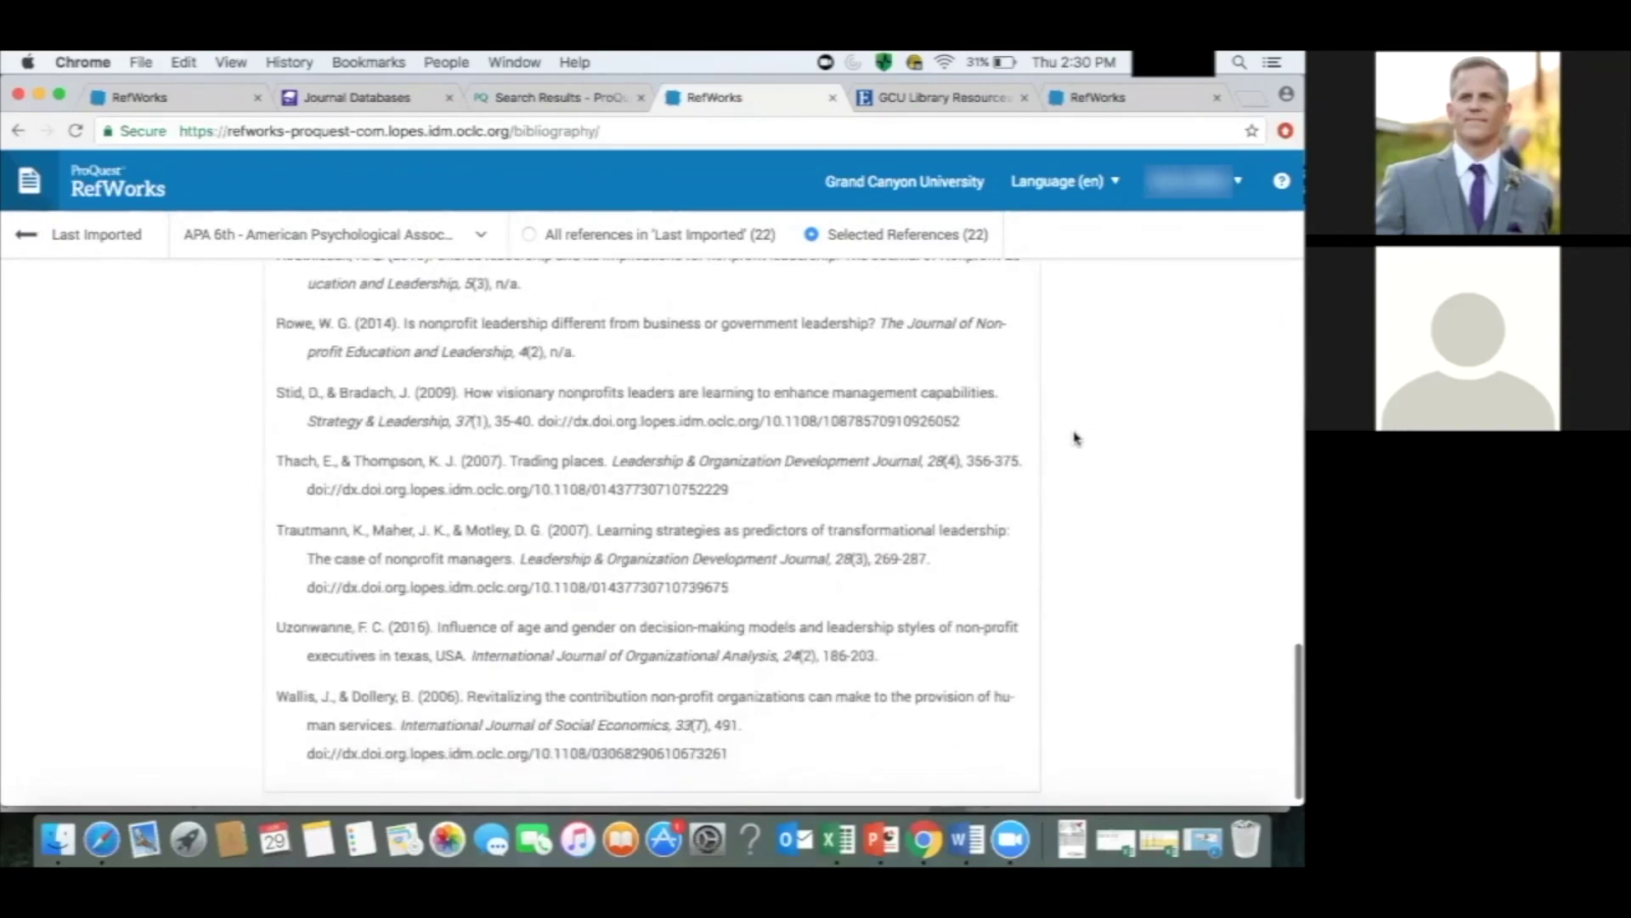
scroll(1075, 437, up, 2)
scroll(1075, 437, up, 15)
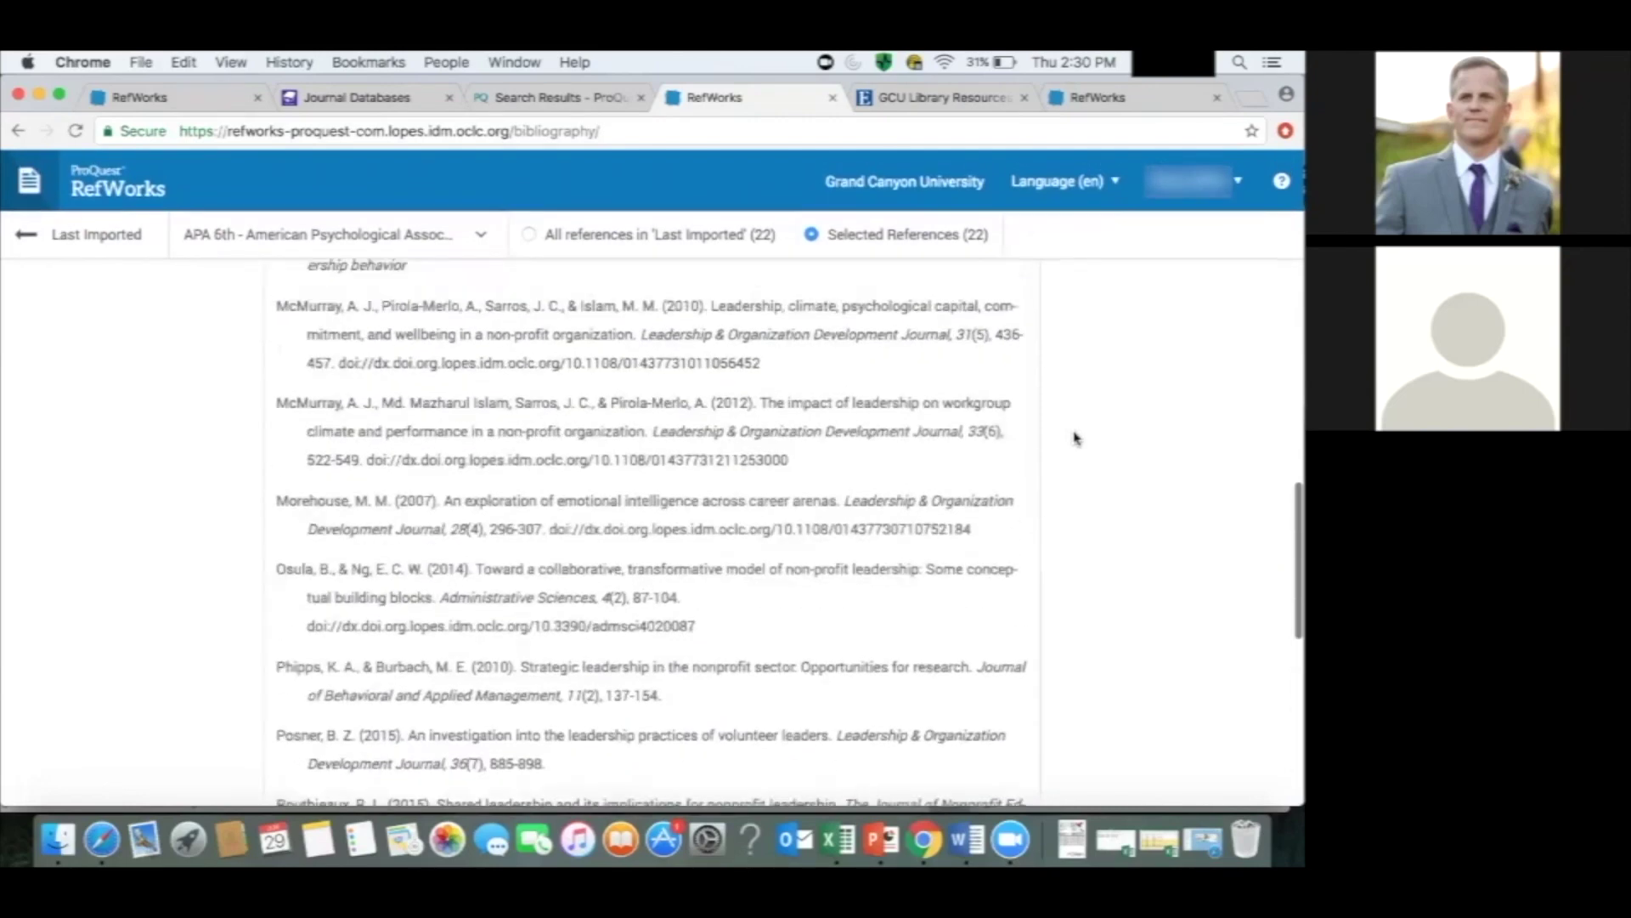
scroll(1075, 438, up, 5)
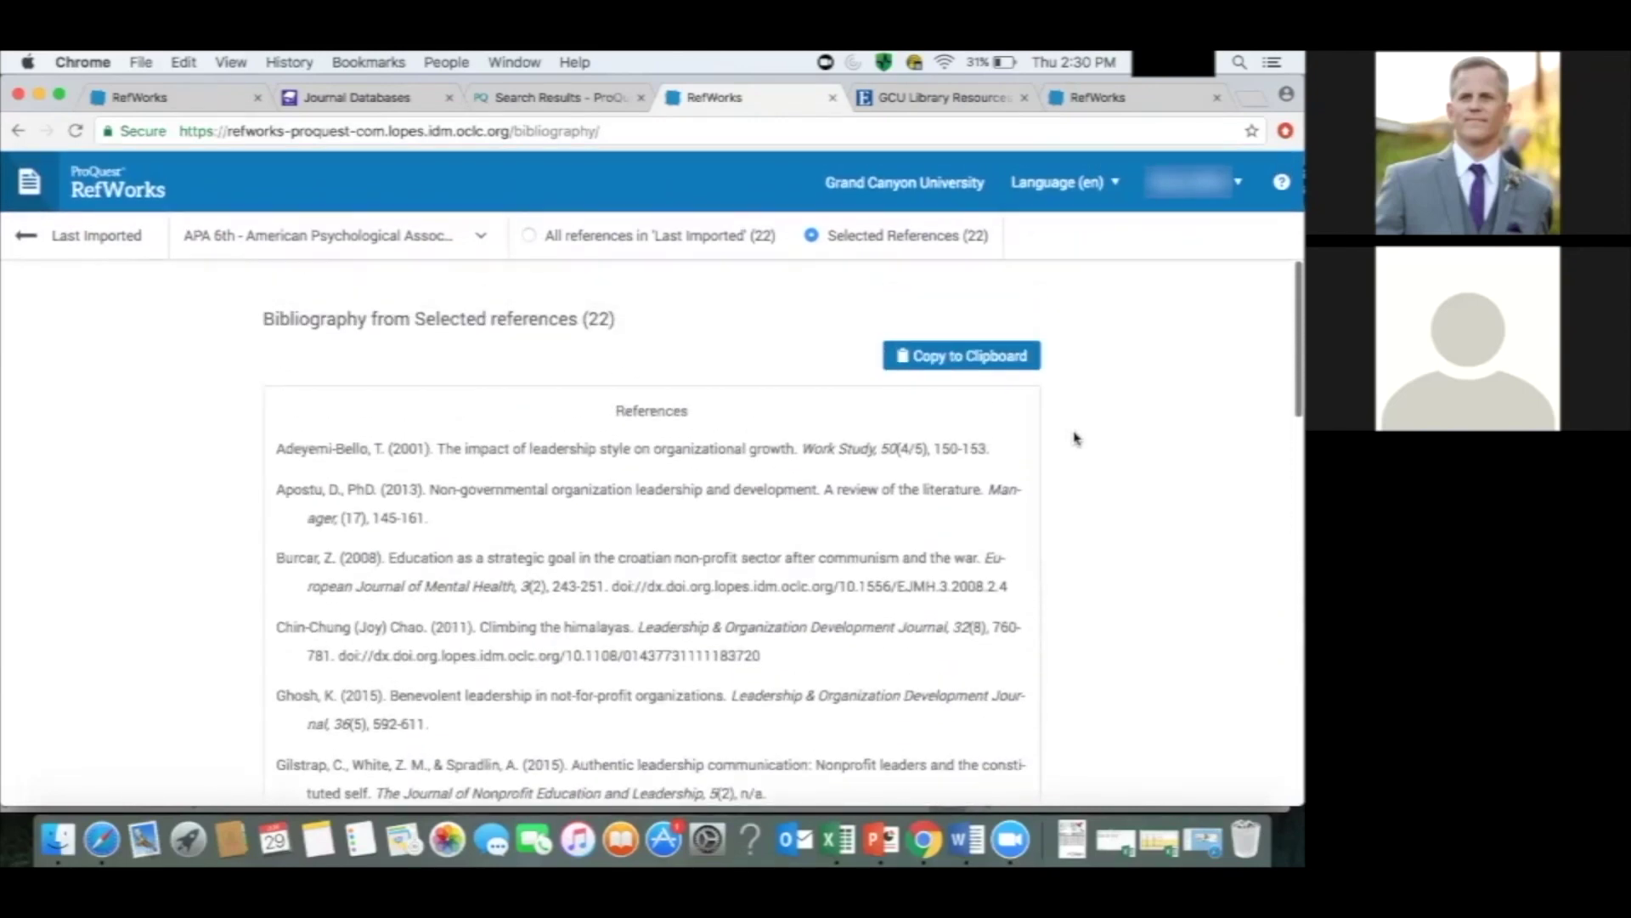
click(1007, 357)
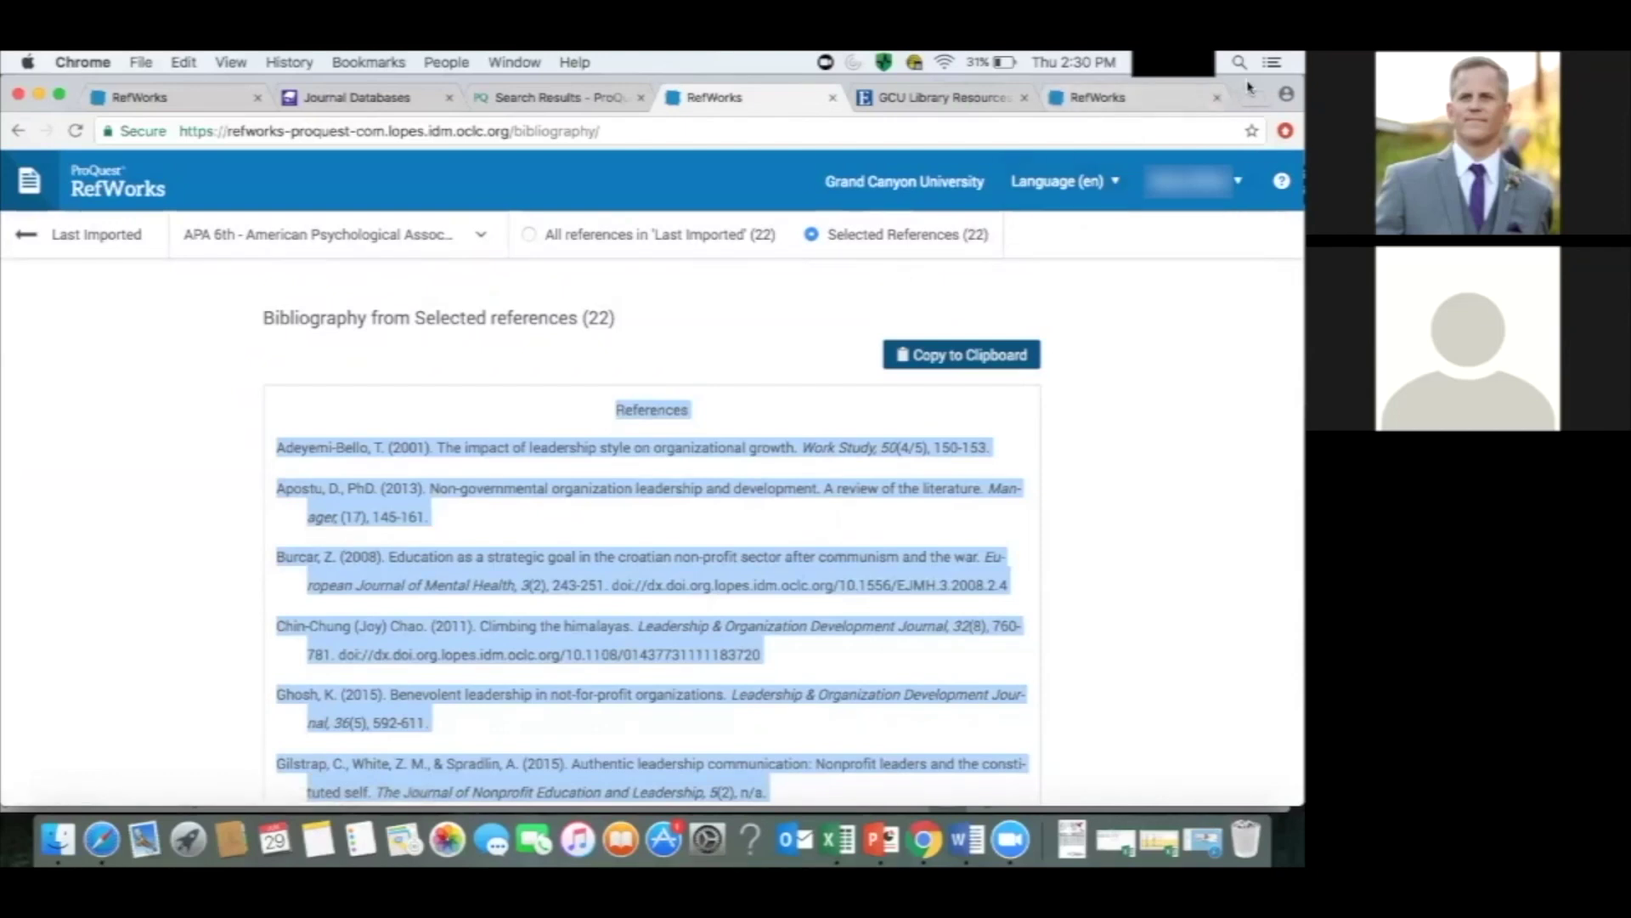
drag(1240, 109, 896, 118)
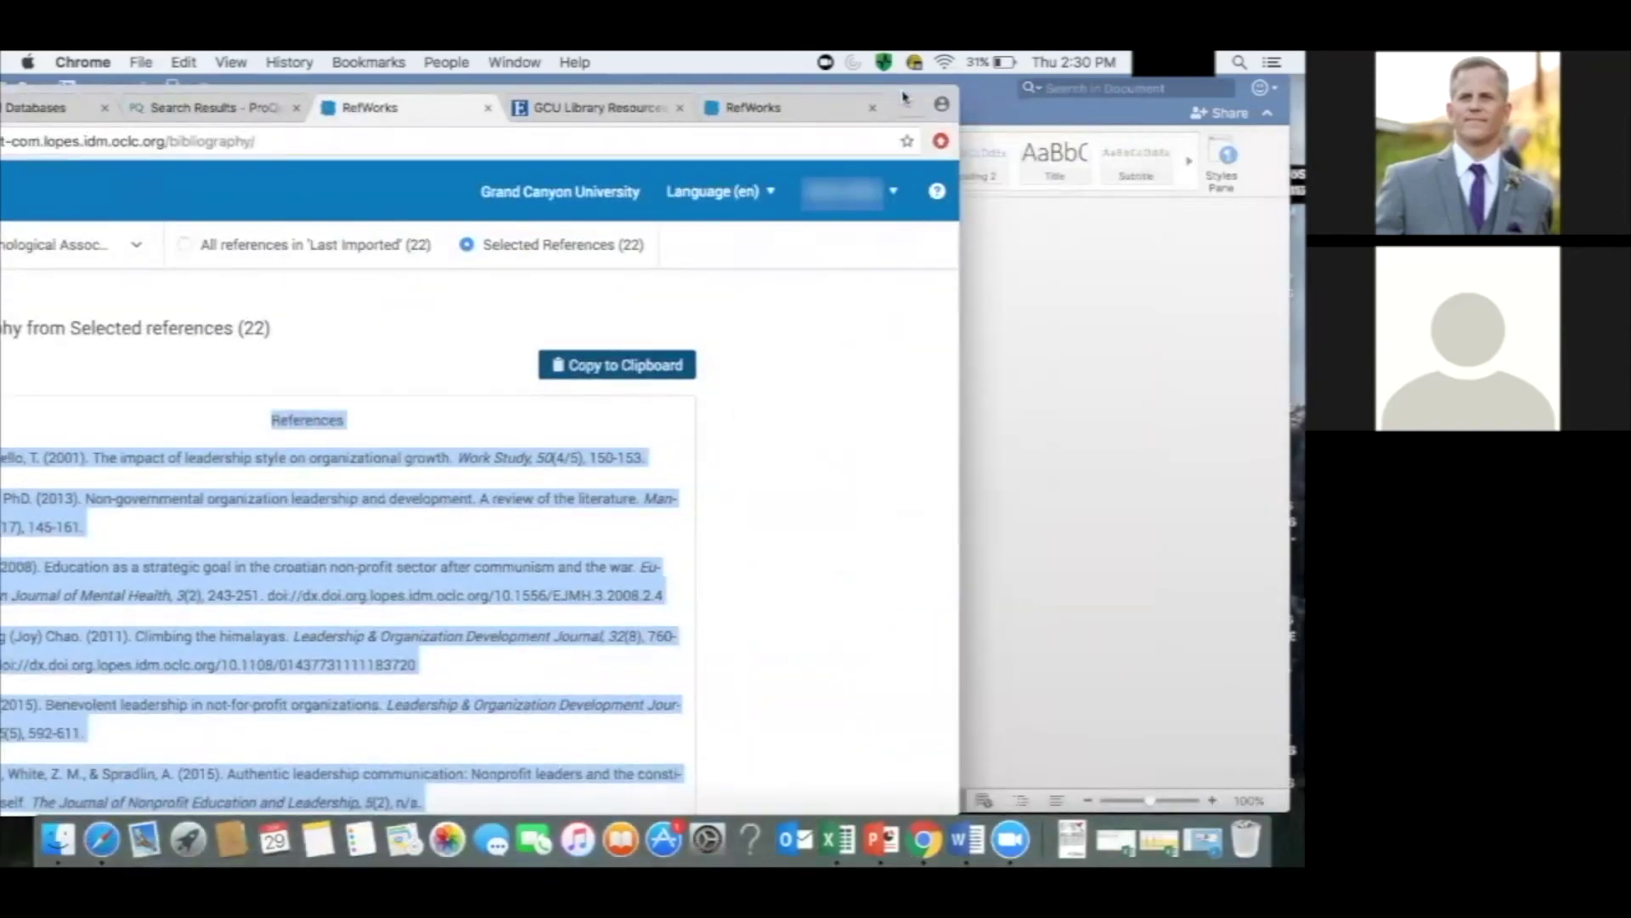
Paste the copied APA References list into the blank Word document.
double_click(956, 94)
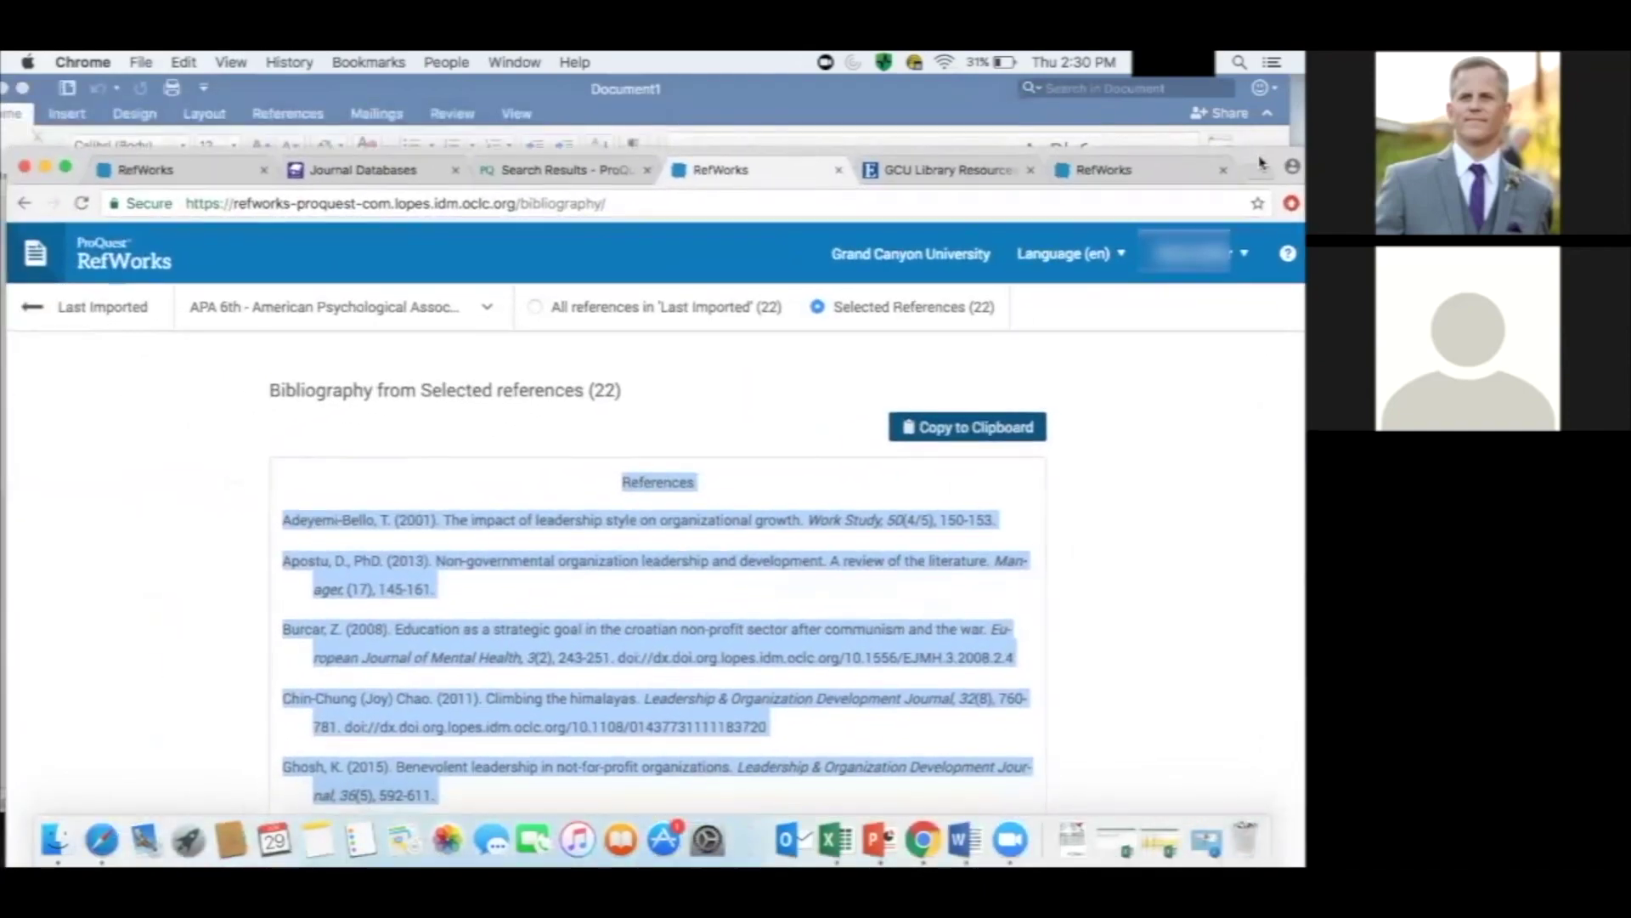
click(952, 100)
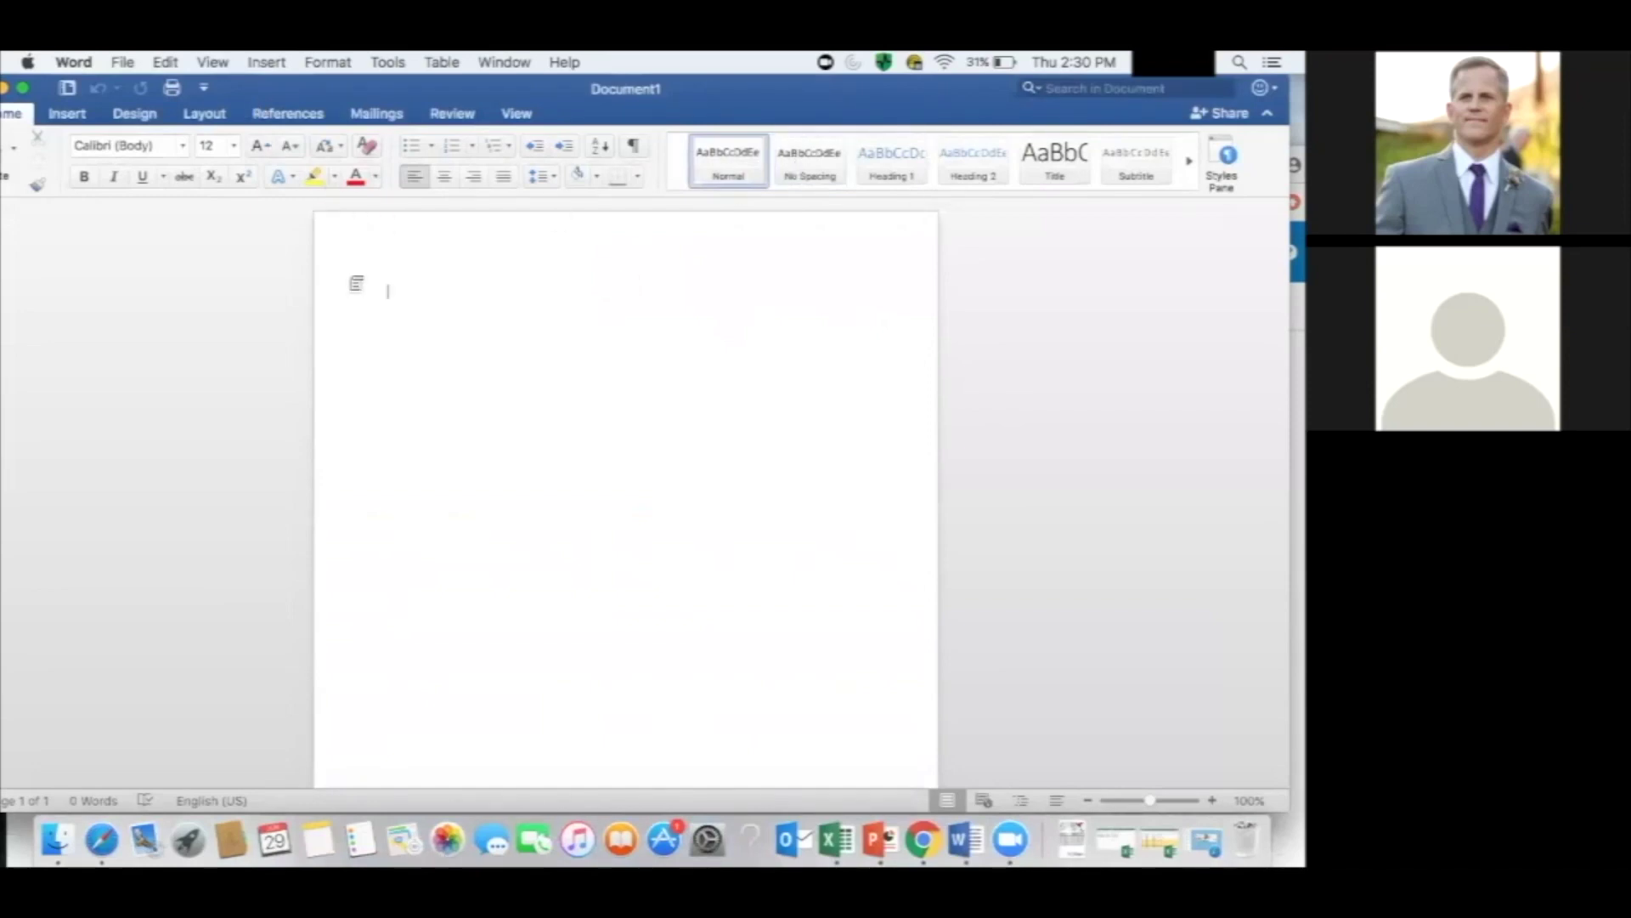
right_click(353, 282)
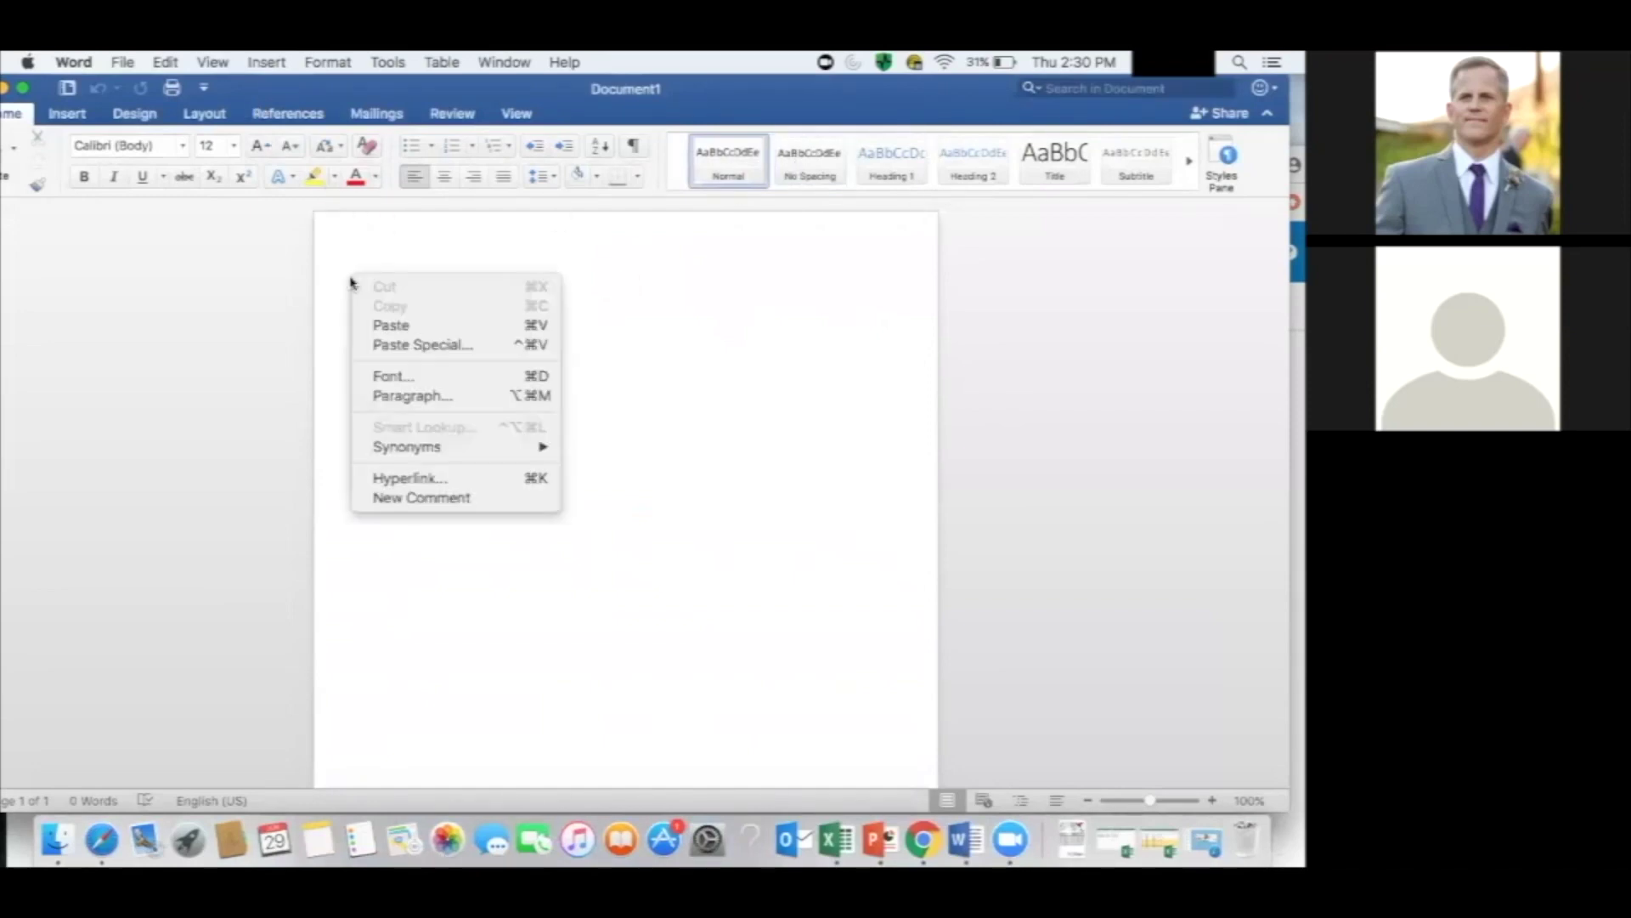
click(378, 324)
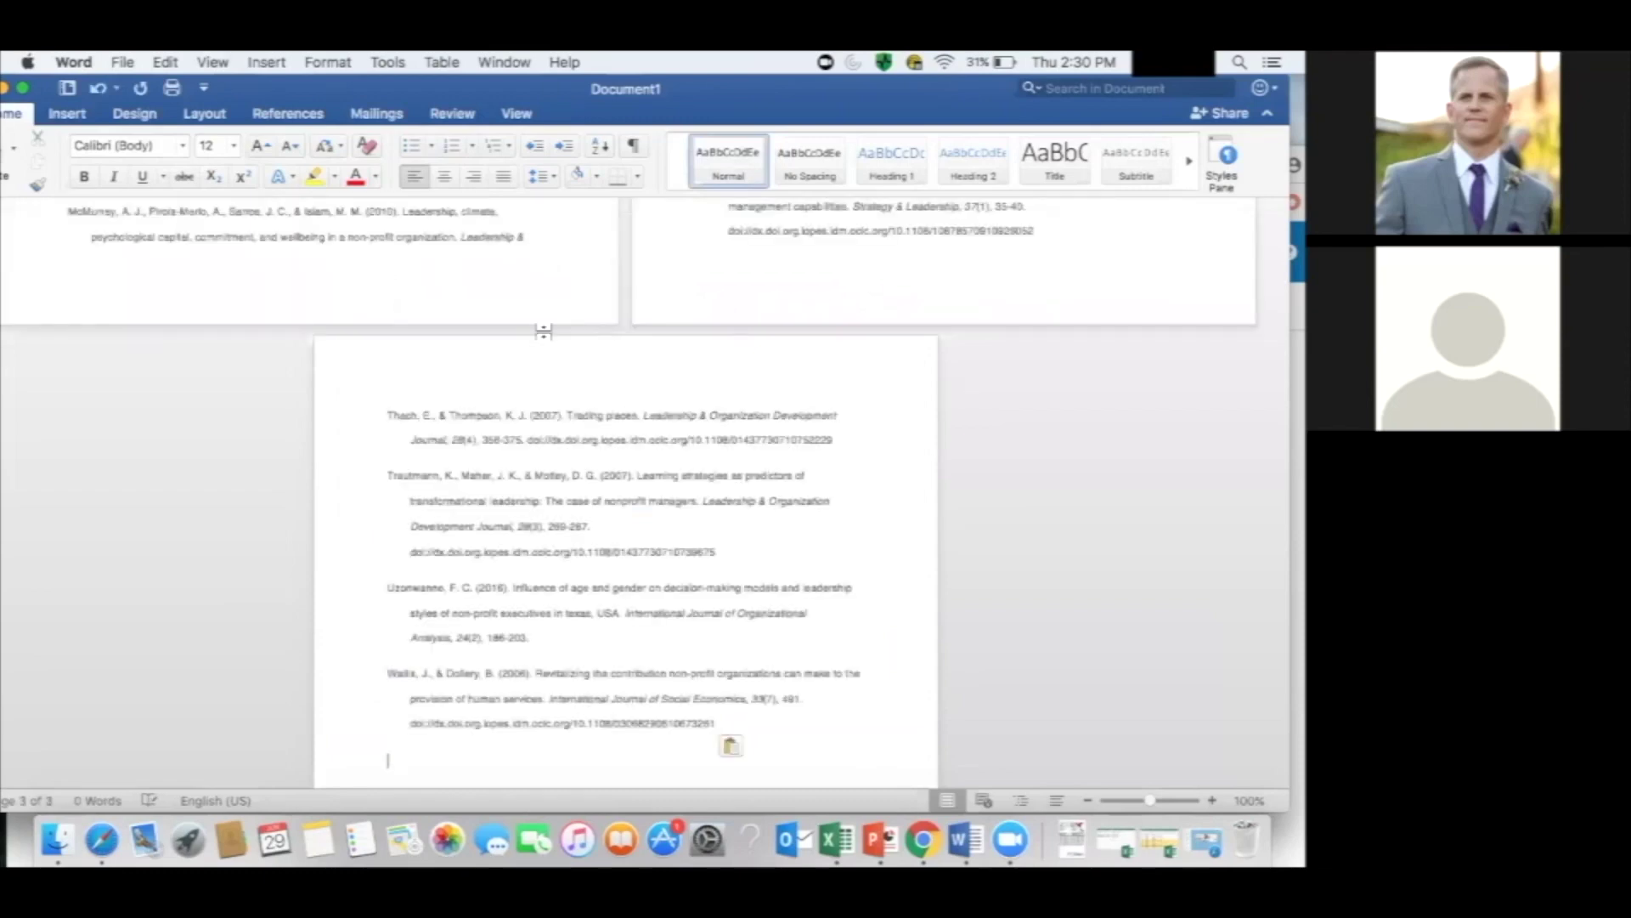
scroll(544, 331, up, 10)
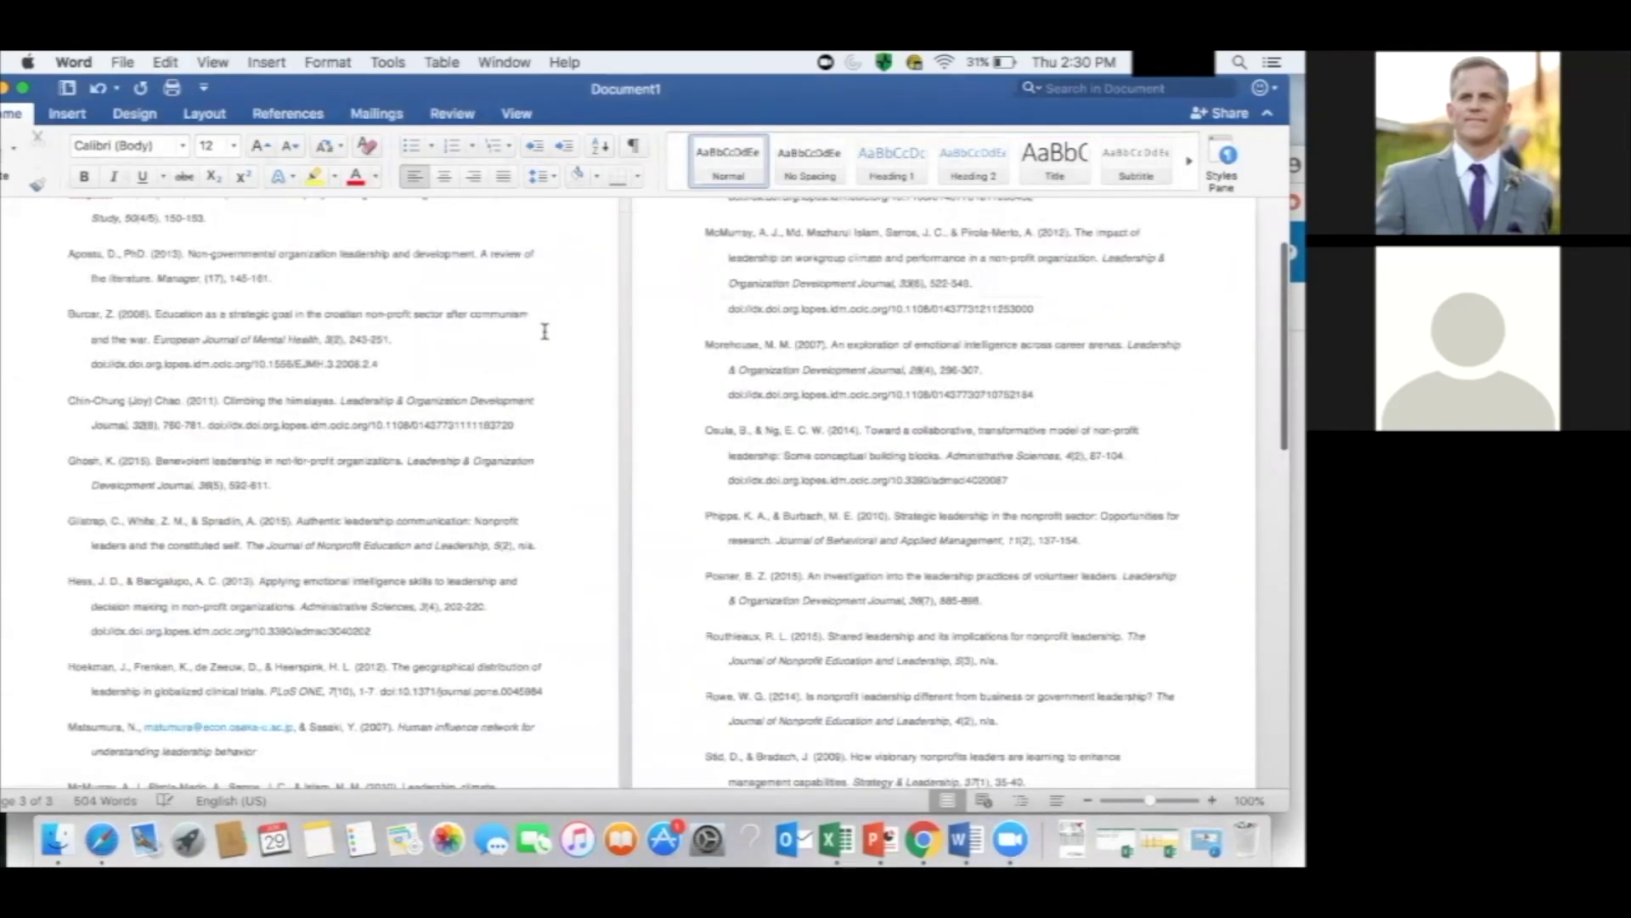
scroll(544, 332, up, 3)
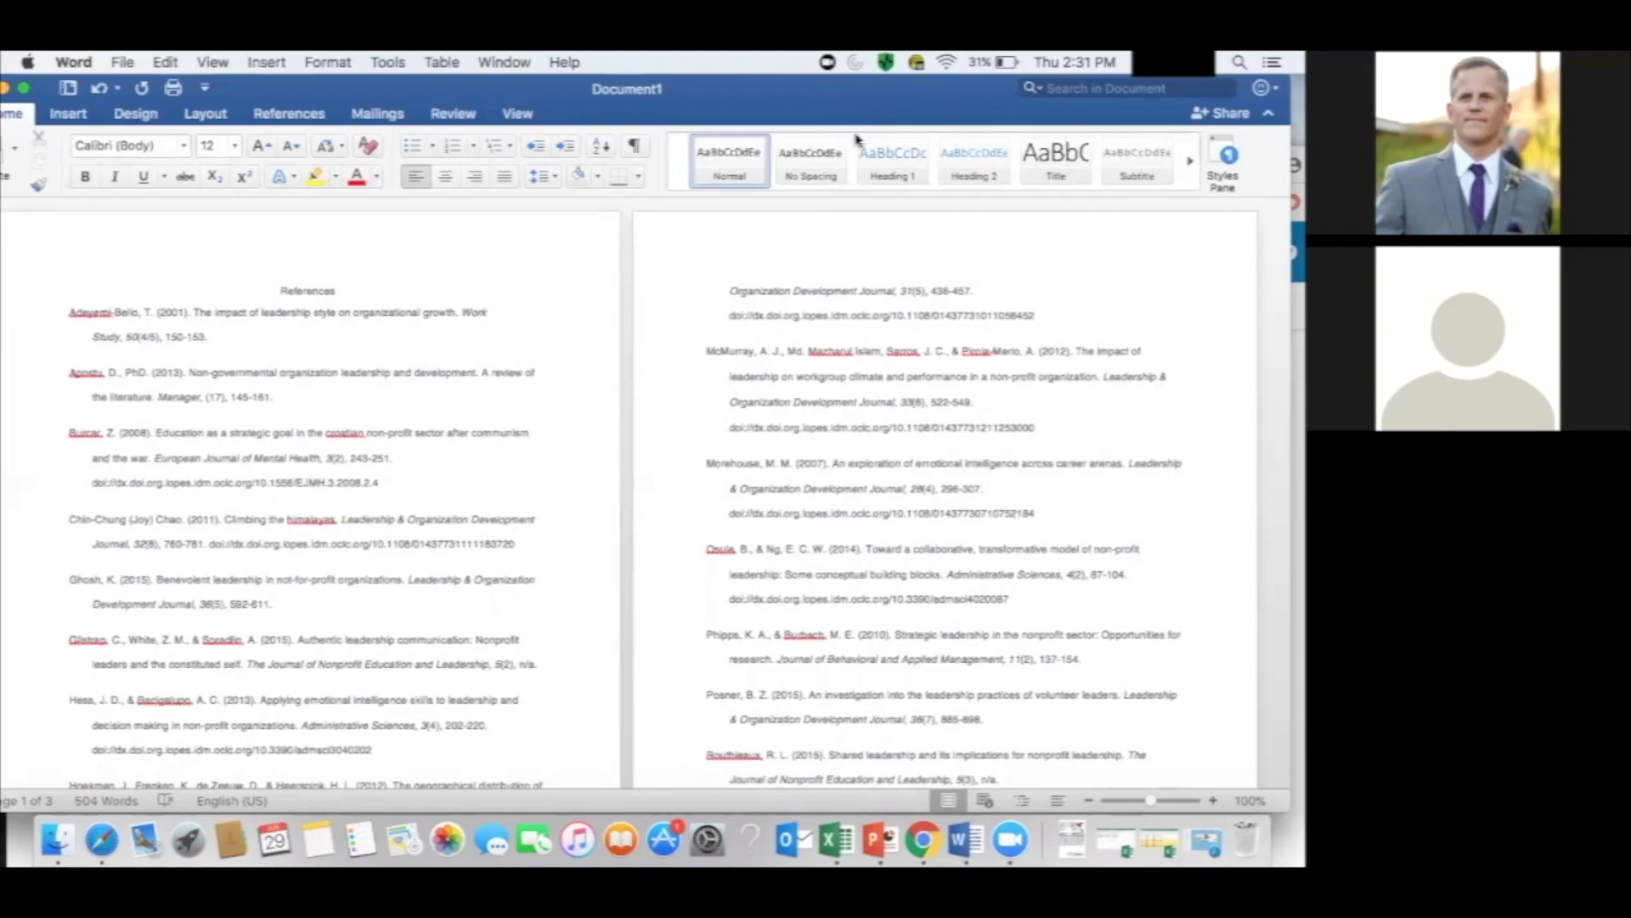
drag(854, 108, 860, 216)
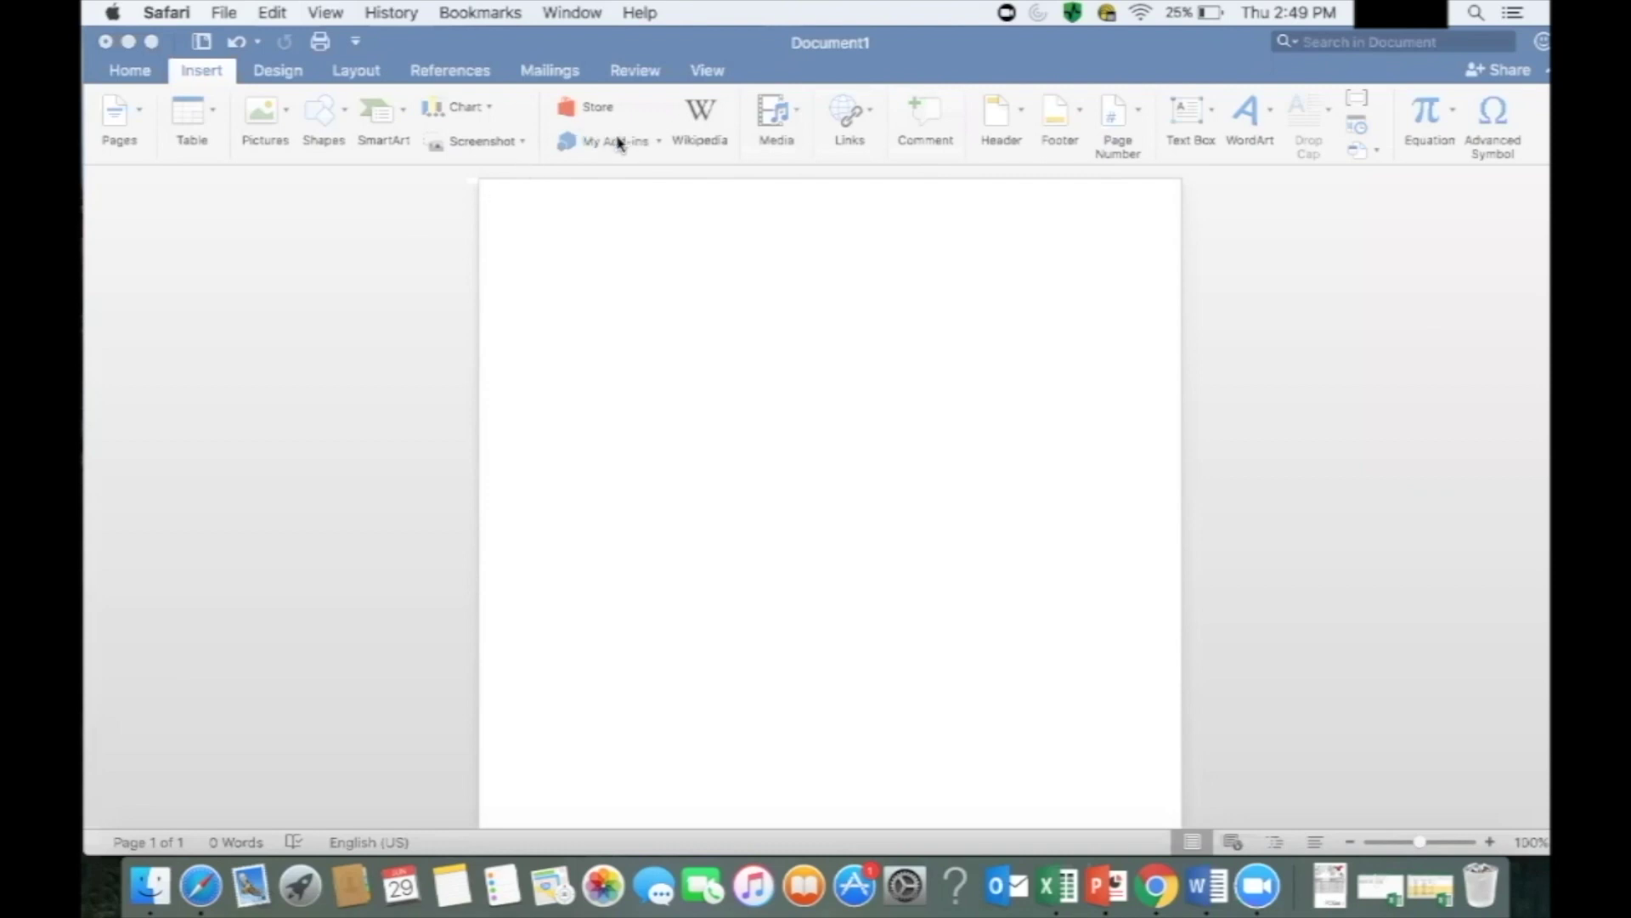
Open the Office Add-ins store from Word's Insert ribbon.
click(618, 143)
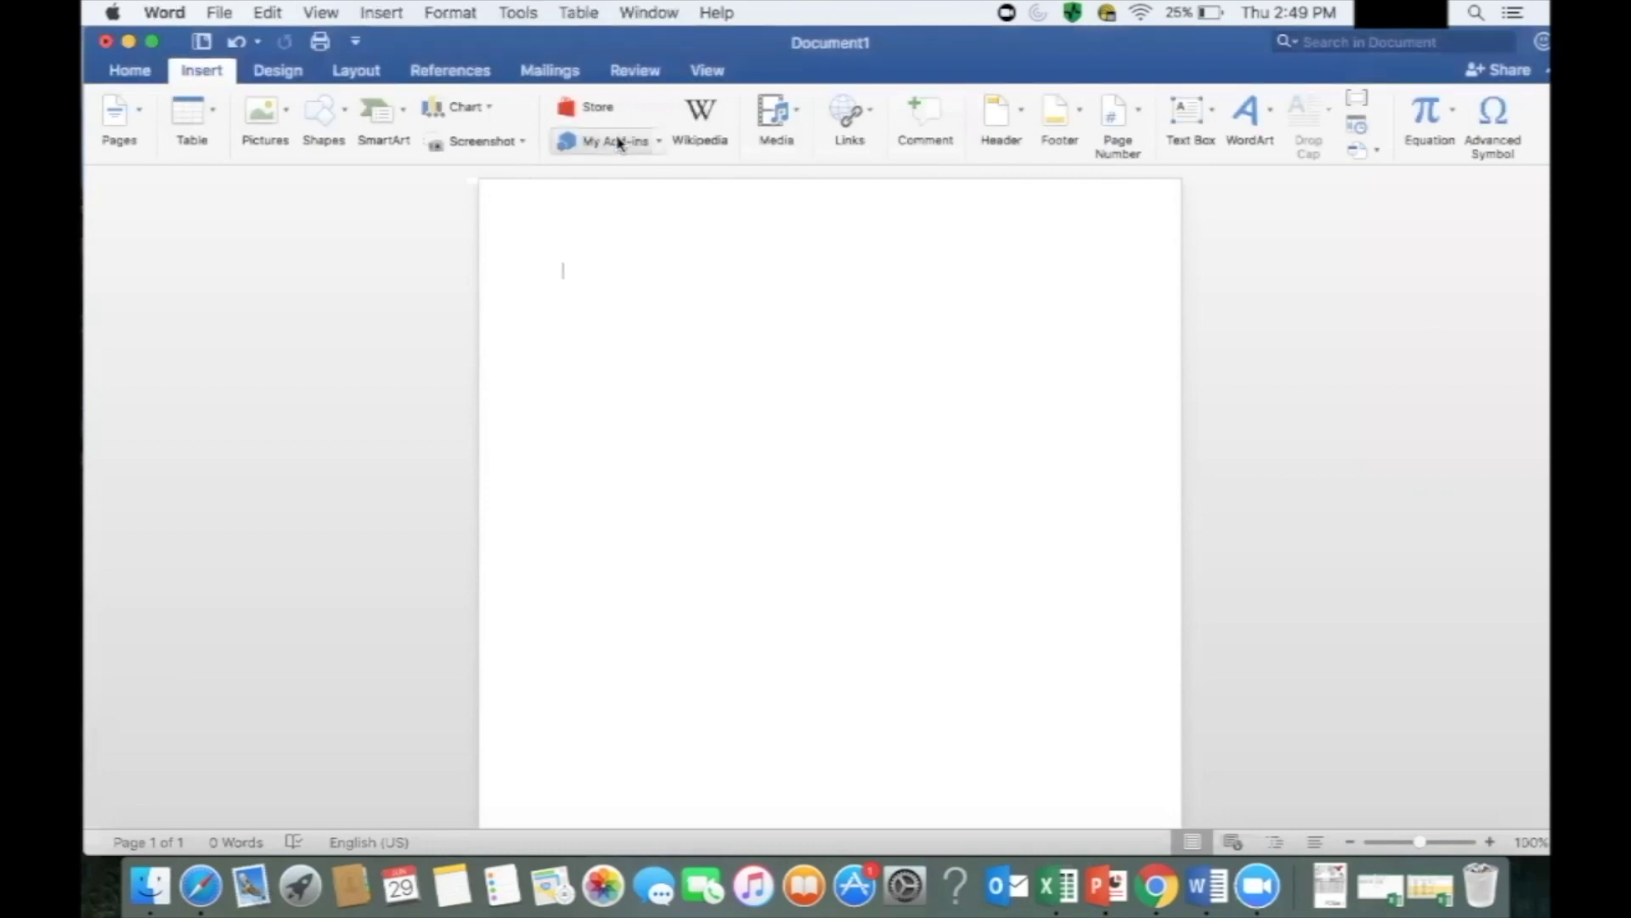
click(202, 70)
click(204, 70)
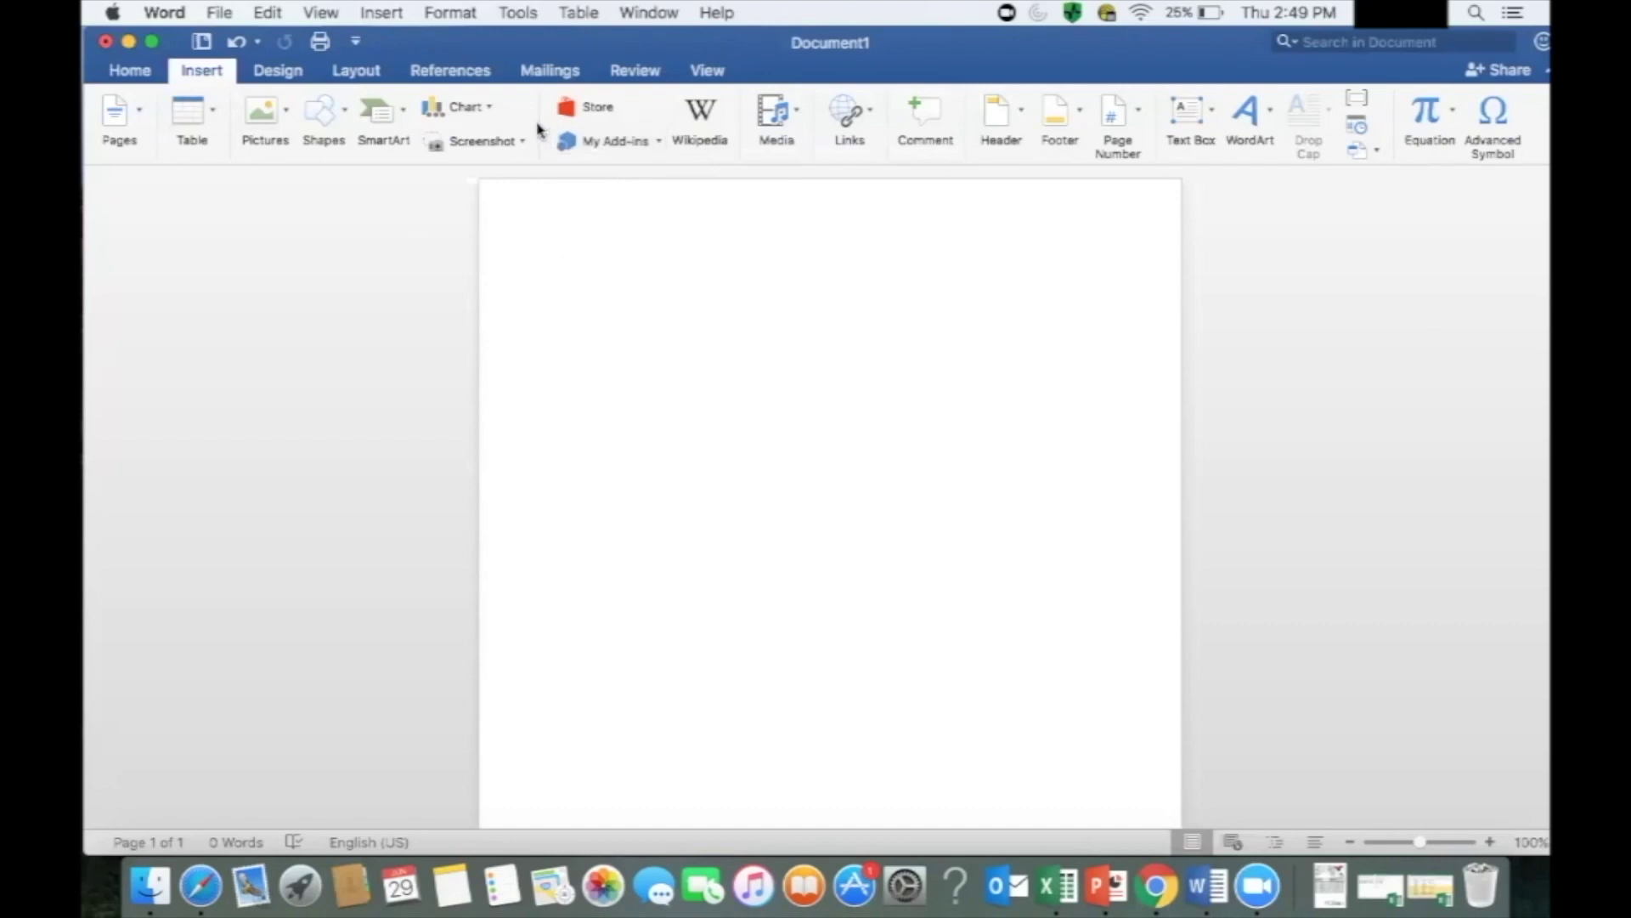
click(583, 112)
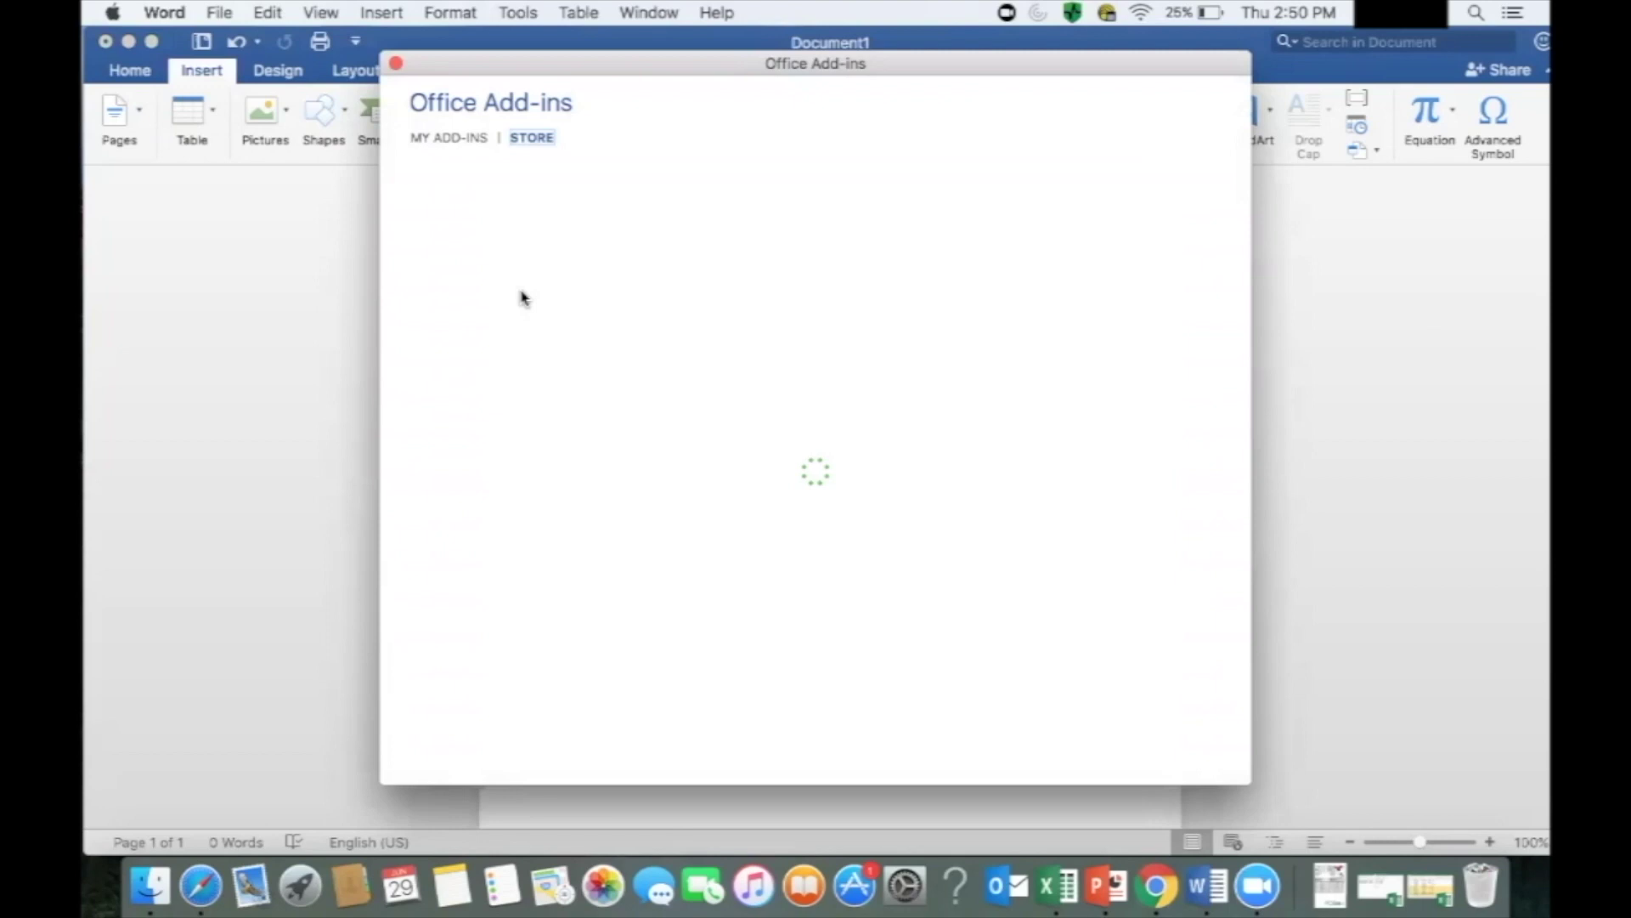
Search the store for 'refworks' and add RefWorks Citation Manager.
click(497, 237)
text(refowrks)
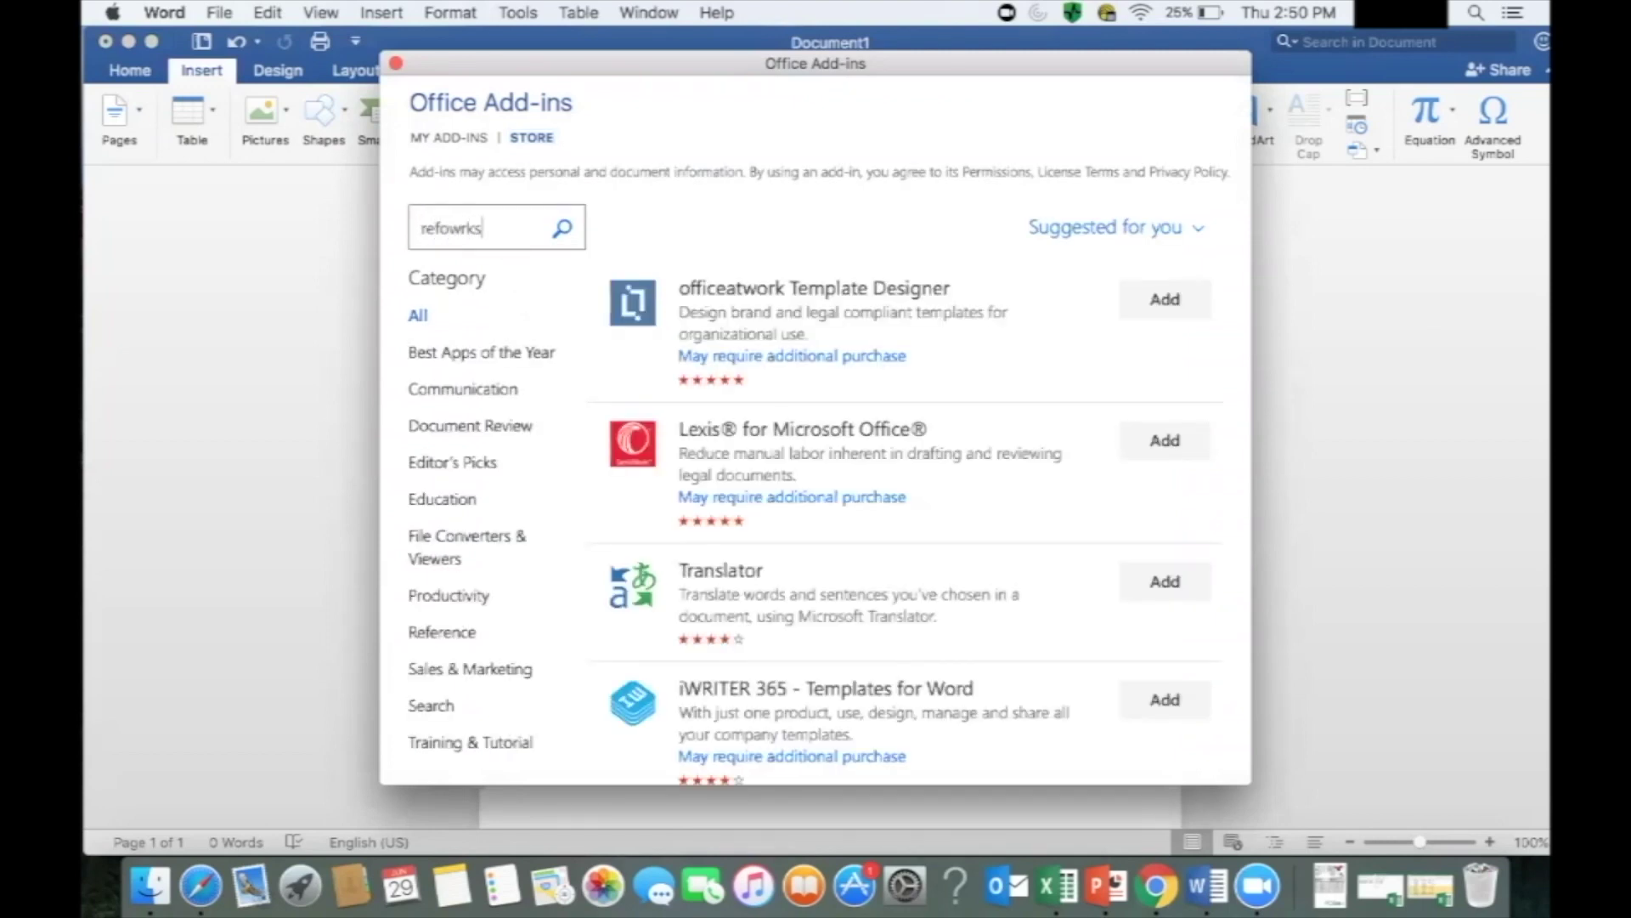
key(BackSpace)
key(BackSpace)
key(BackSpace)
key(BackSpace)
key(BackSpace)
key(BackSpace)
text(wo)
key(BackSpace)
key(BackSpace)
text(fworks)
click(576, 229)
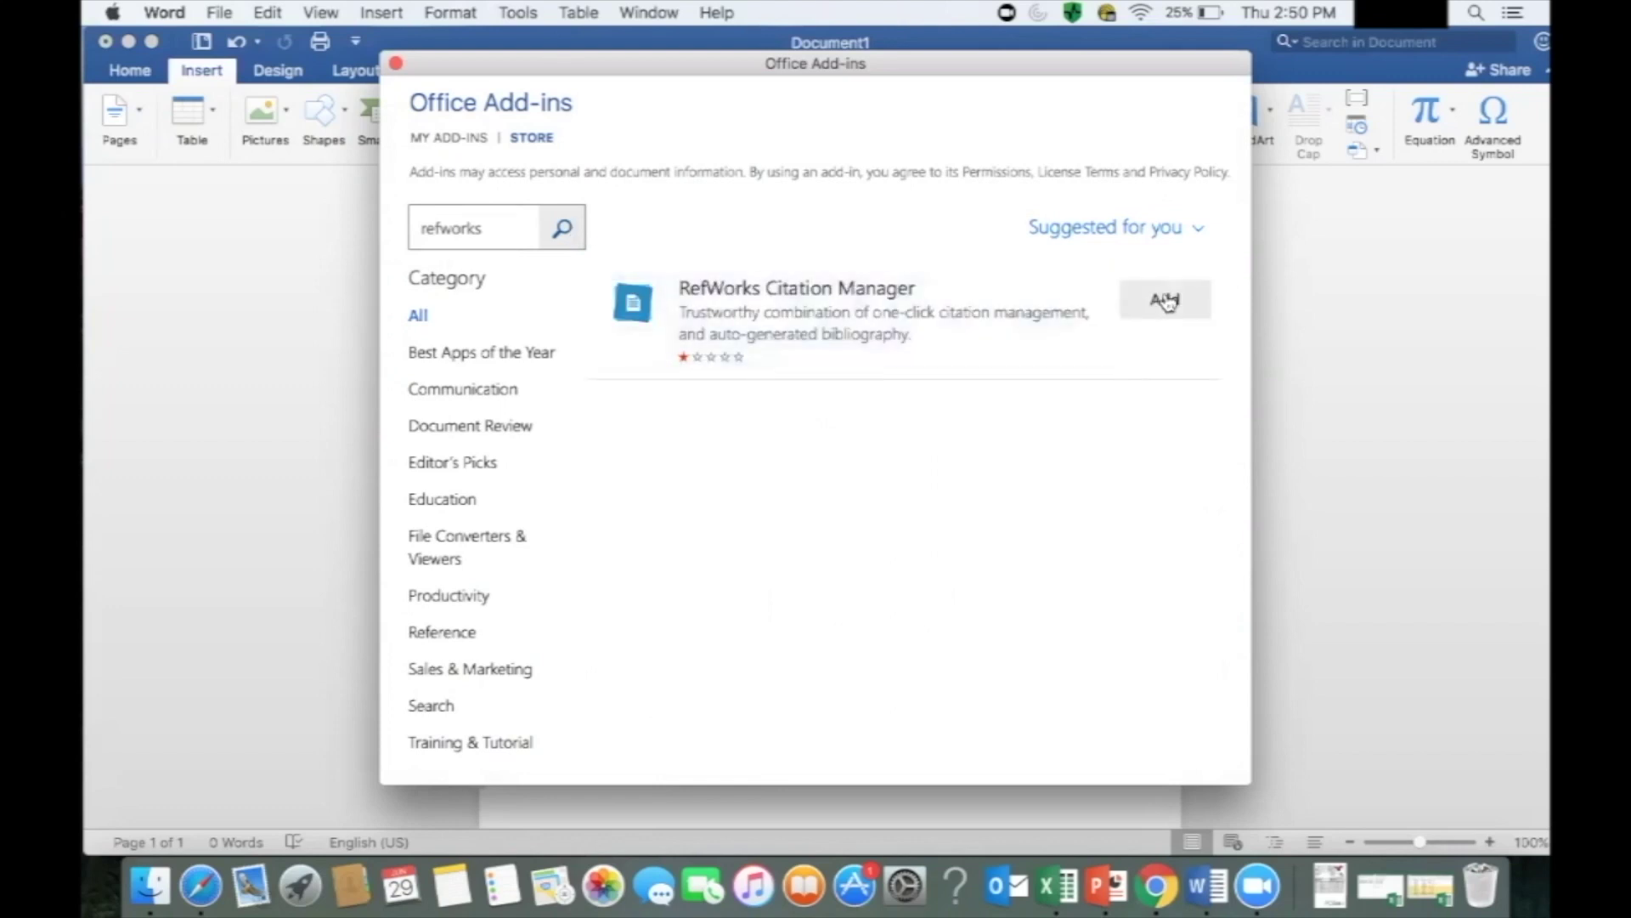
click(1165, 300)
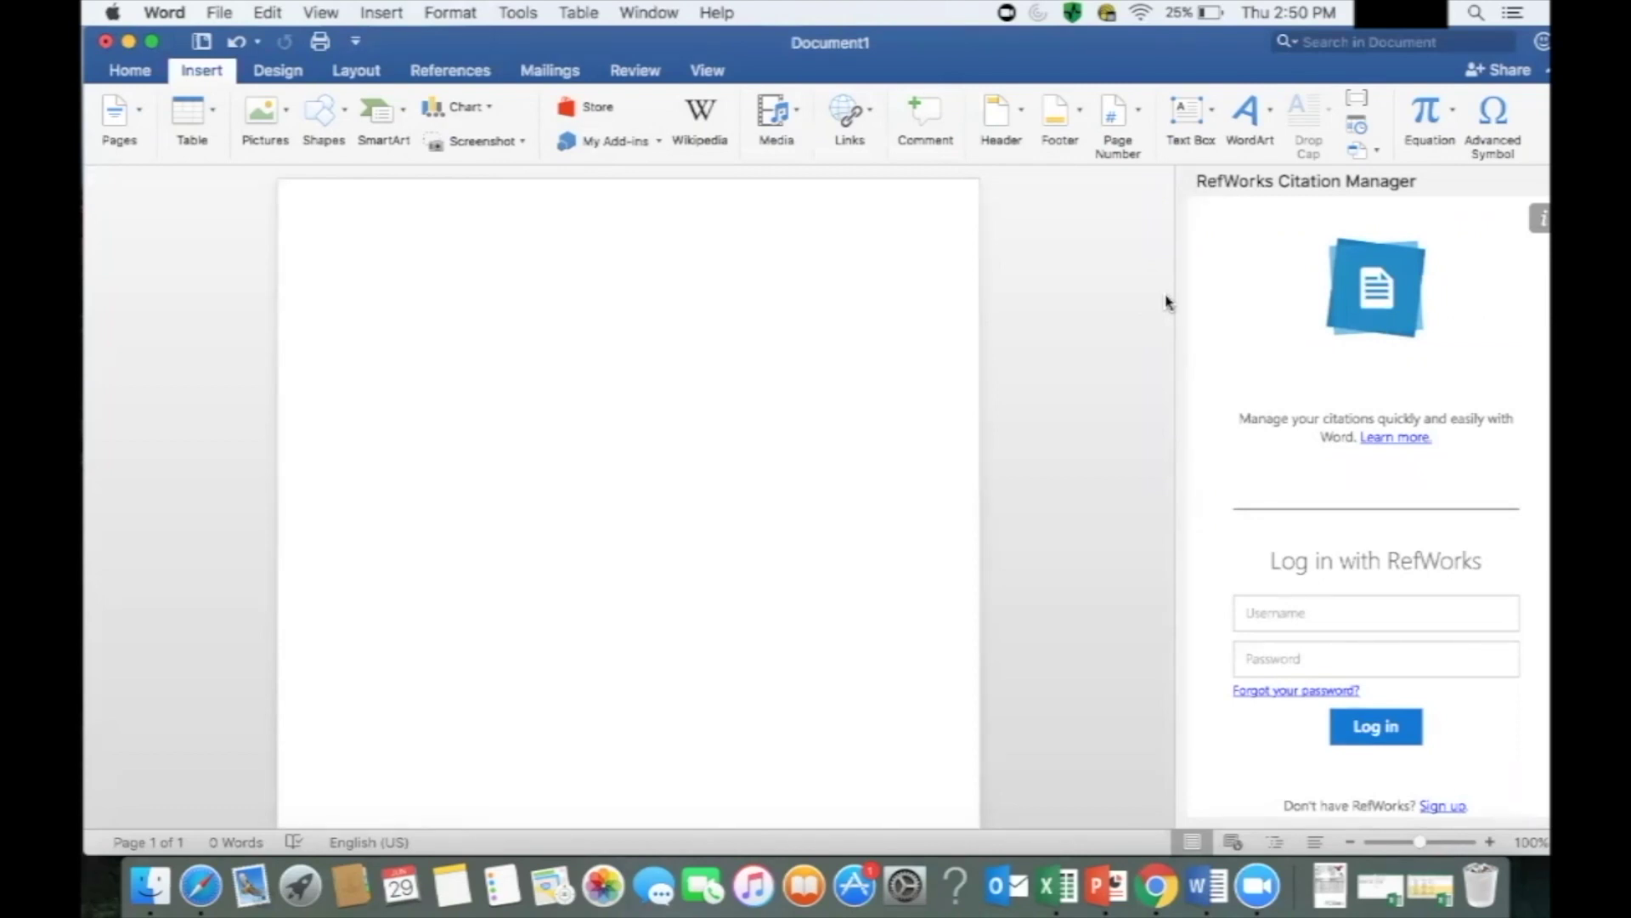
Log in to RefWorks Citation Manager with the account username and password, then type 'Sample sentence'.
click(1258, 611)
text(*****)
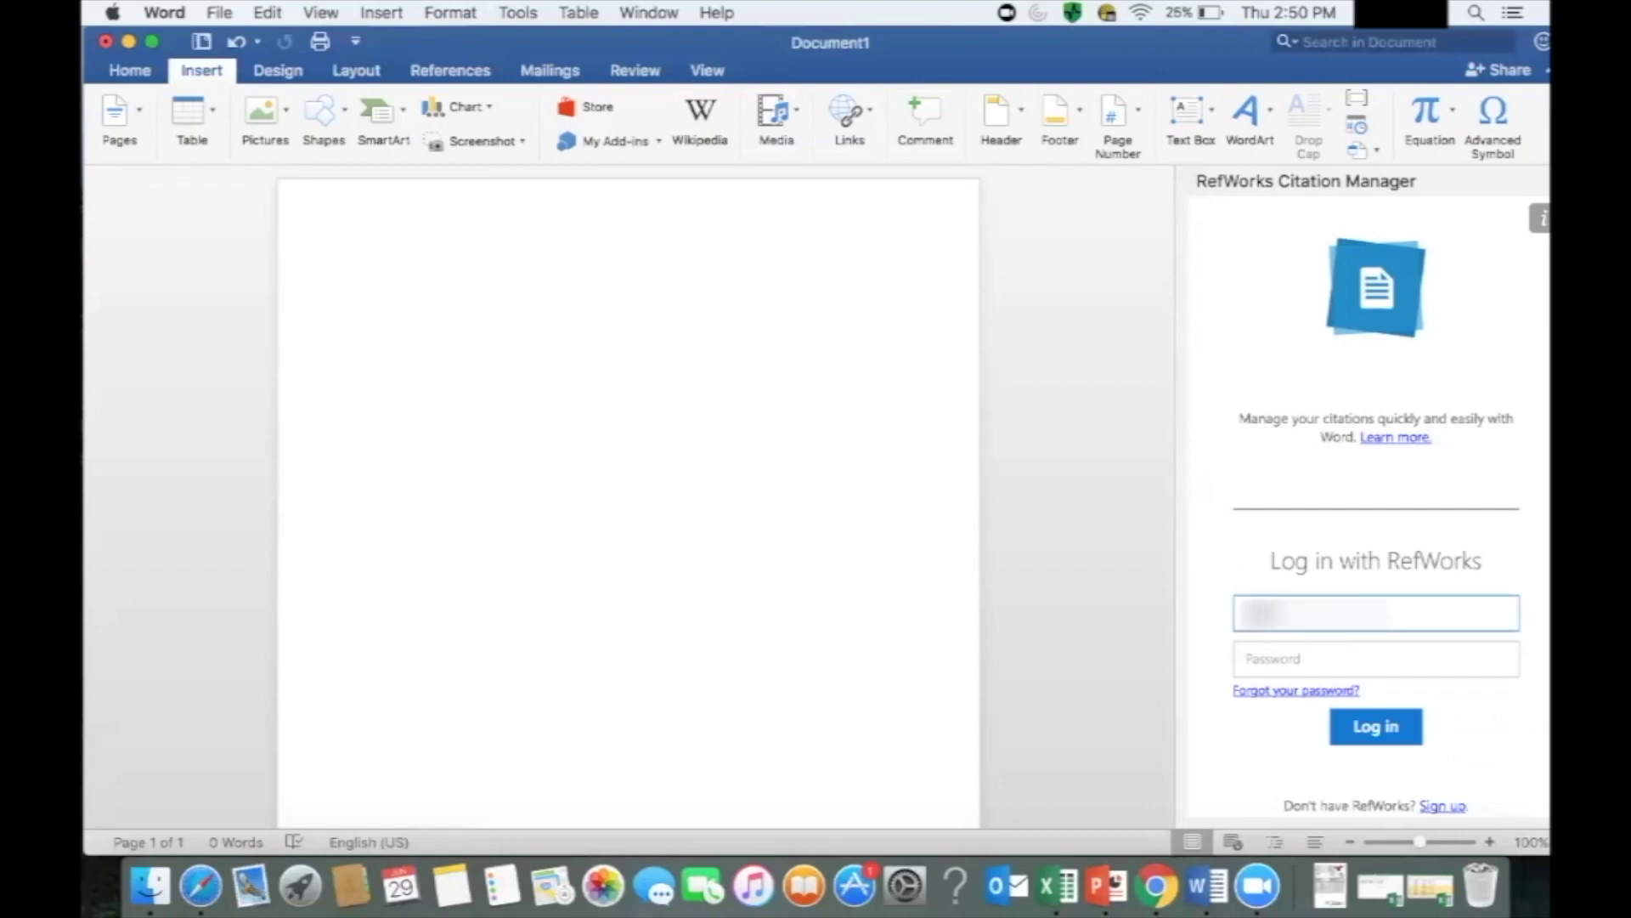
text(******)
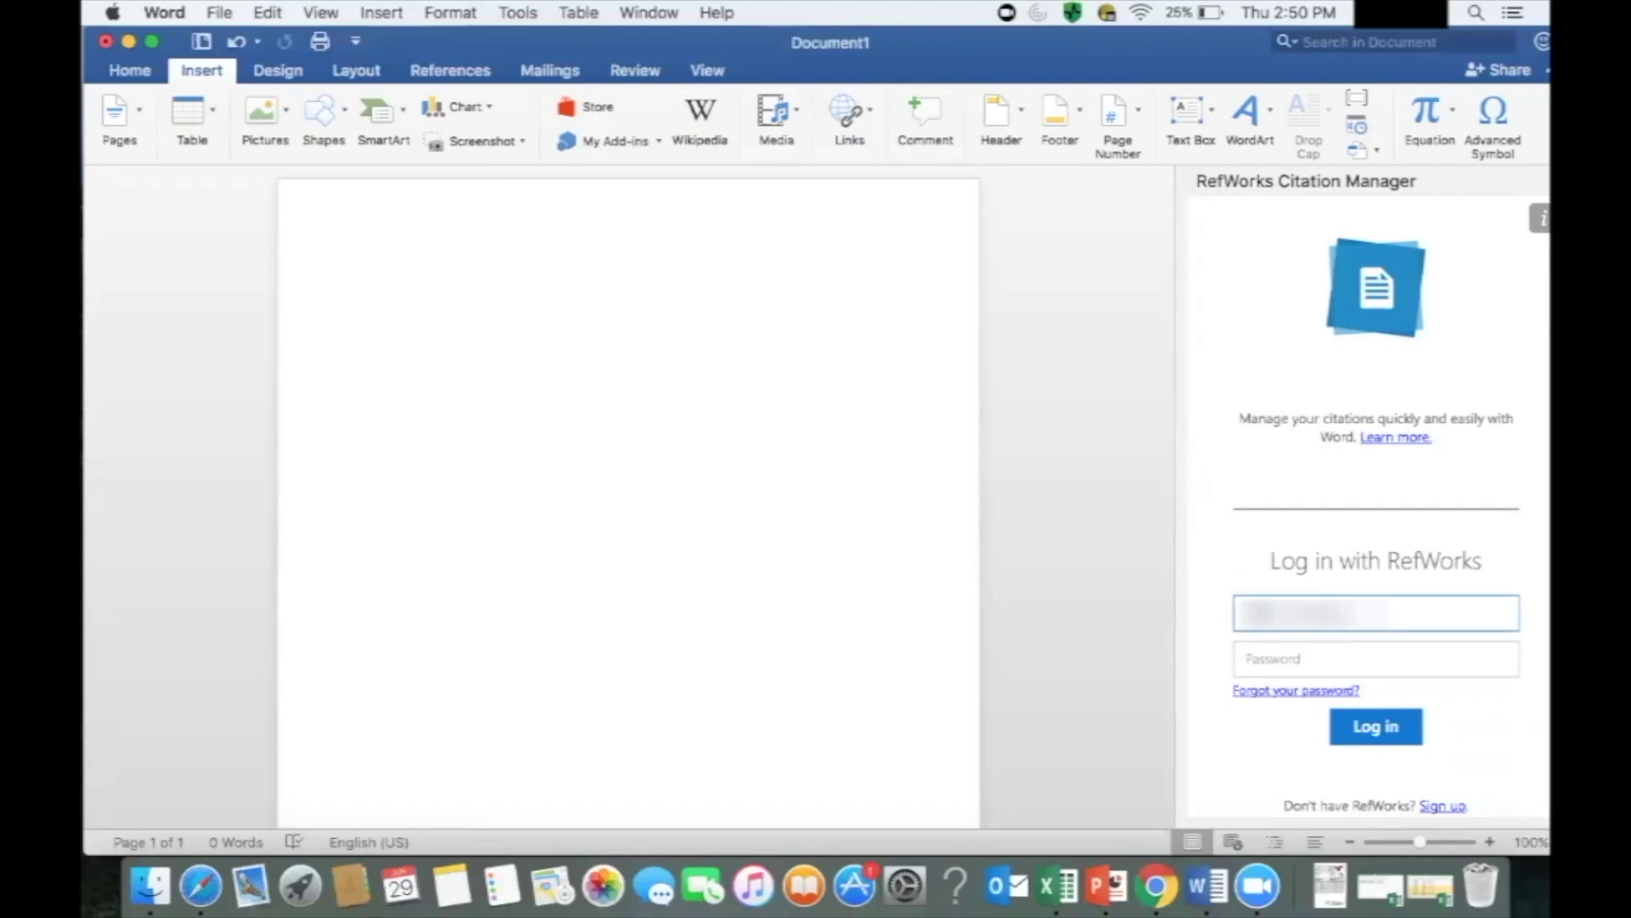
key(Tab)
text(***********)
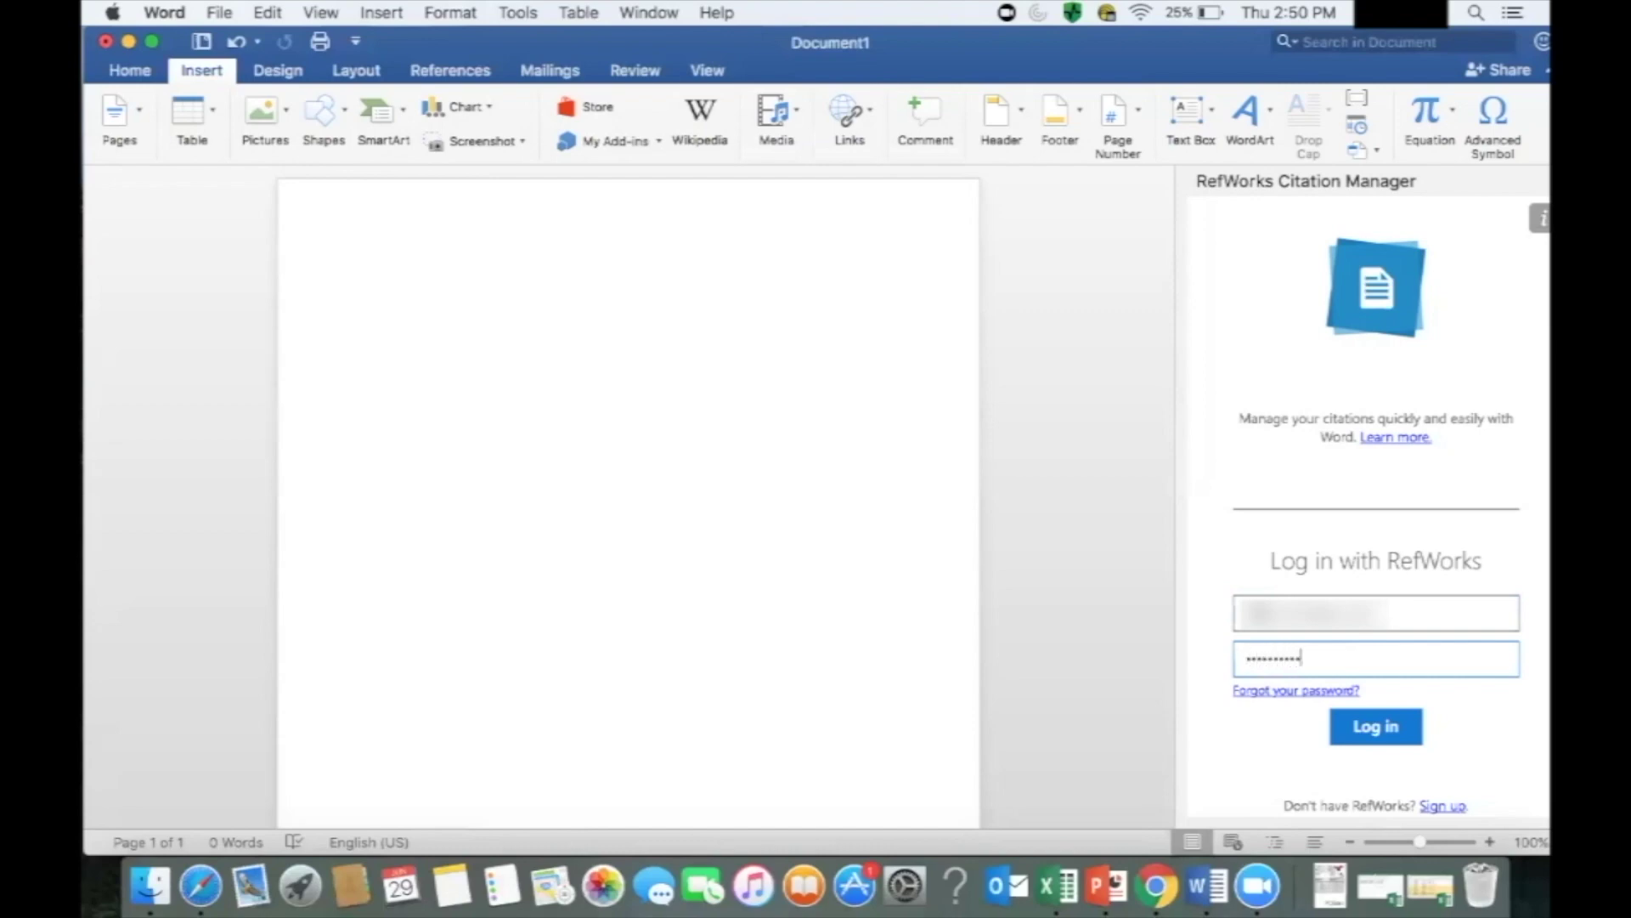
click(1382, 736)
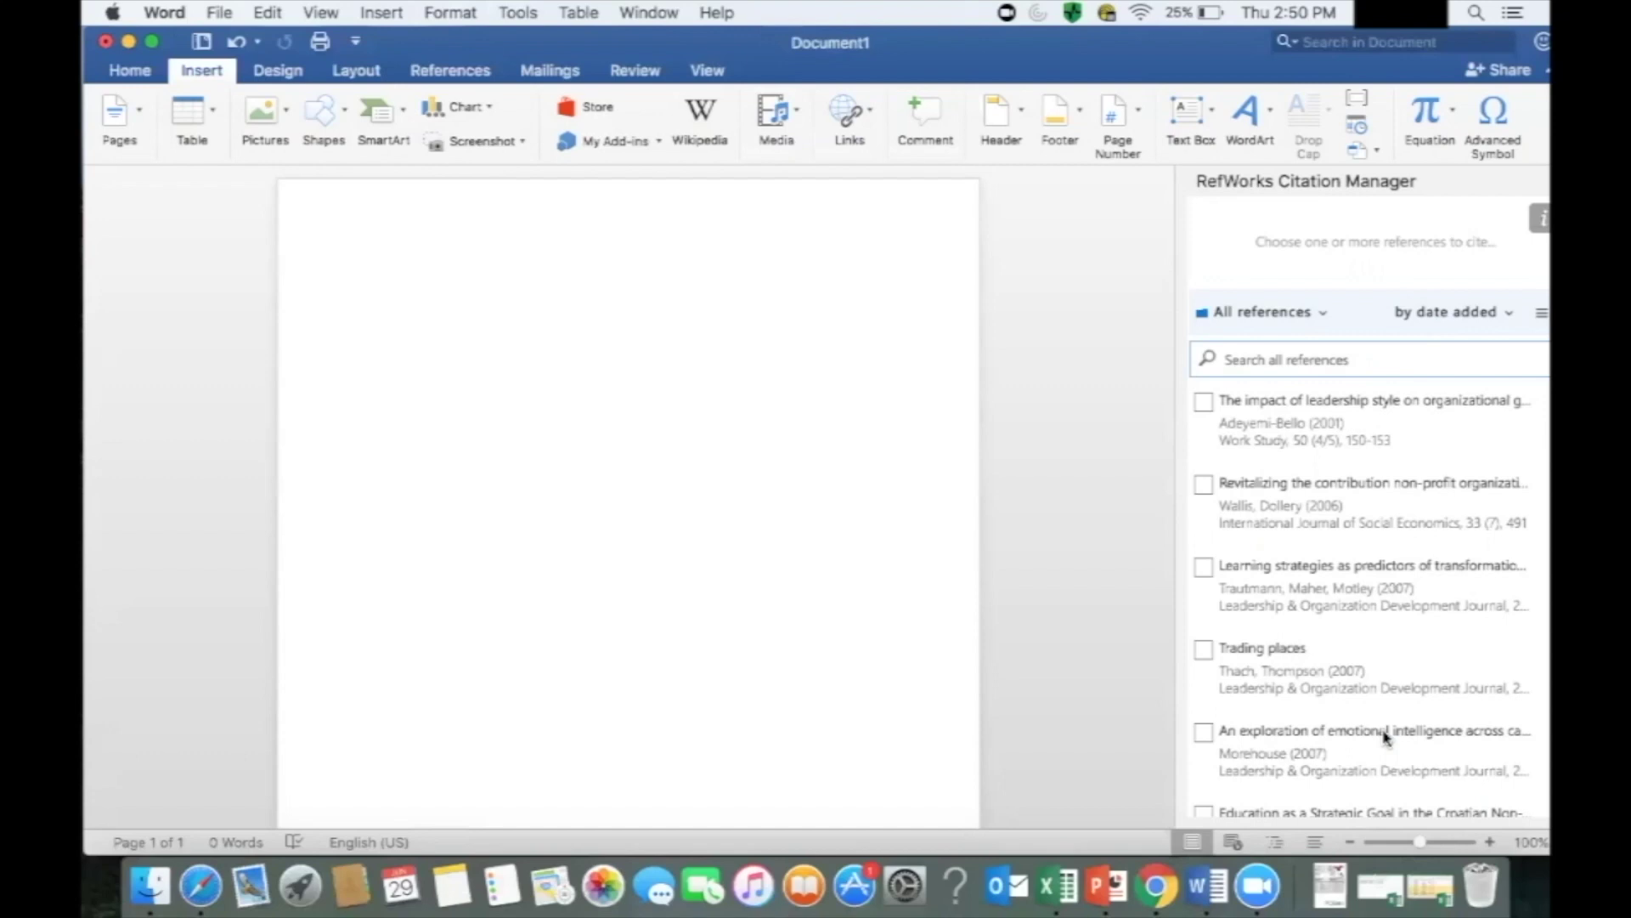
click(389, 350)
text(Sample sentence)
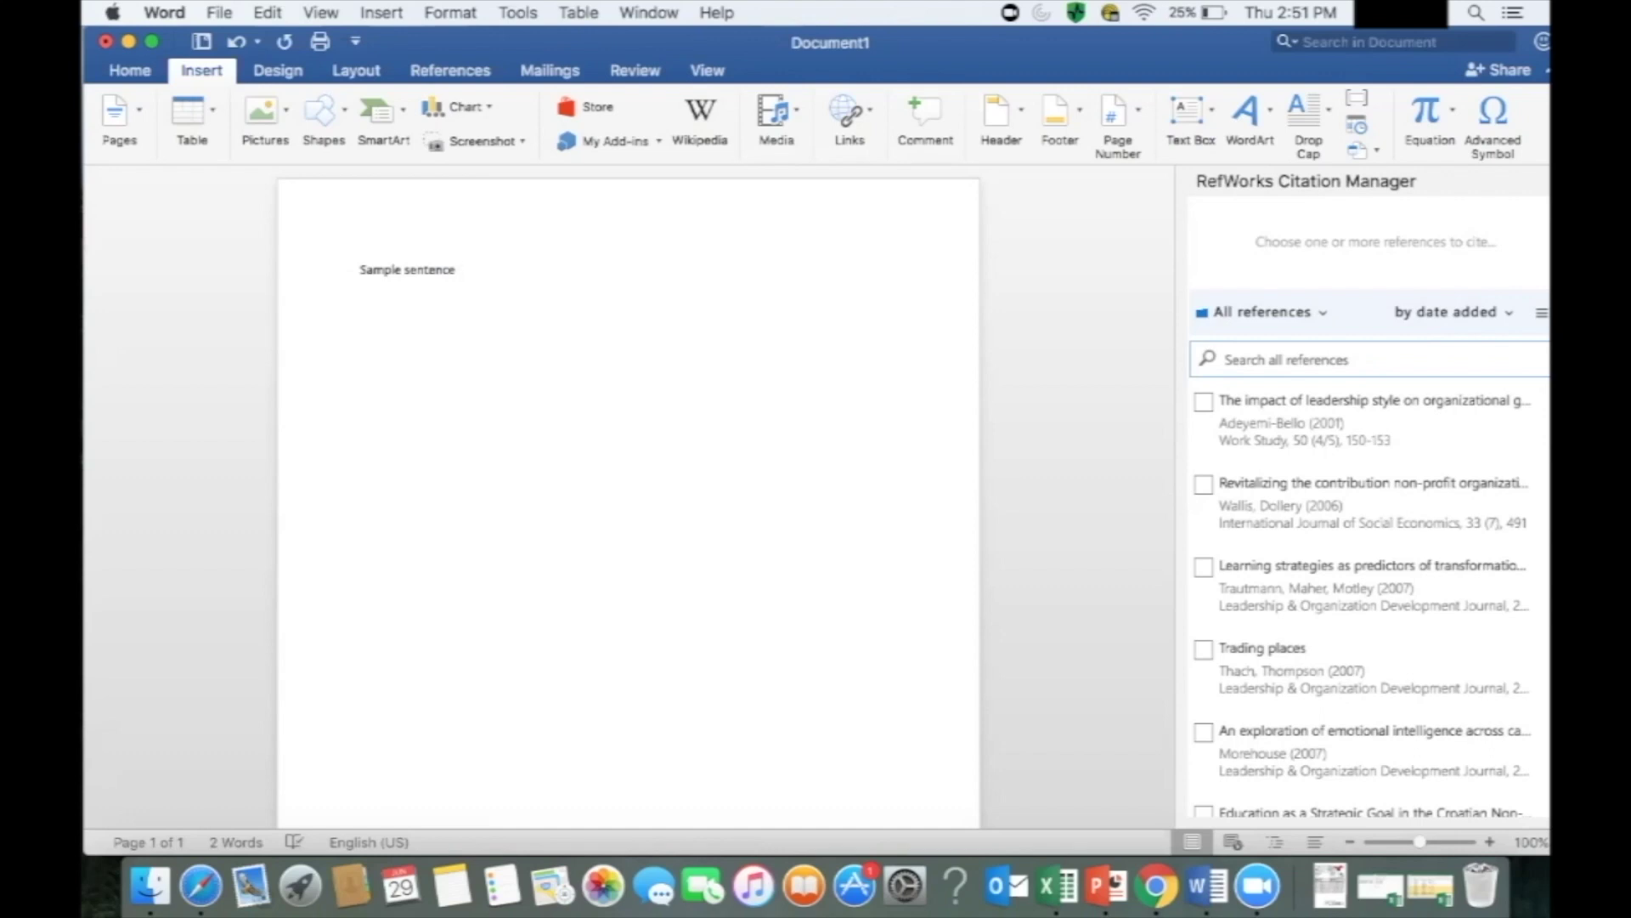
Cite Adeyemi-Bello (2001) after 'Sample sentence', then type 'Sentence two' on a new line.
click(1203, 401)
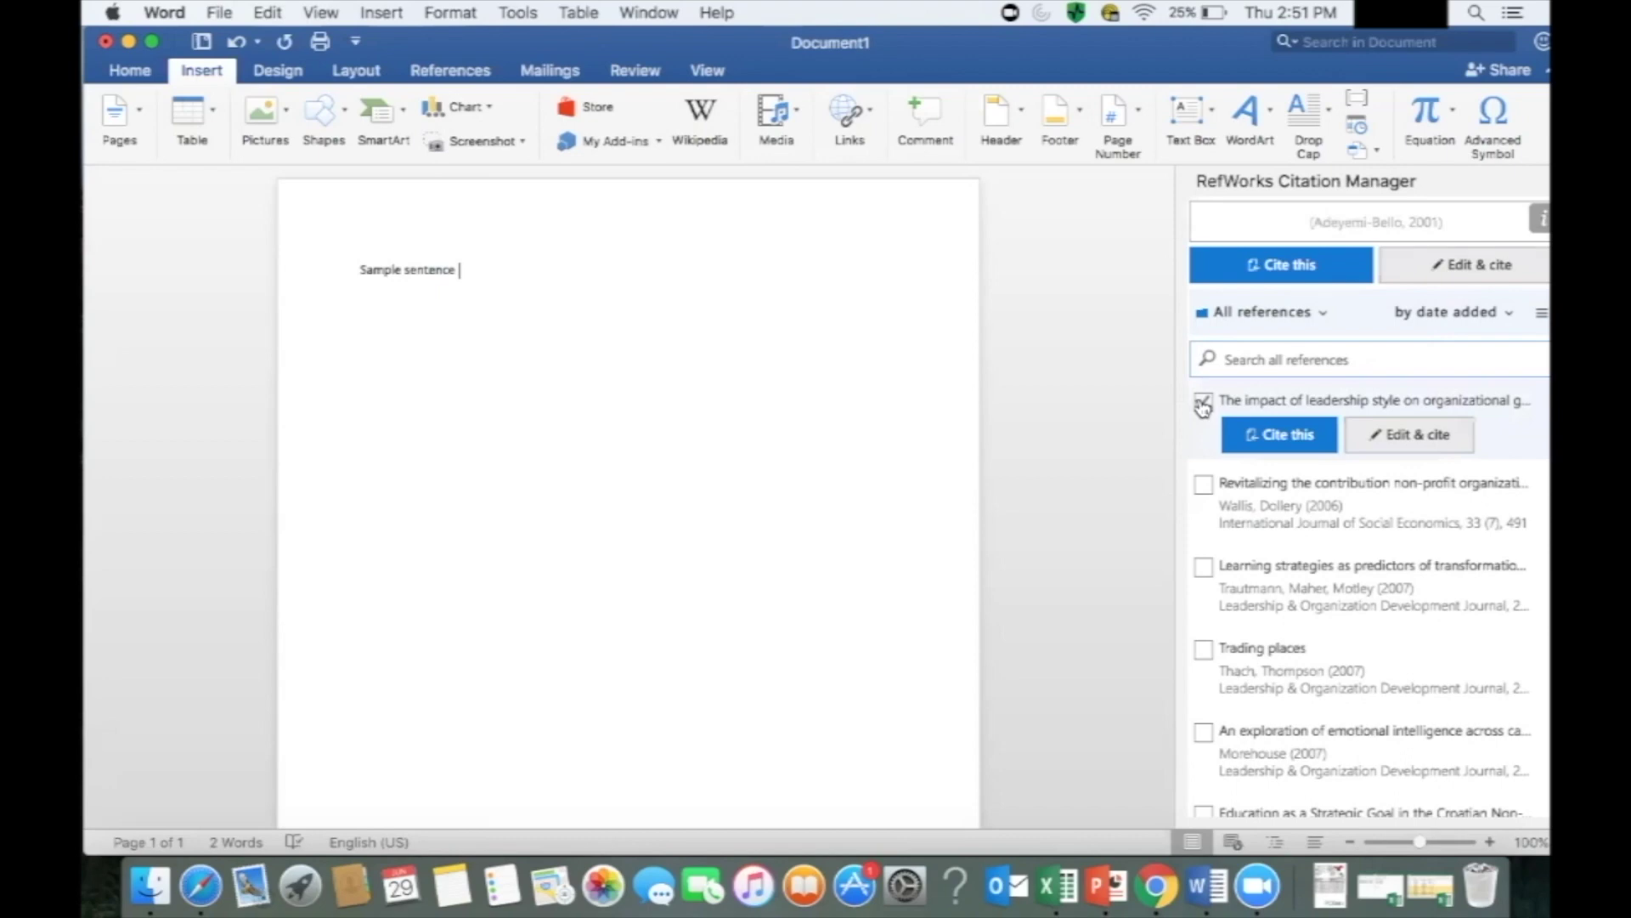
click(1266, 434)
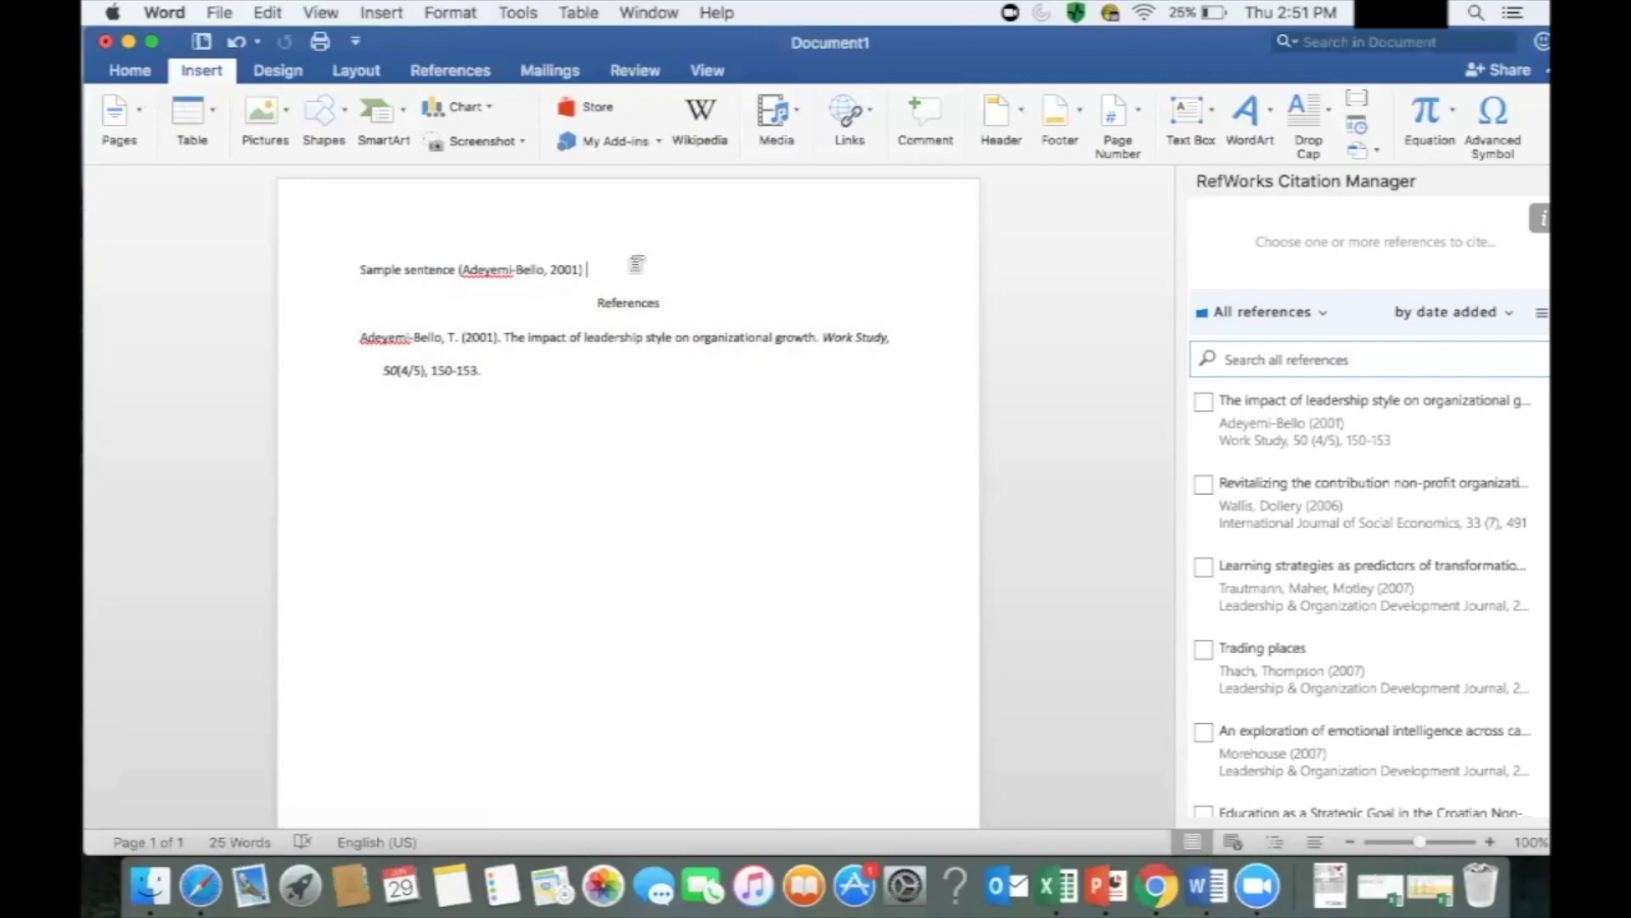
key(Return)
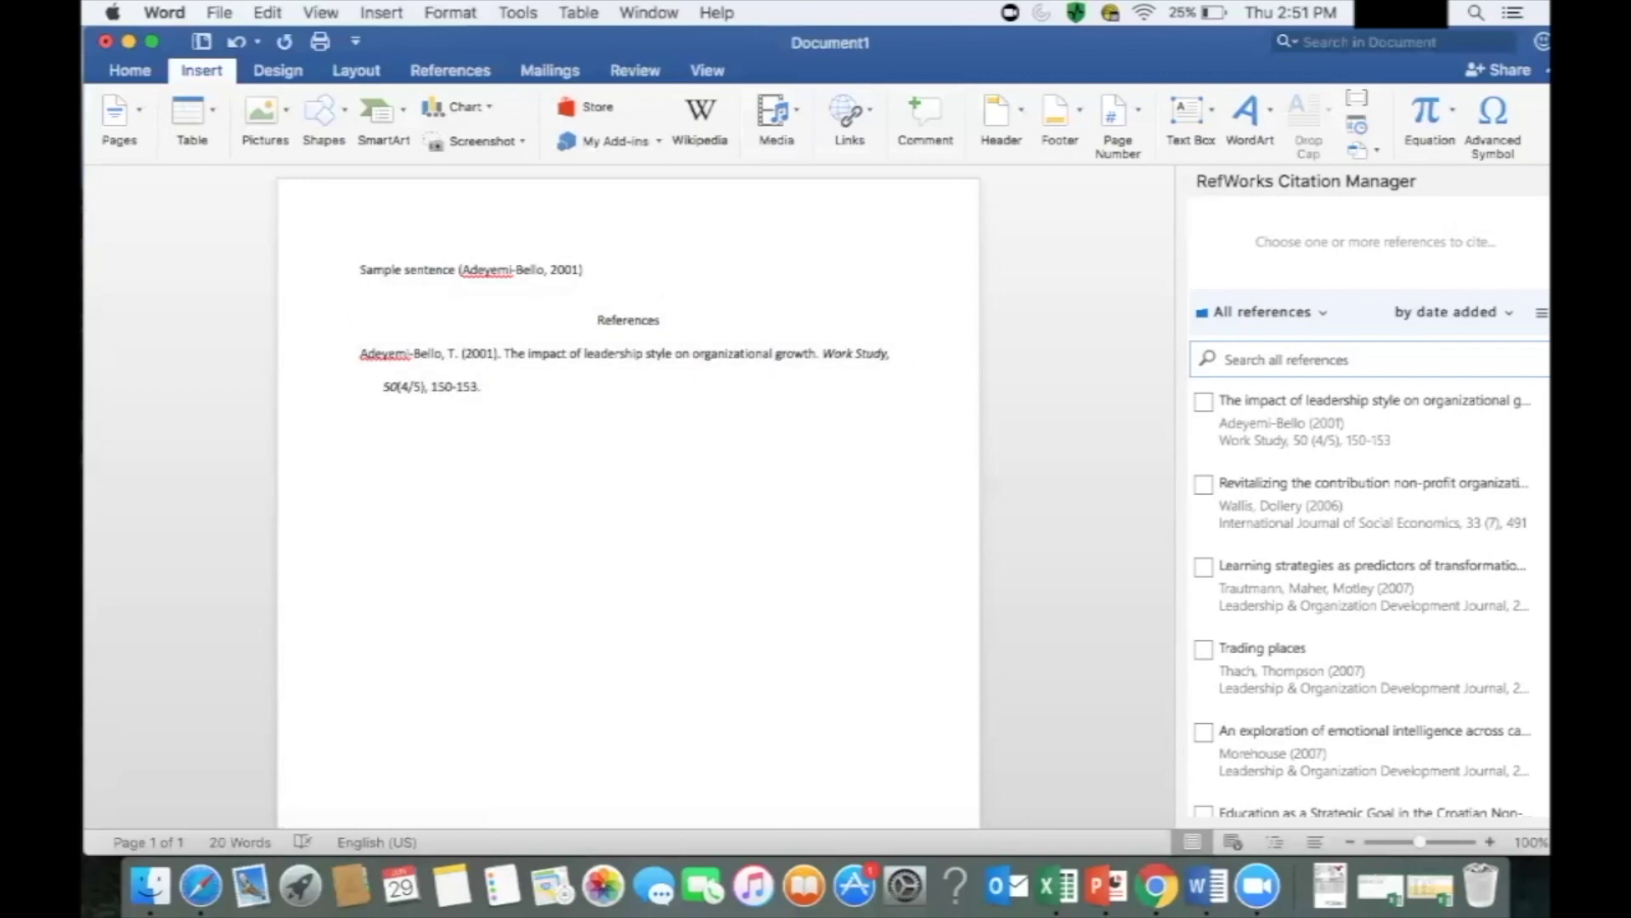
text(Sentence two)
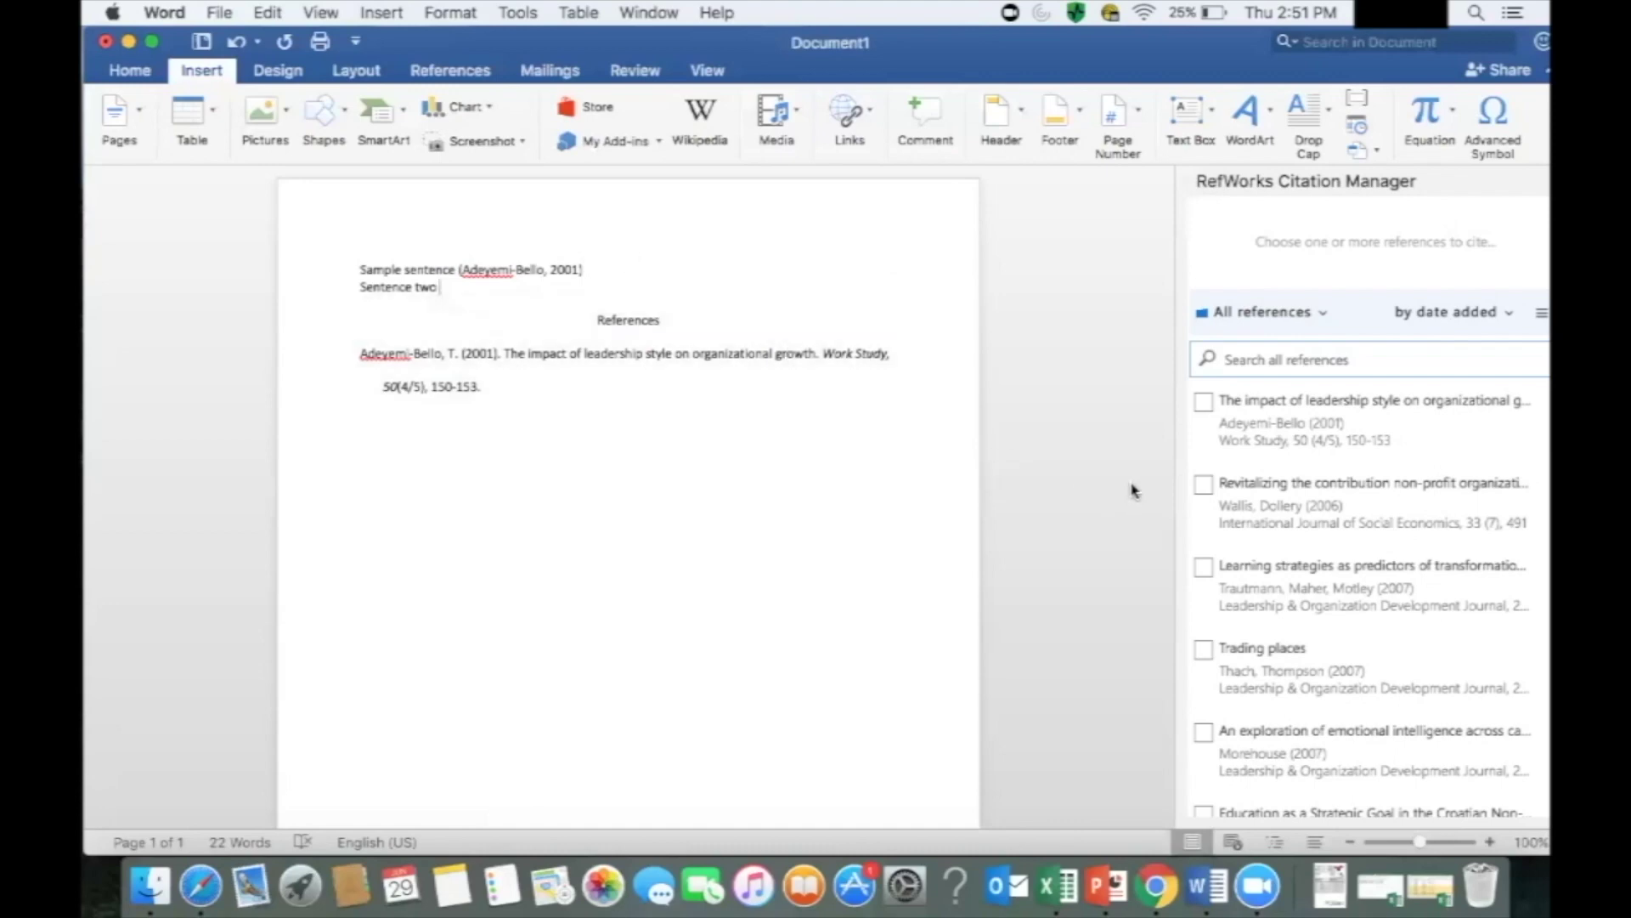
Cite Wallis & Dollery (2006) after 'Sentence two' and start a new line.
click(1203, 486)
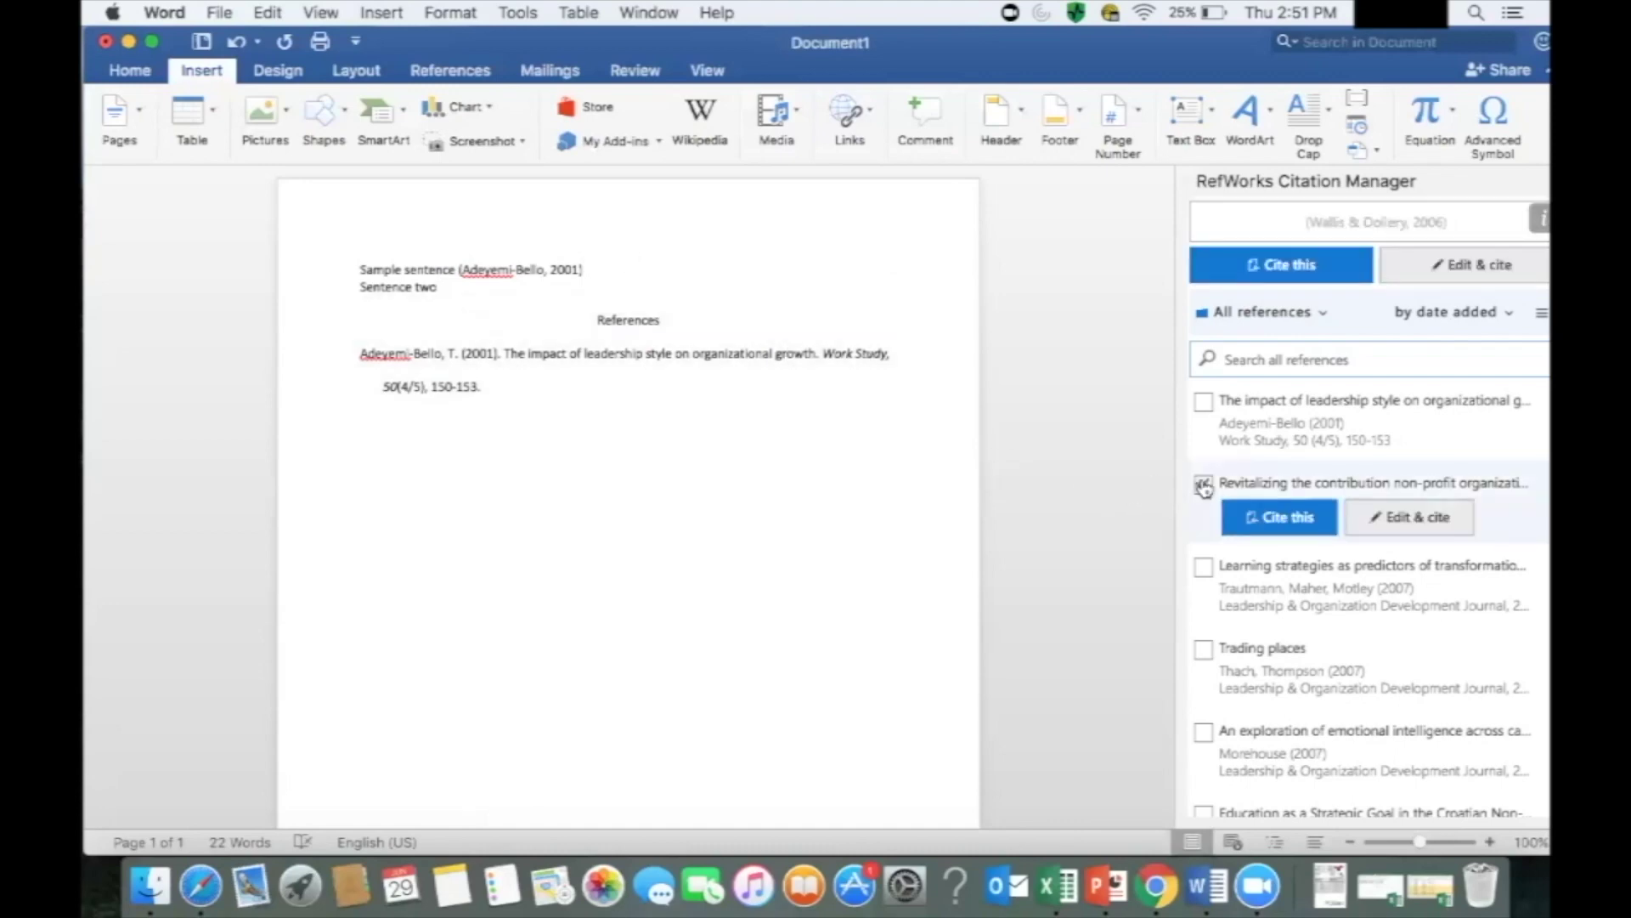
click(1257, 519)
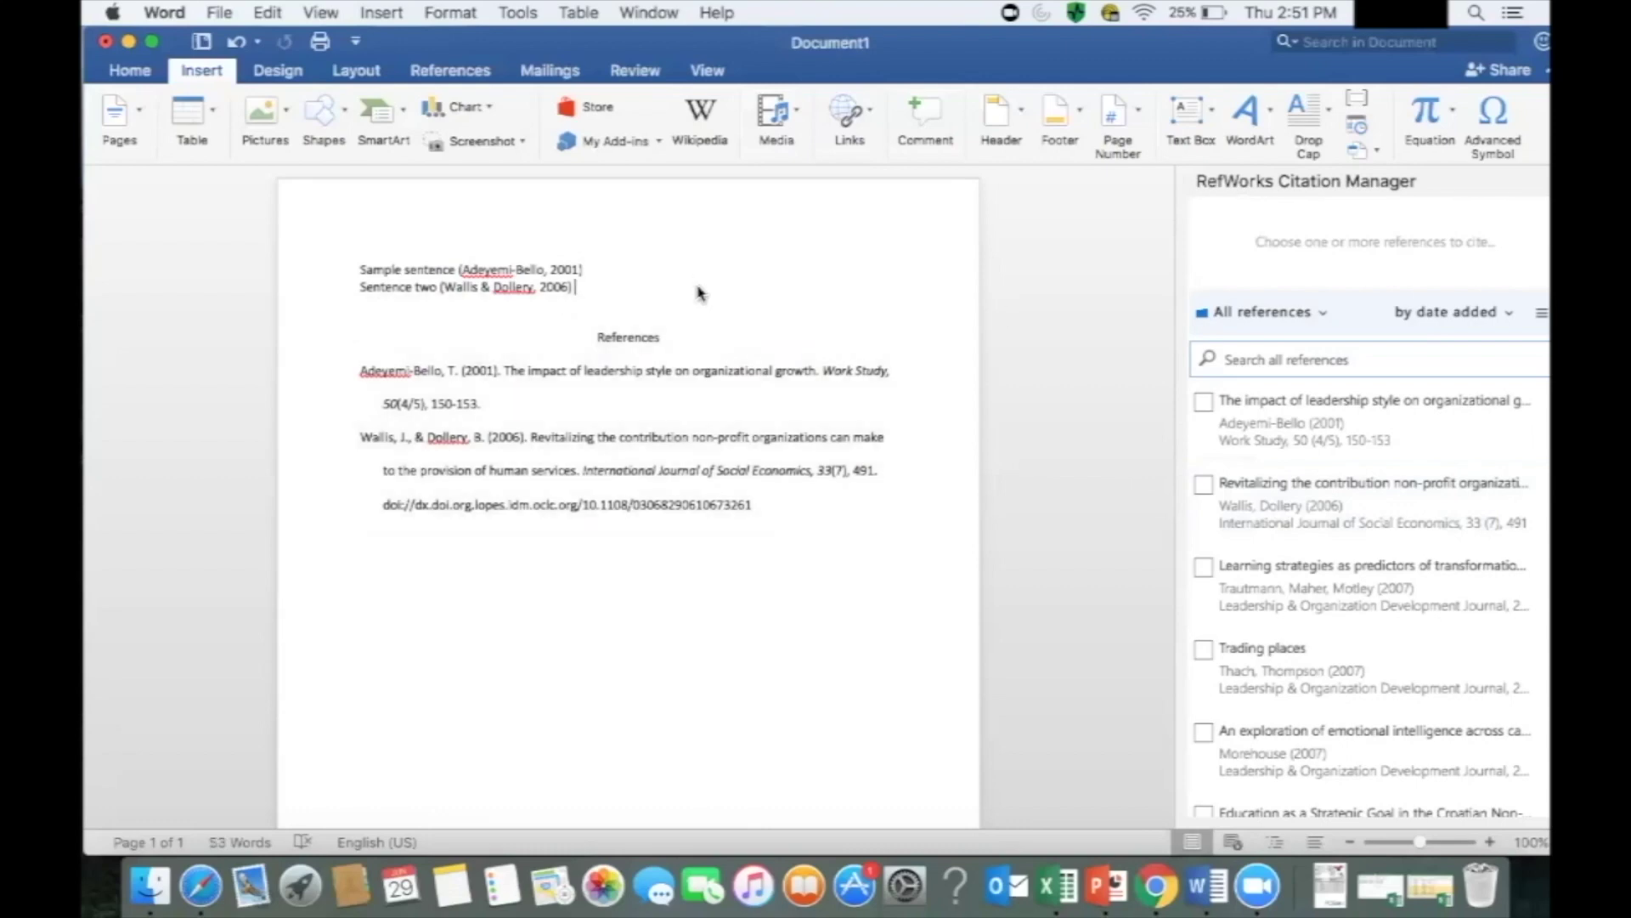
key(Return)
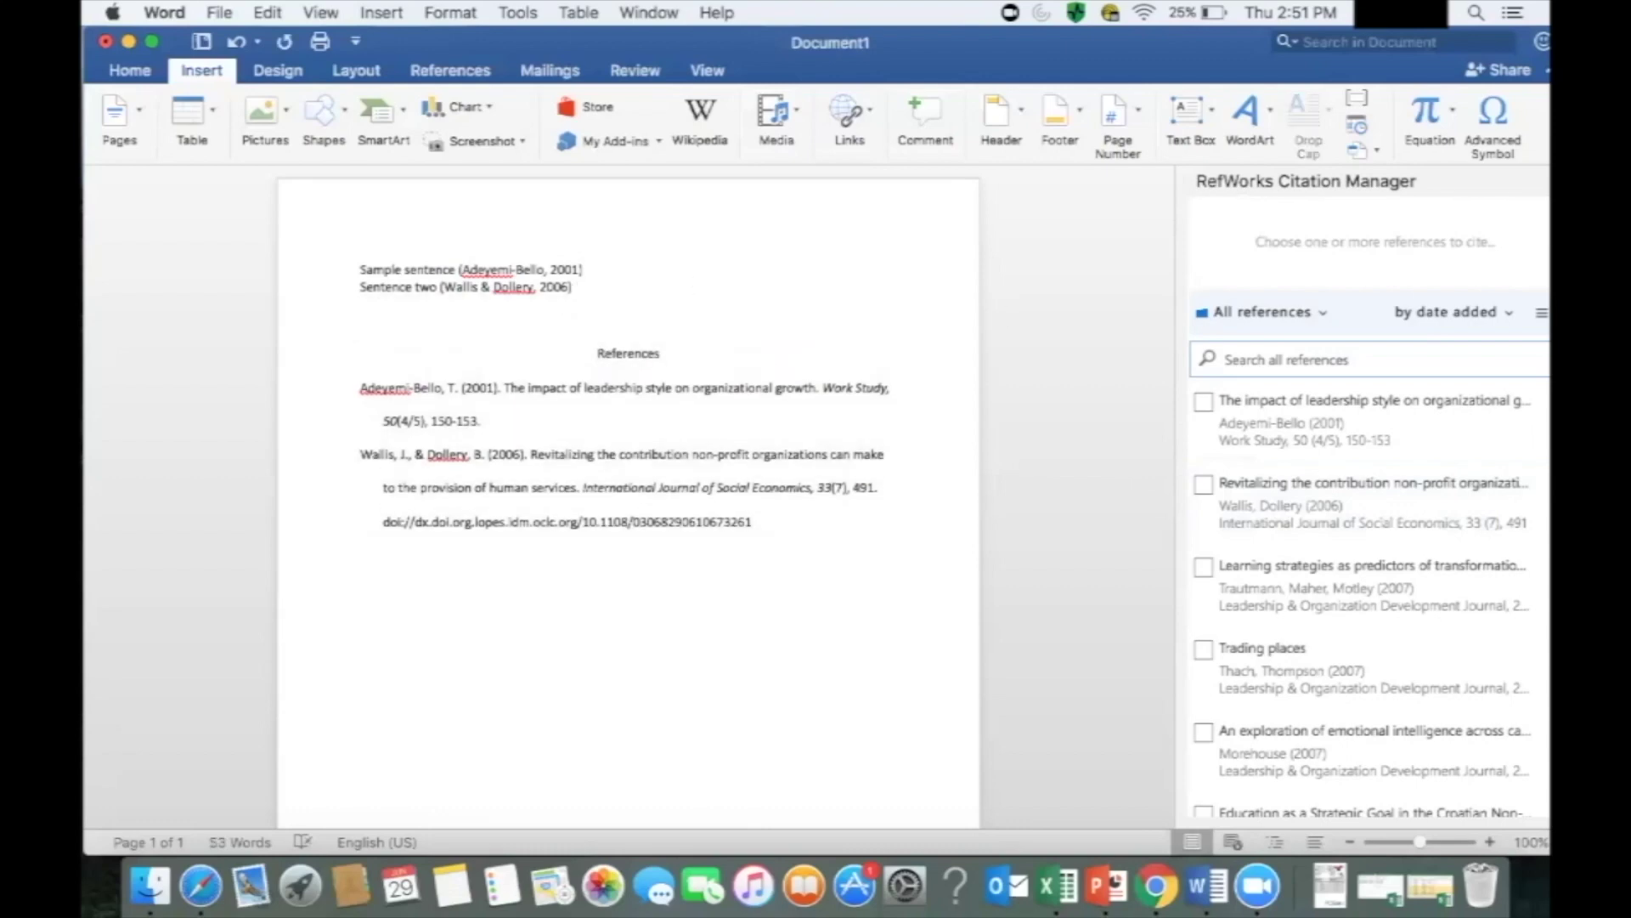
Type 'Sentence three' and cite the 2007 learning strategies article after it.
text(Sentence three)
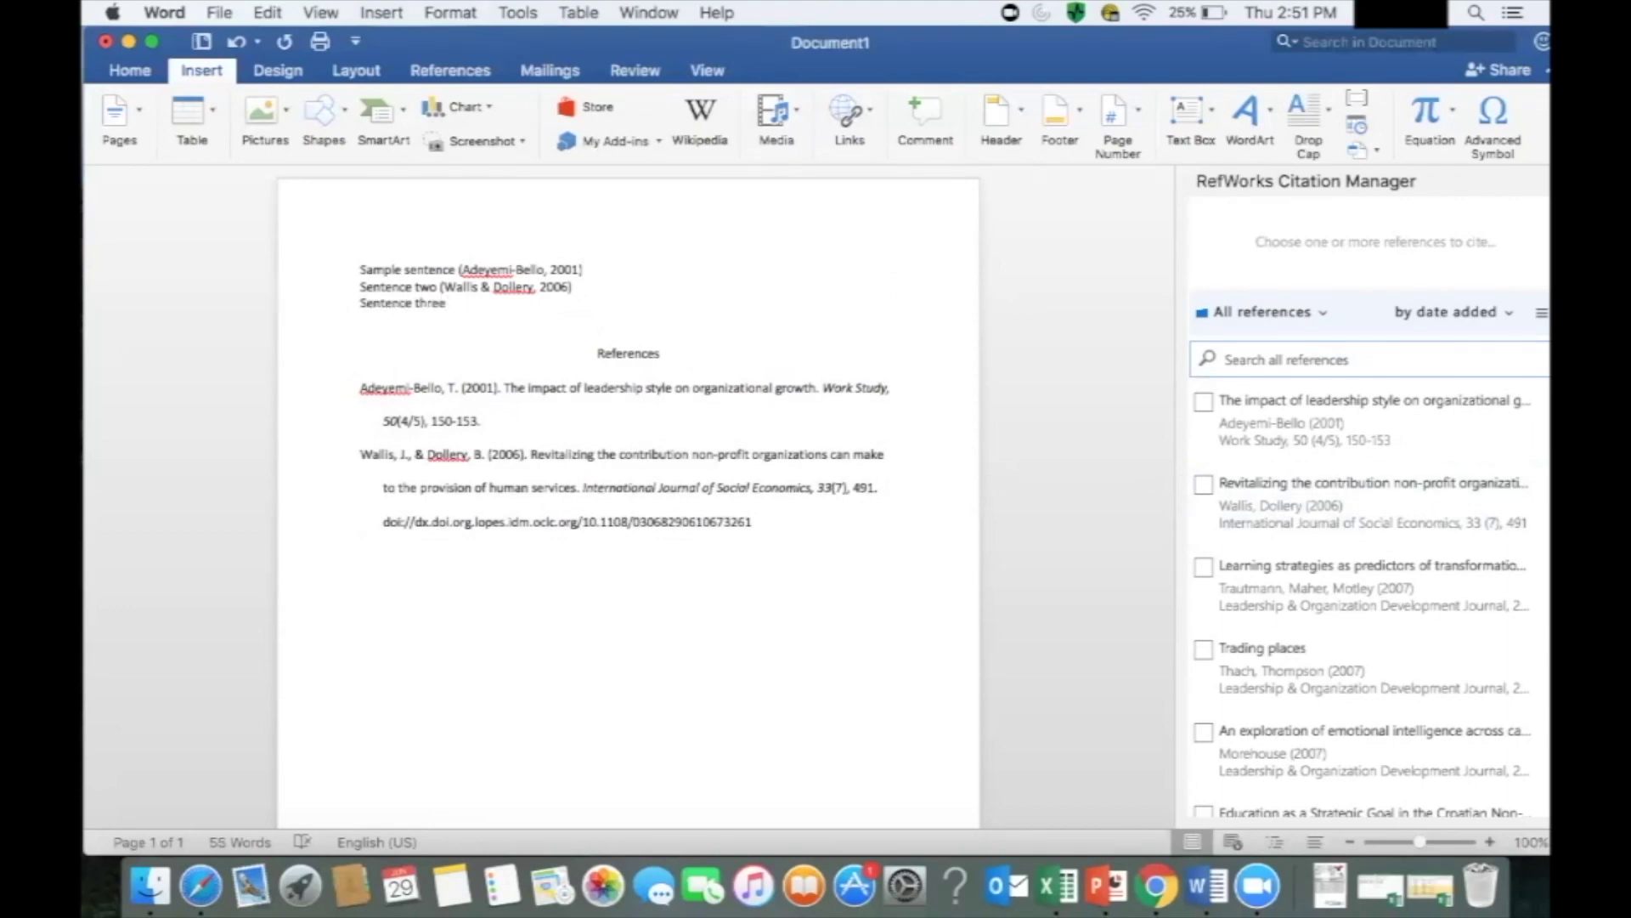
click(1203, 567)
click(1285, 600)
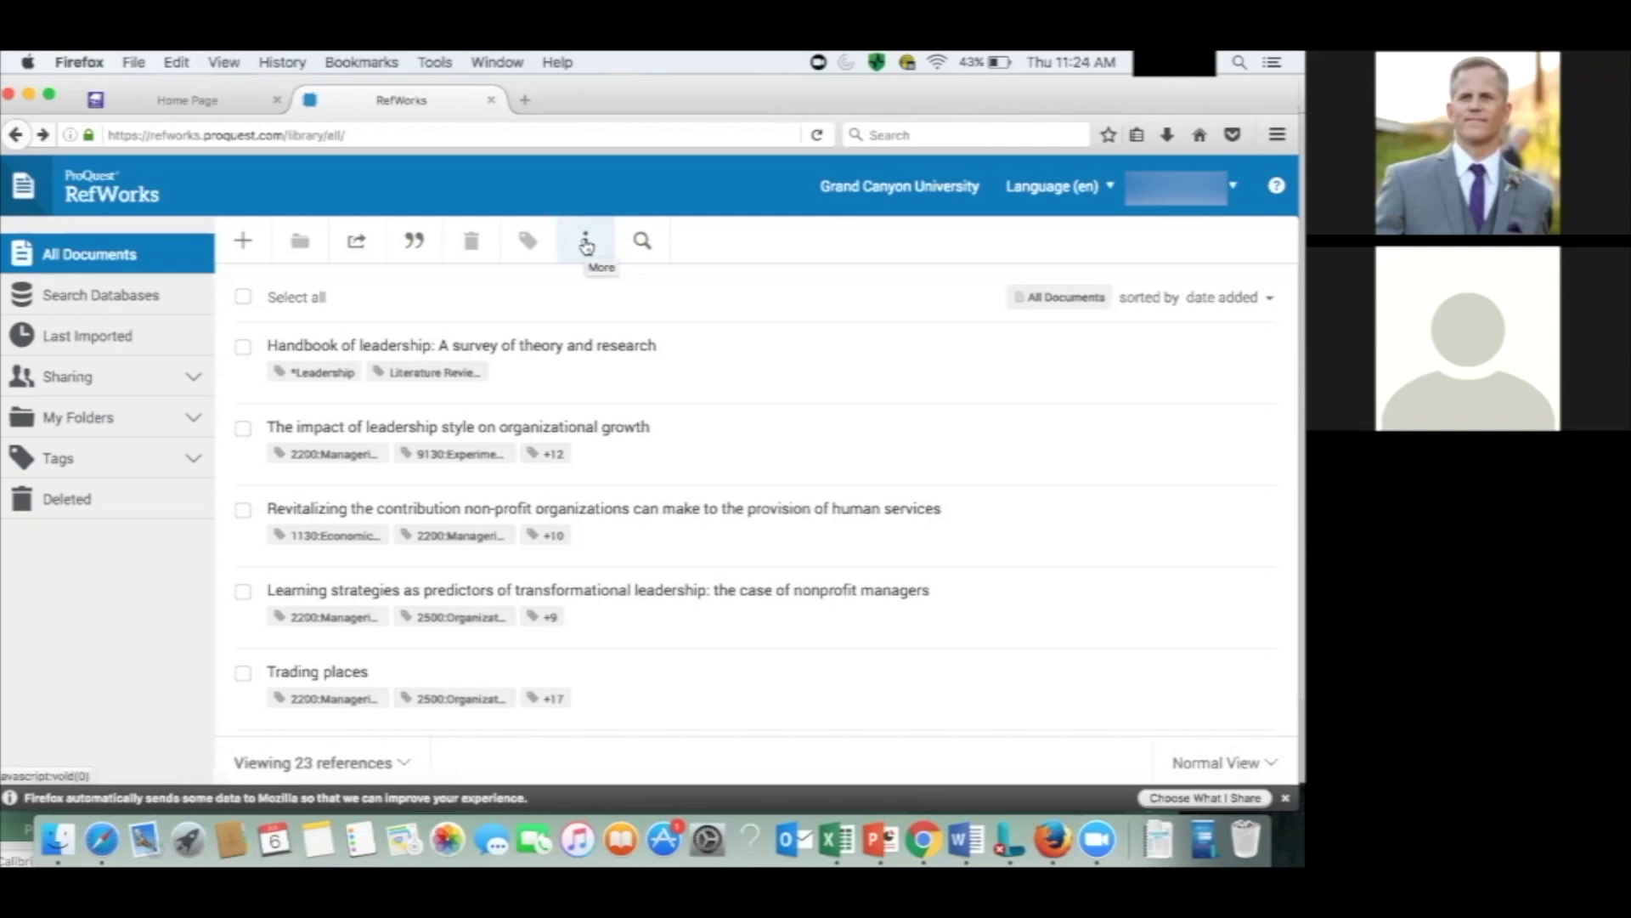
Go to the RefWorks Tools page and start installing the Save to RefWorks bookmarklet.
click(587, 244)
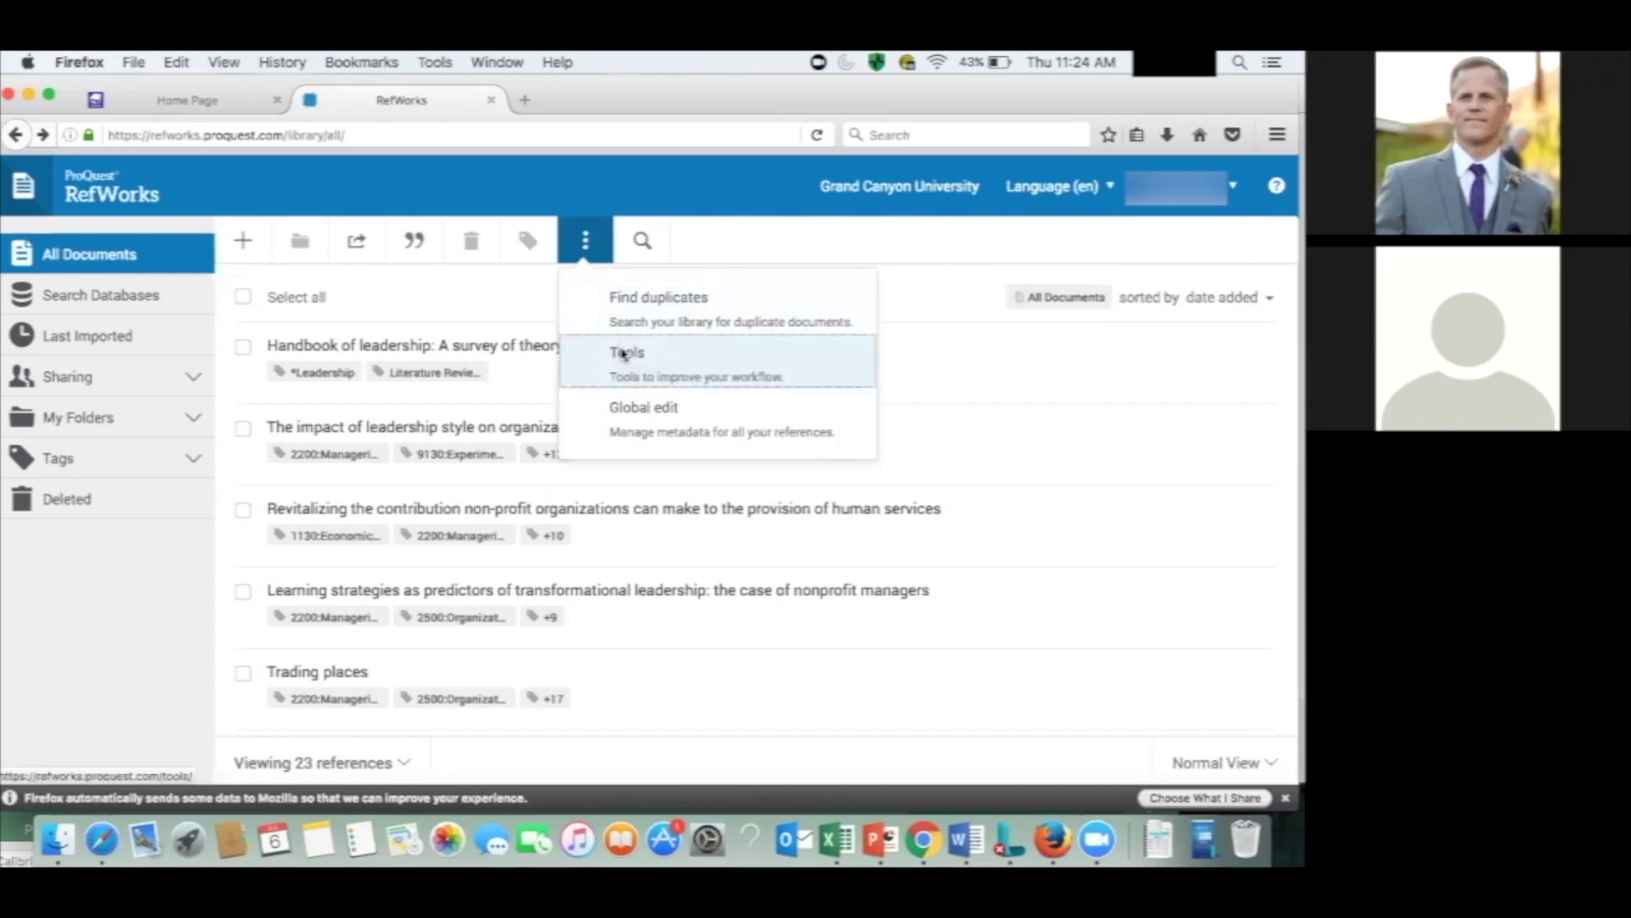
click(623, 354)
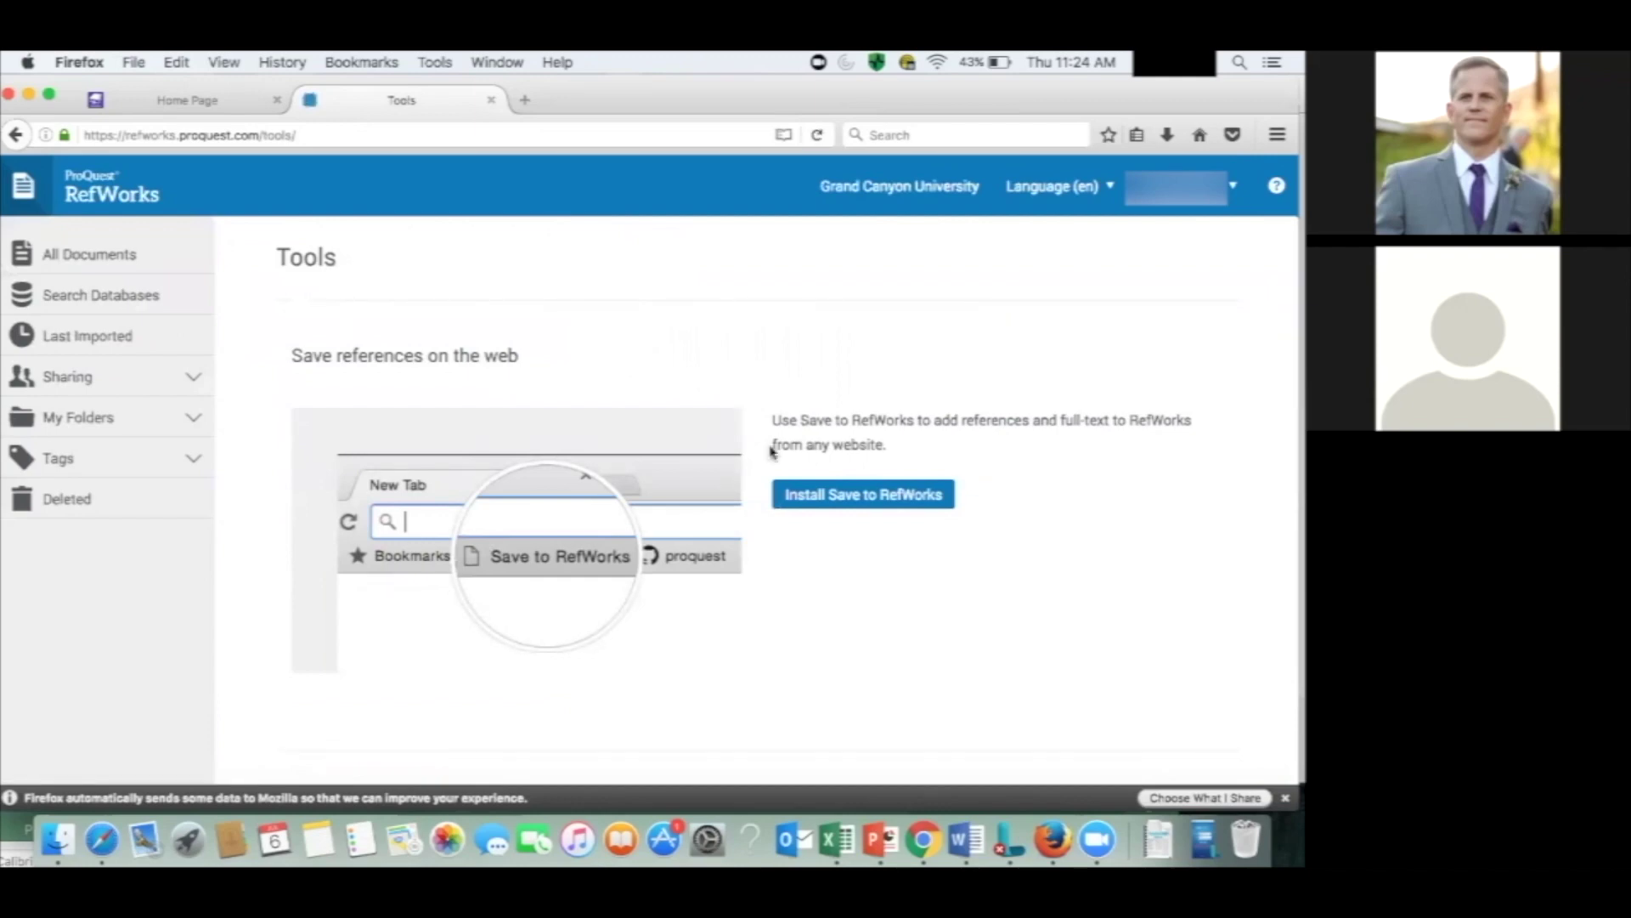
click(828, 498)
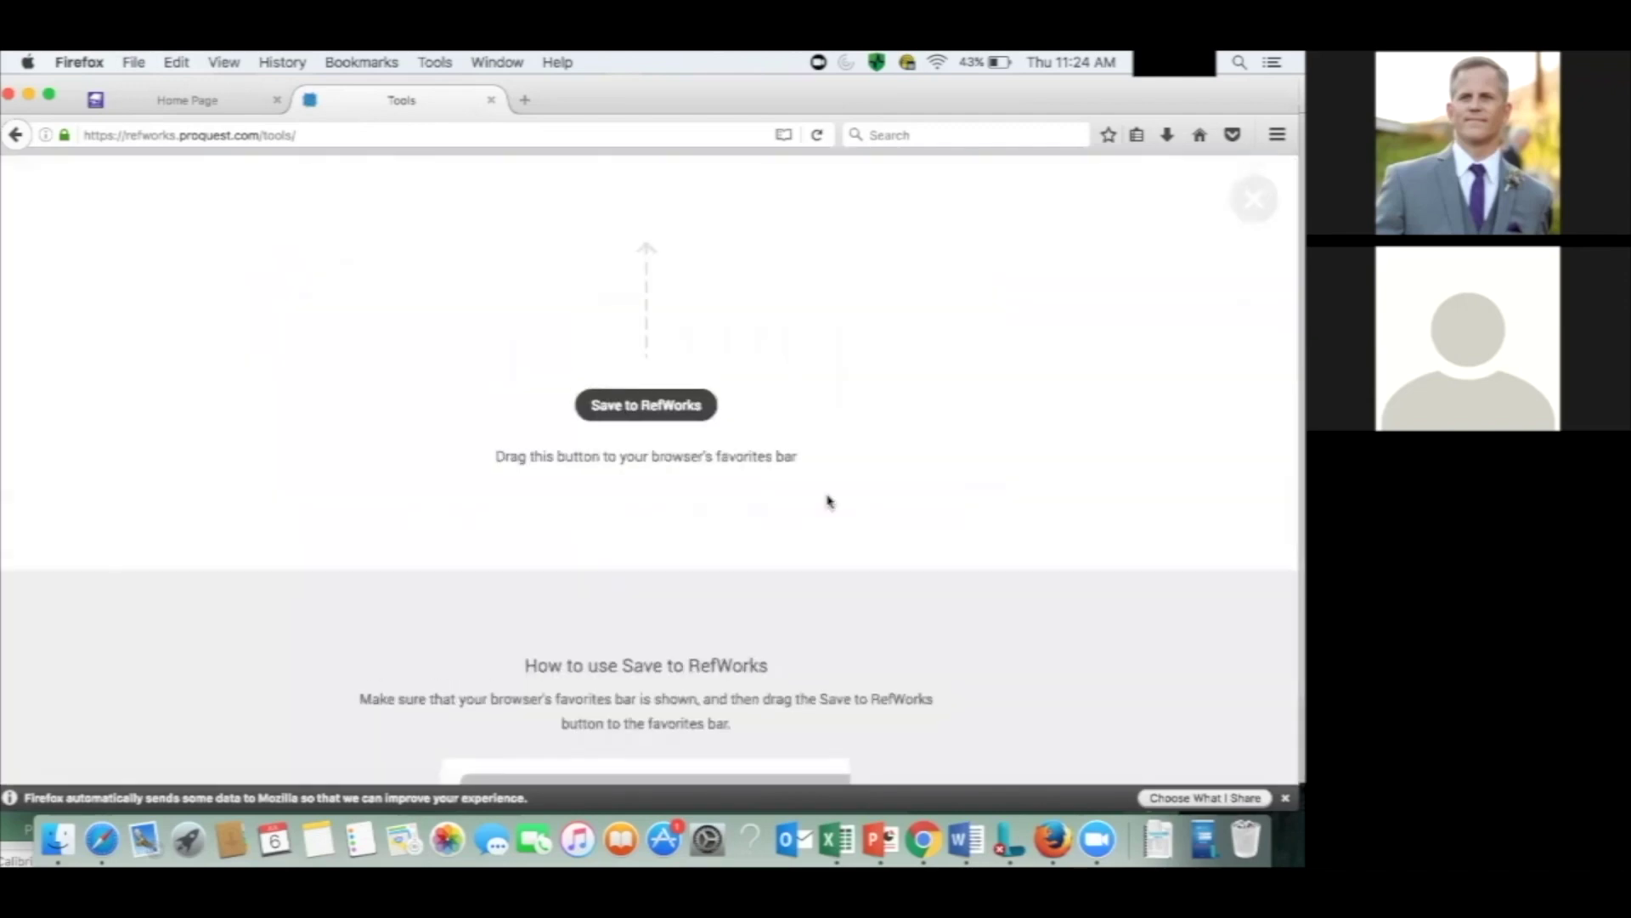
Drag the Save to RefWorks button into Firefox bookmarks, then return to the library home tab.
mouse_move(686, 407)
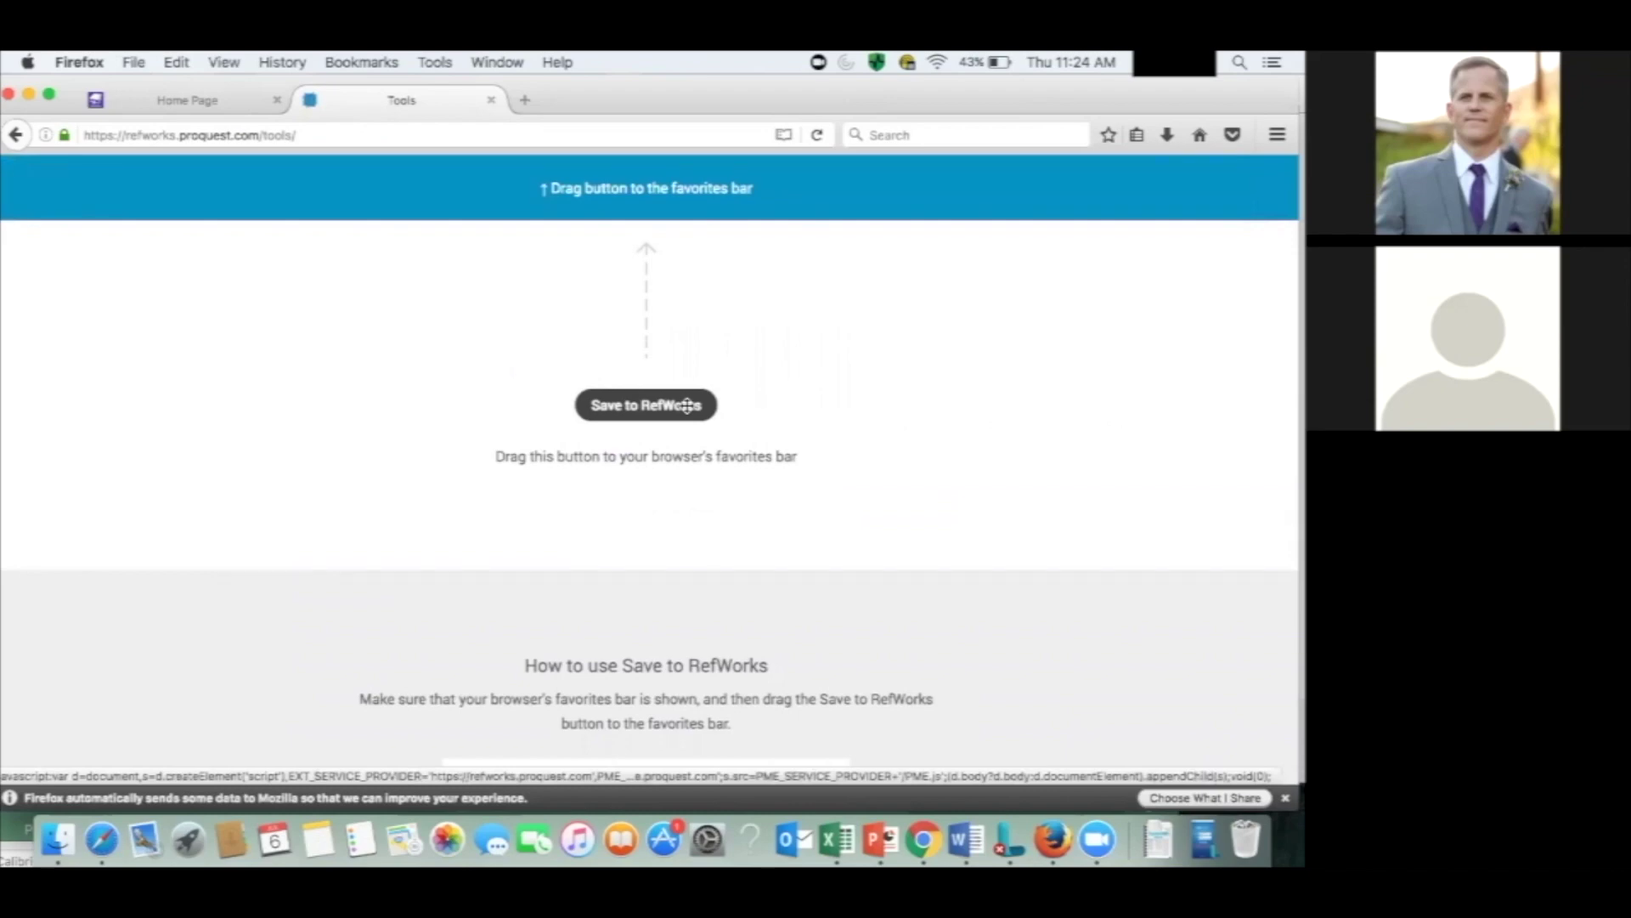
drag(687, 406, 1182, 130)
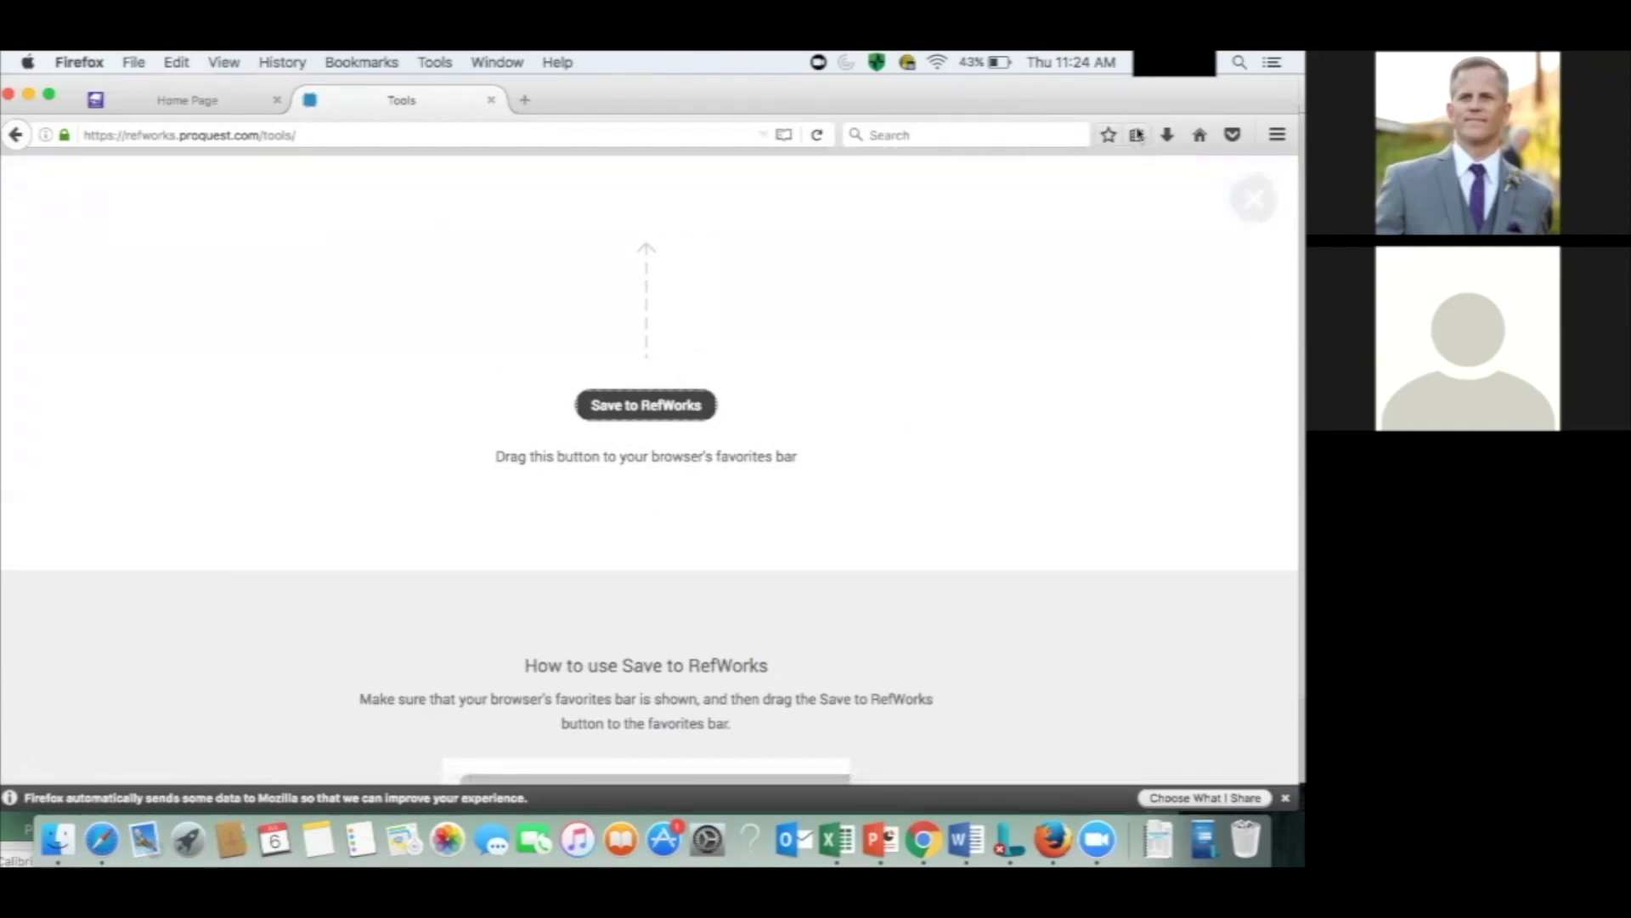
click(1139, 136)
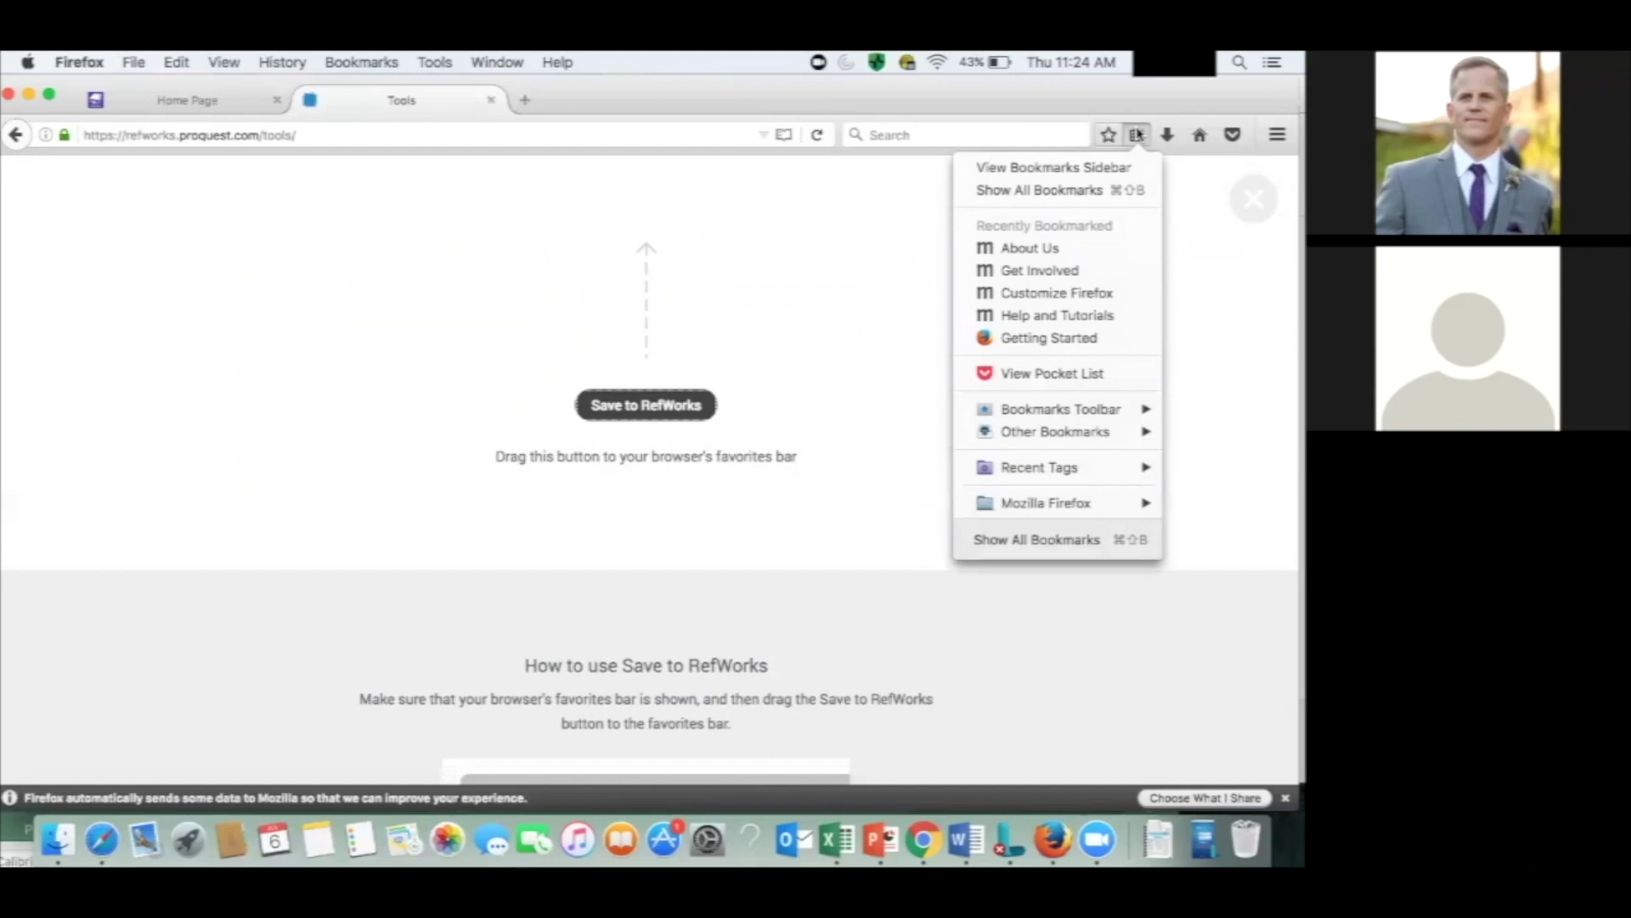
click(673, 401)
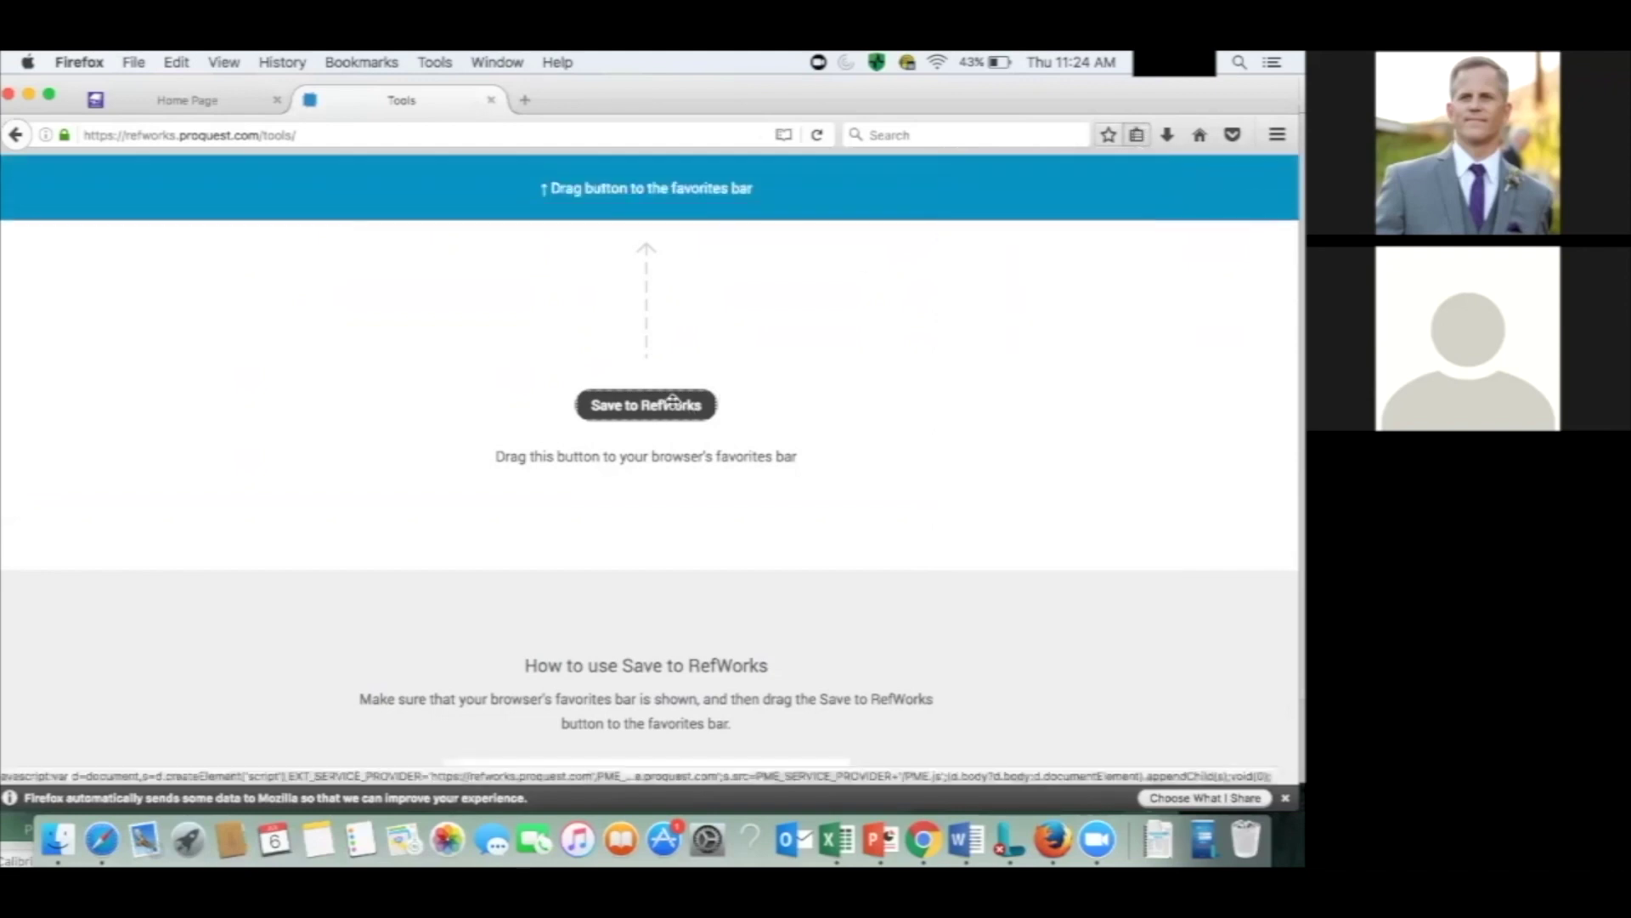
drag(656, 411, 1139, 137)
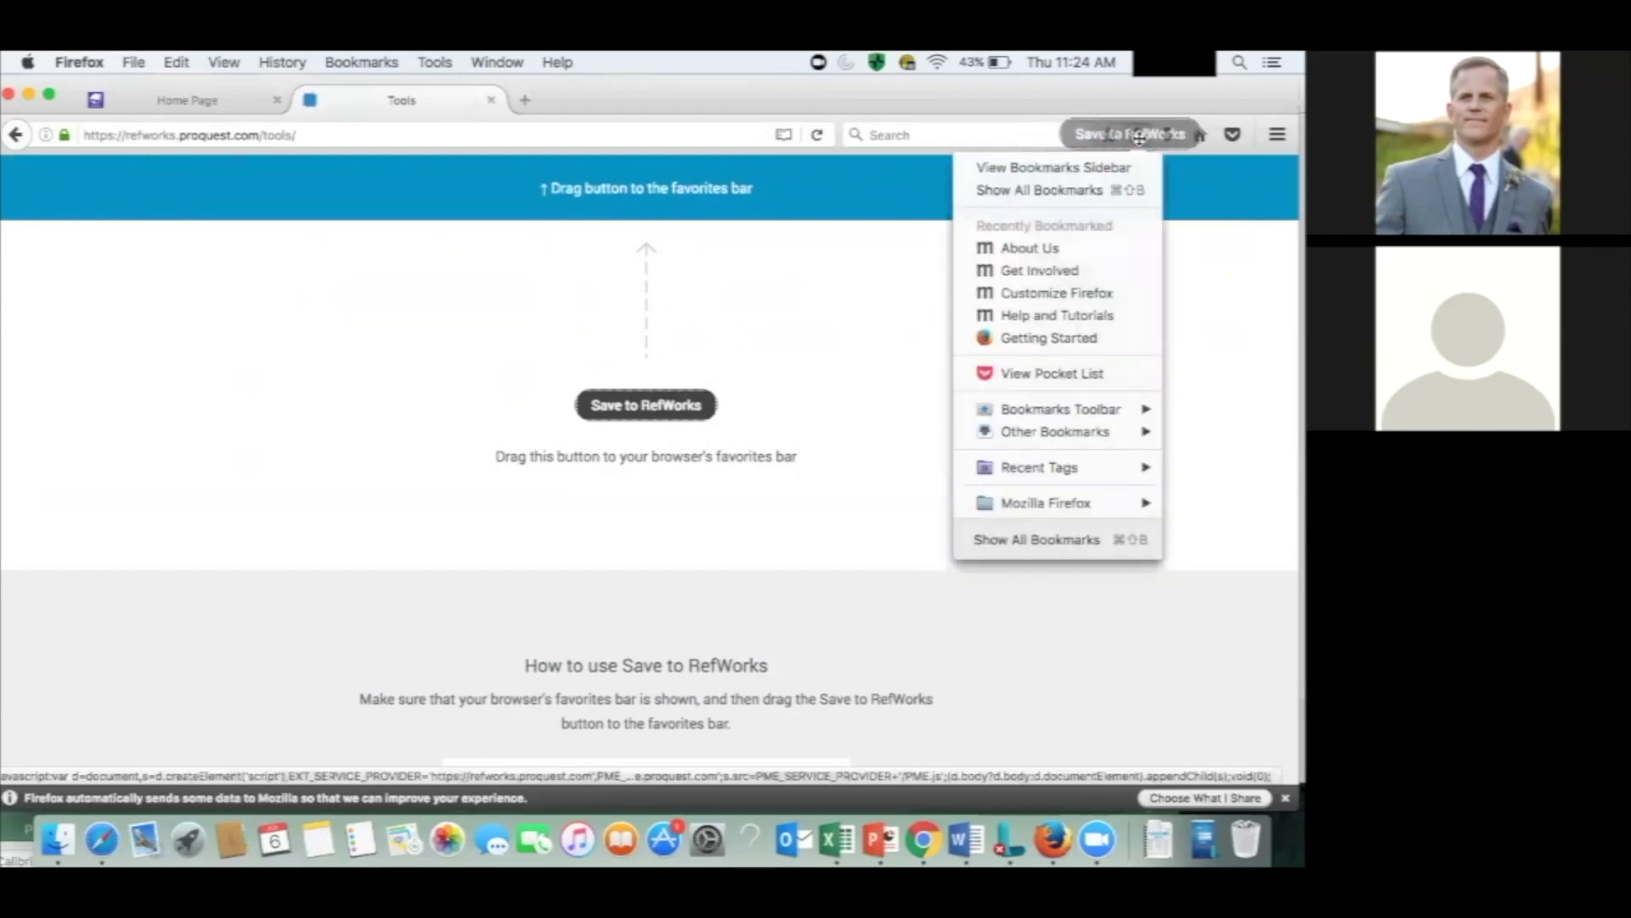
drag(1139, 137, 1139, 137)
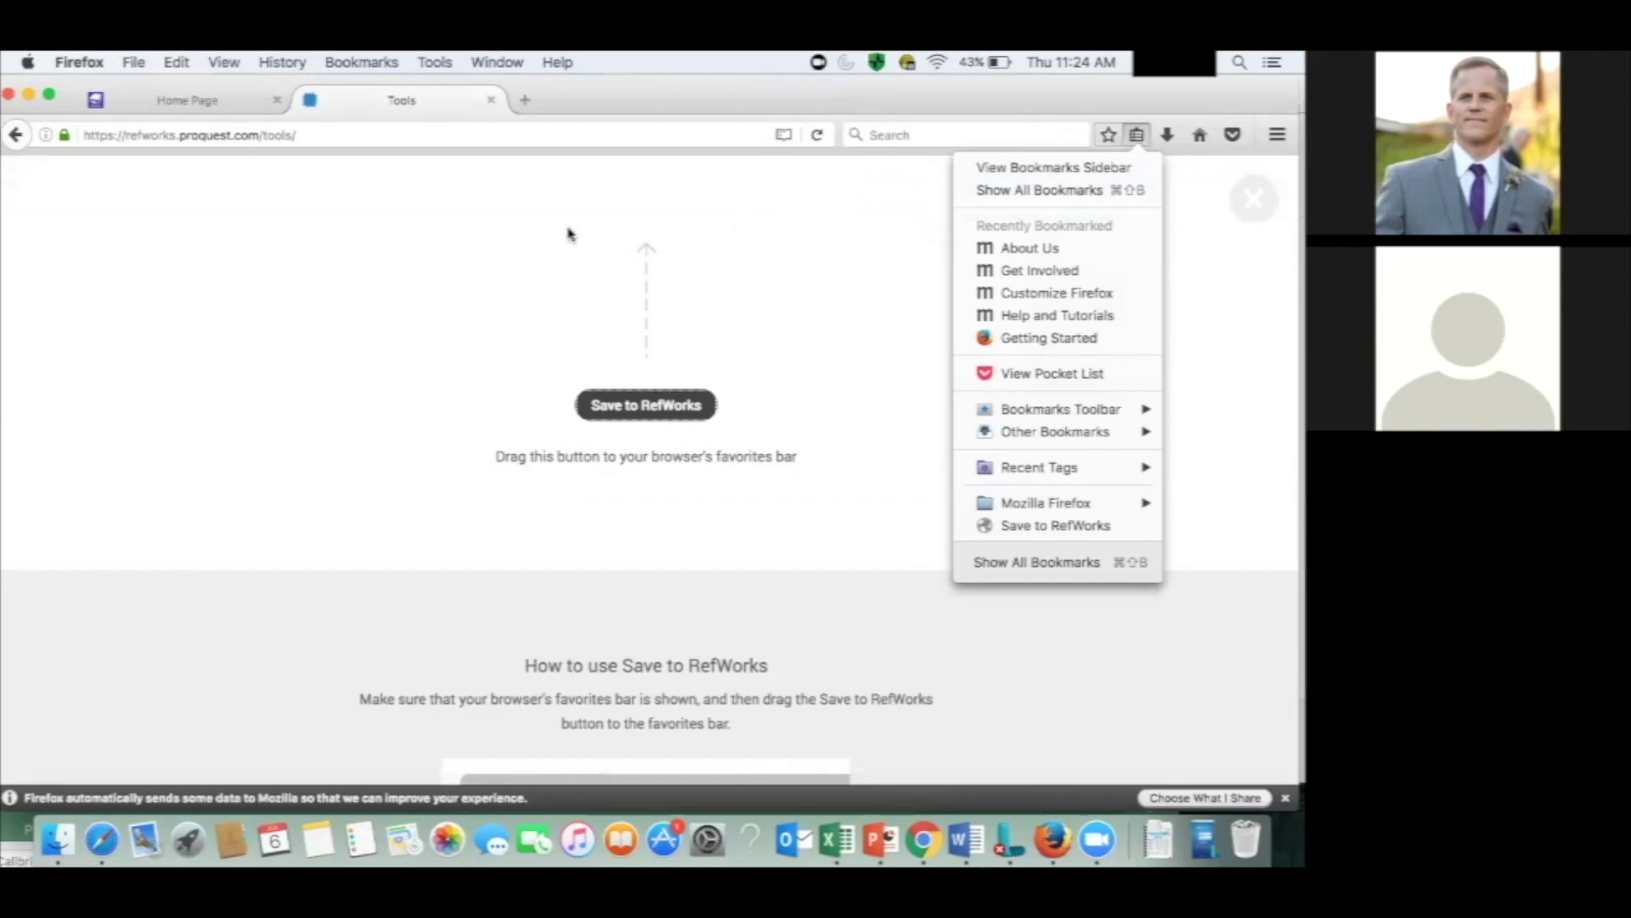
click(202, 108)
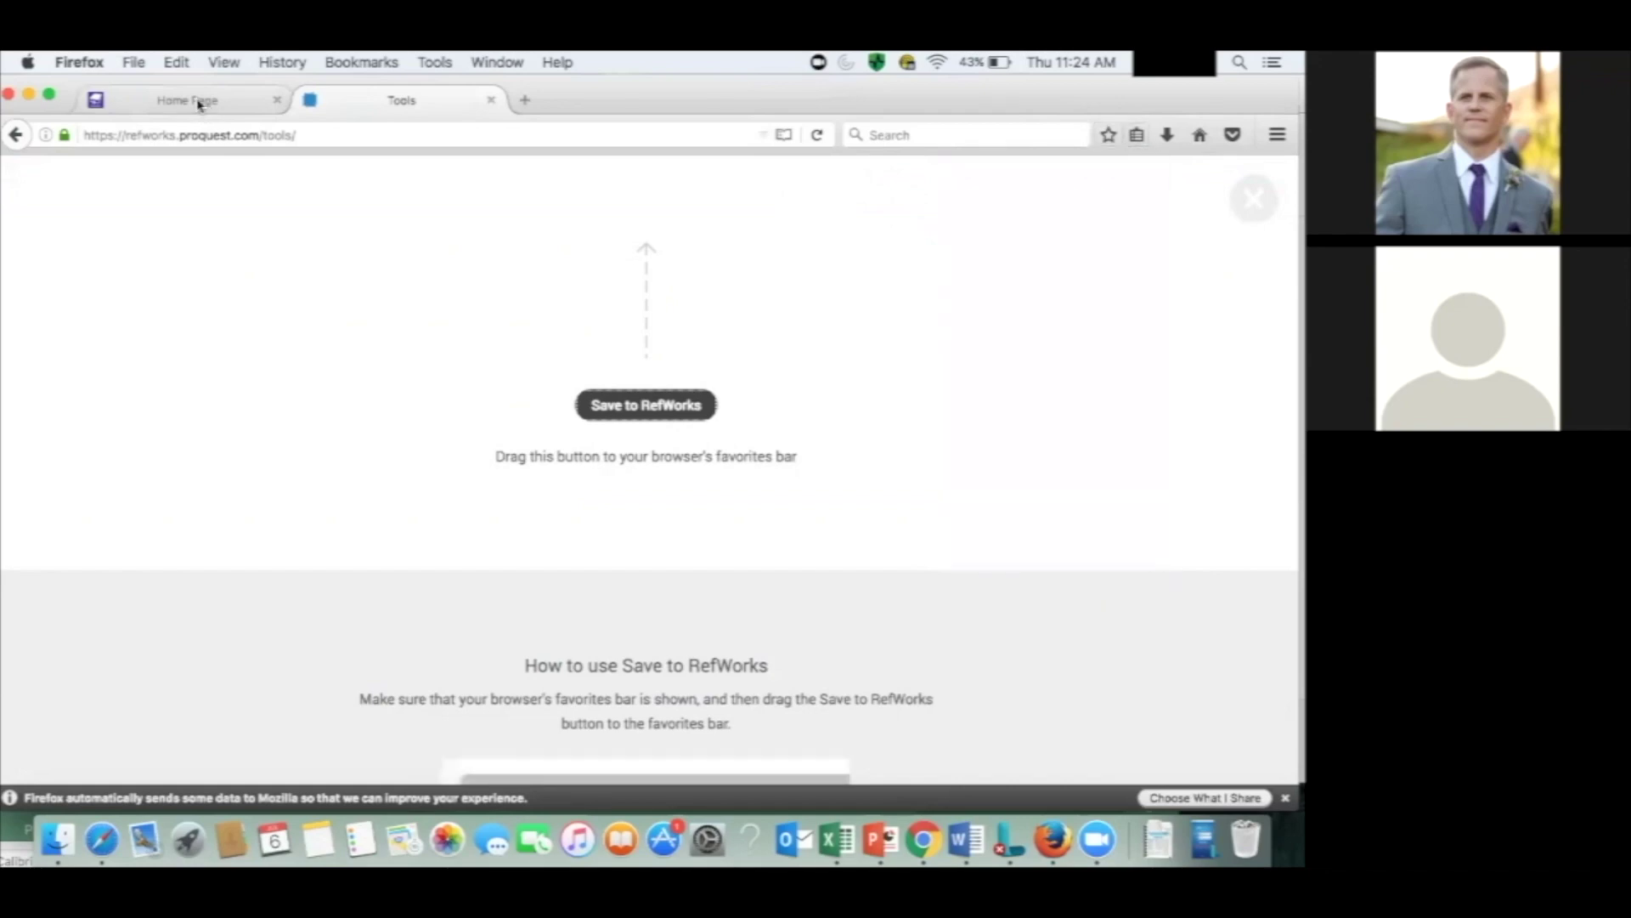
click(200, 104)
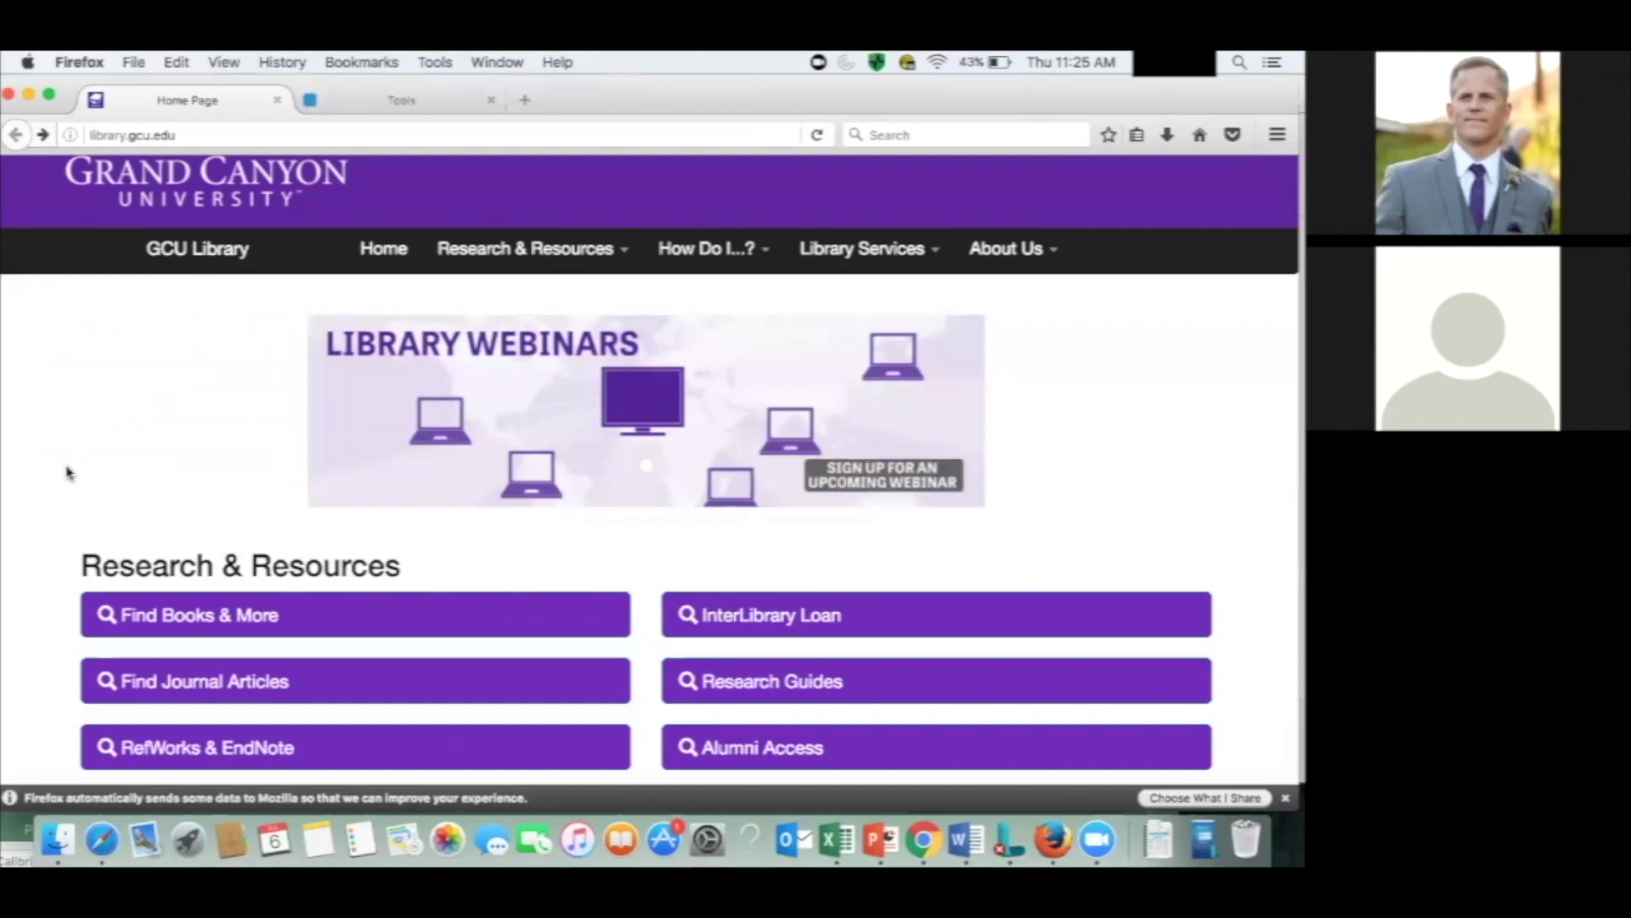
Via Find Journal Articles, open Google Scholar from the letter-G database list in a new tab.
click(195, 677)
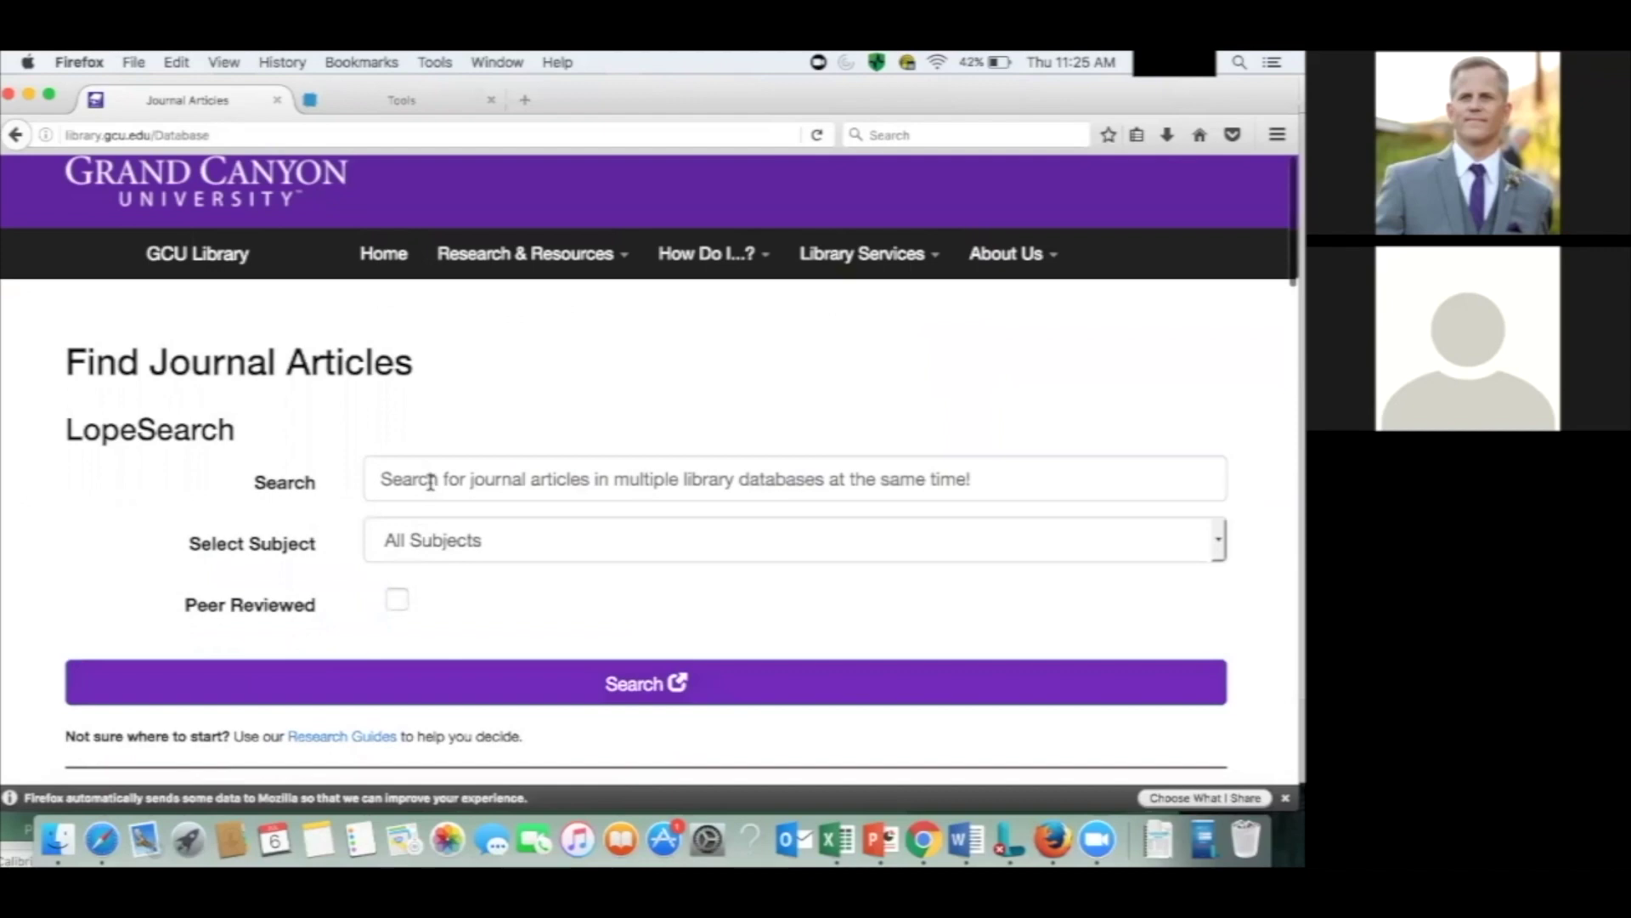
scroll(431, 480, down, 10)
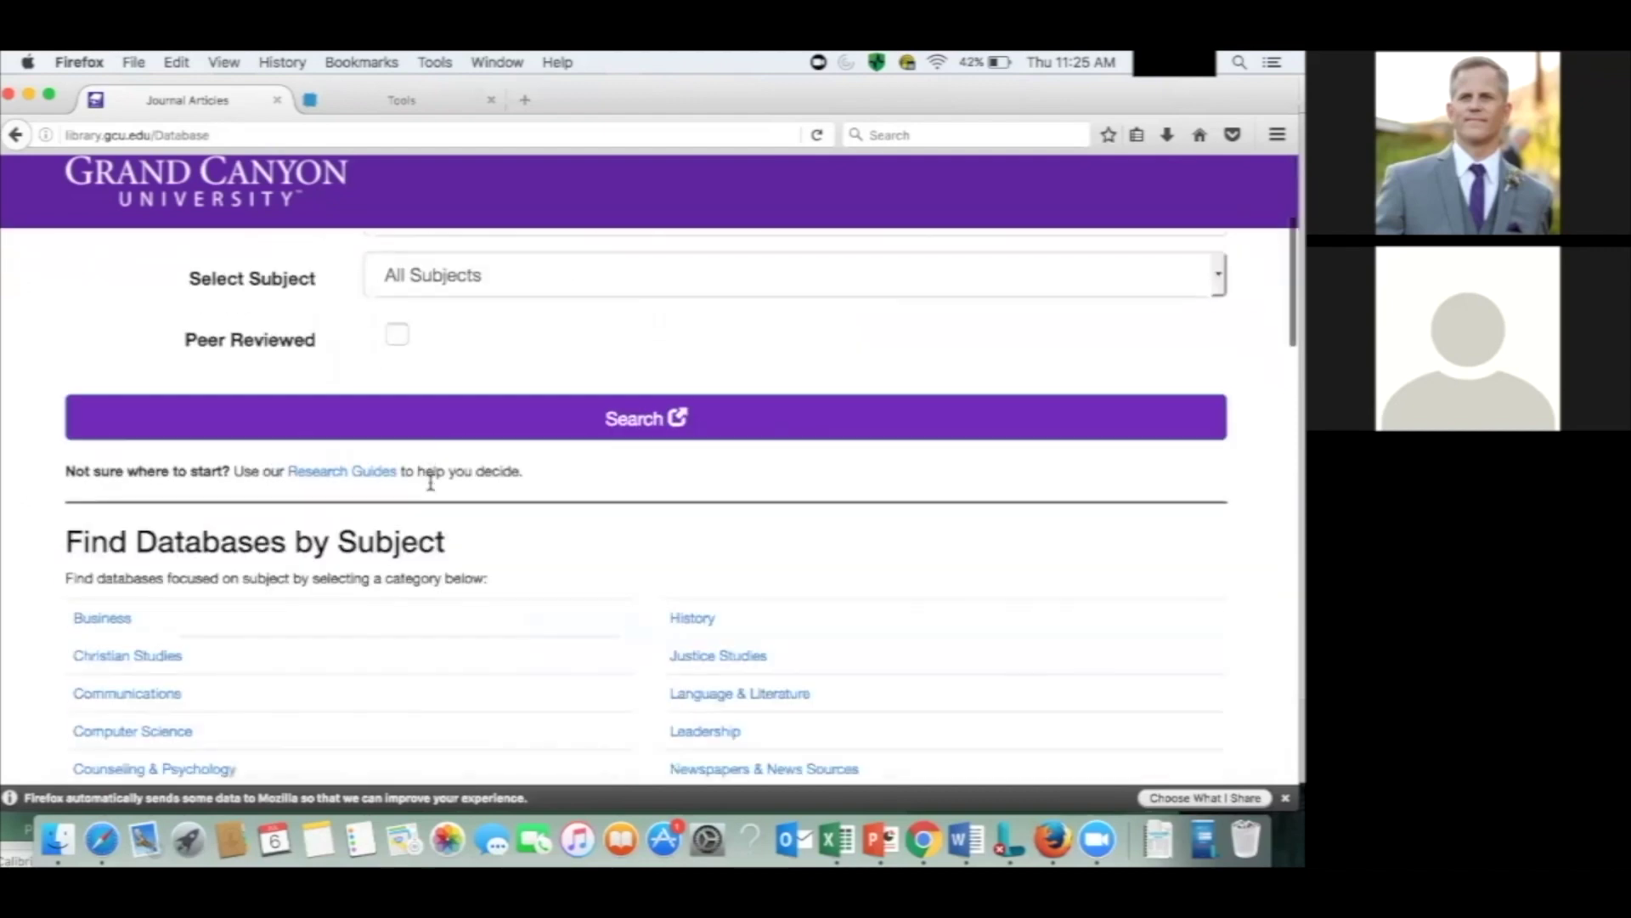
scroll(433, 456, down, 10)
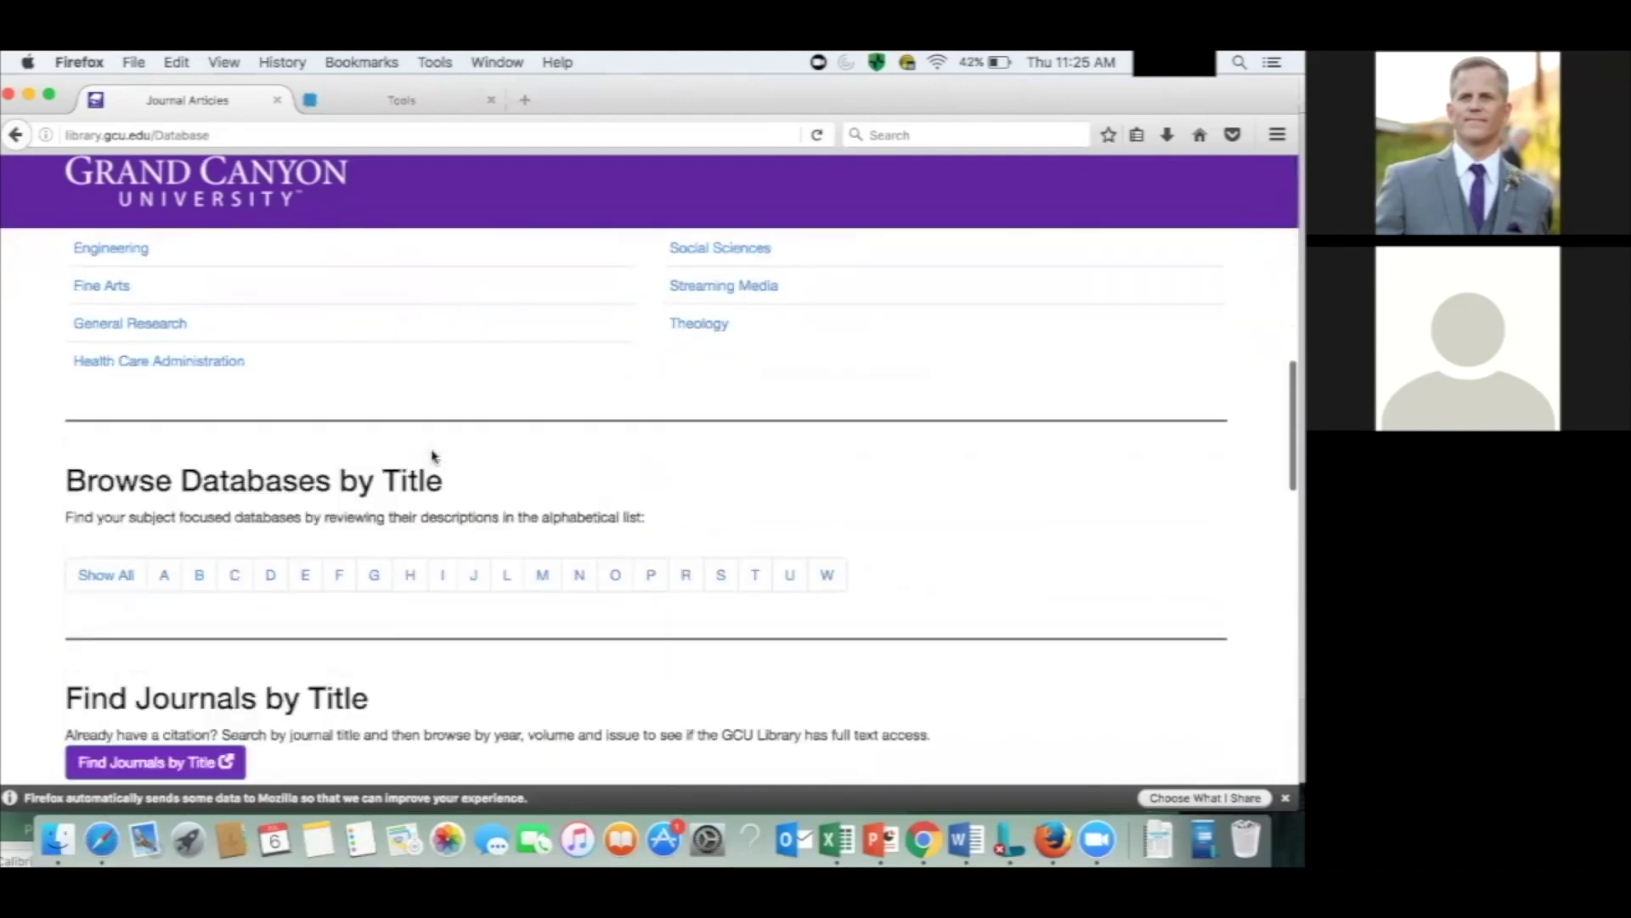
scroll(434, 456, up, 3)
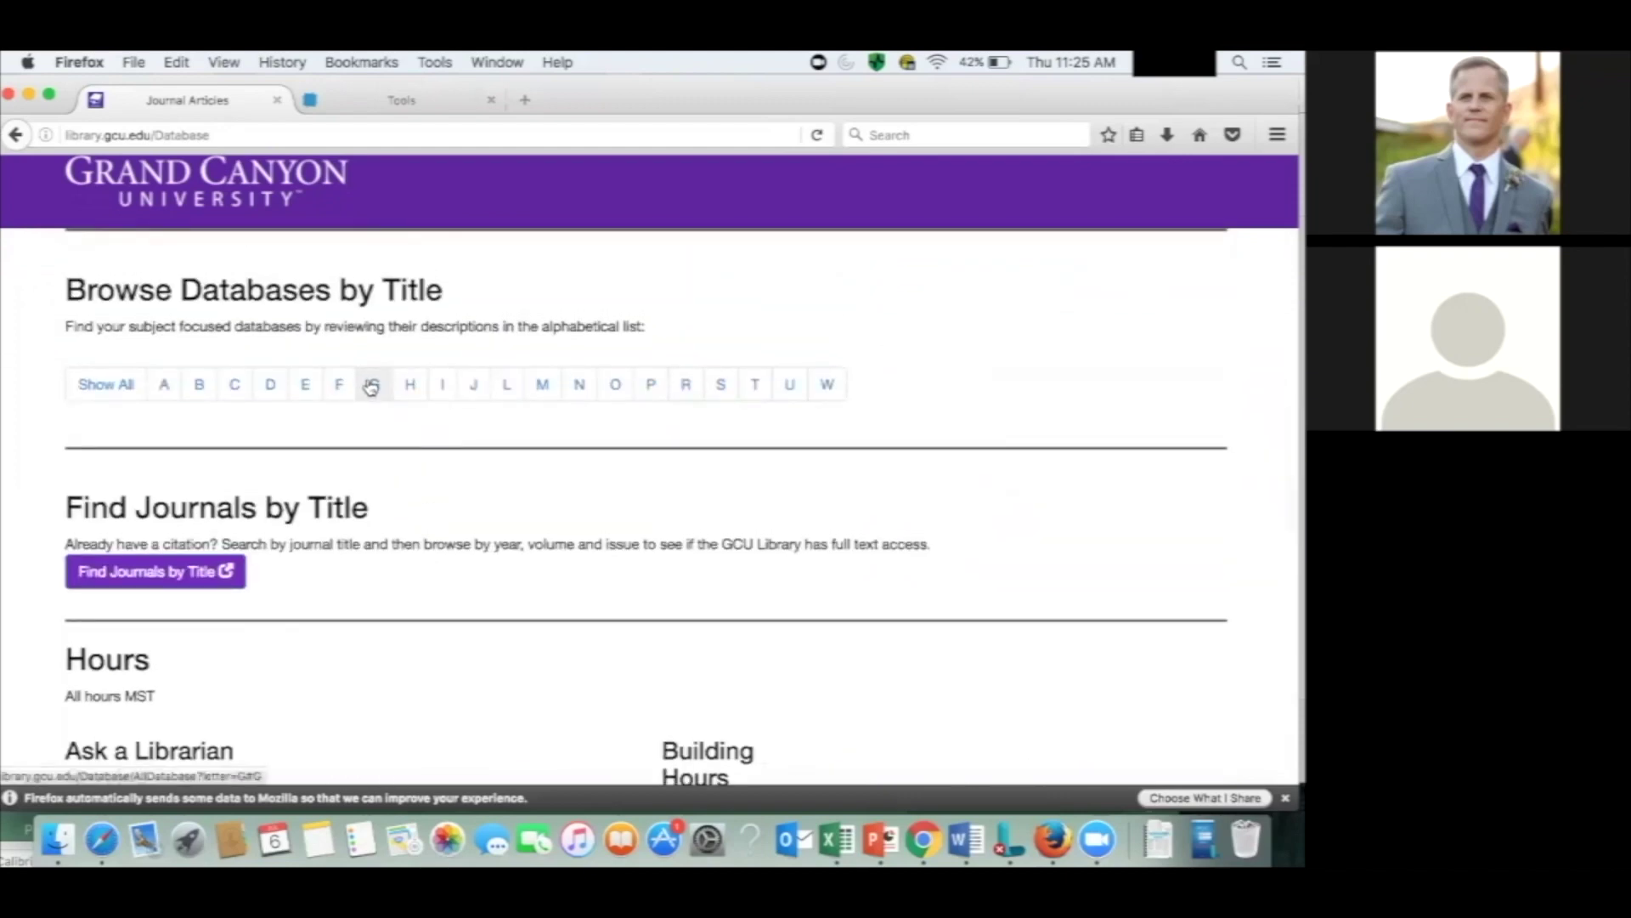
click(371, 386)
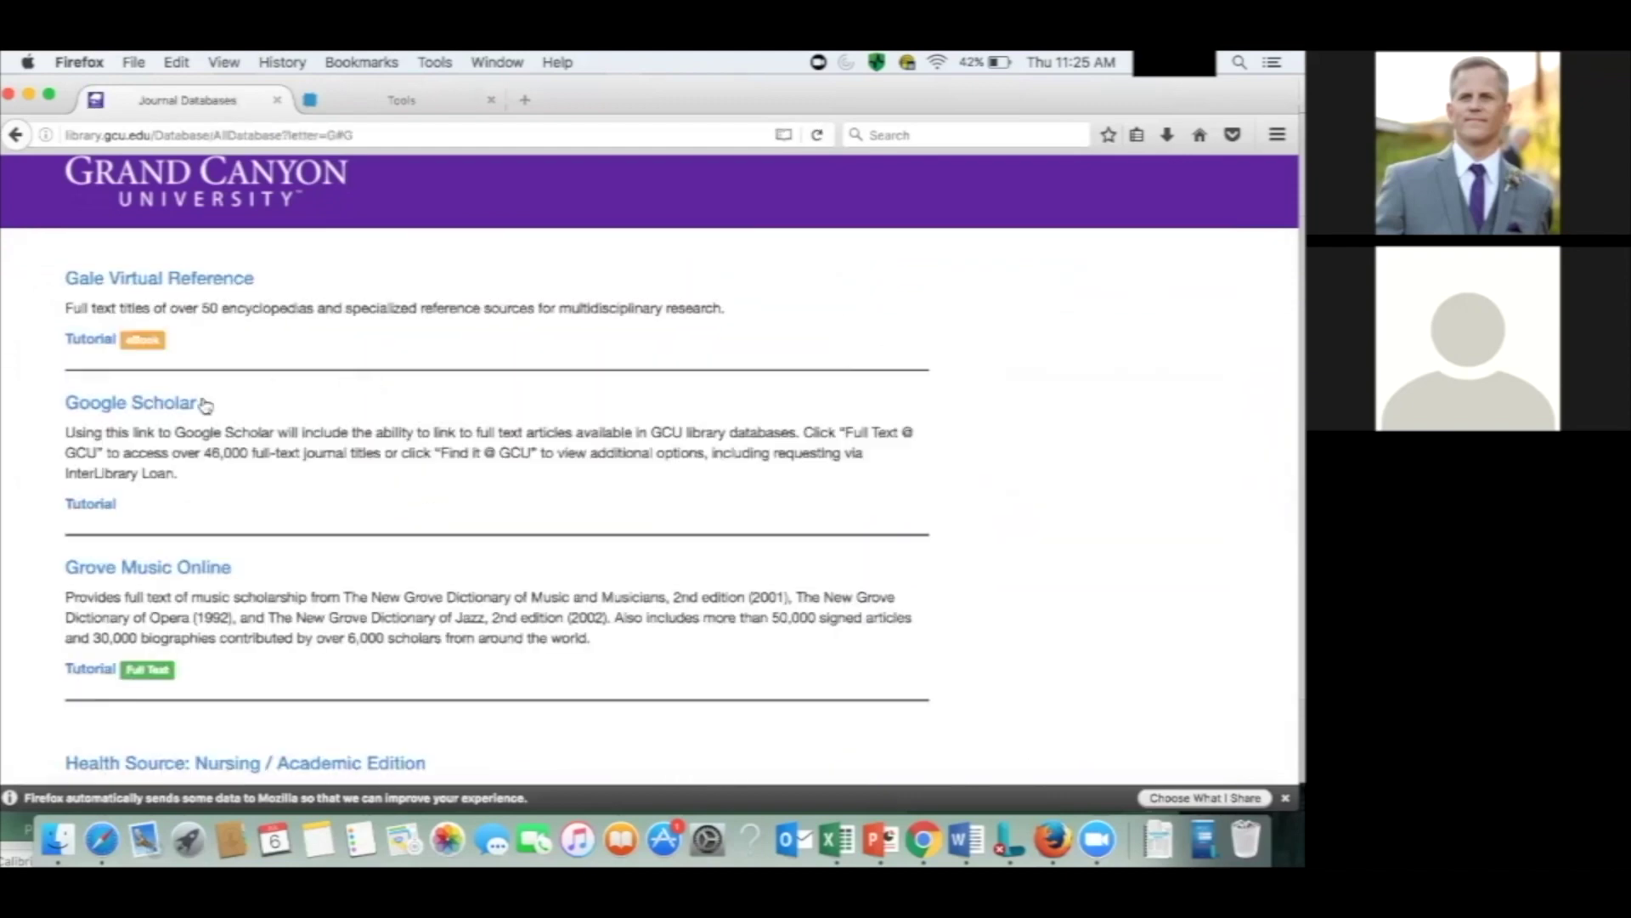
click(166, 404)
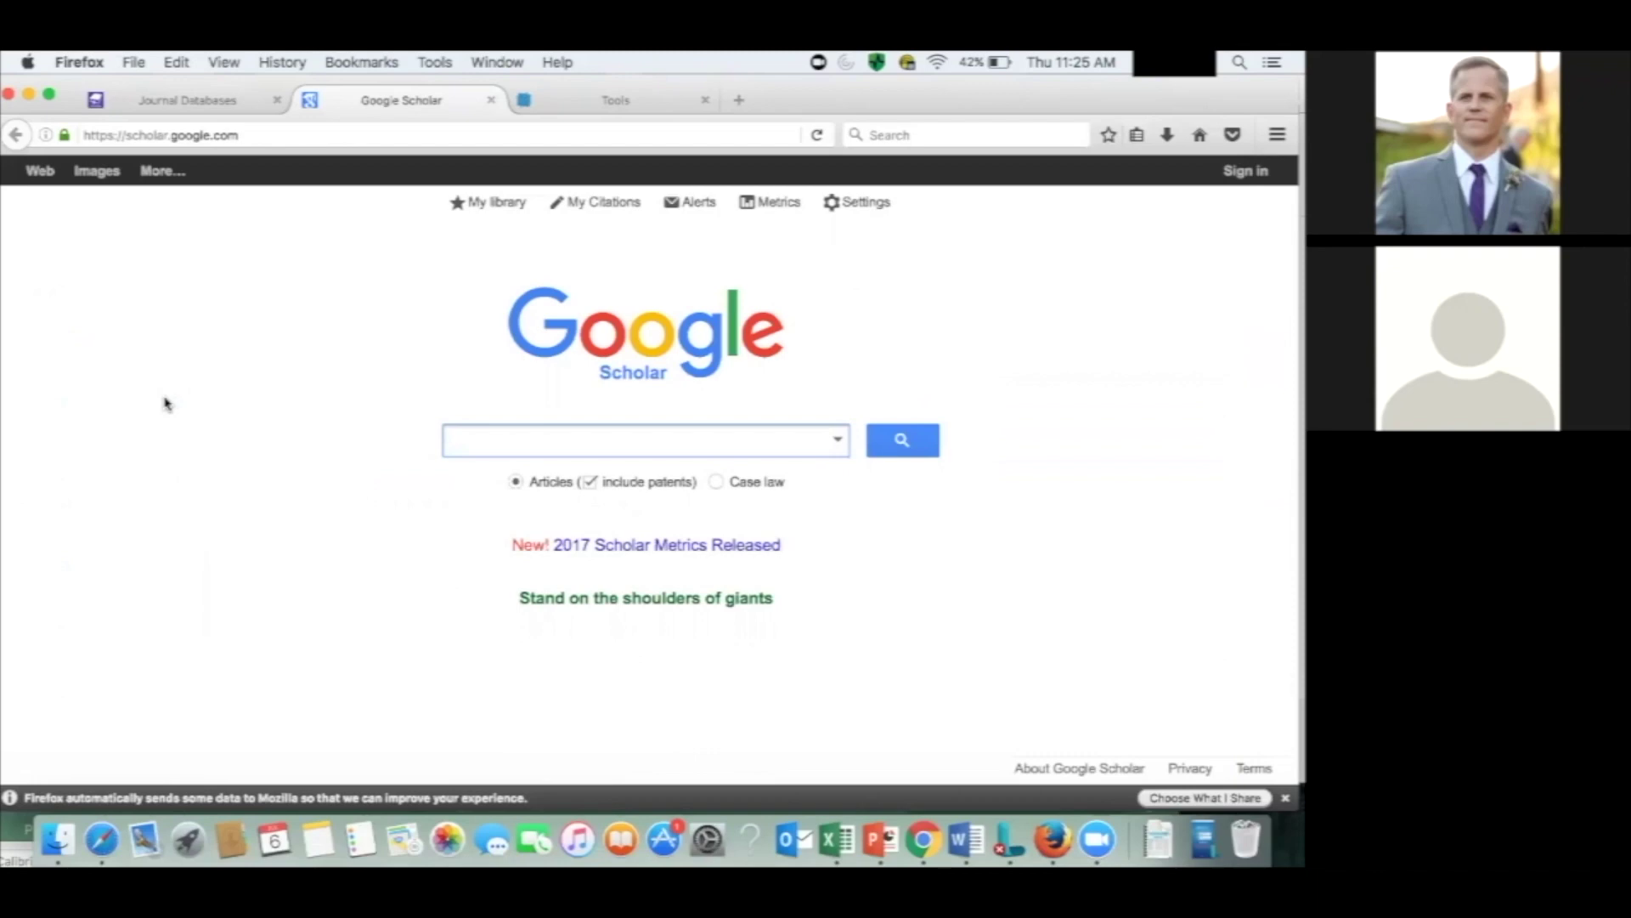
Search Google Scholar for 'leadership' and open the 'Handbook of leadership' PsycNET record.
text(leader)
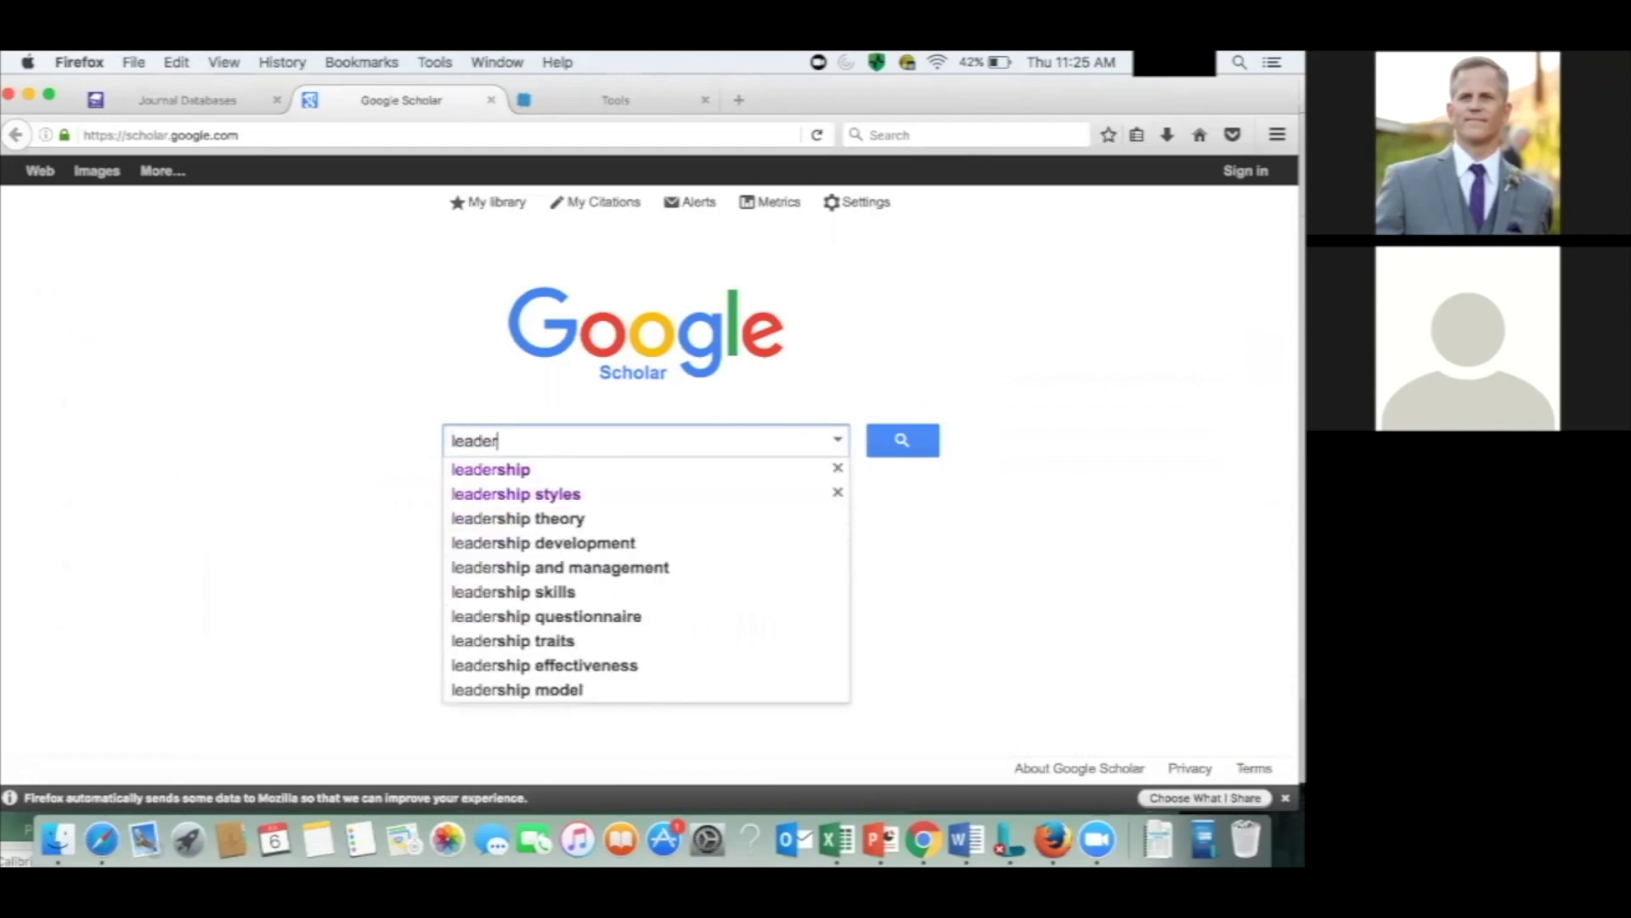
text(ship)
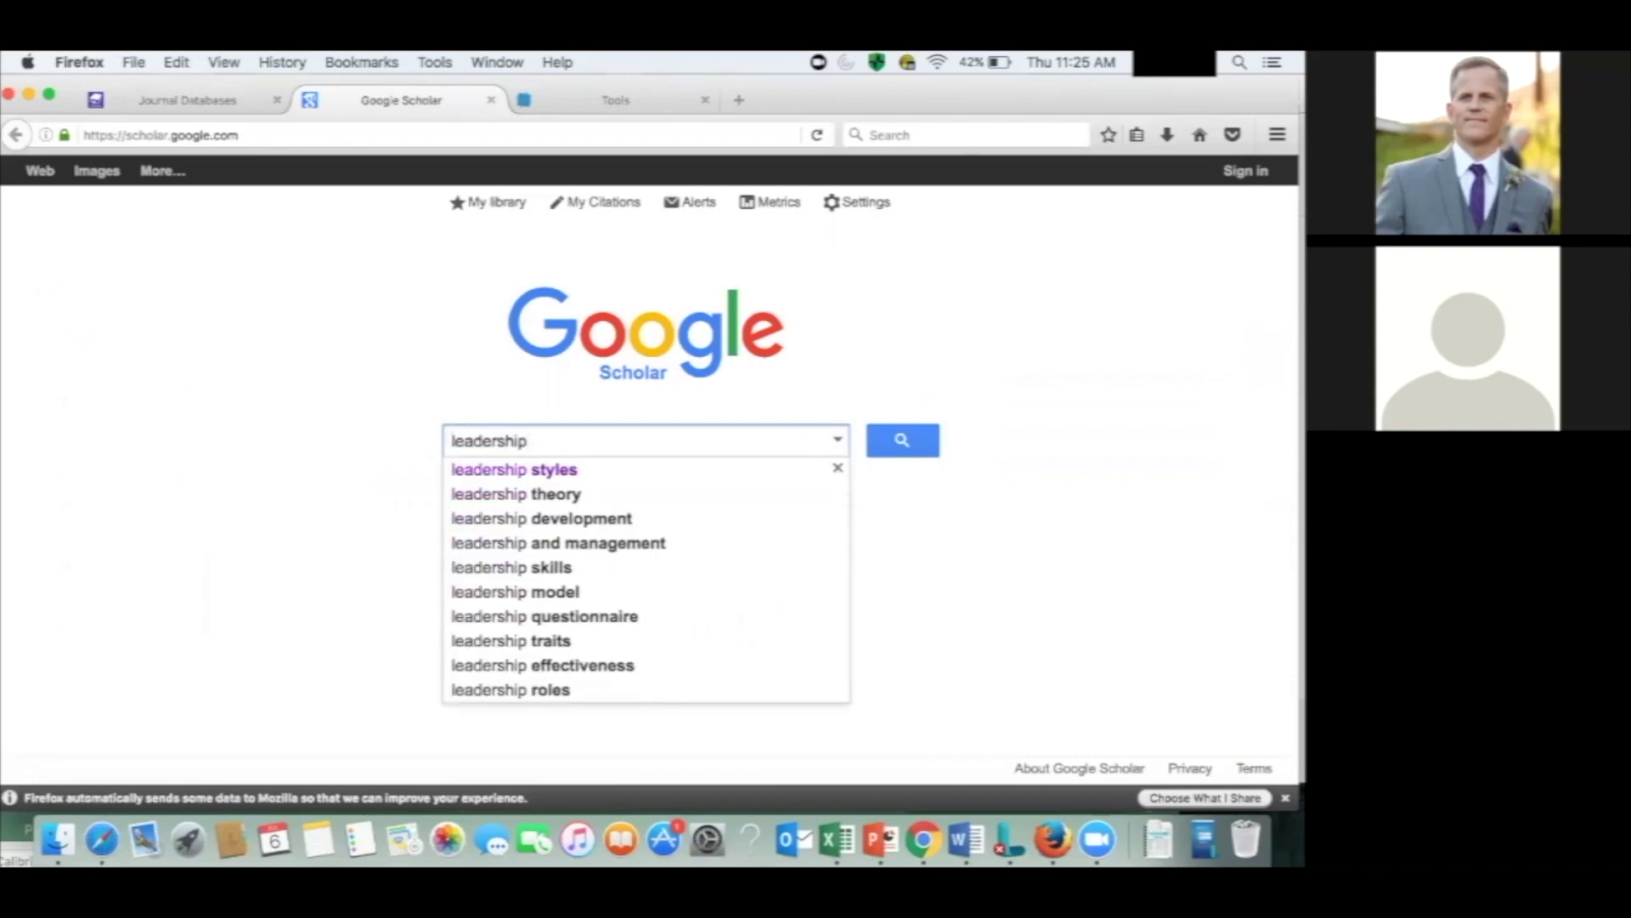
key(BackSpace)
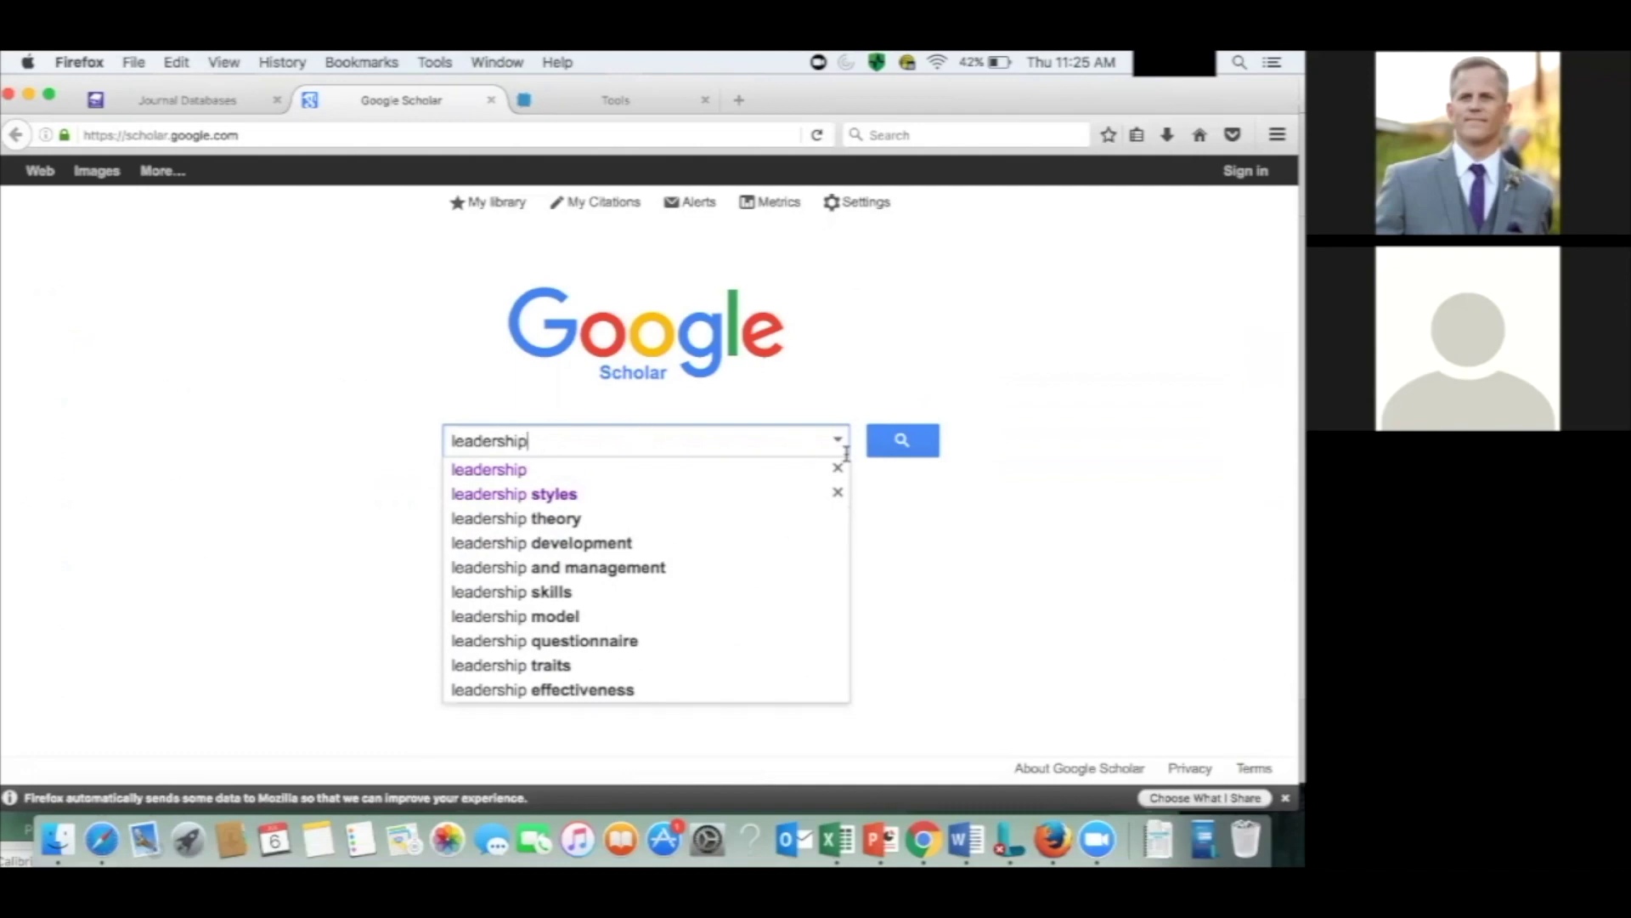
click(886, 450)
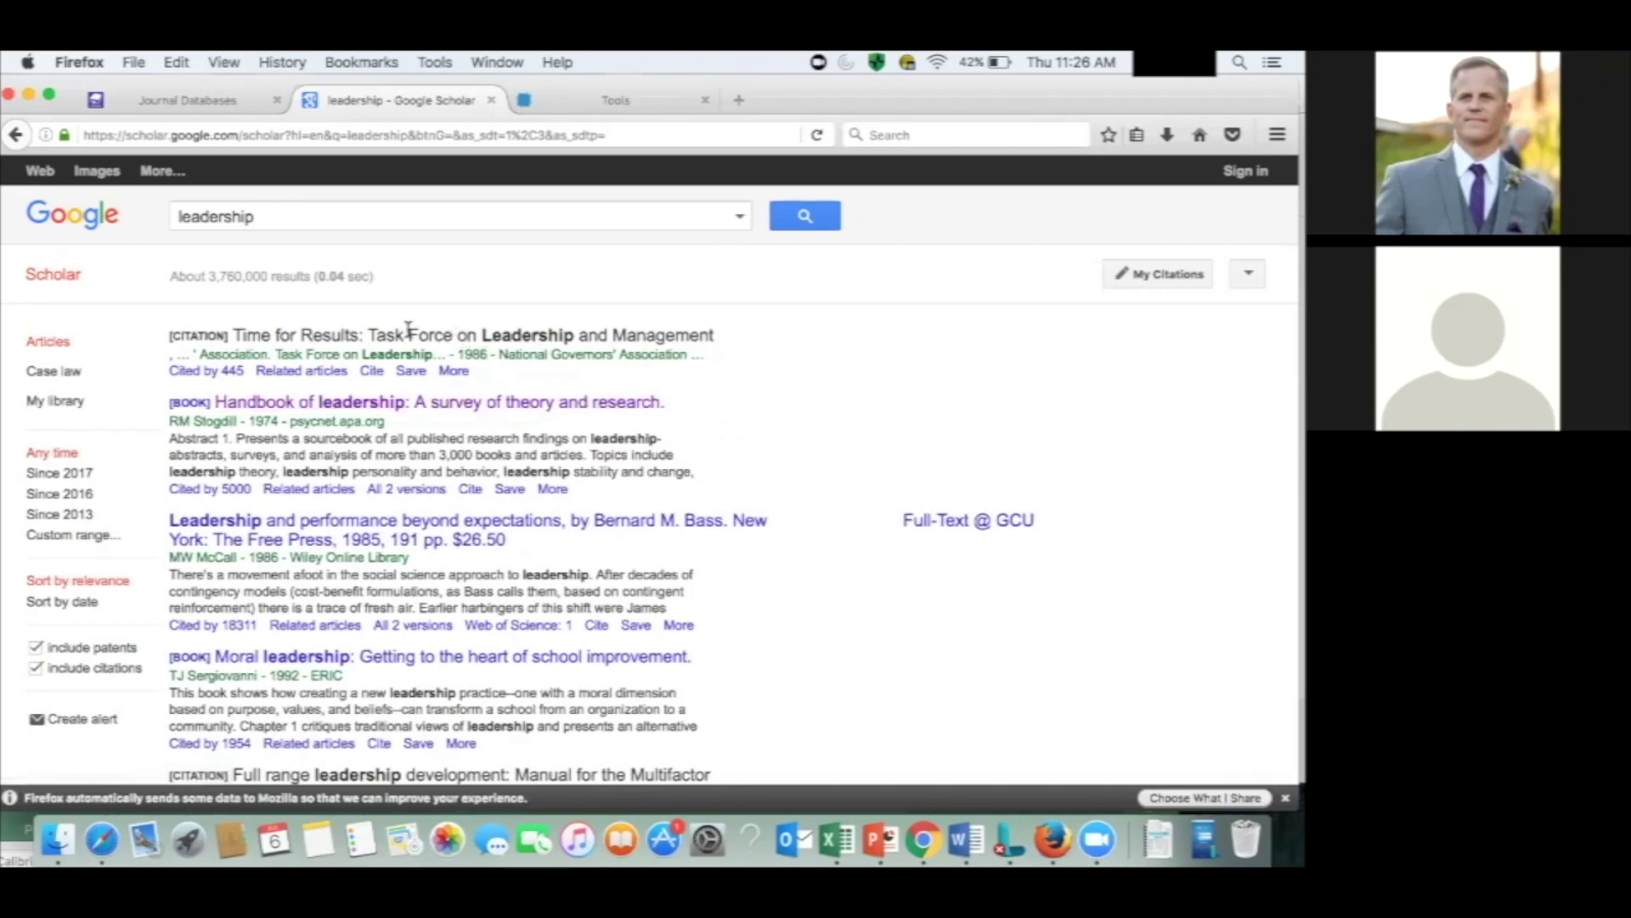
click(348, 408)
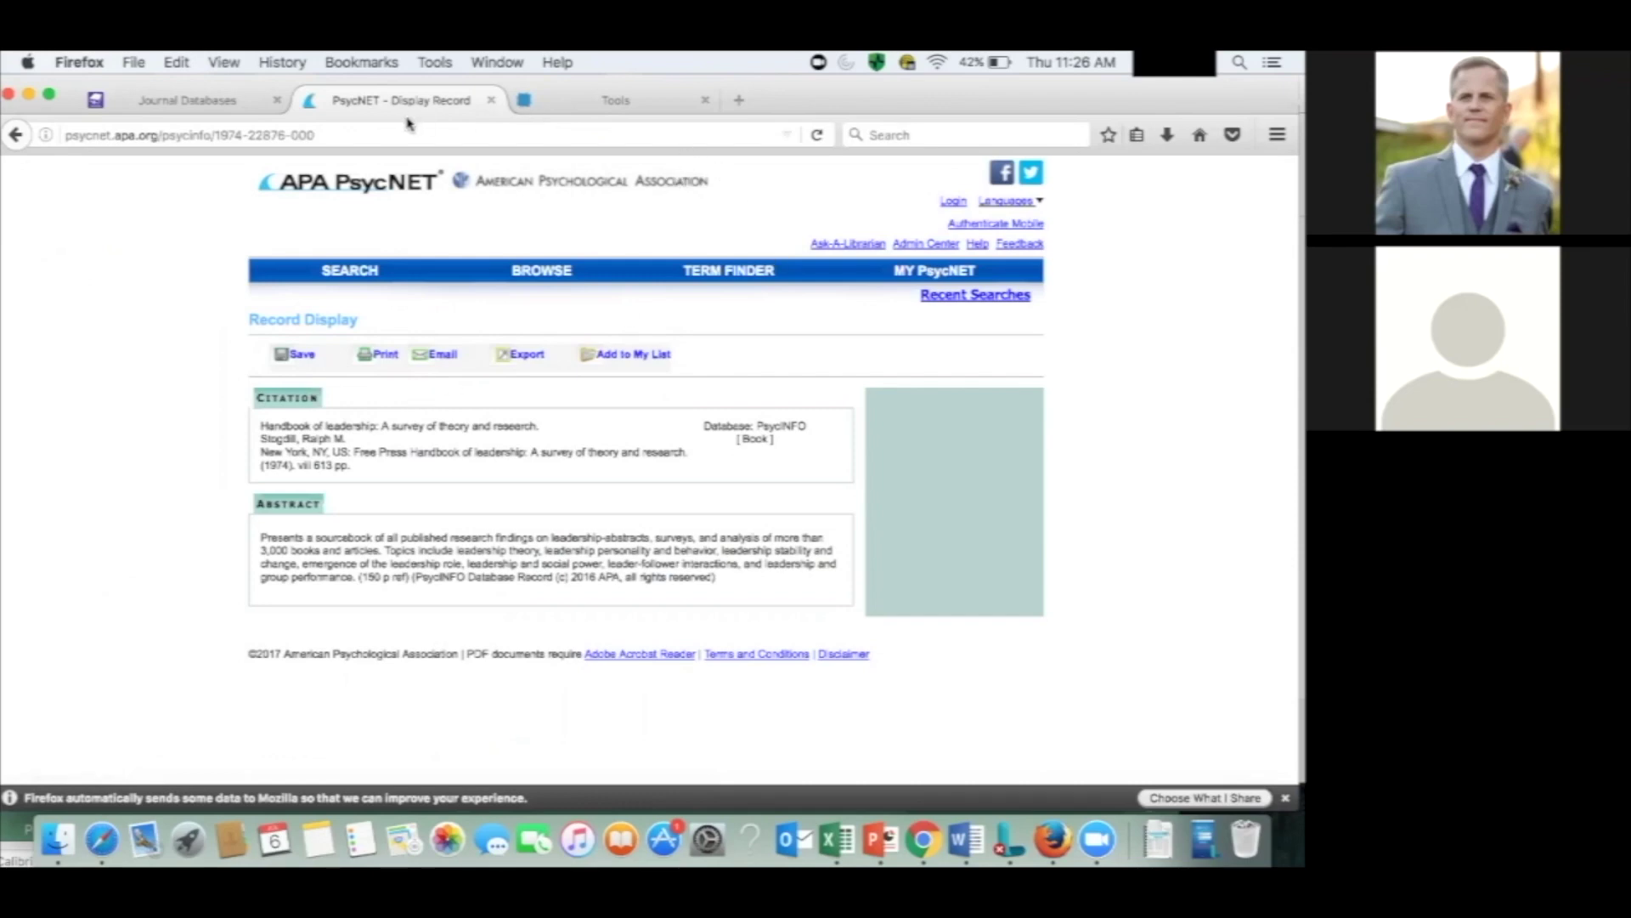
Save the 'Handbook of leadership' book to RefWorks with the bookmarklet and view it in RefWorks.
click(1137, 136)
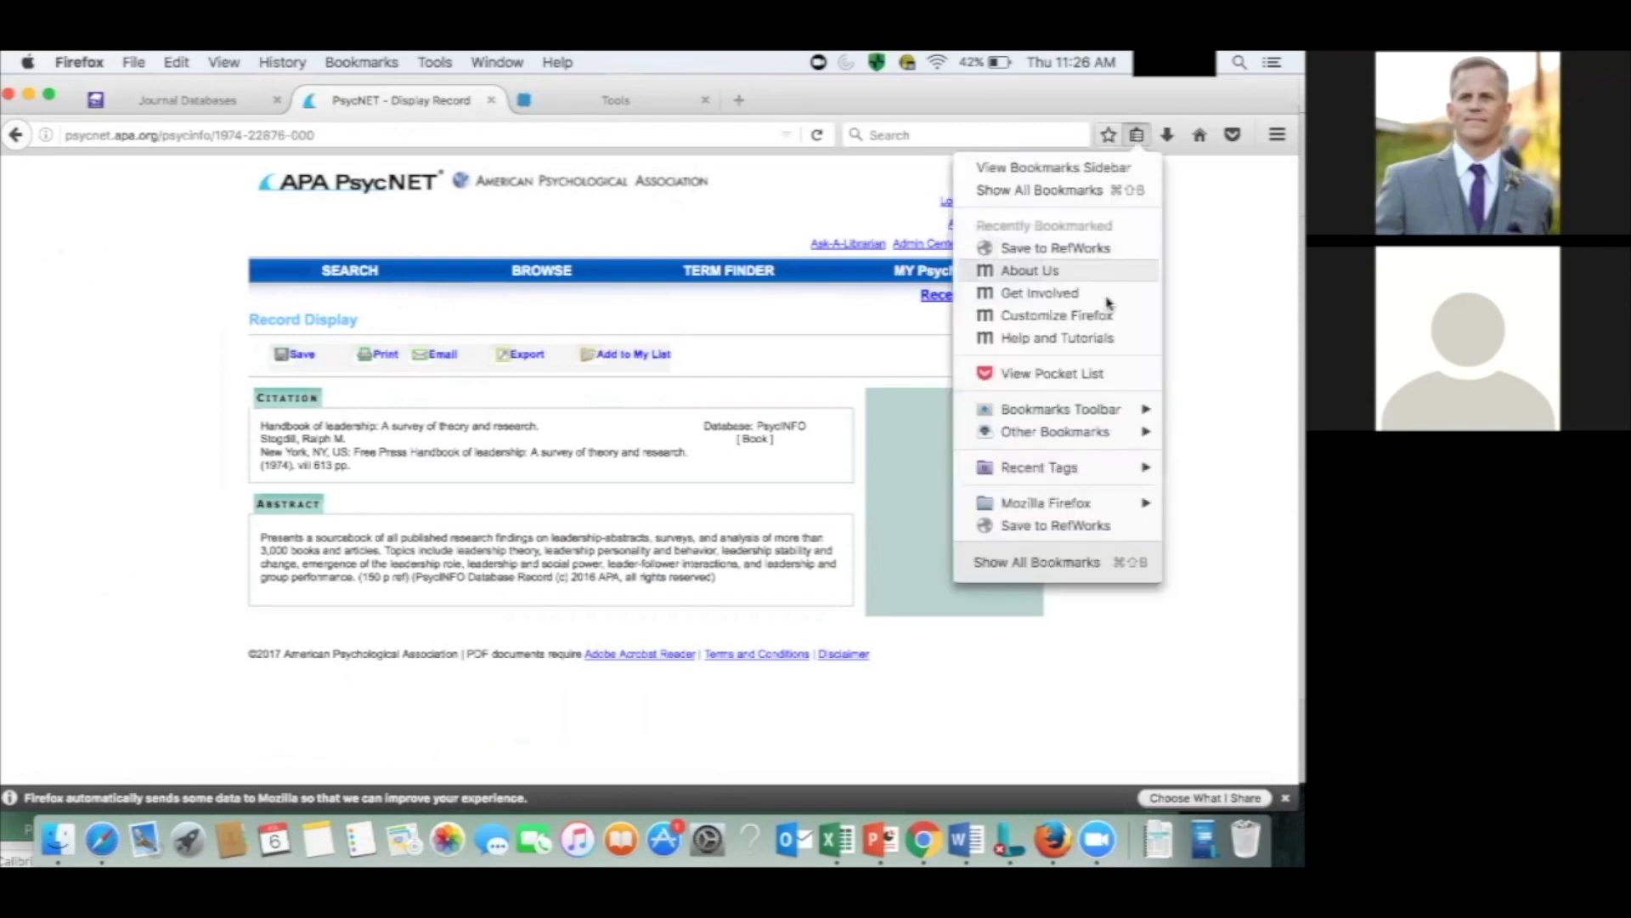
click(1057, 526)
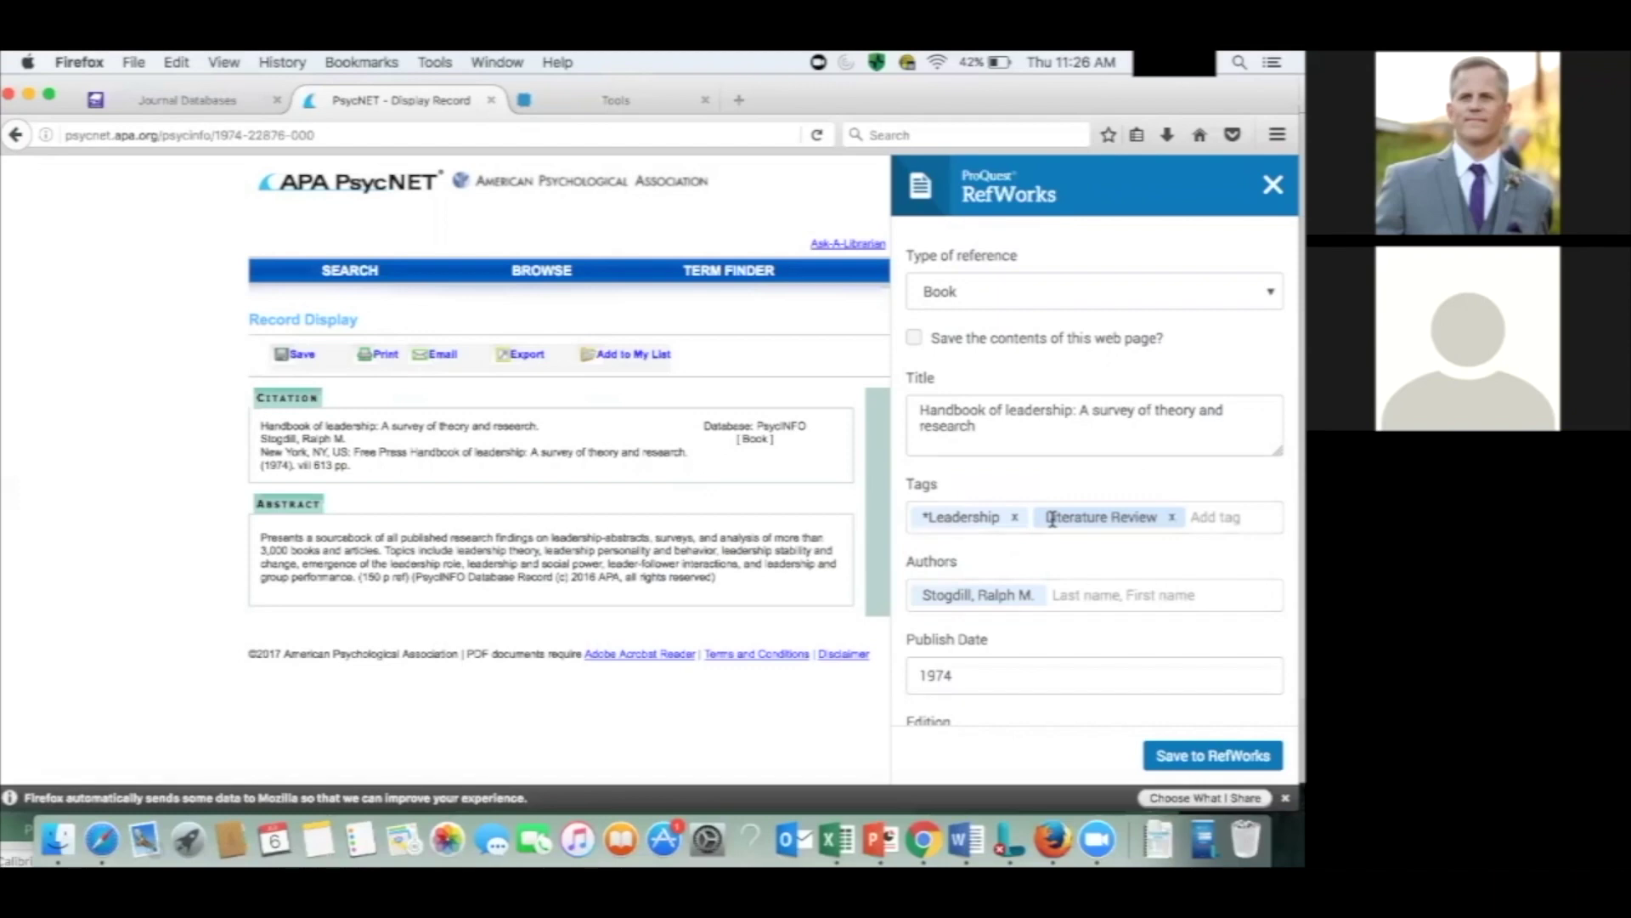
click(1188, 756)
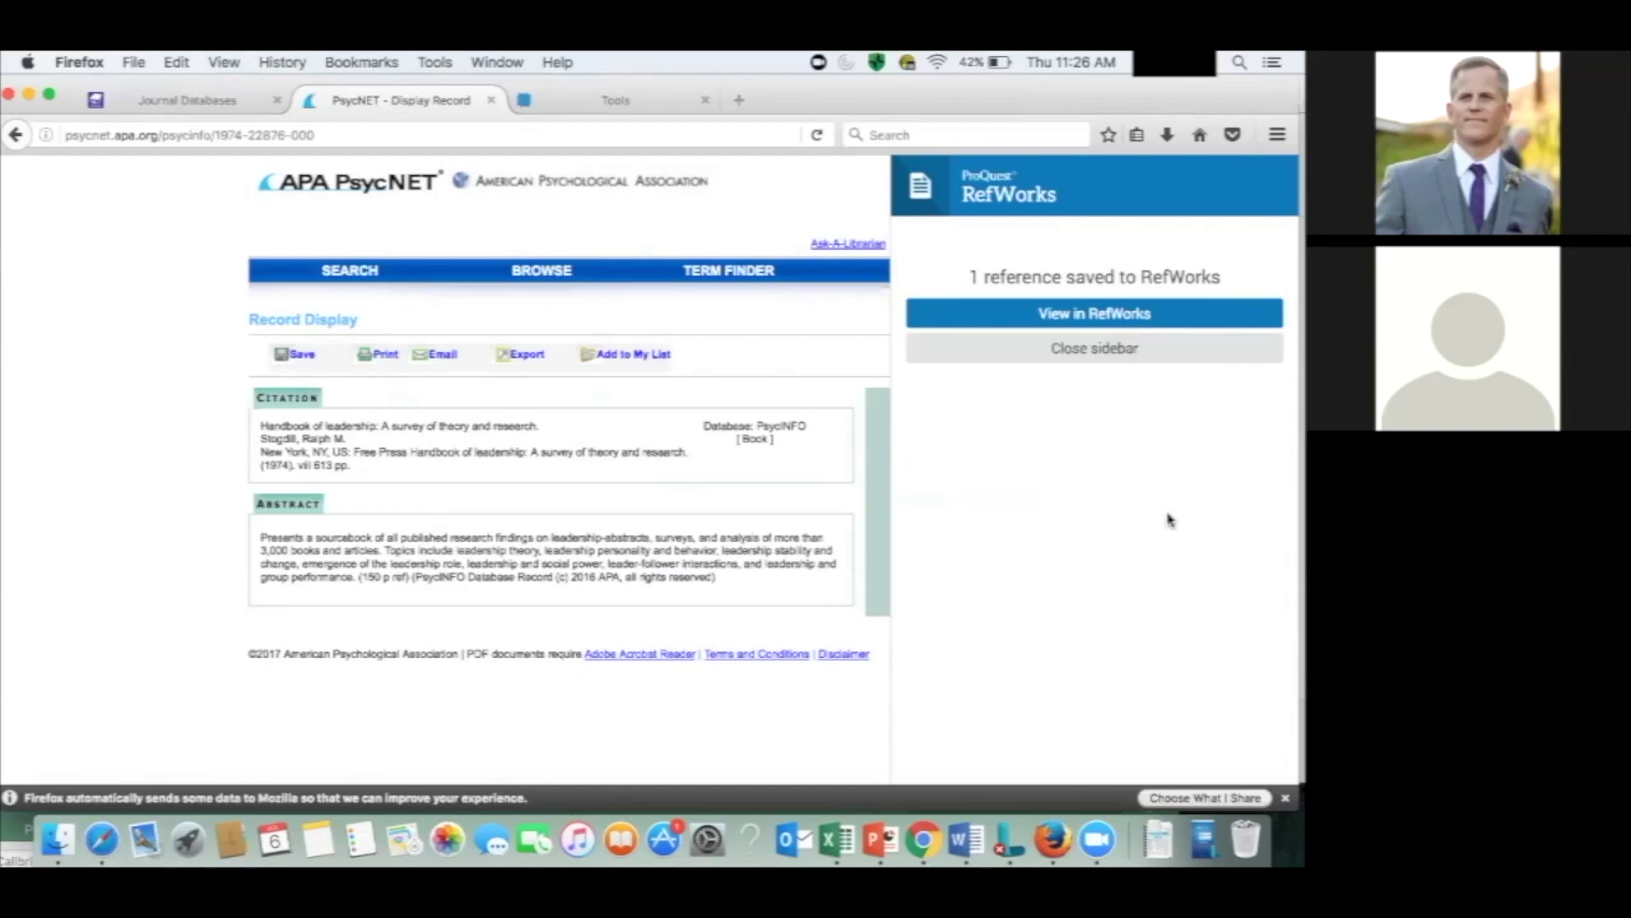
click(1143, 316)
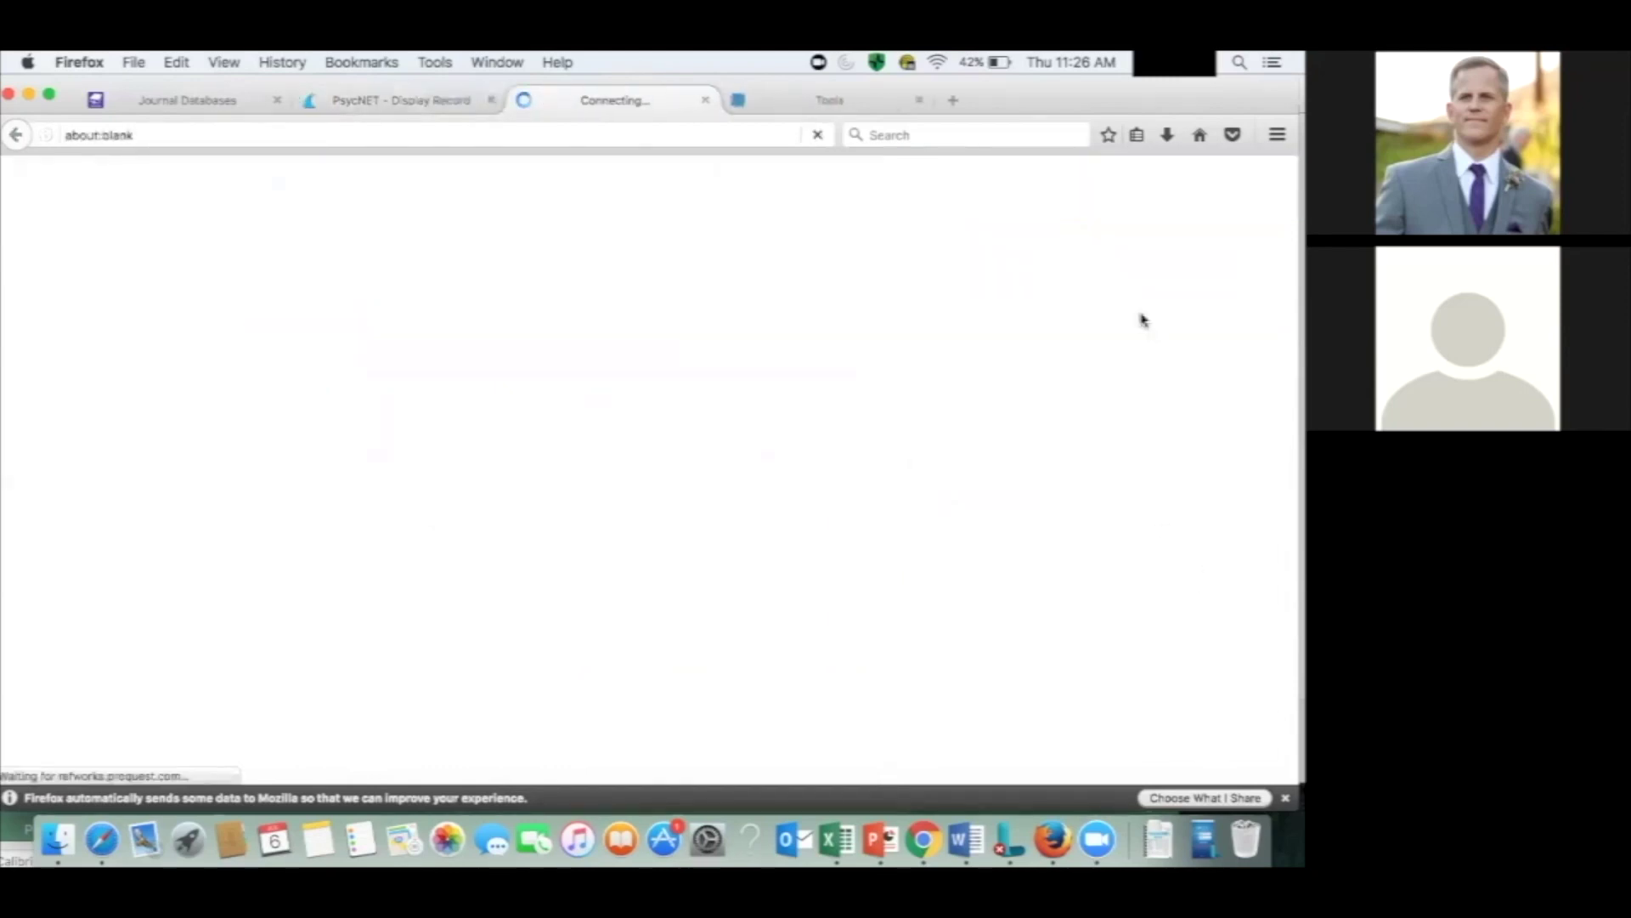
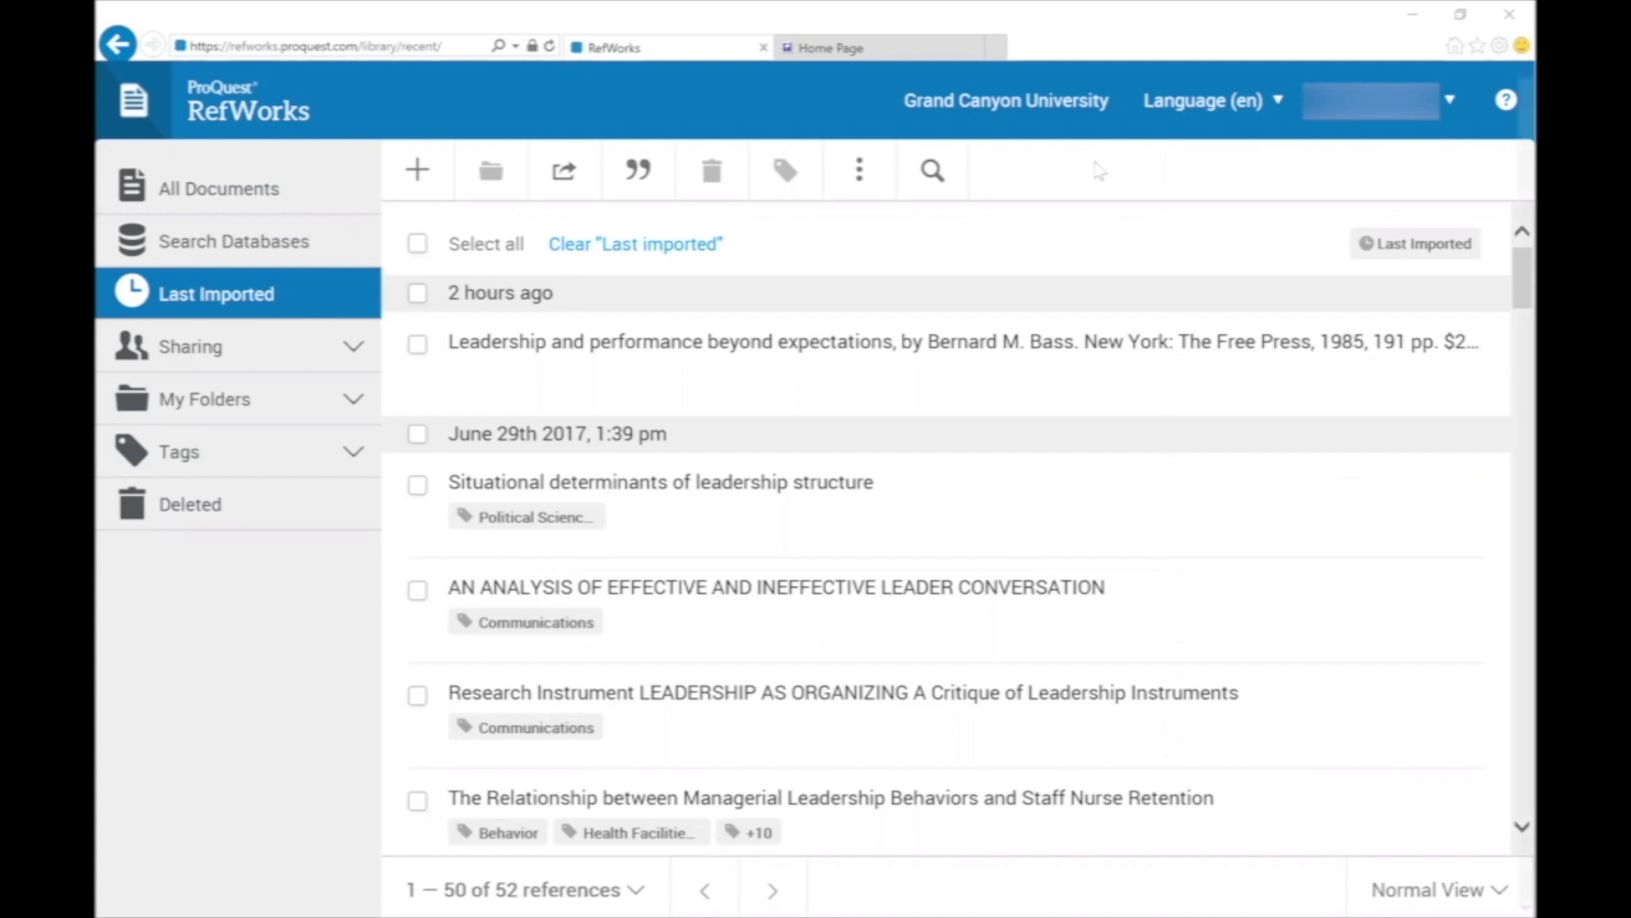
From the library Home Page, search Find Journal Articles for peer-reviewed 'leadership' articles.
click(905, 56)
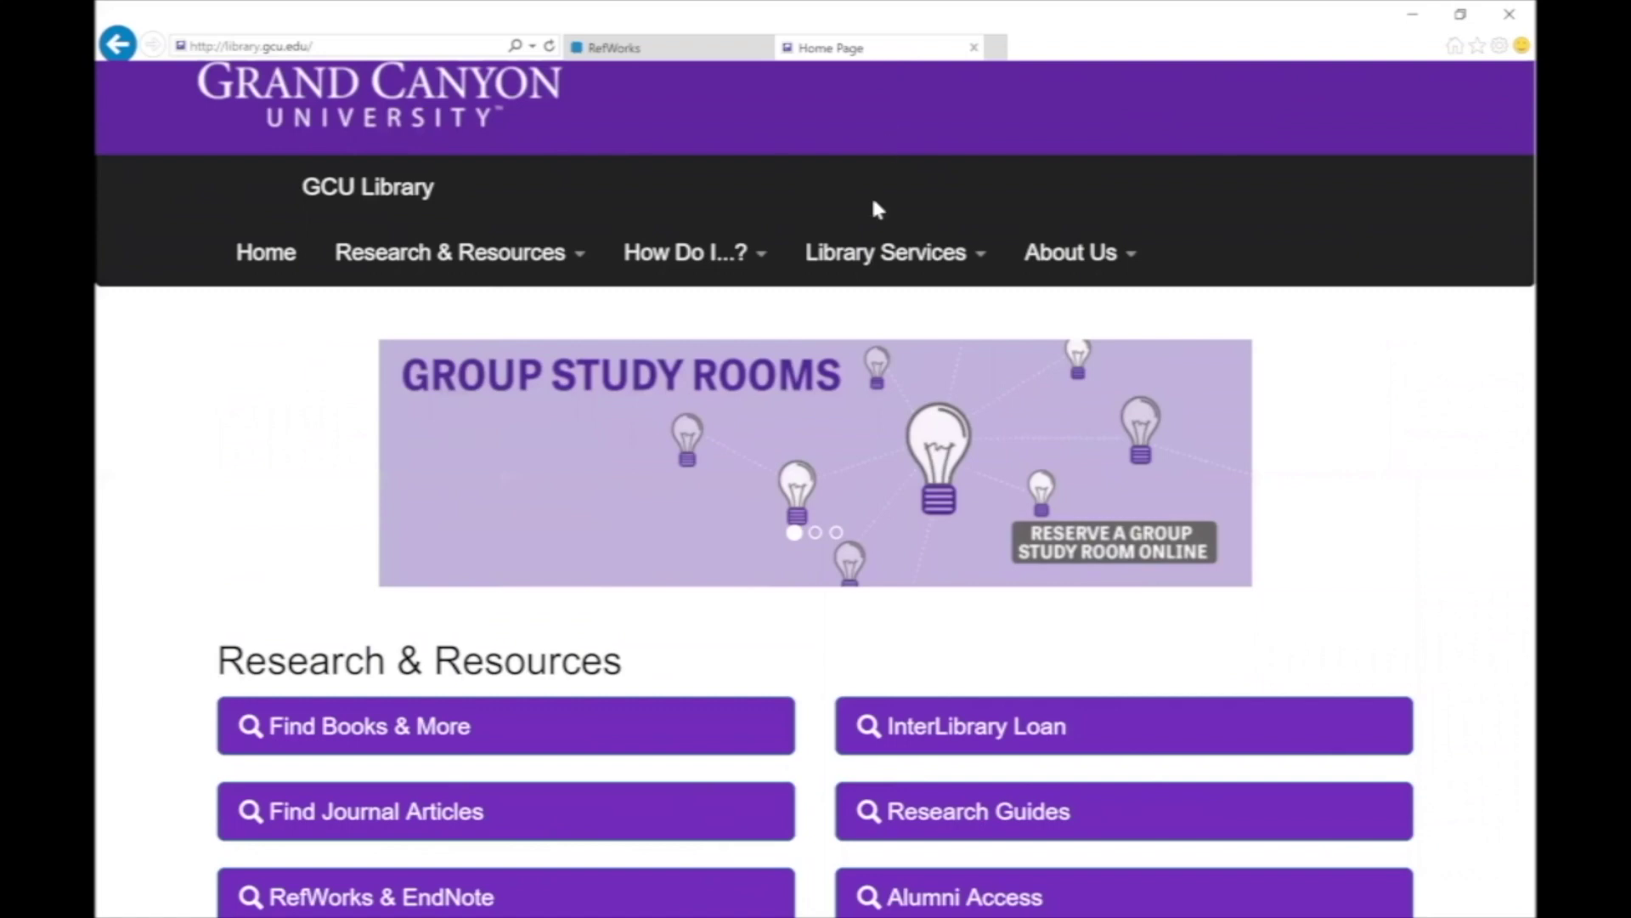
click(616, 803)
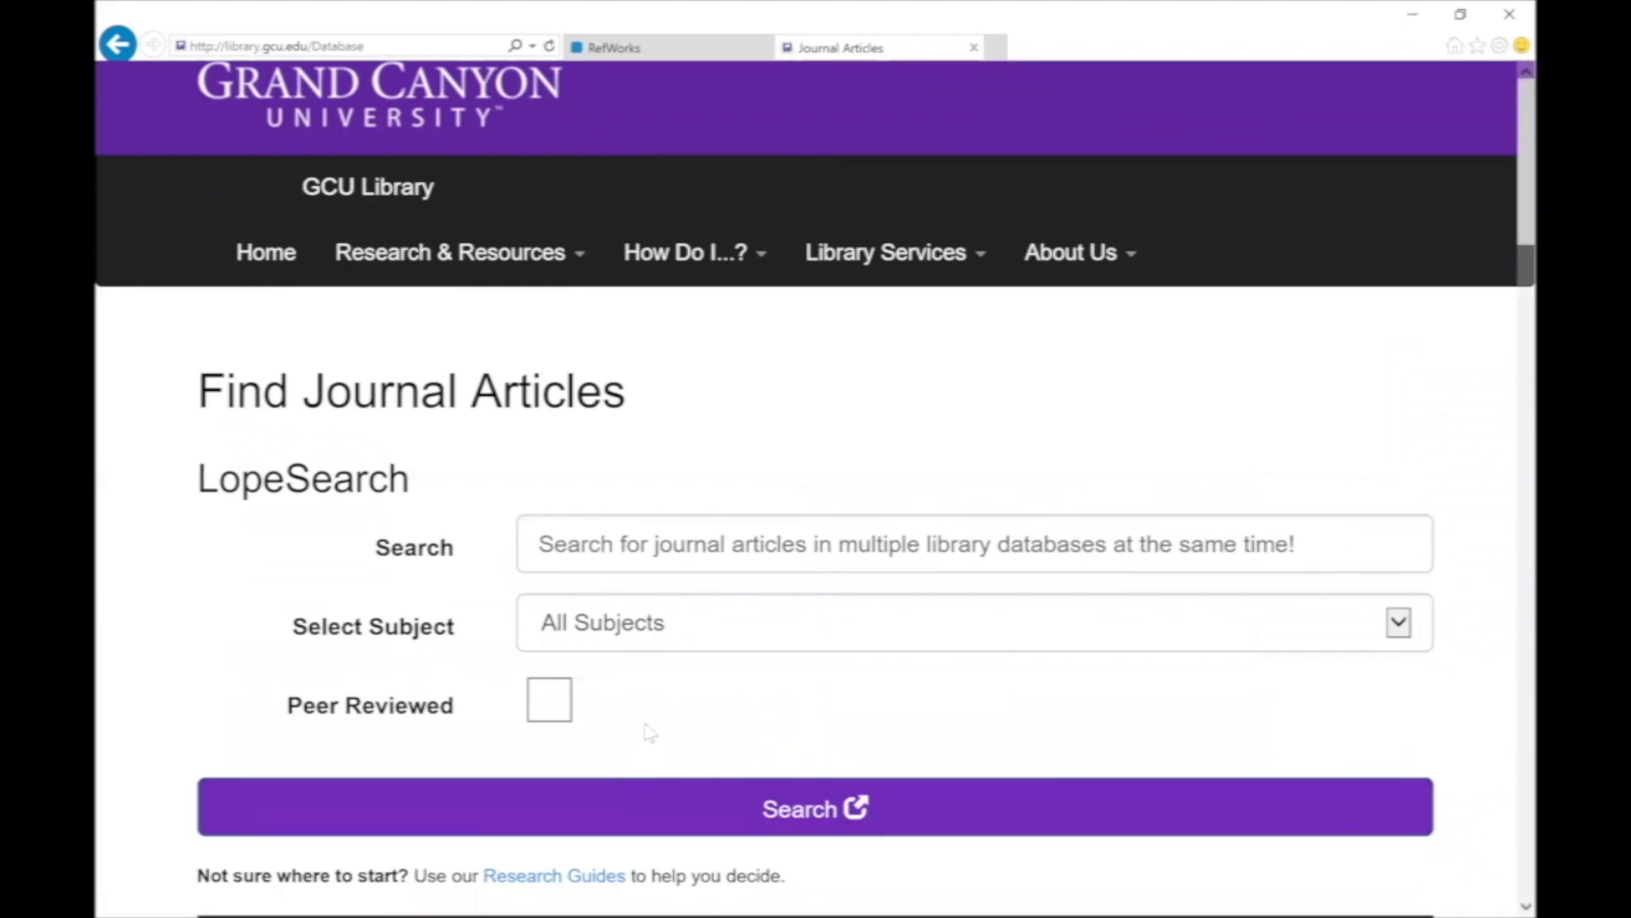
click(554, 703)
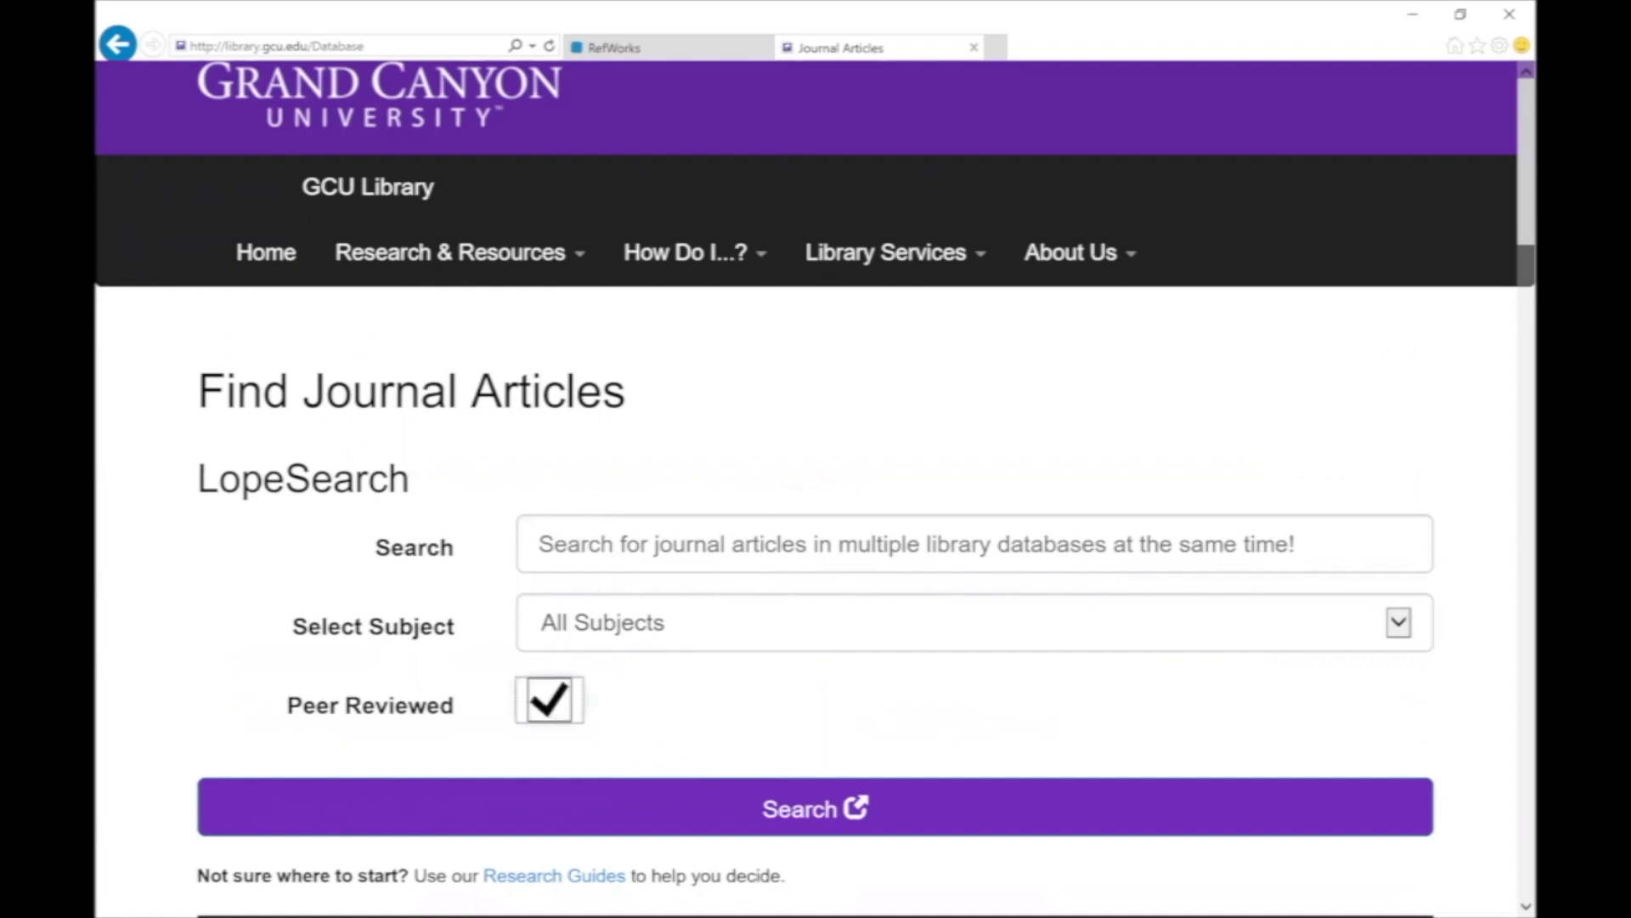
click(568, 544)
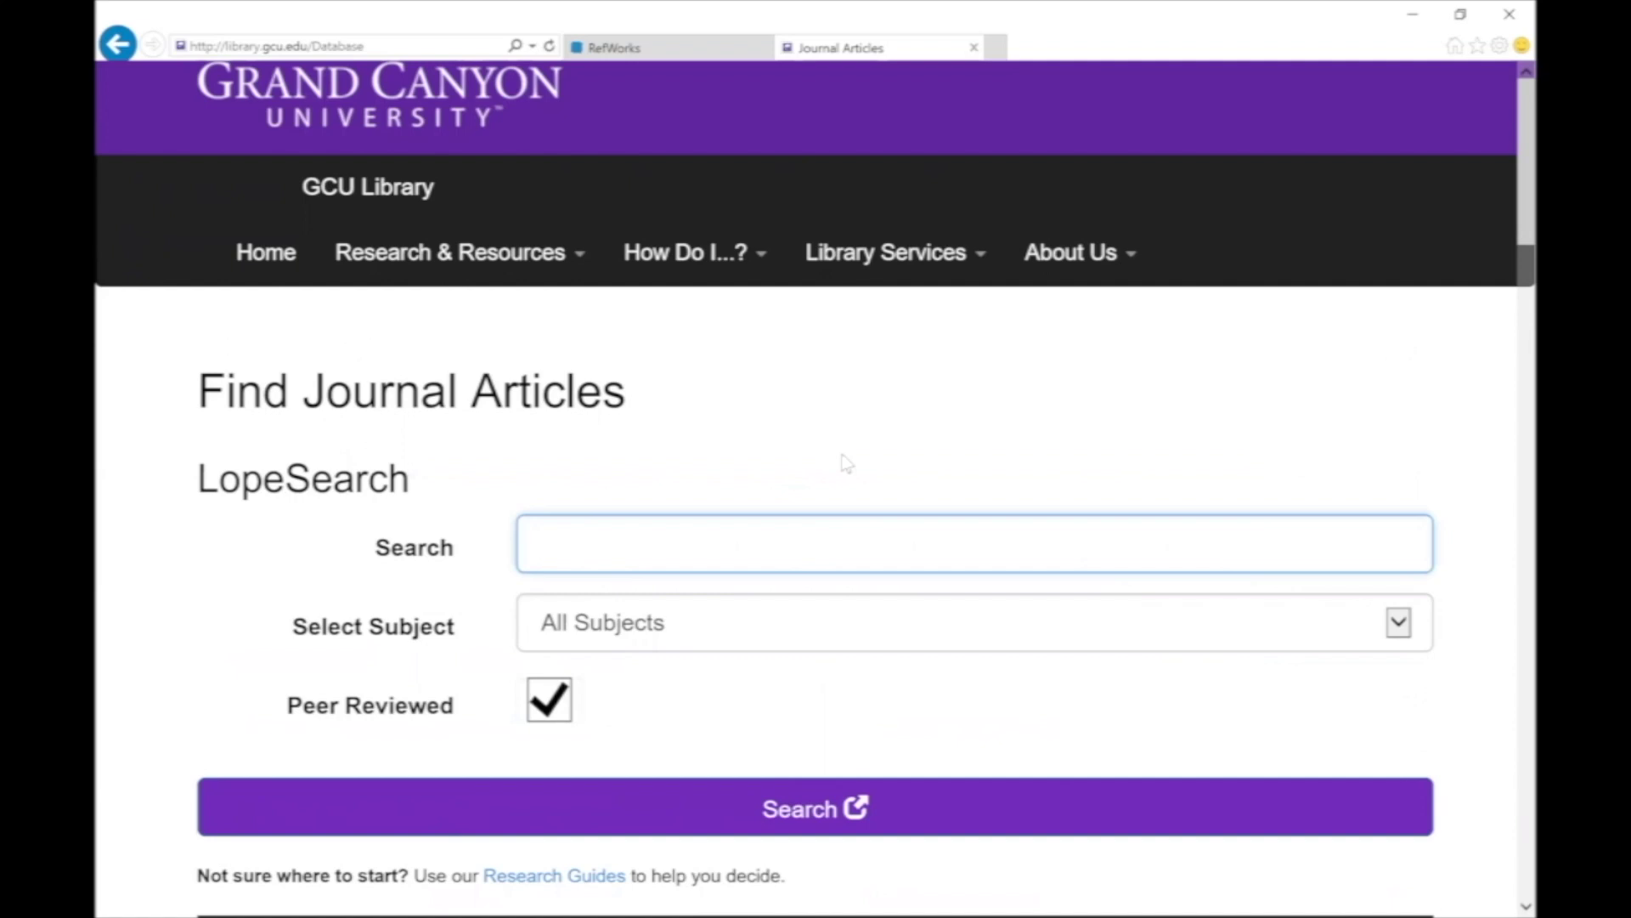
text(leadership)
click(810, 808)
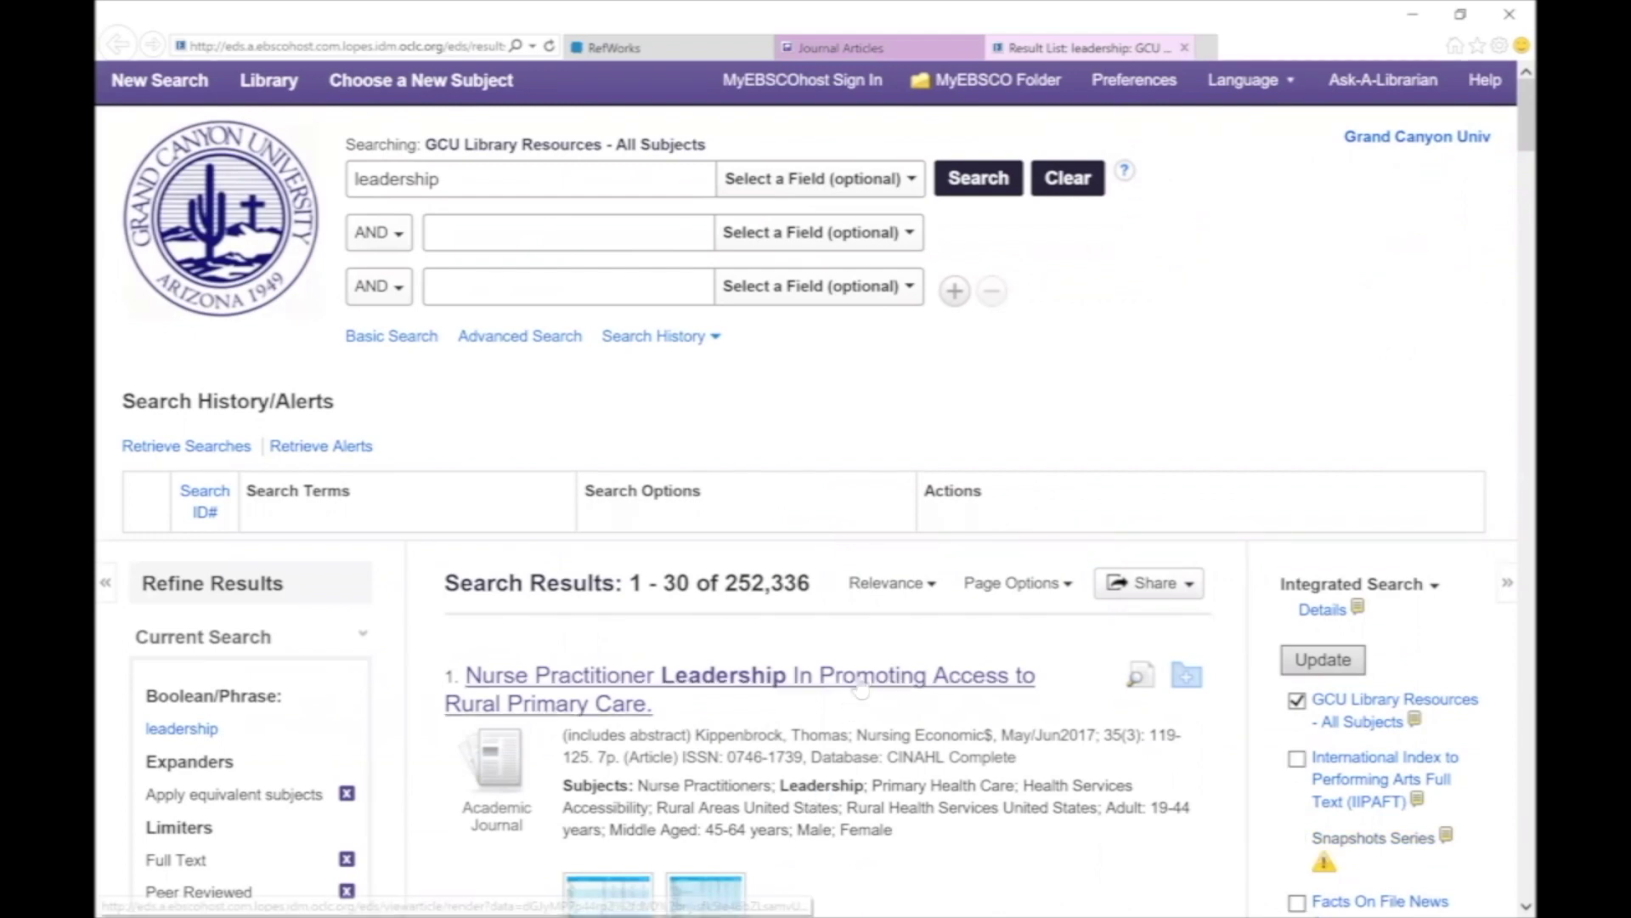
Open the PDF Full Text of the top result, 'Nurse Practitioner Leadership In Promoting Access to Rural Primary Care'.
scroll(646, 688, down, 3)
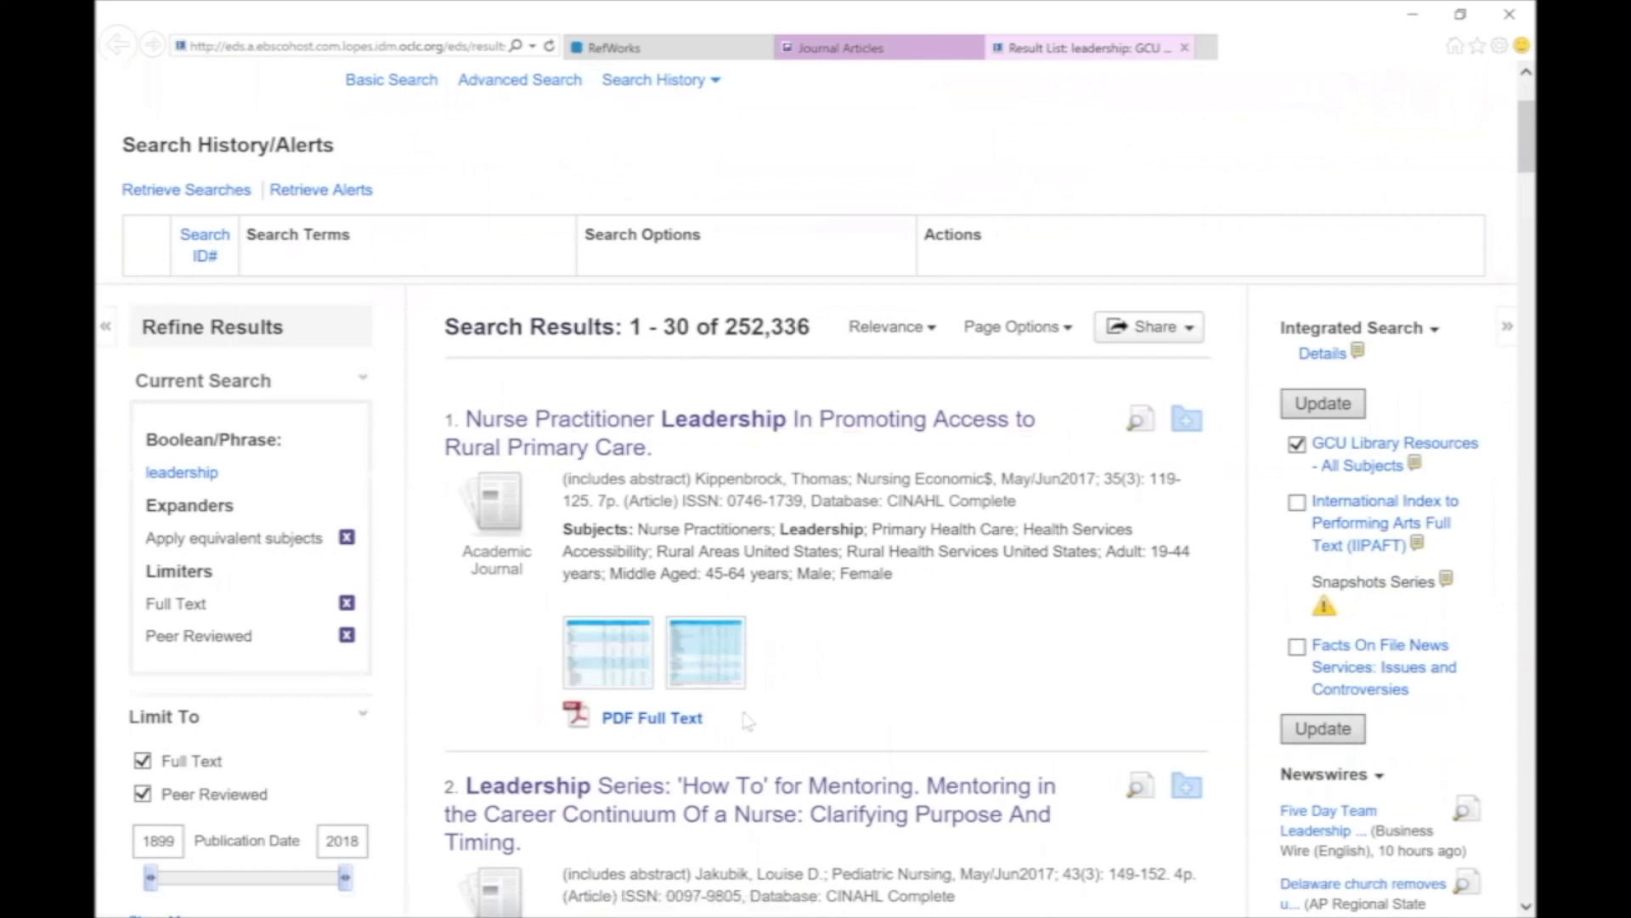
click(694, 724)
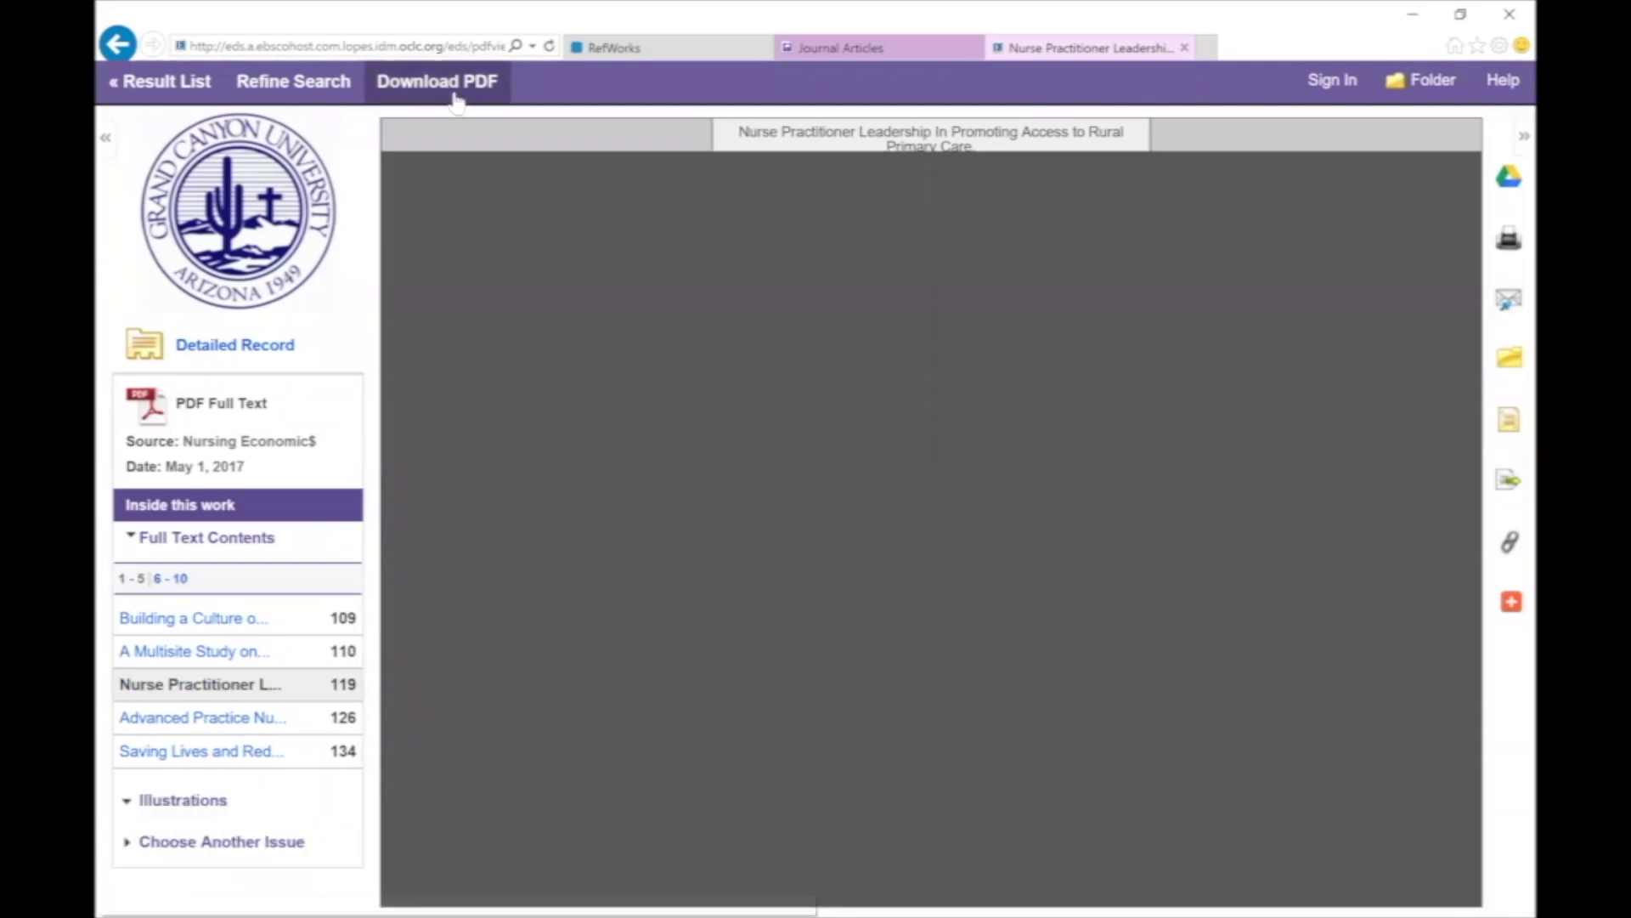
Download the article PDF to Downloads as 'Sample article', then go back to the RefWorks tab.
click(455, 97)
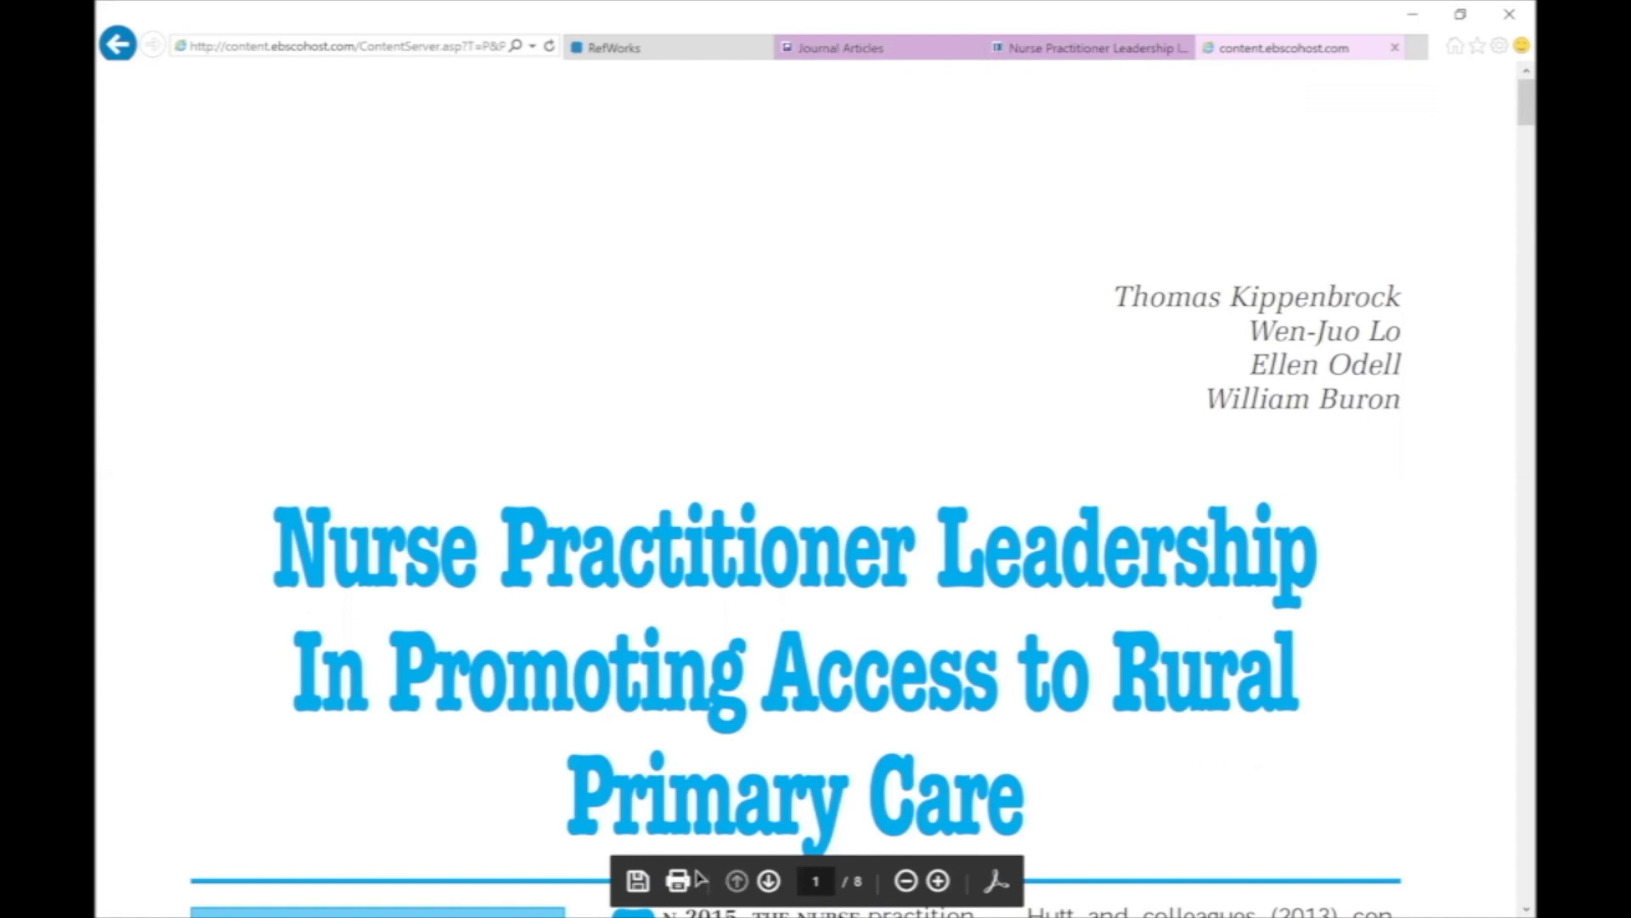
click(639, 884)
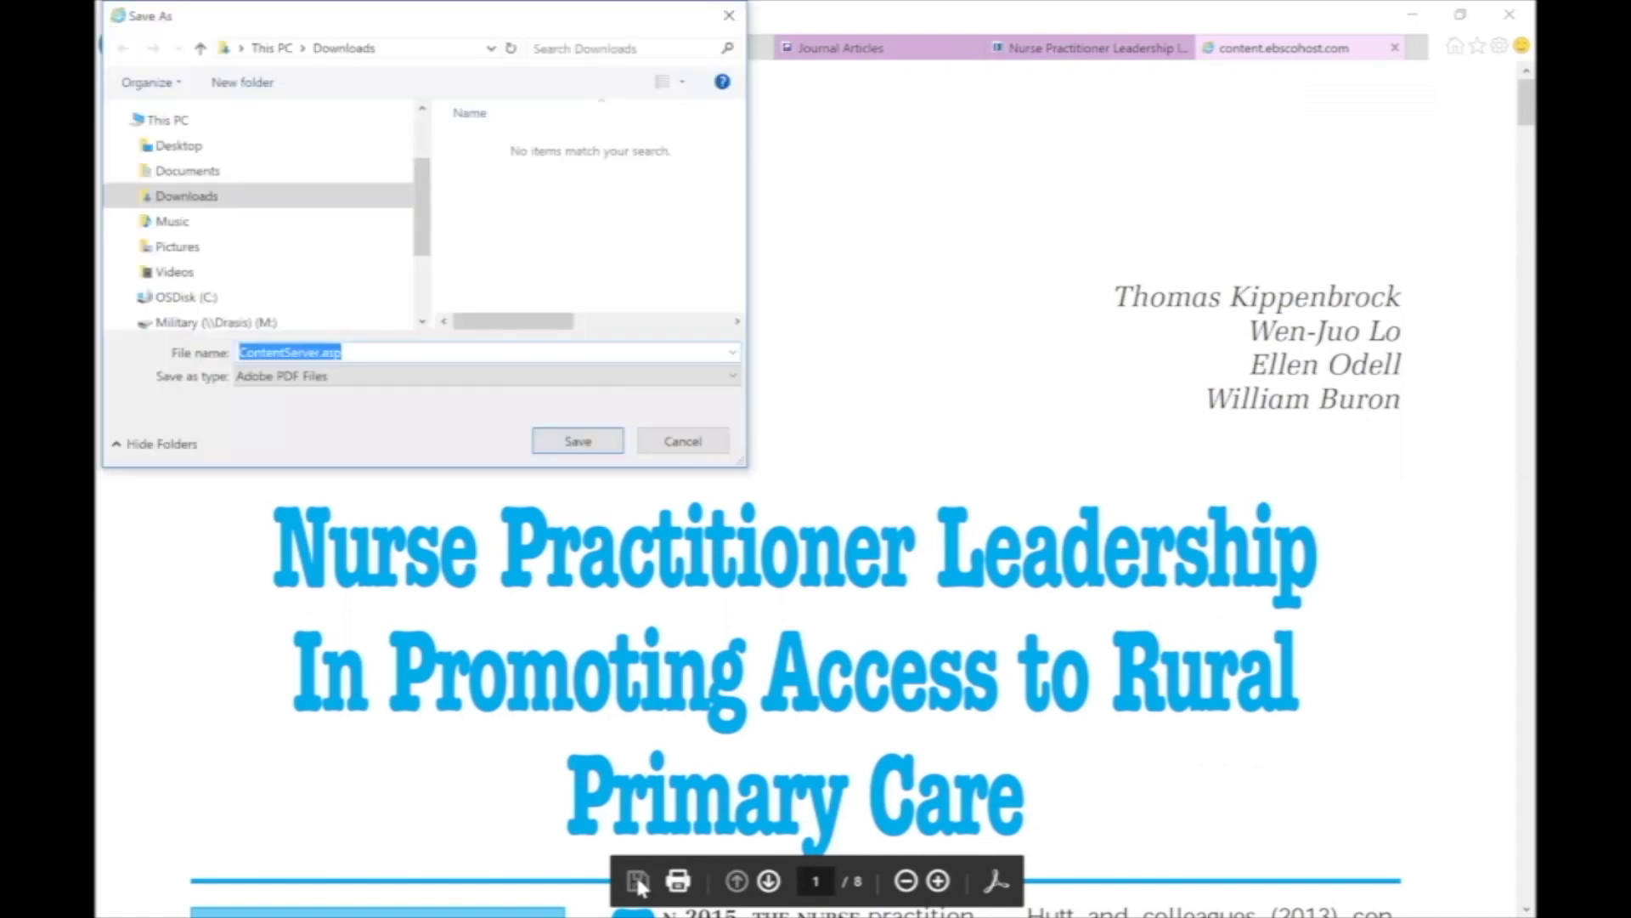
text(S)
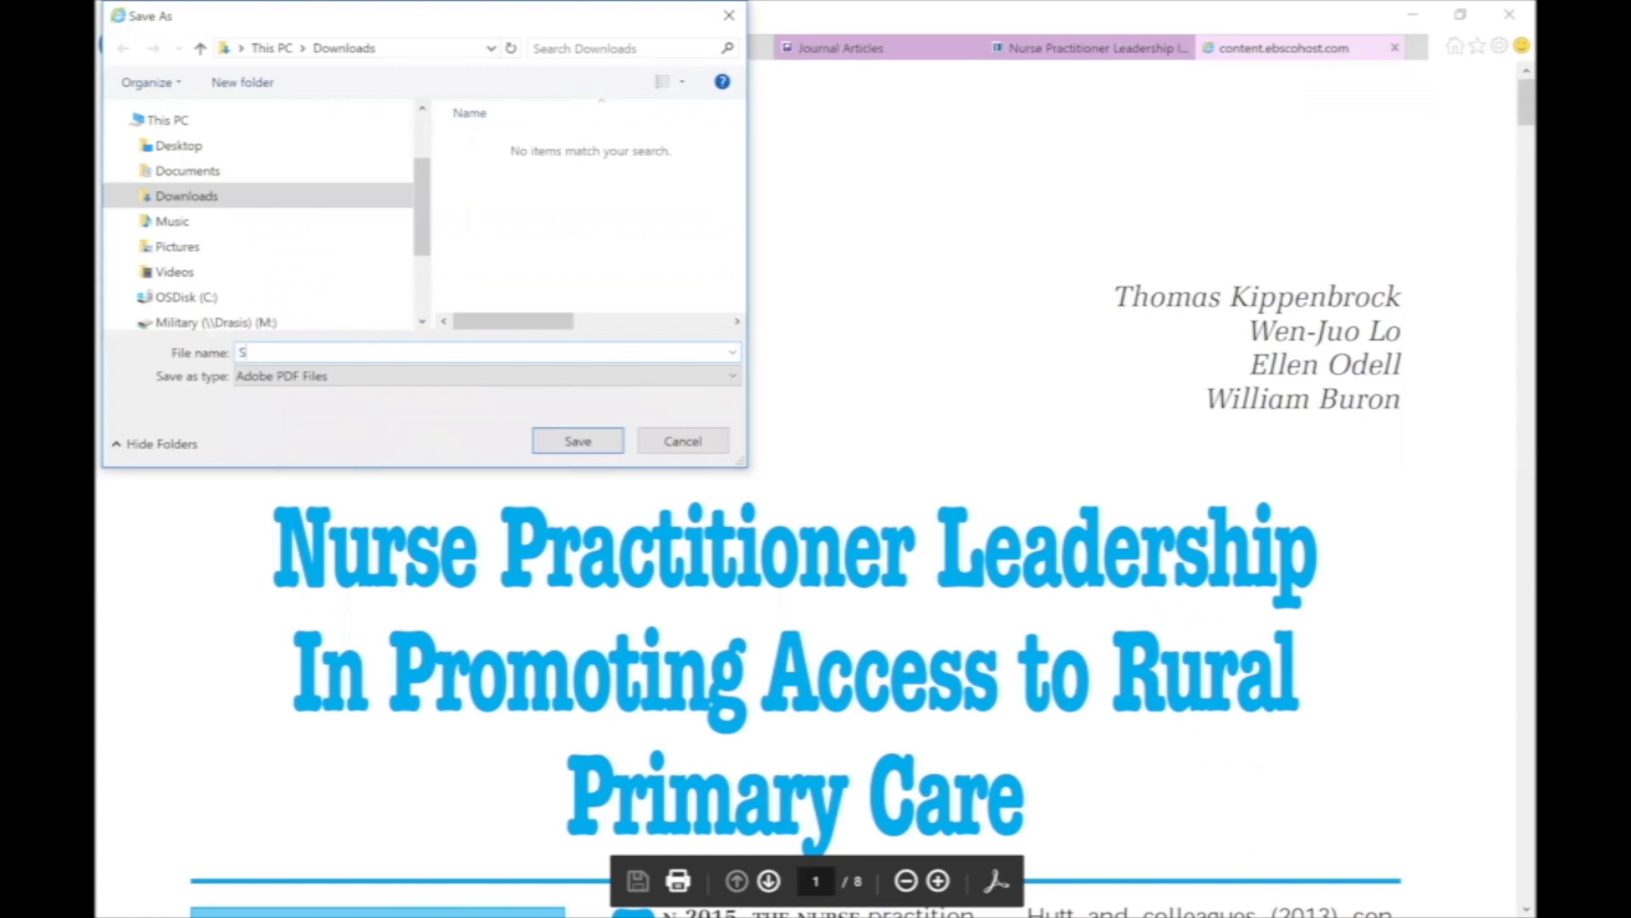
text(ample article)
click(575, 441)
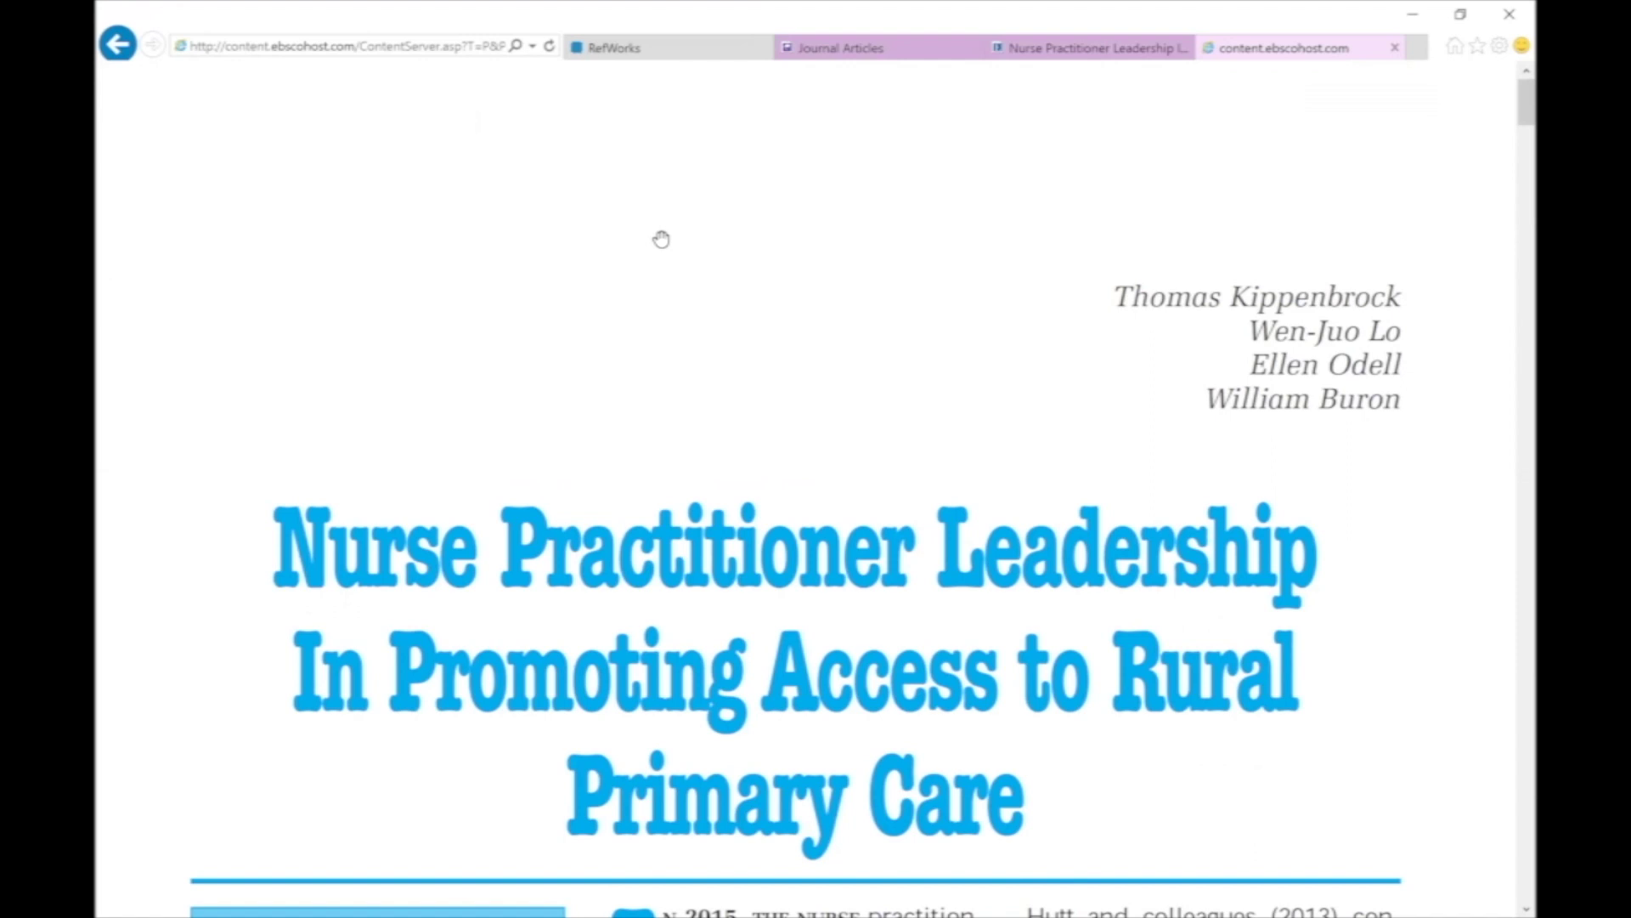
click(676, 57)
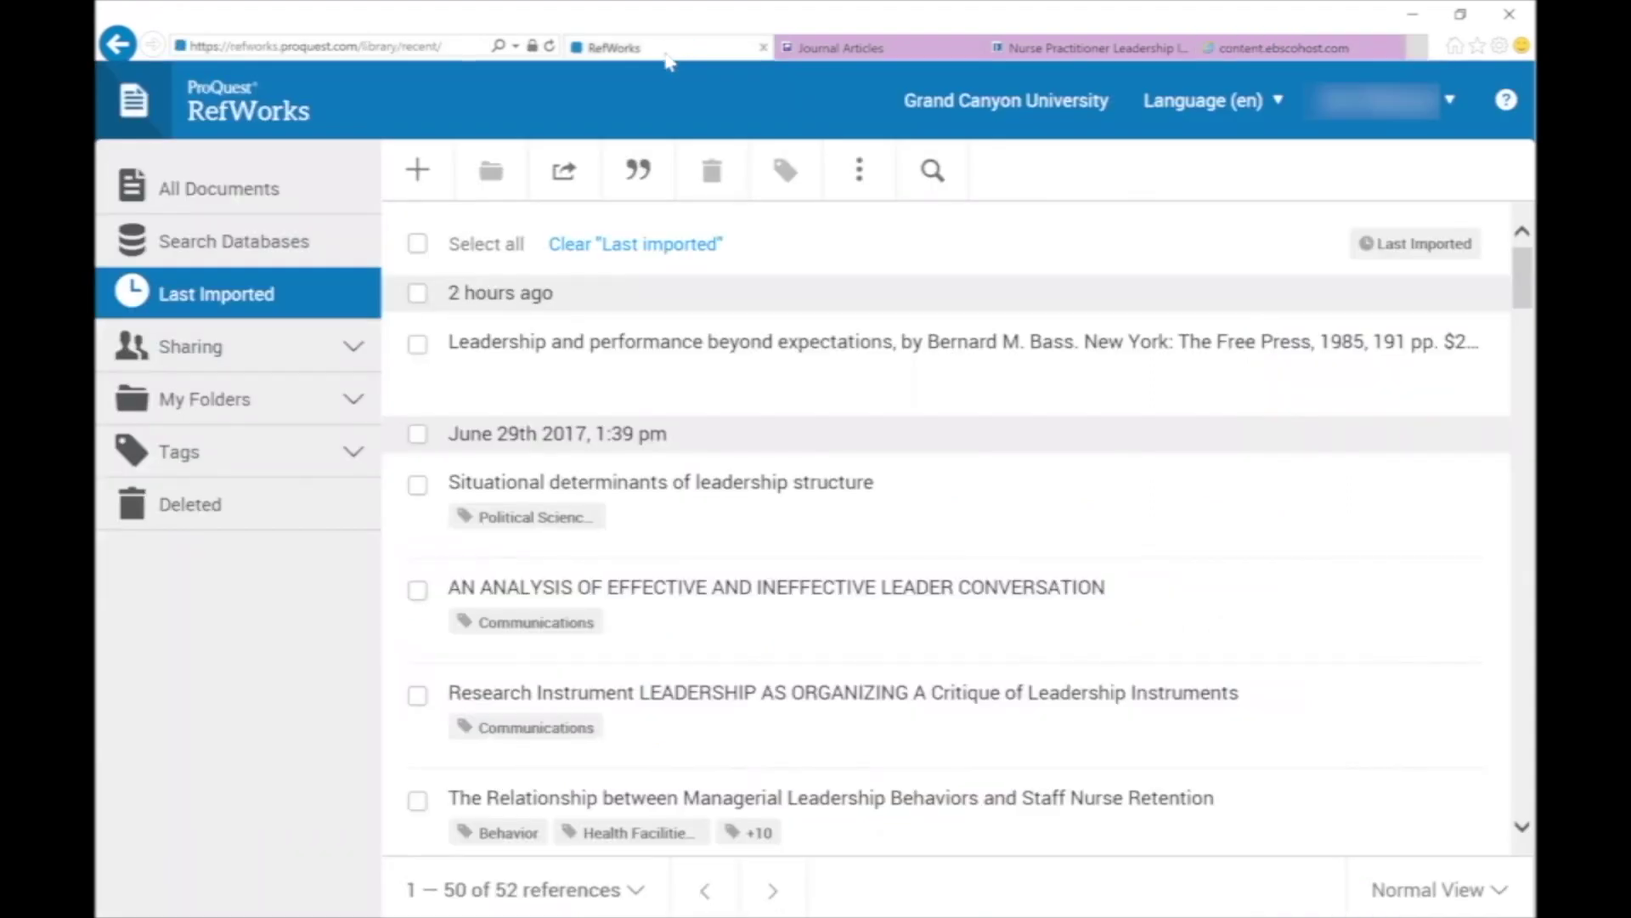
Choose Upload document from the + menu and select Sample article.pdf in Downloads.
click(418, 171)
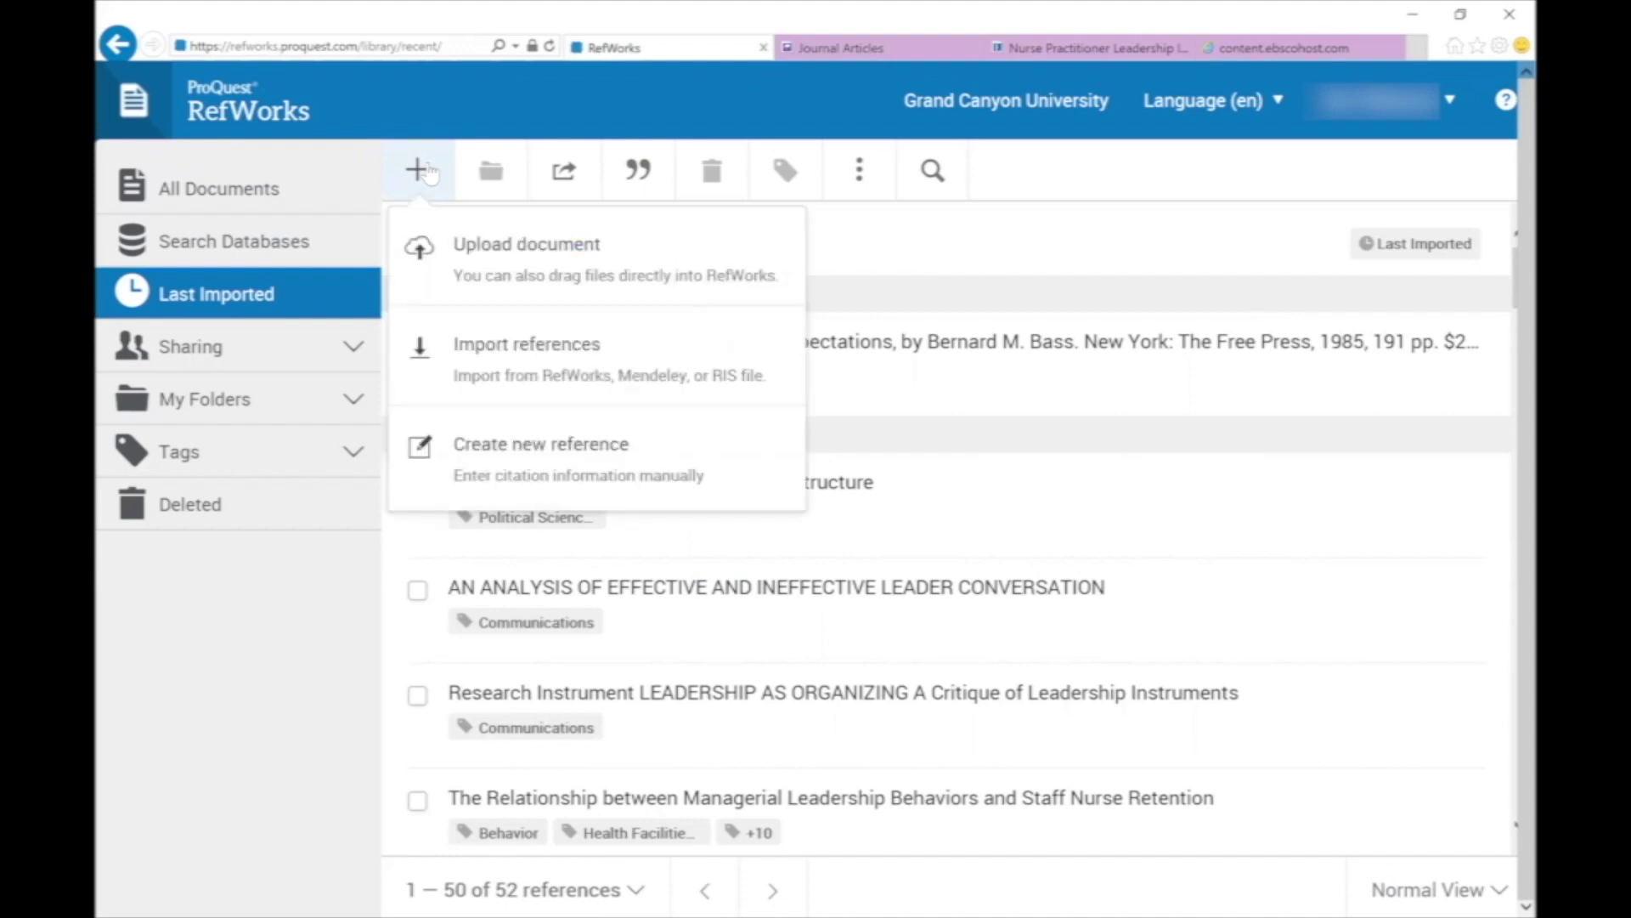
click(470, 256)
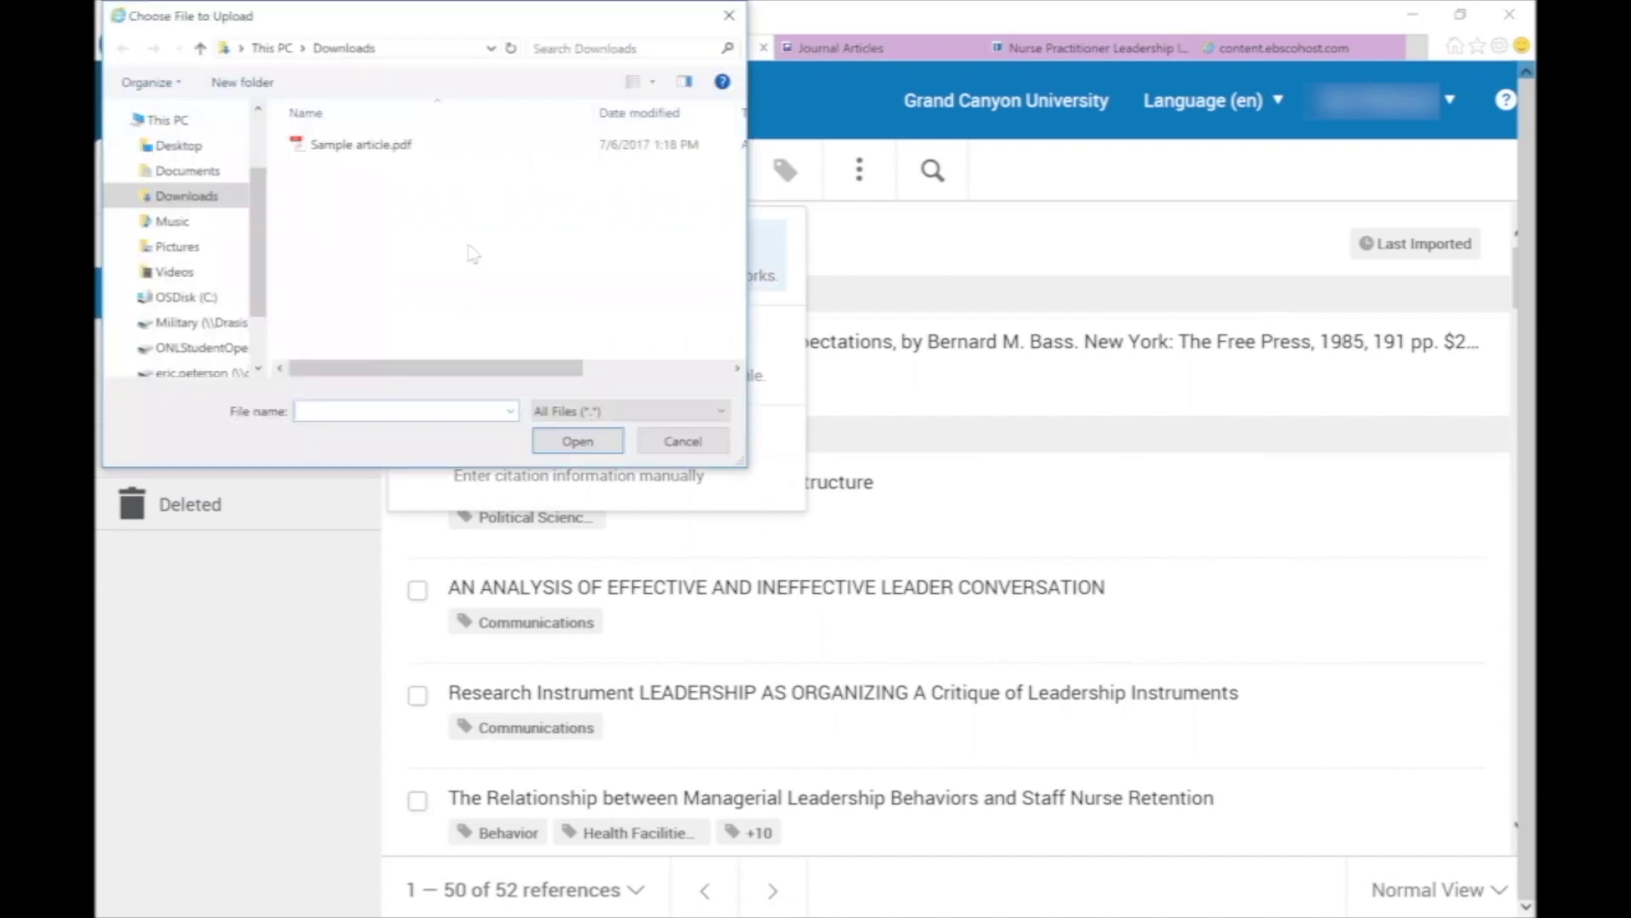
click(381, 153)
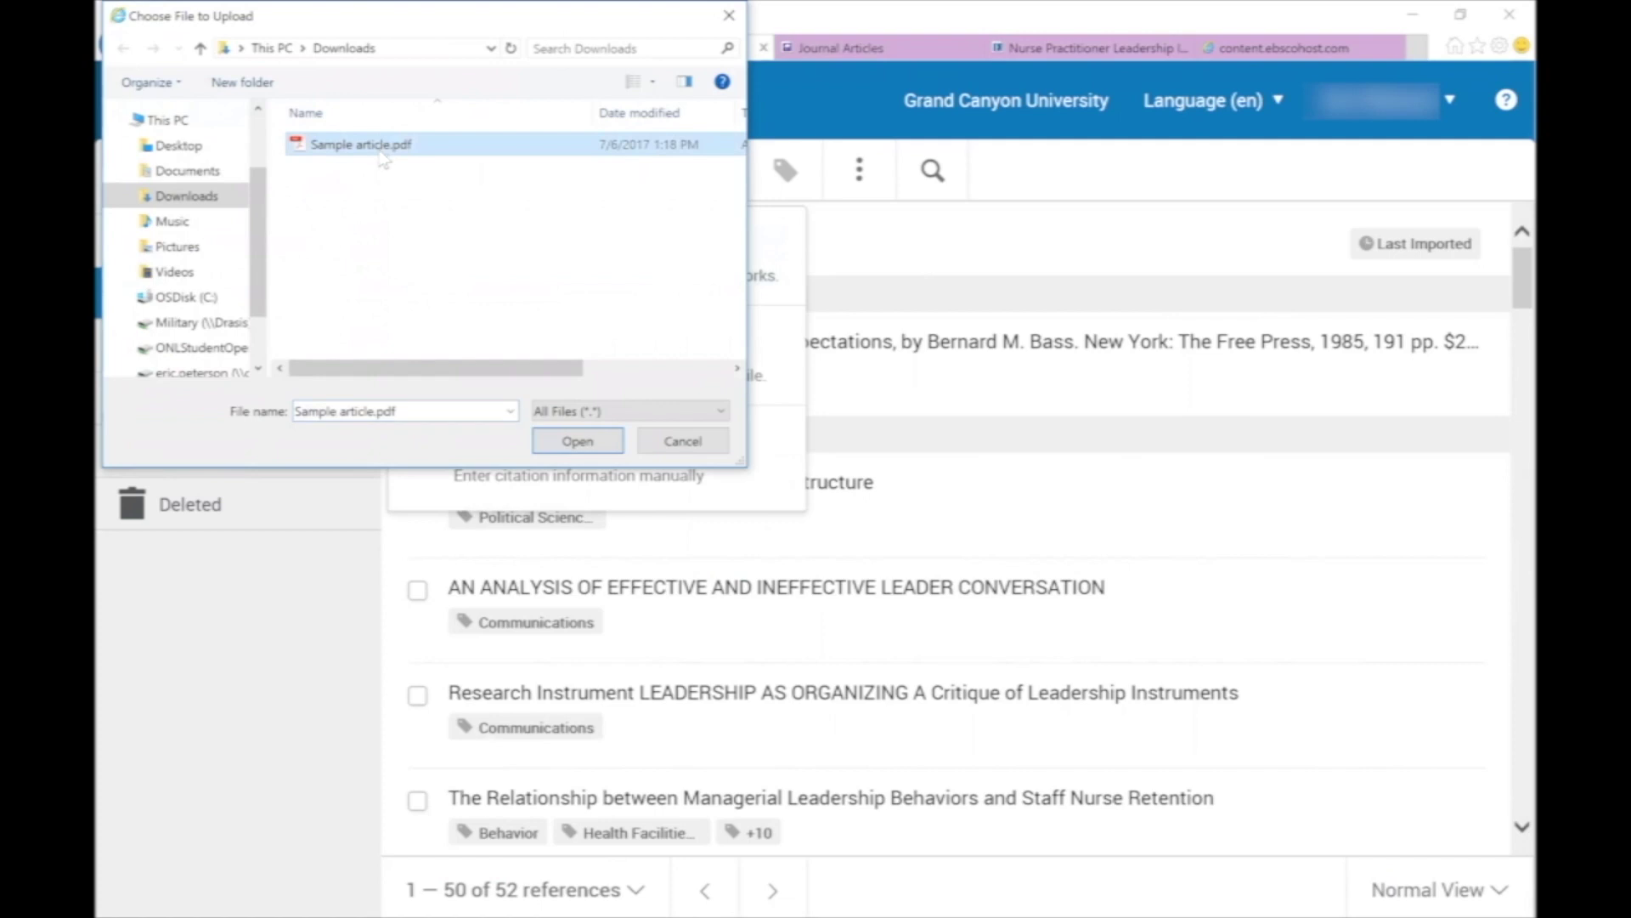
Upload Sample article.pdf and show the details of the new Nurse Practitioners journal article reference.
click(578, 445)
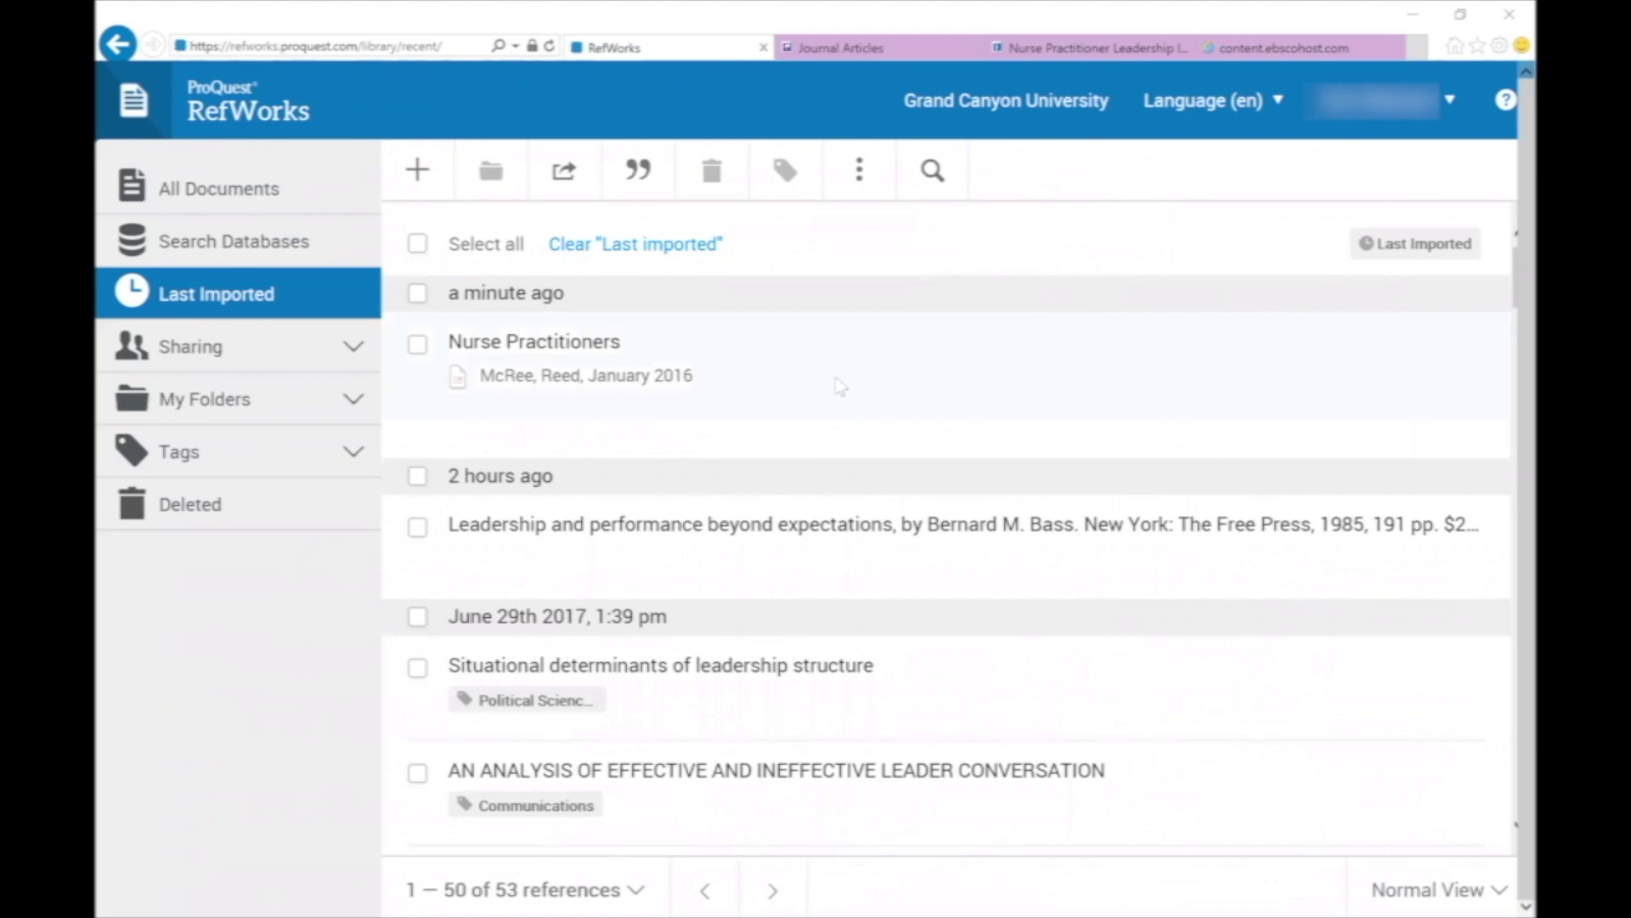
click(460, 384)
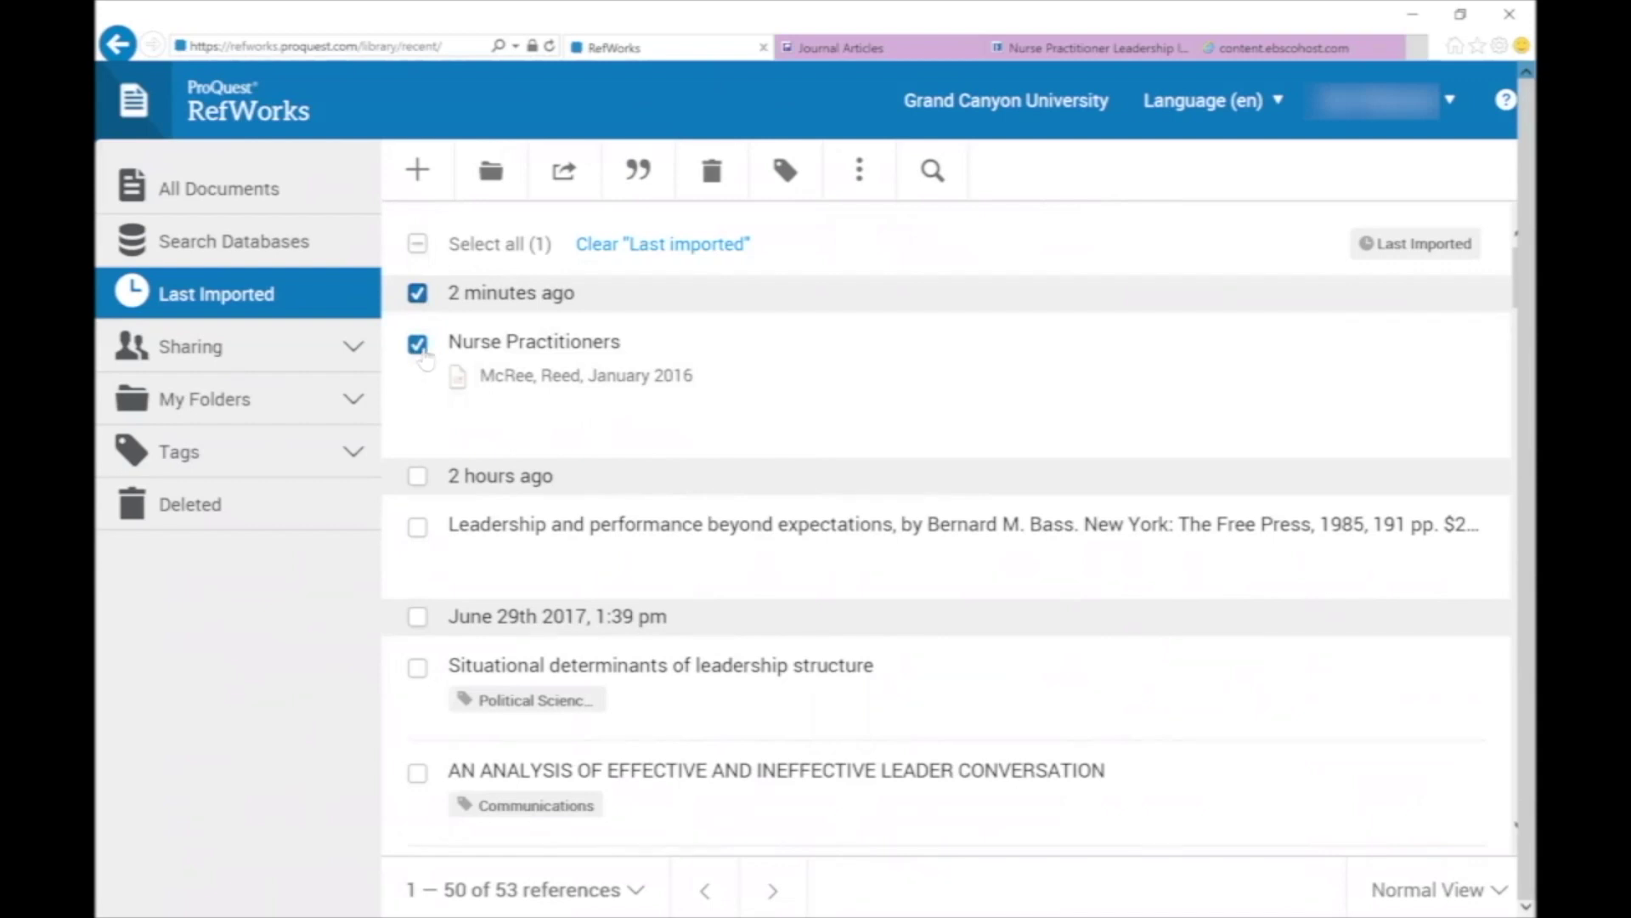
click(420, 348)
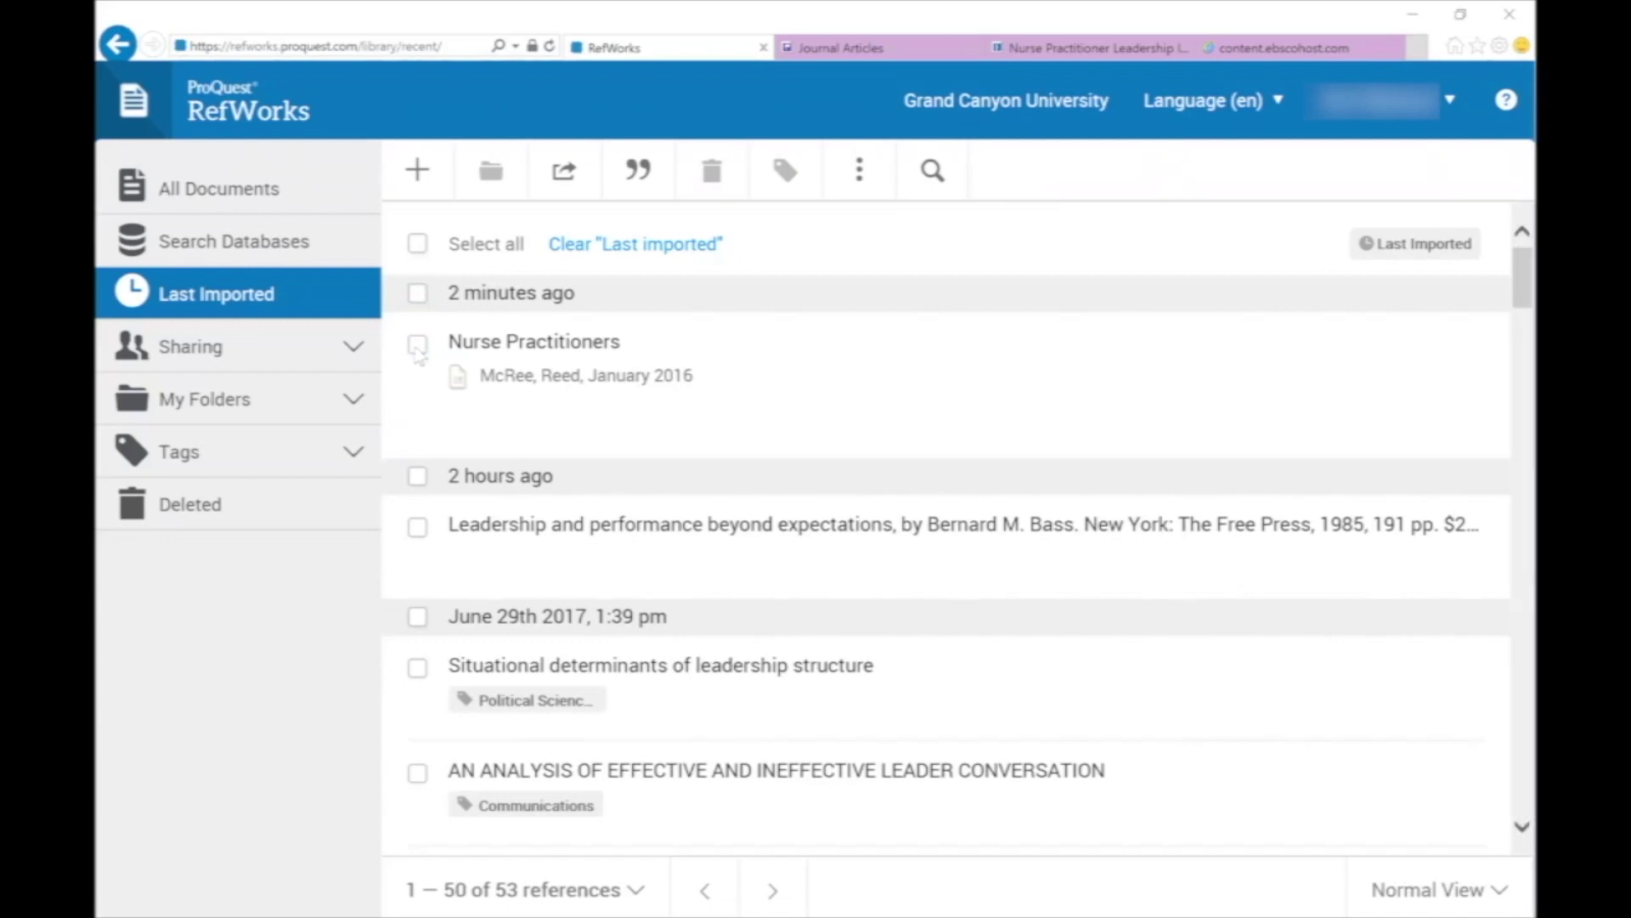
click(466, 384)
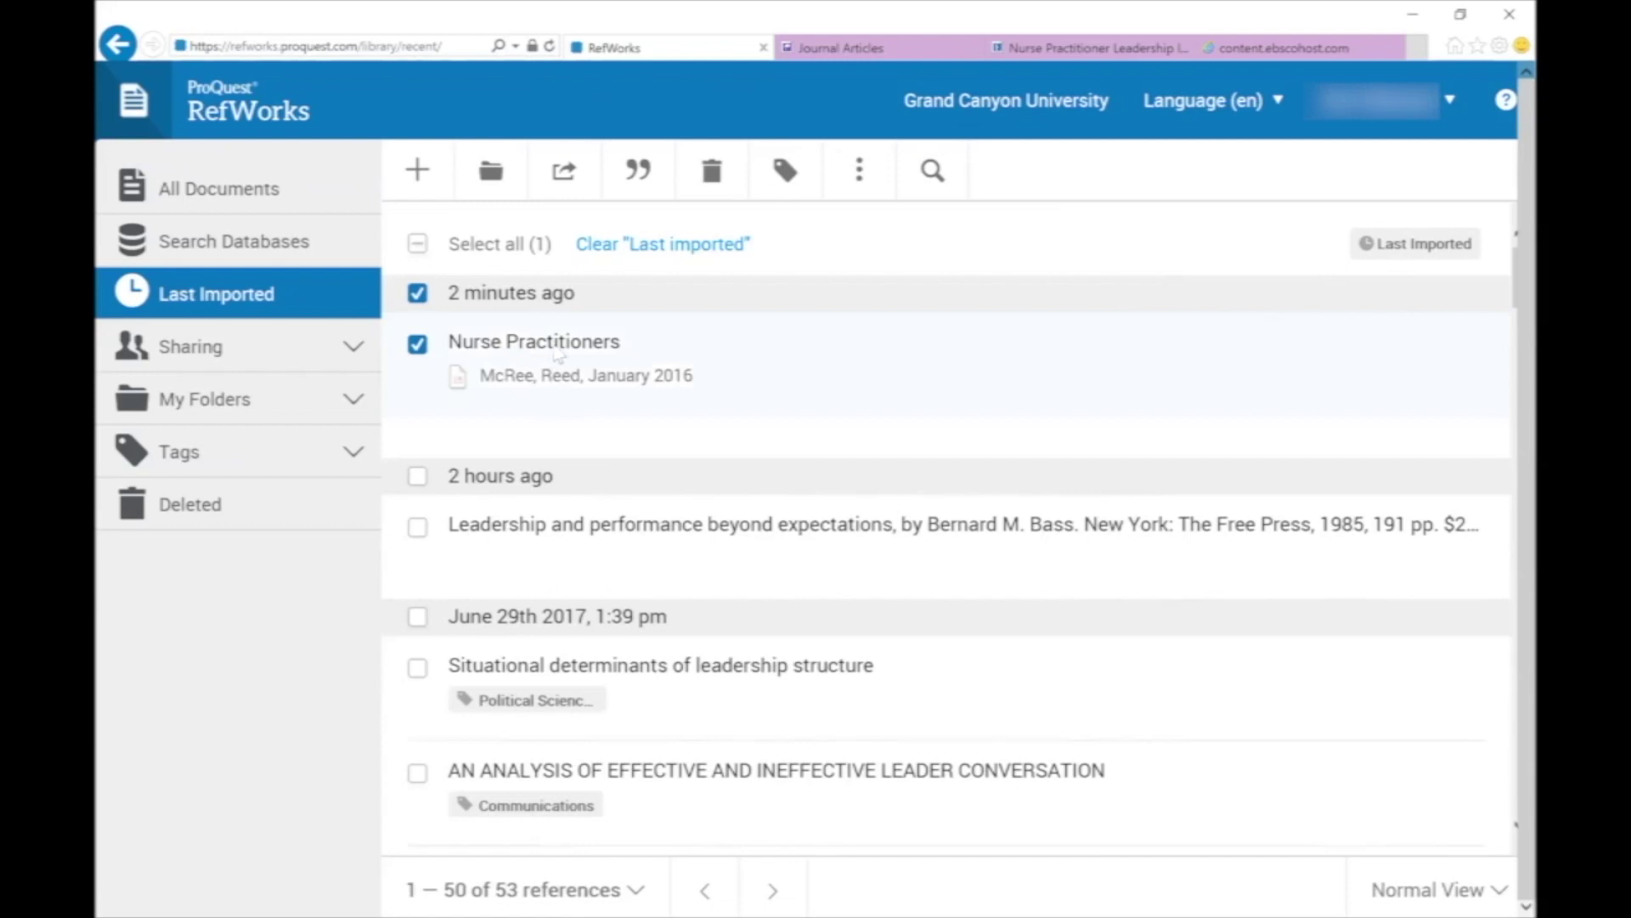
click(556, 350)
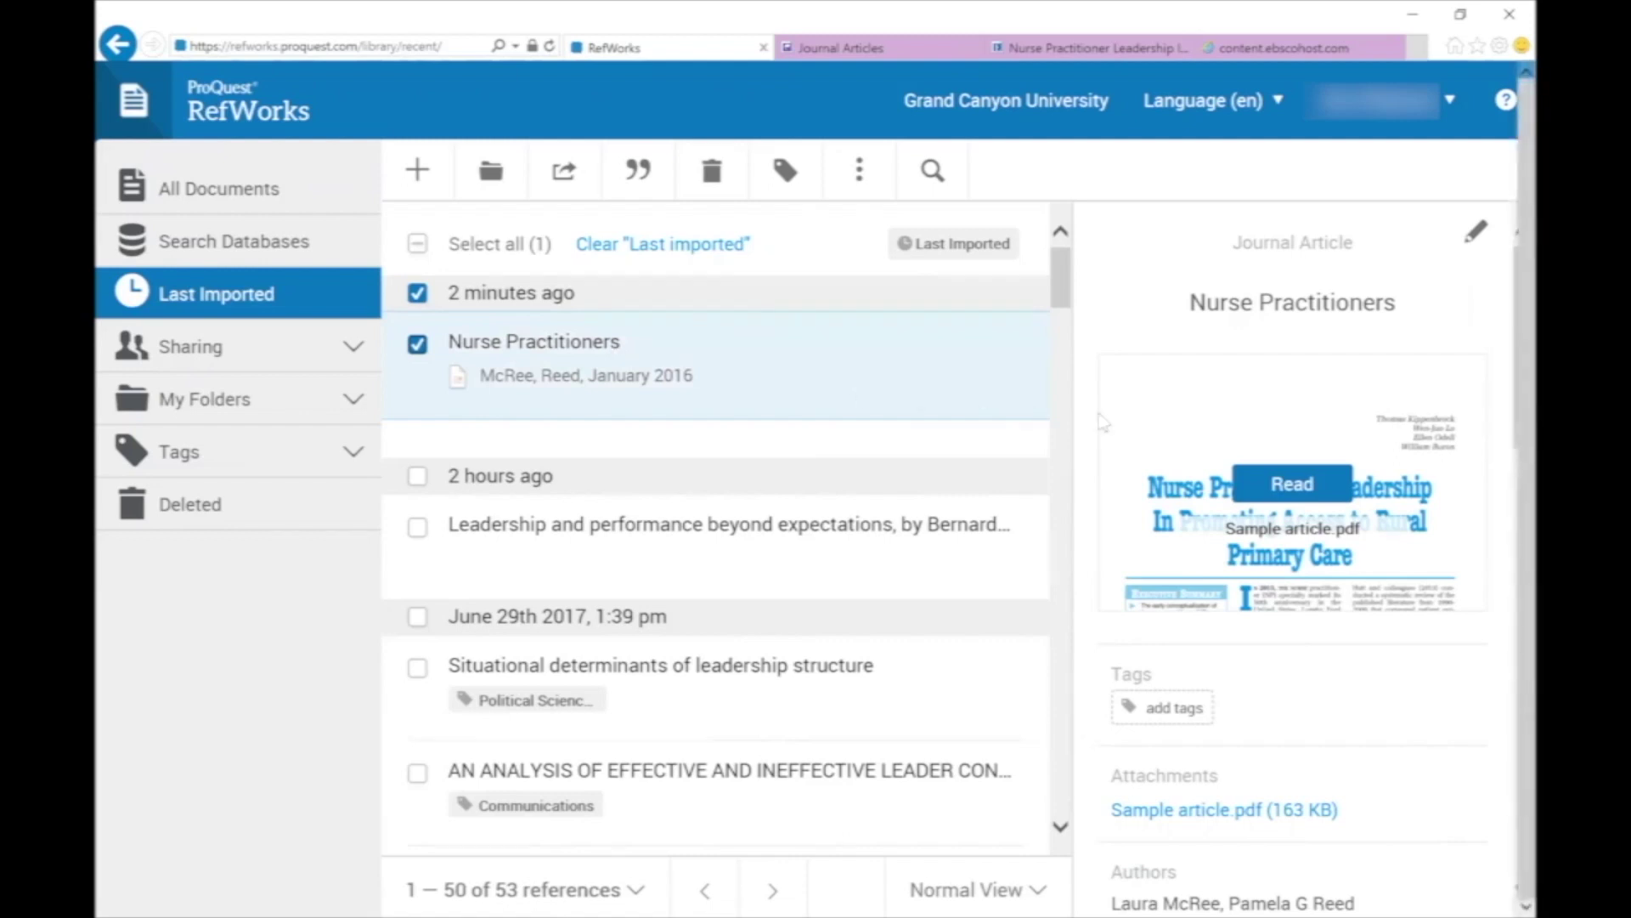
Read the attached Sample article.pdf from the reference's attachment preview.
click(1250, 486)
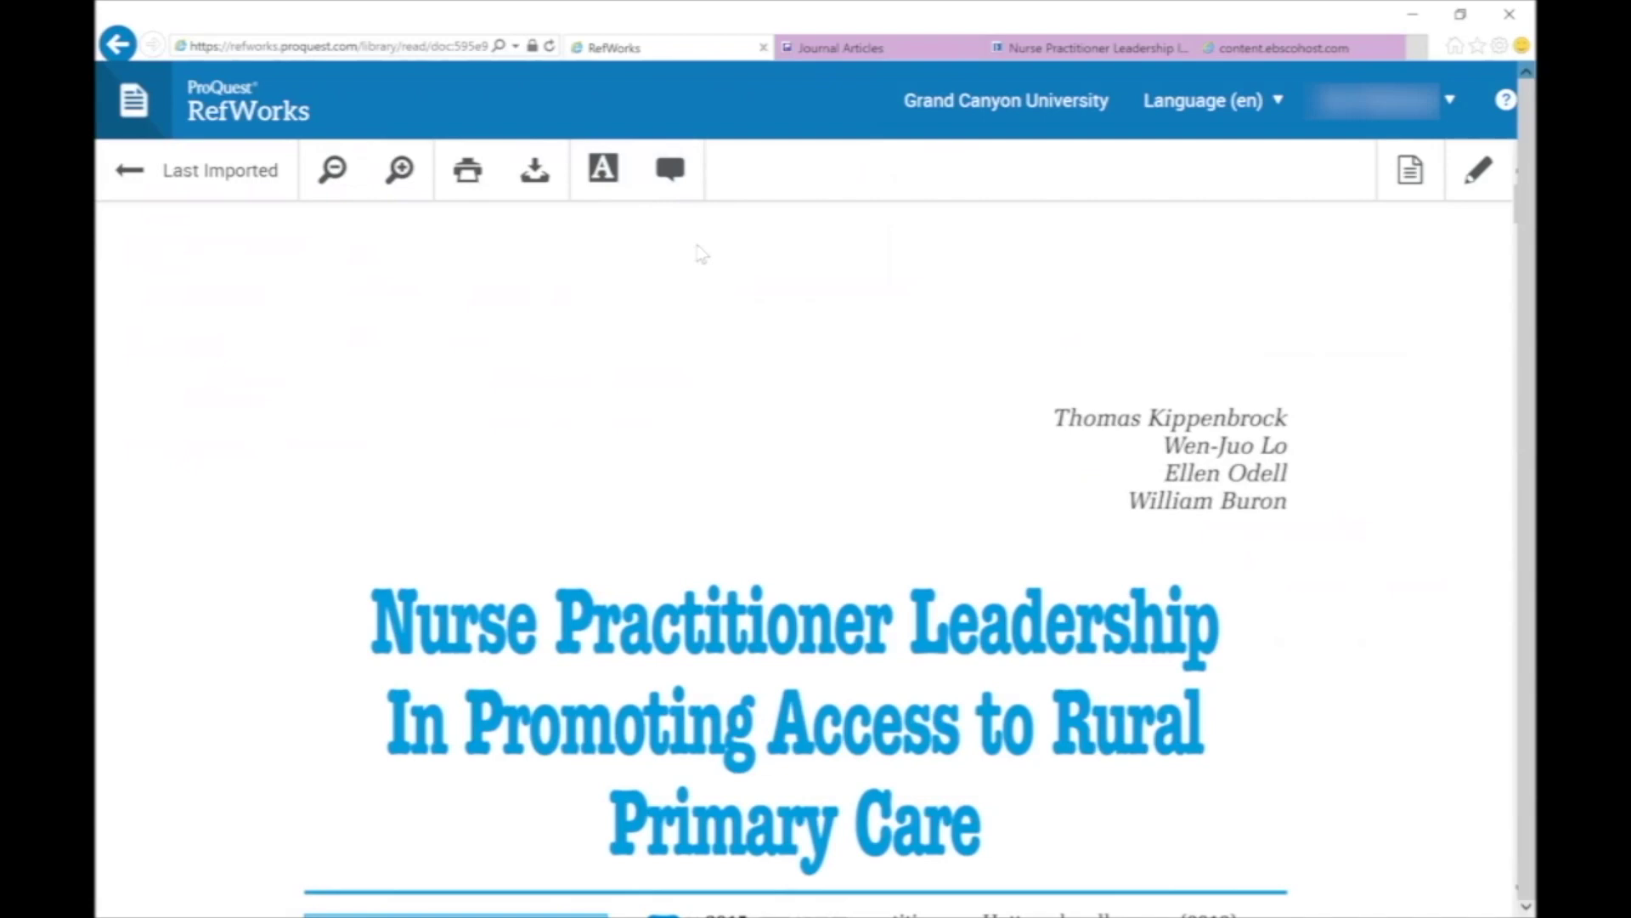
Add the comment 'Sample annotation' to the article's opening paragraph.
scroll(701, 253, down, 7)
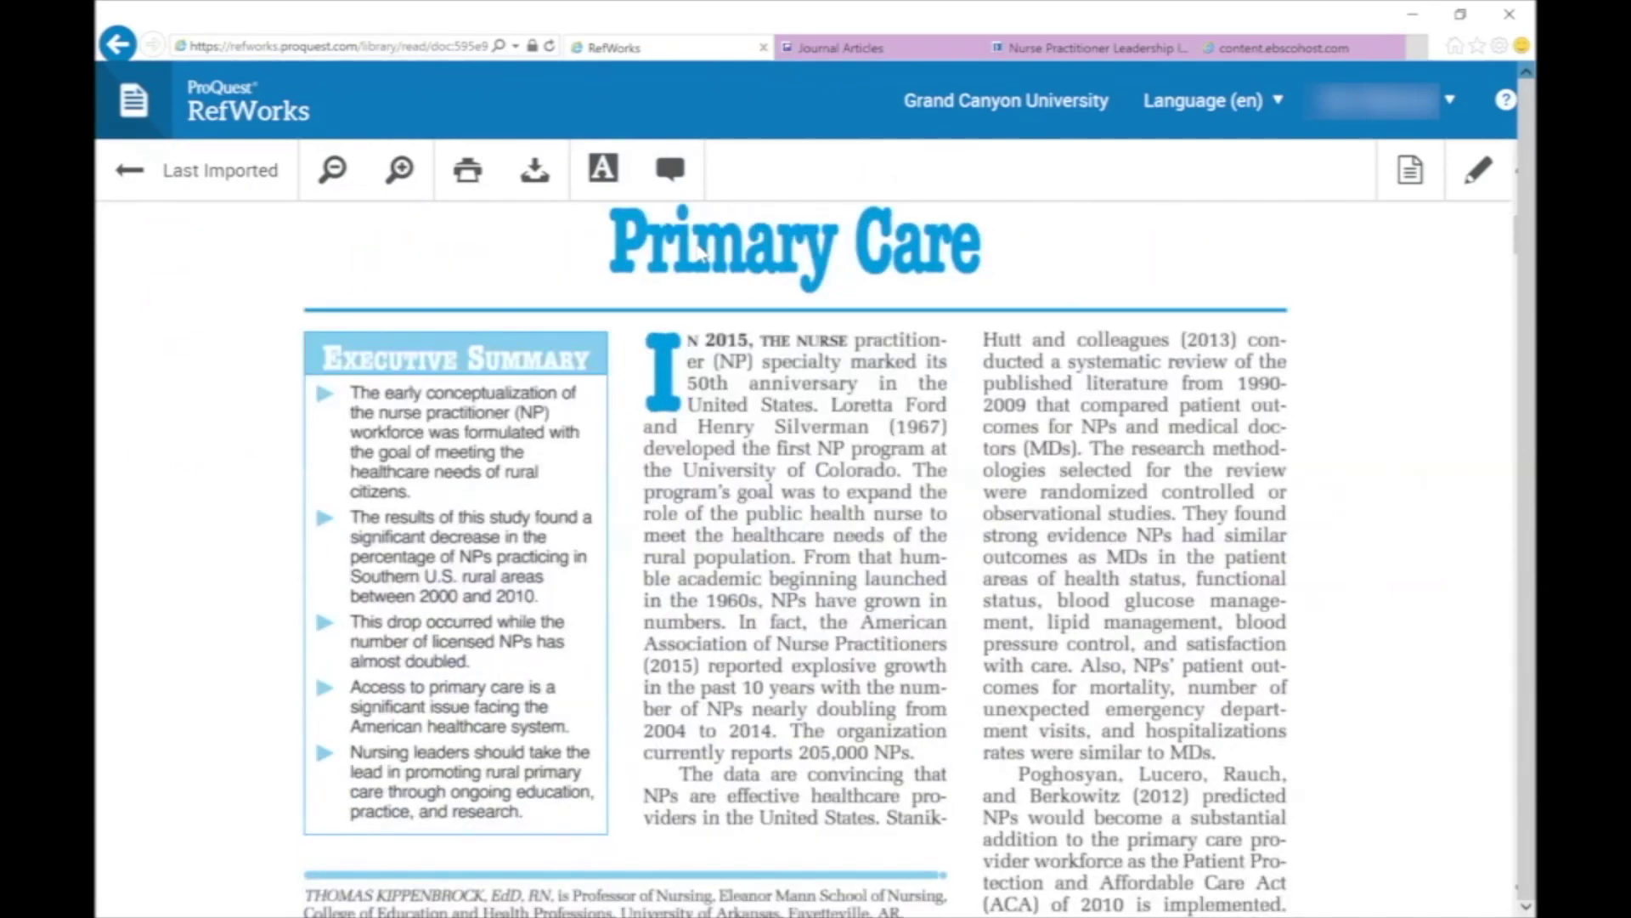
scroll(701, 253, down, 2)
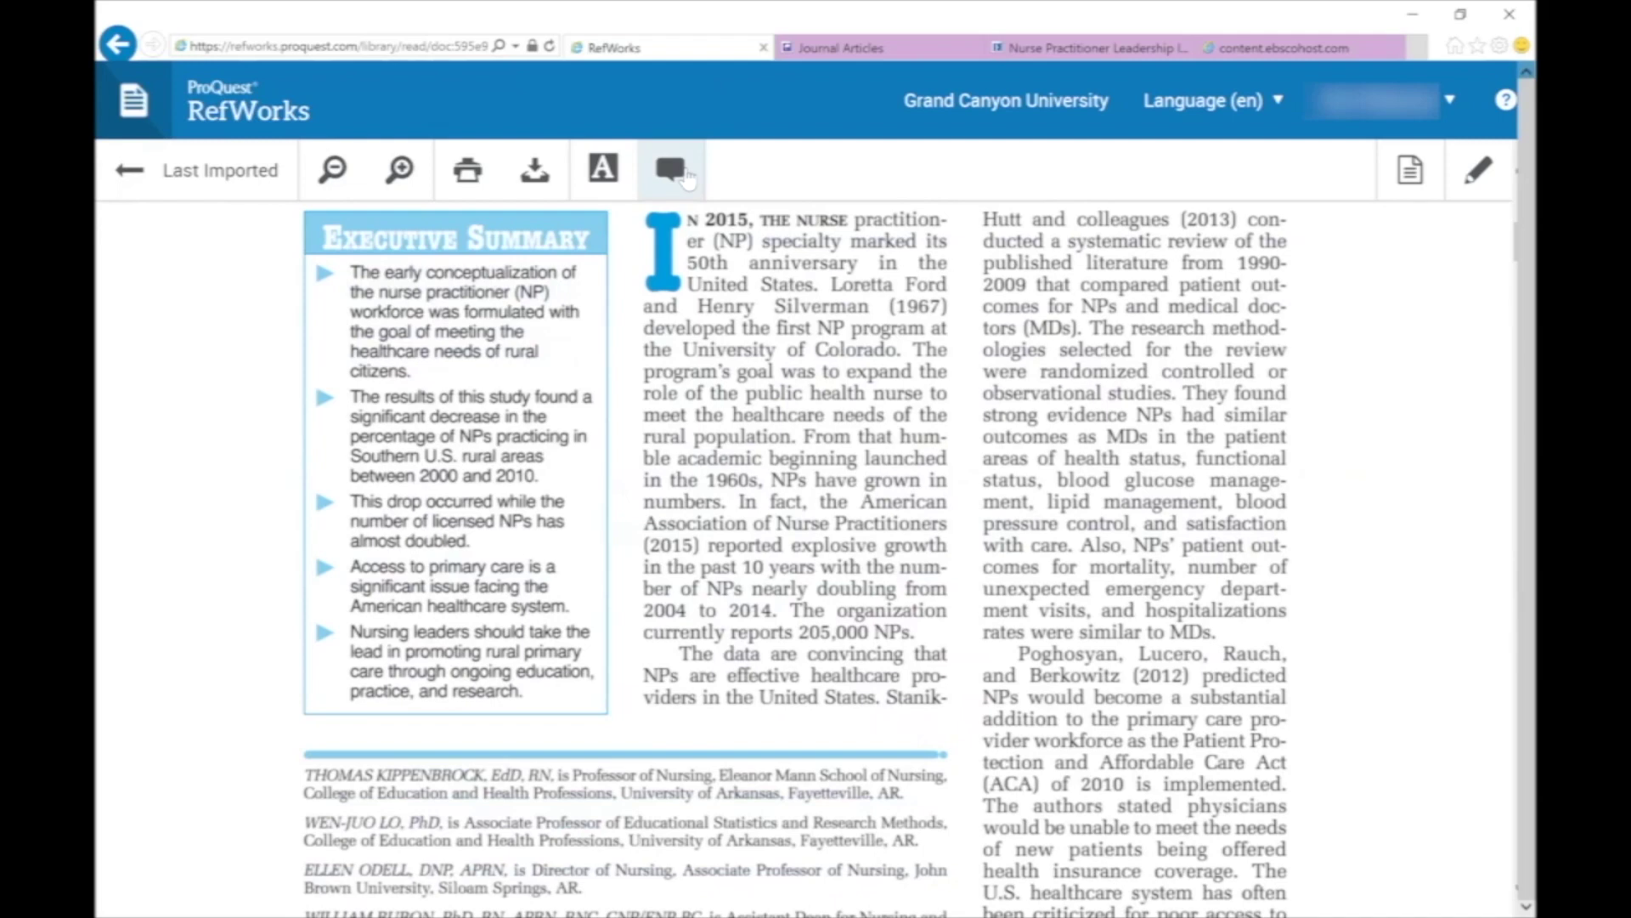
click(671, 170)
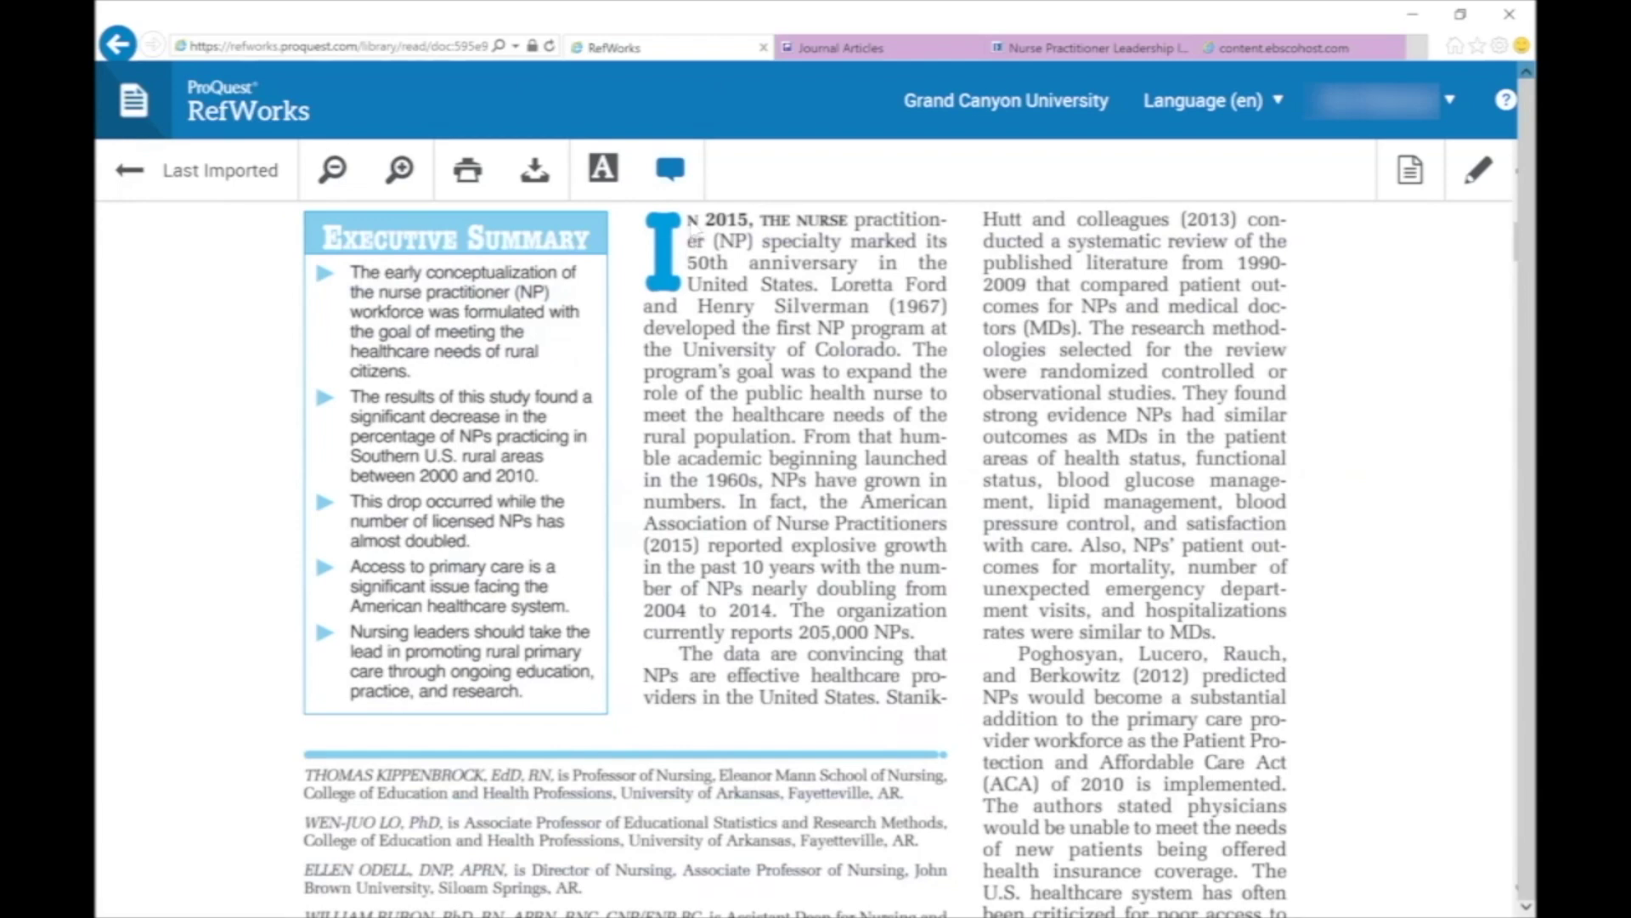
drag(688, 216, 881, 367)
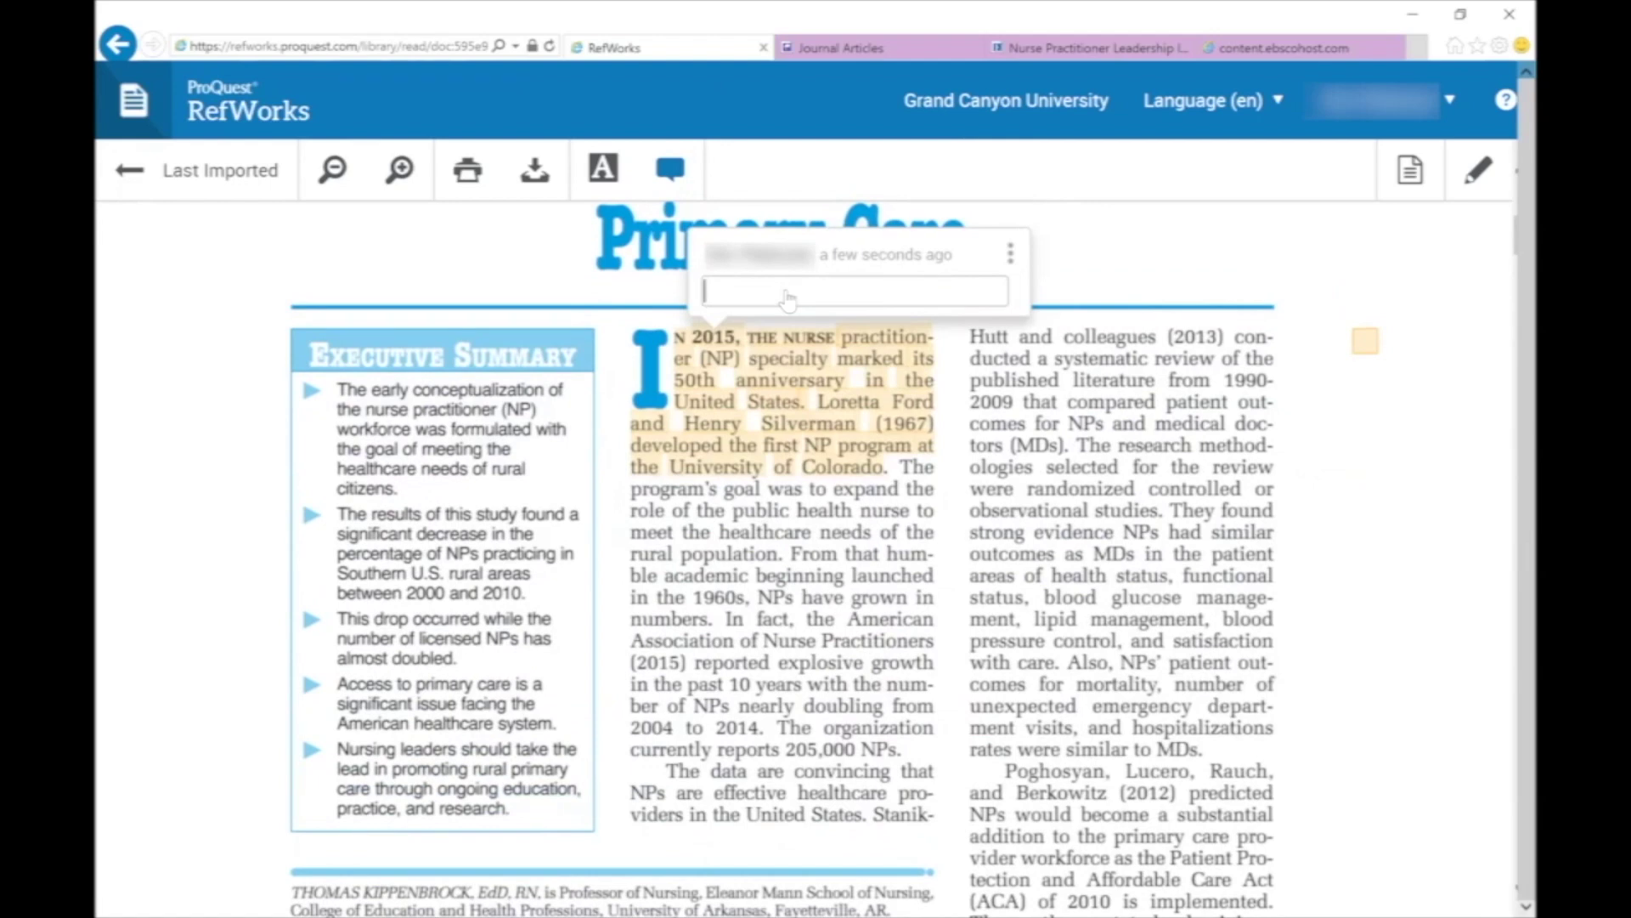
text(Sample annotation)
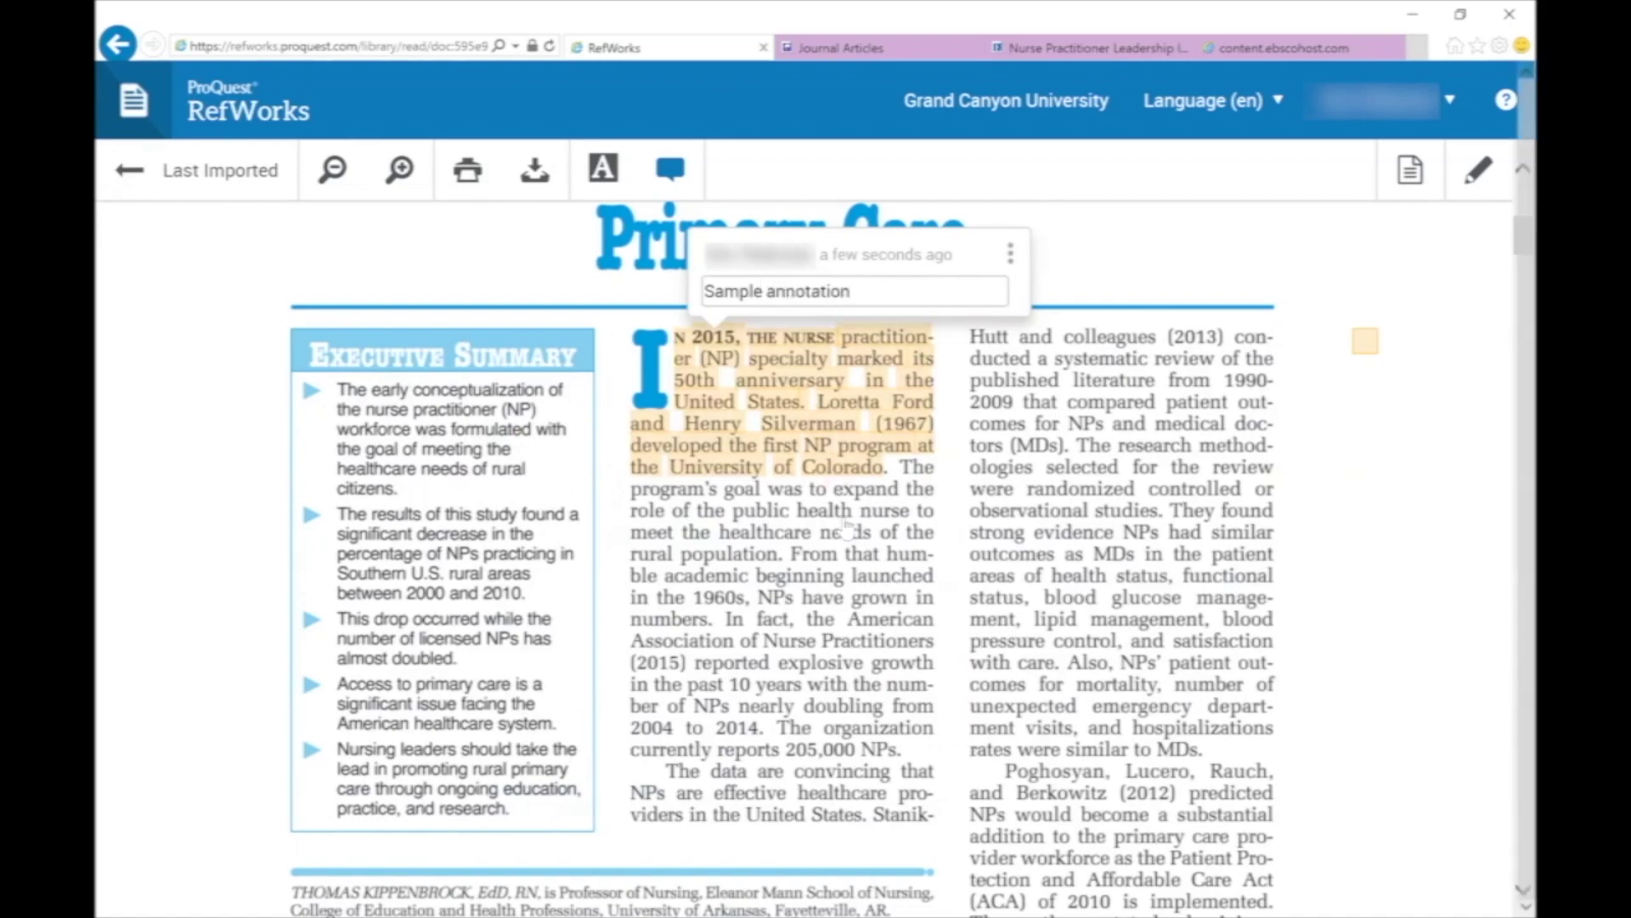
Comment 'Another sample note.' on the word 'health' and mark the word 'American'.
drag(798, 511, 847, 527)
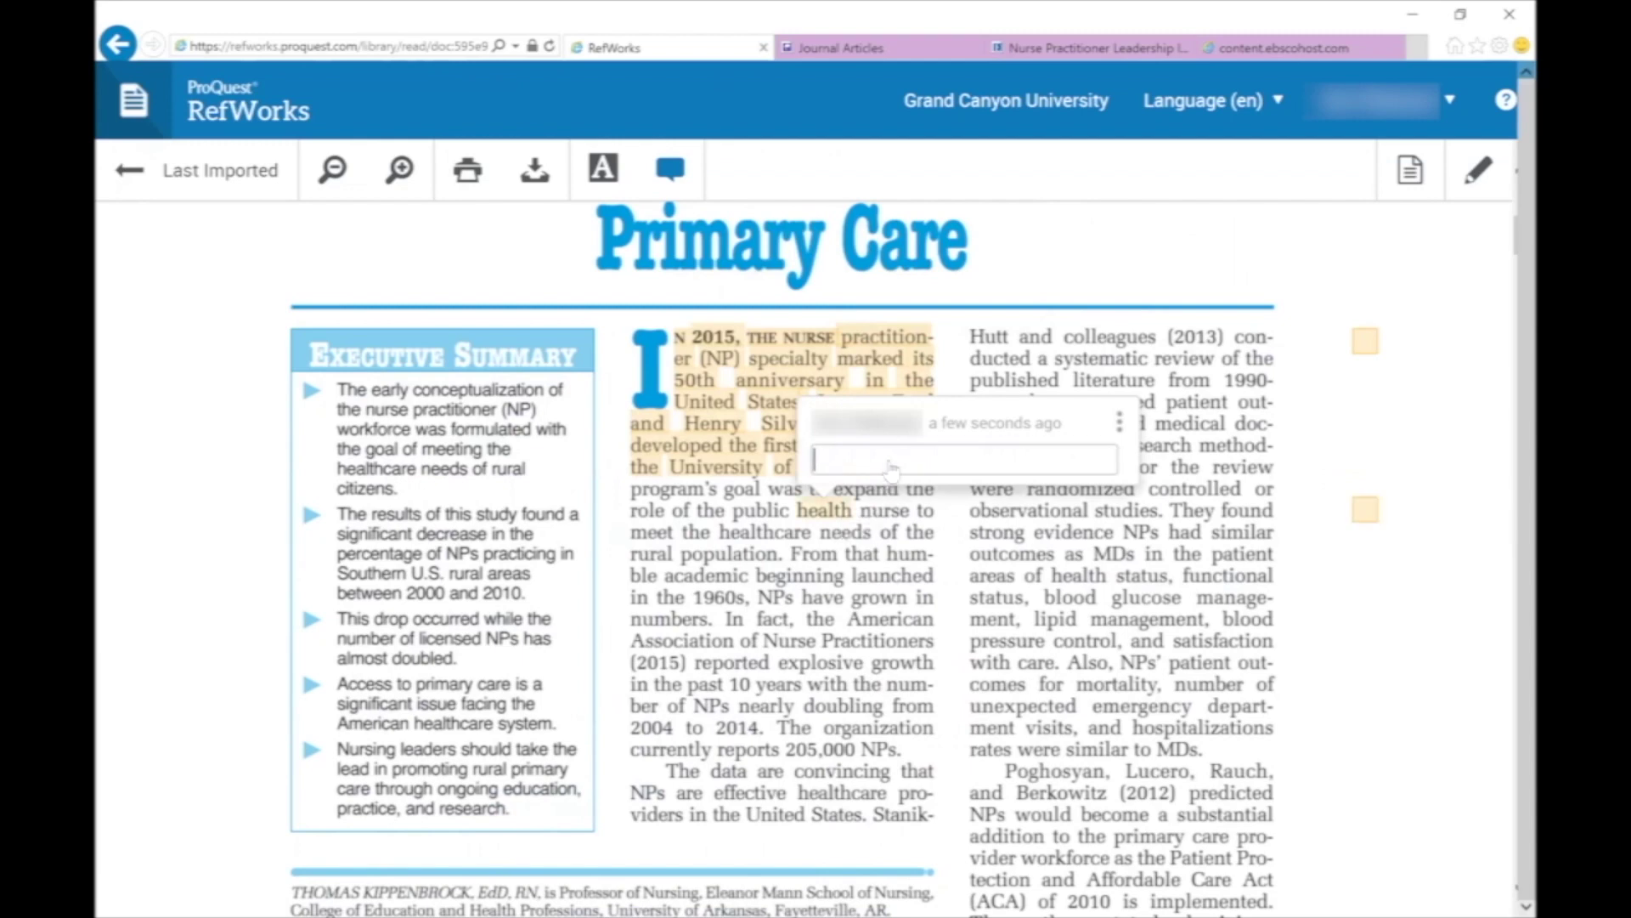
text(Another sample note.)
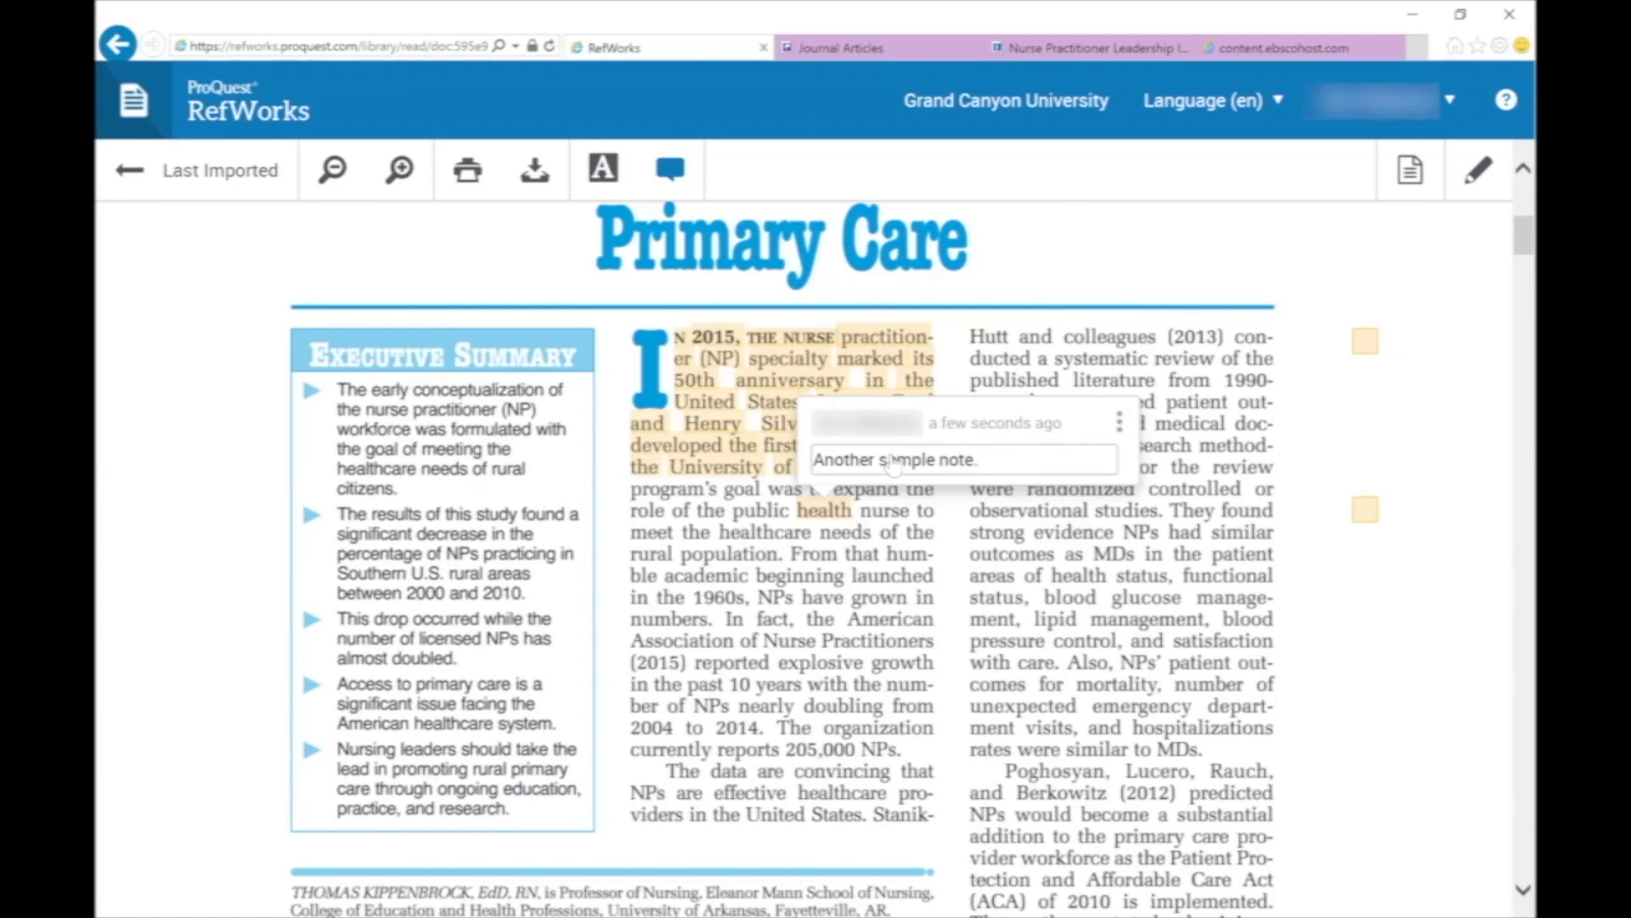
double_click(907, 626)
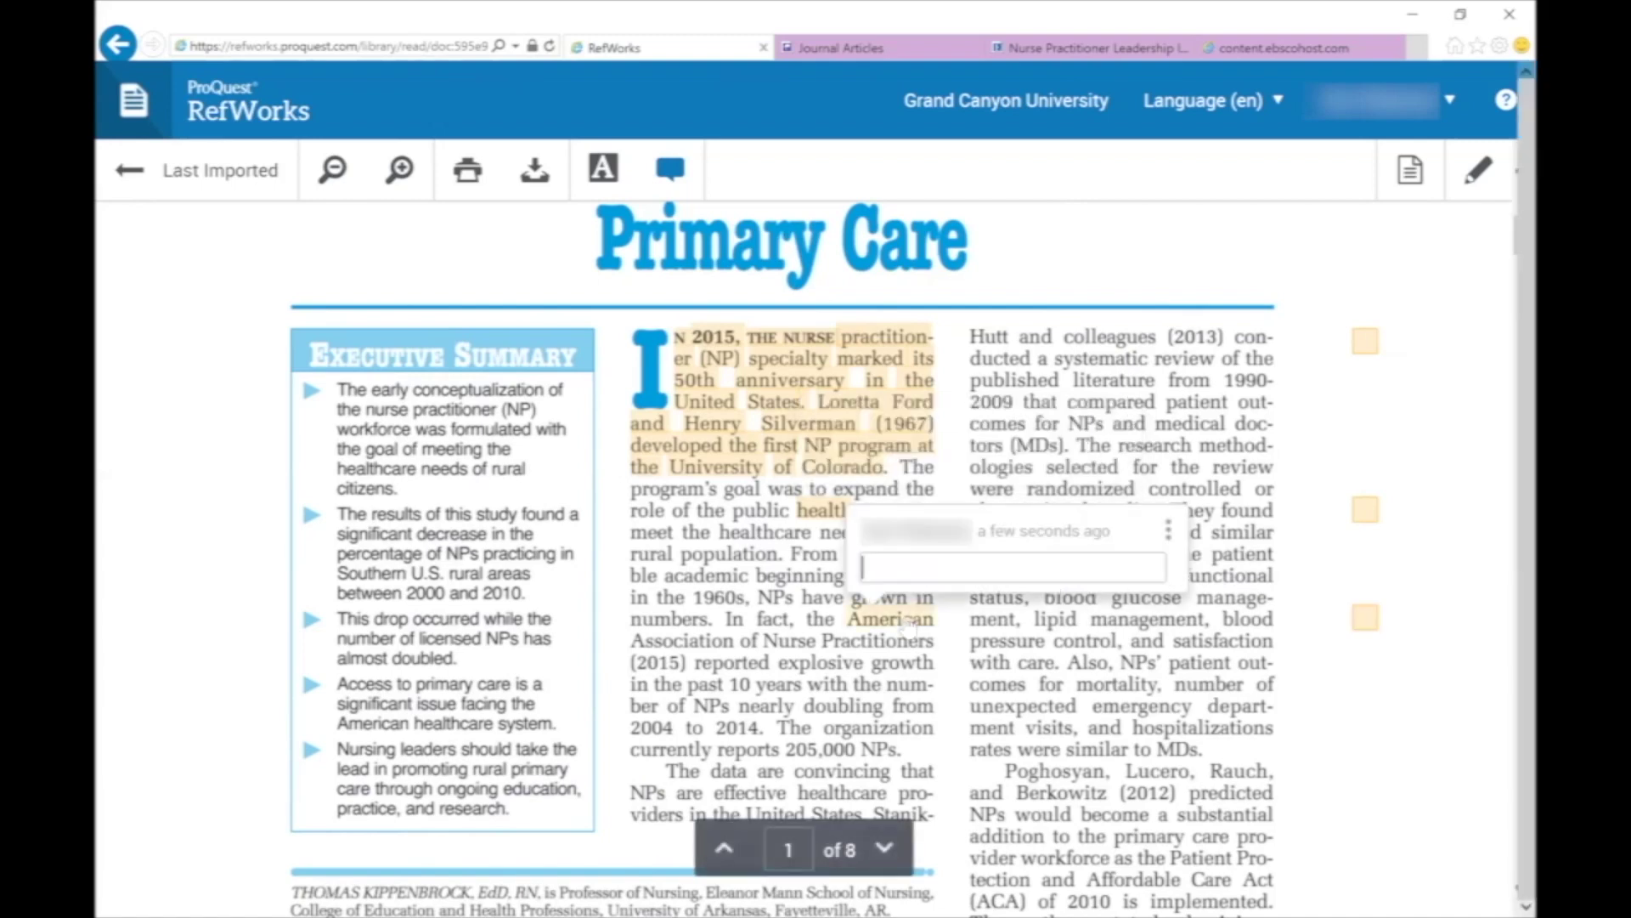
Highlight the passage starting 'The data are convincing' and set its colour to purple.
click(618, 180)
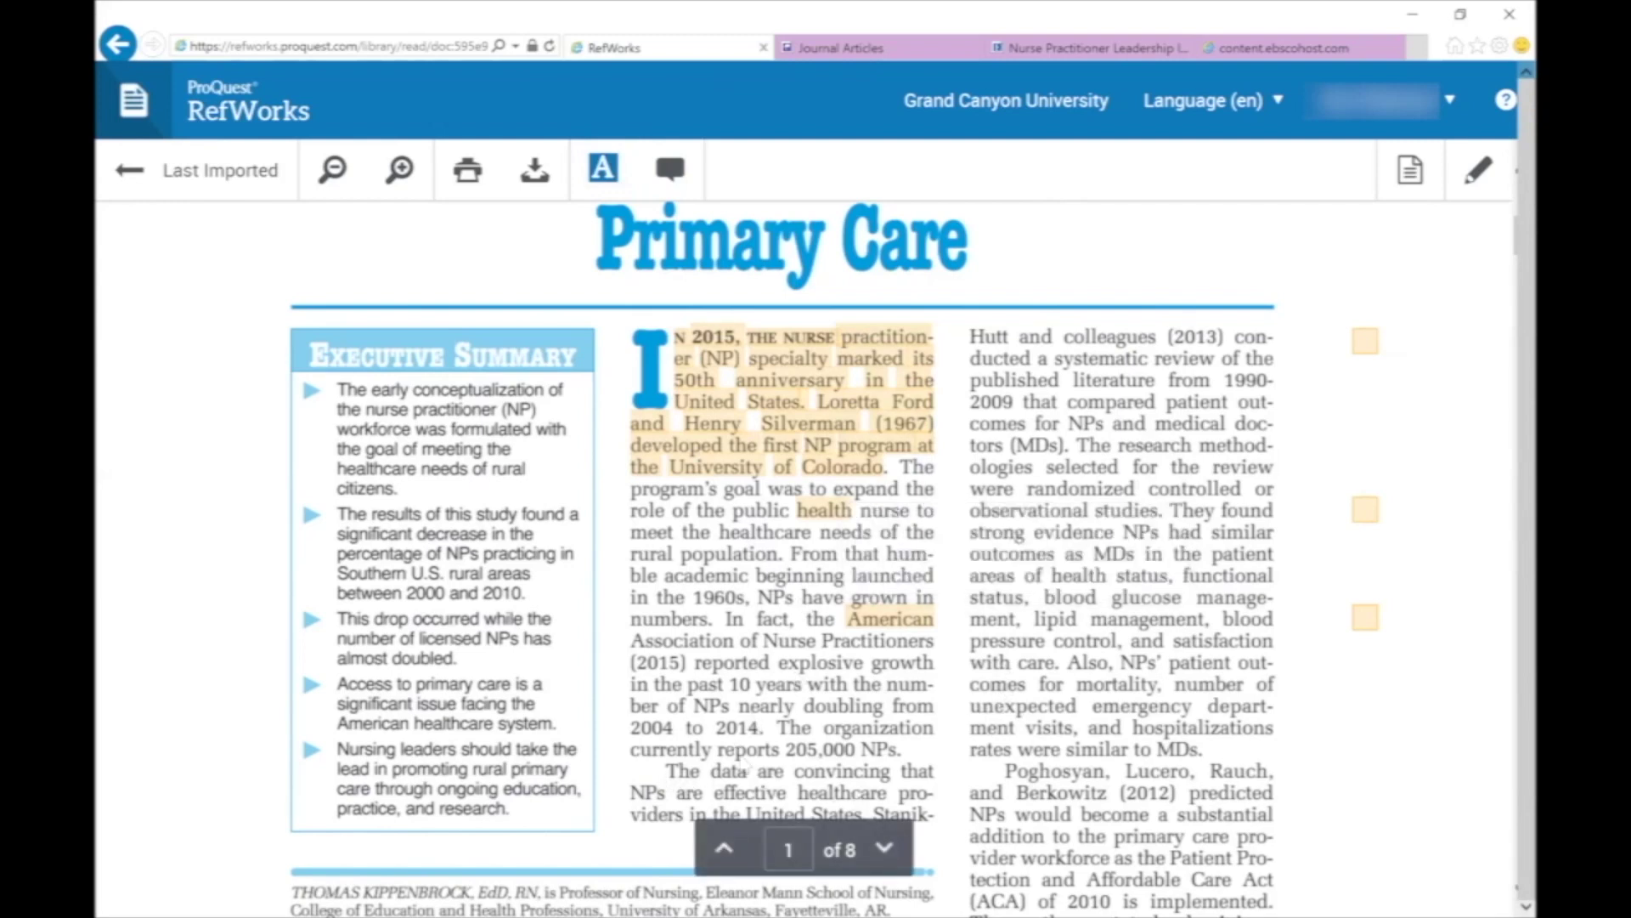
drag(668, 769, 905, 818)
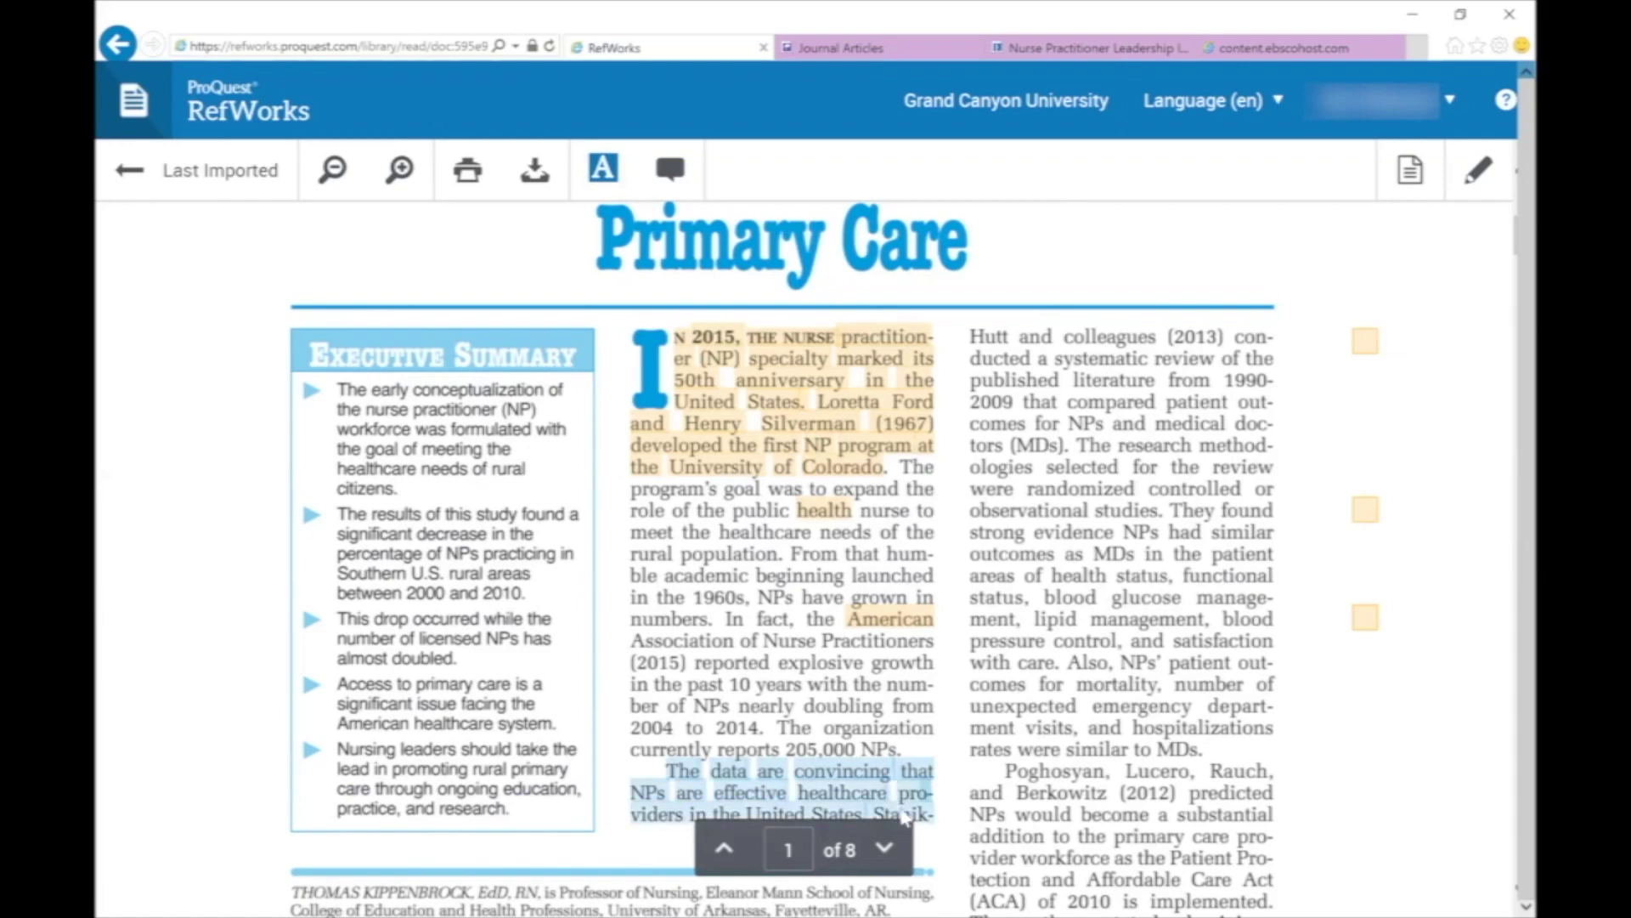
click(831, 771)
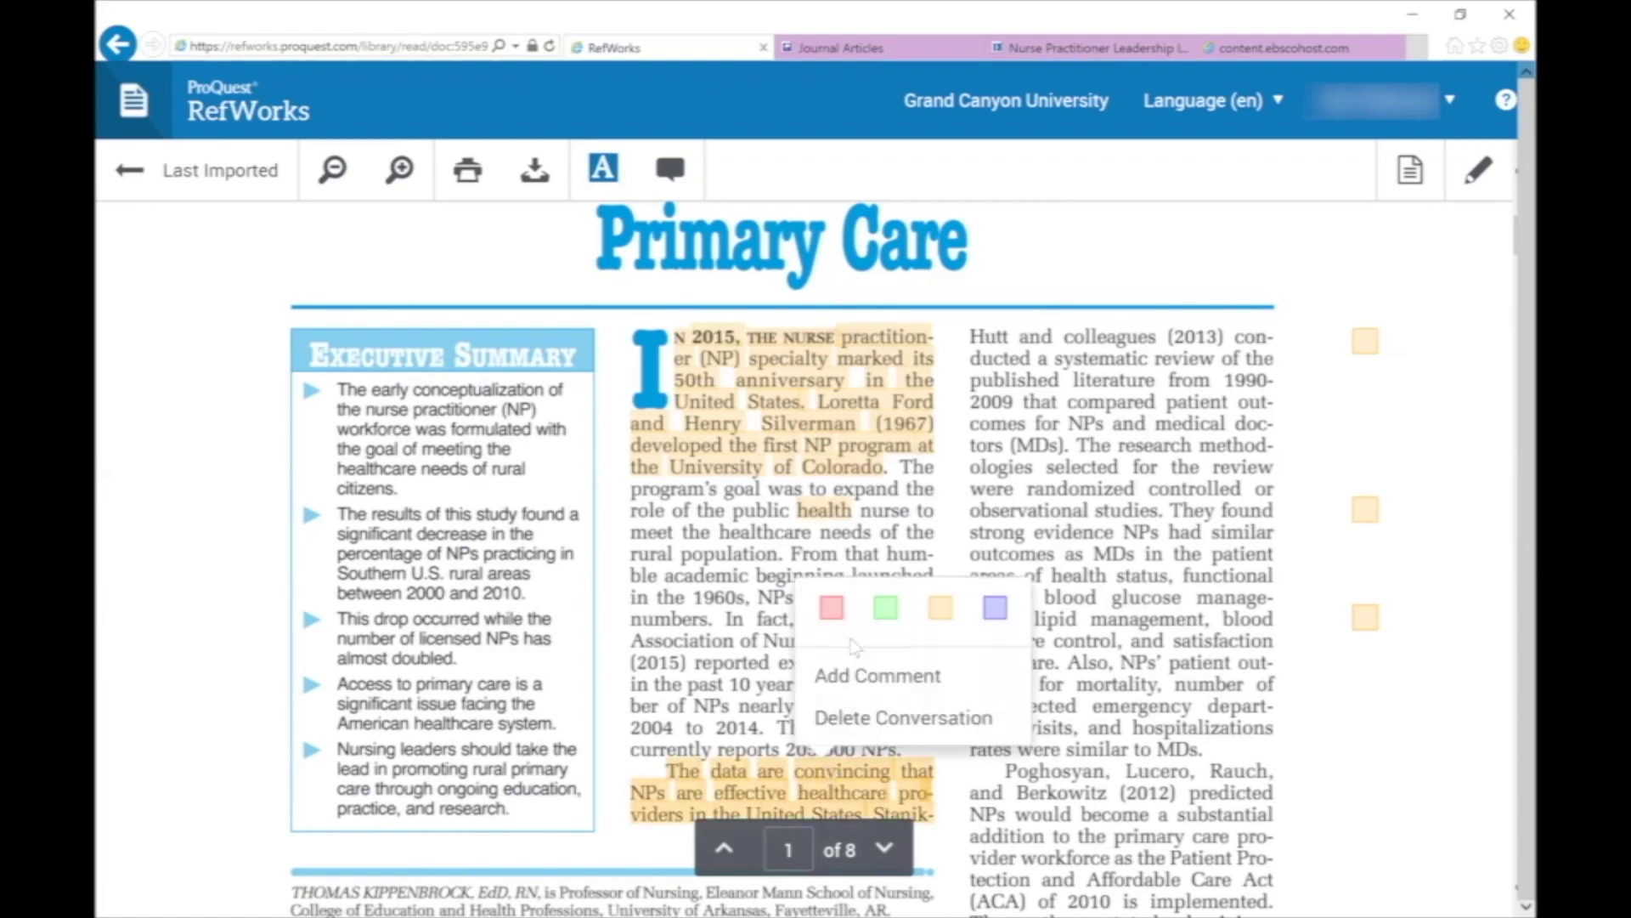
click(833, 608)
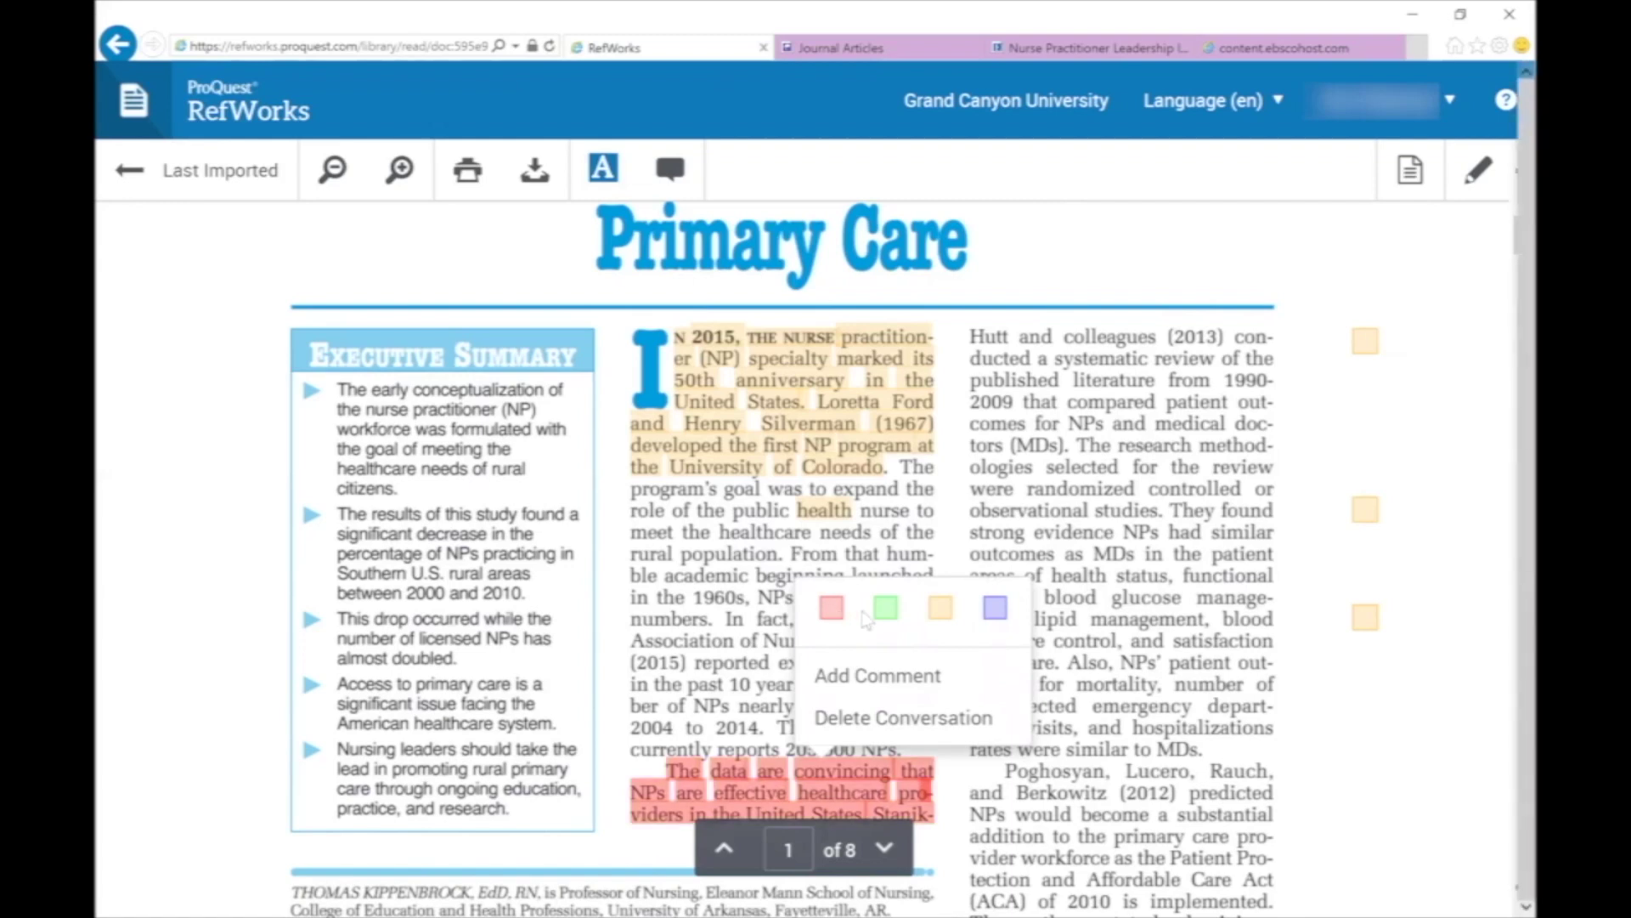
click(885, 613)
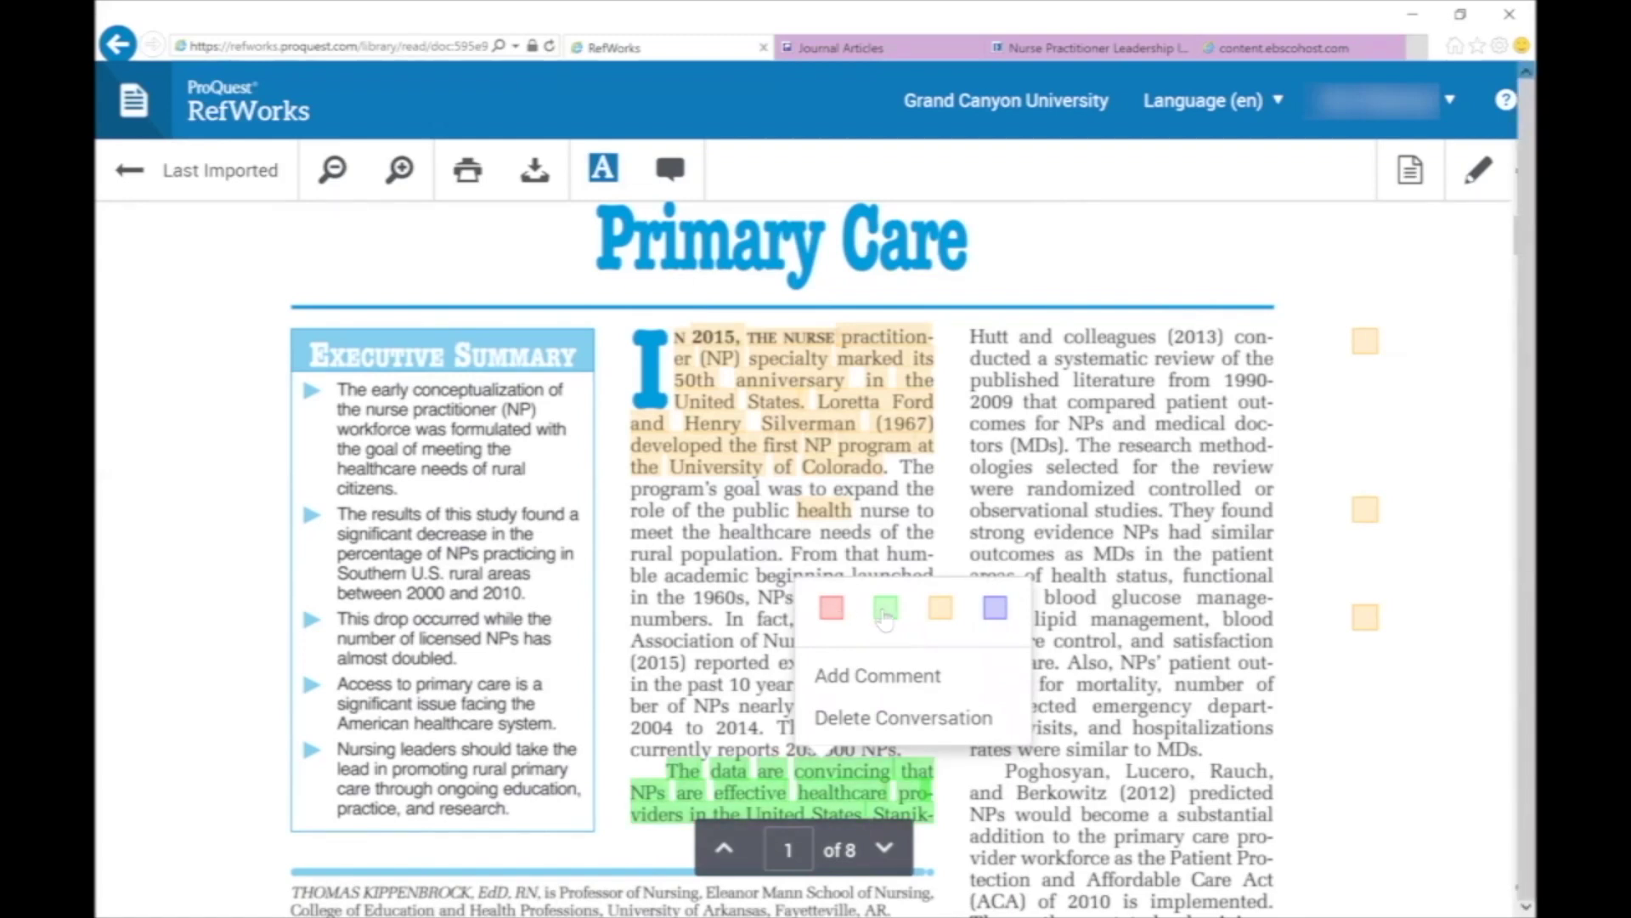
click(938, 611)
click(984, 615)
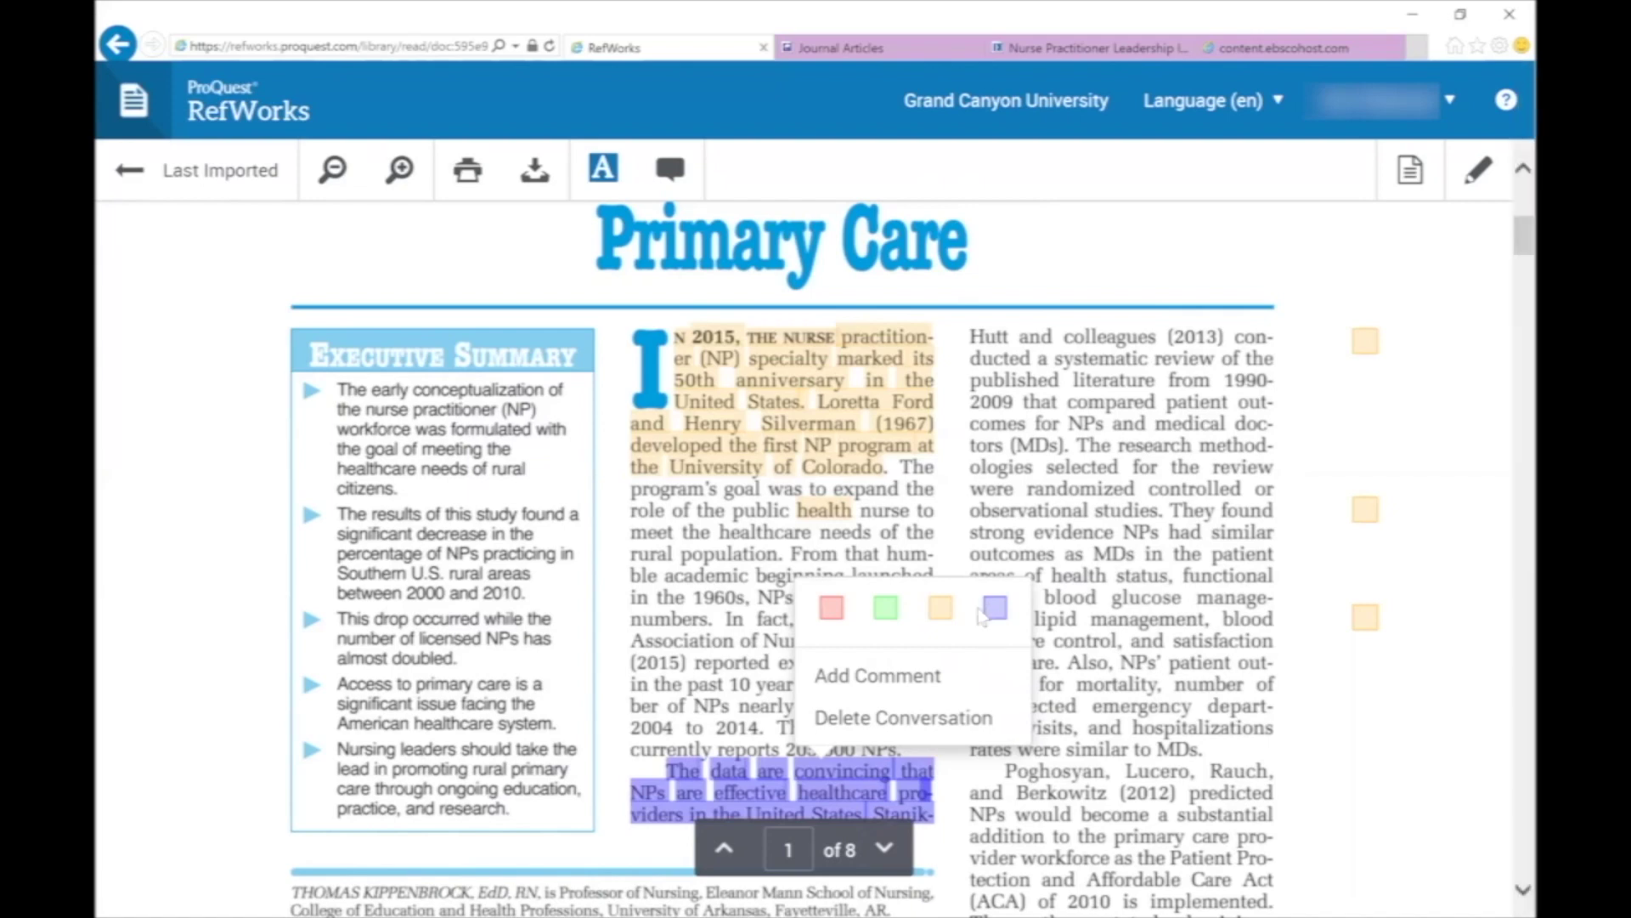
click(1432, 181)
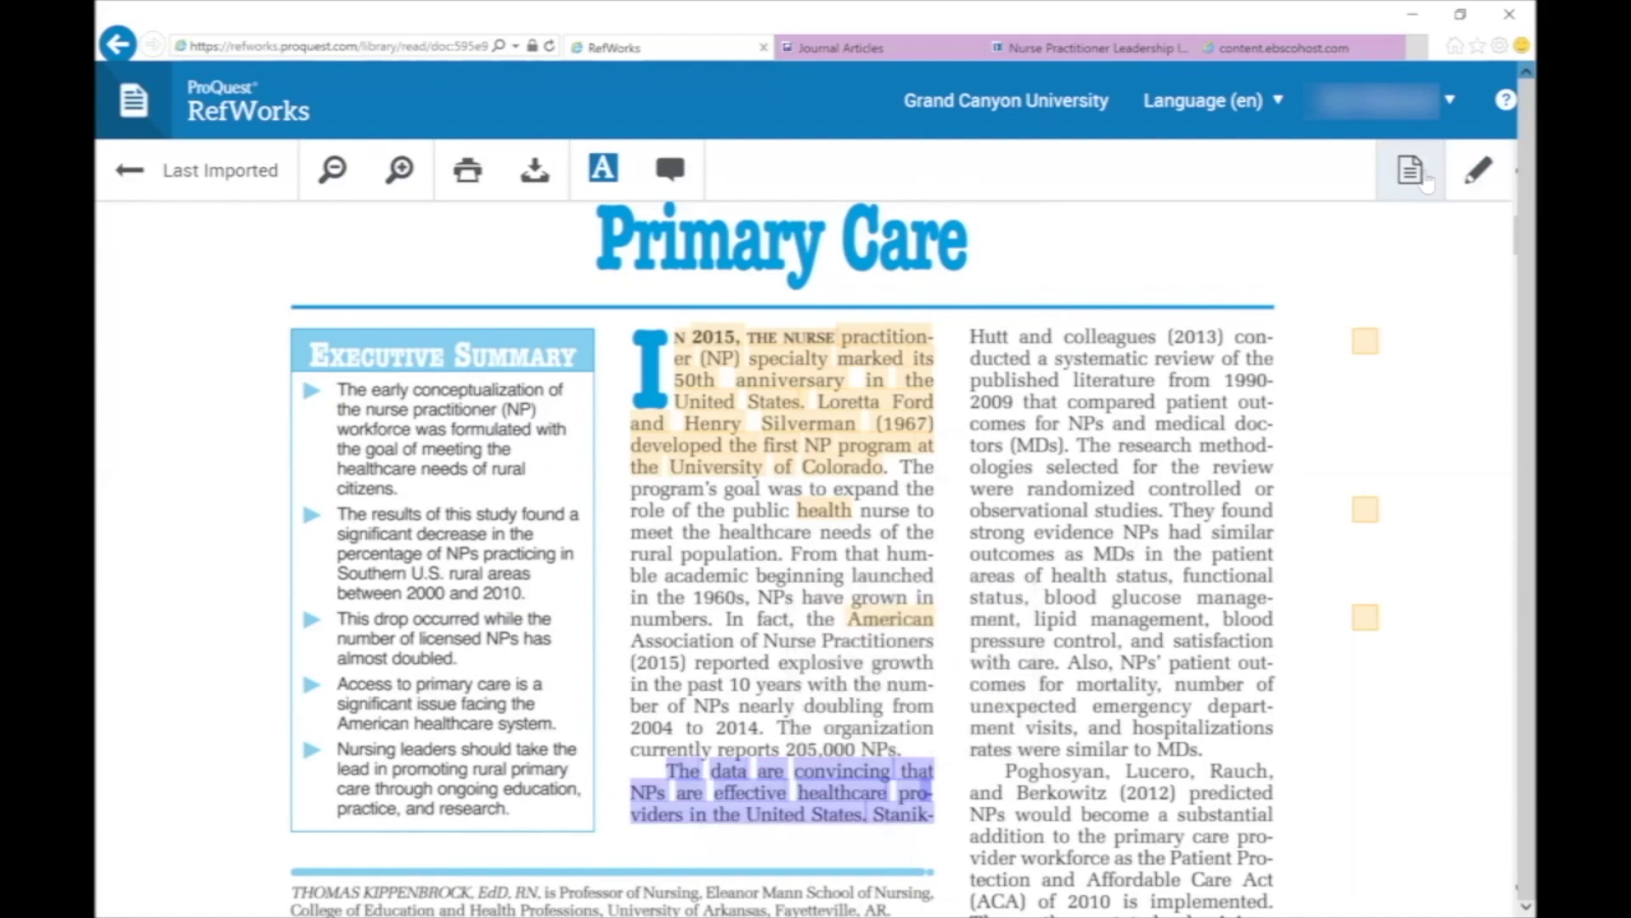
Add the document note 'Sample document note.', close the notes panel and return to recent library items.
click(1427, 181)
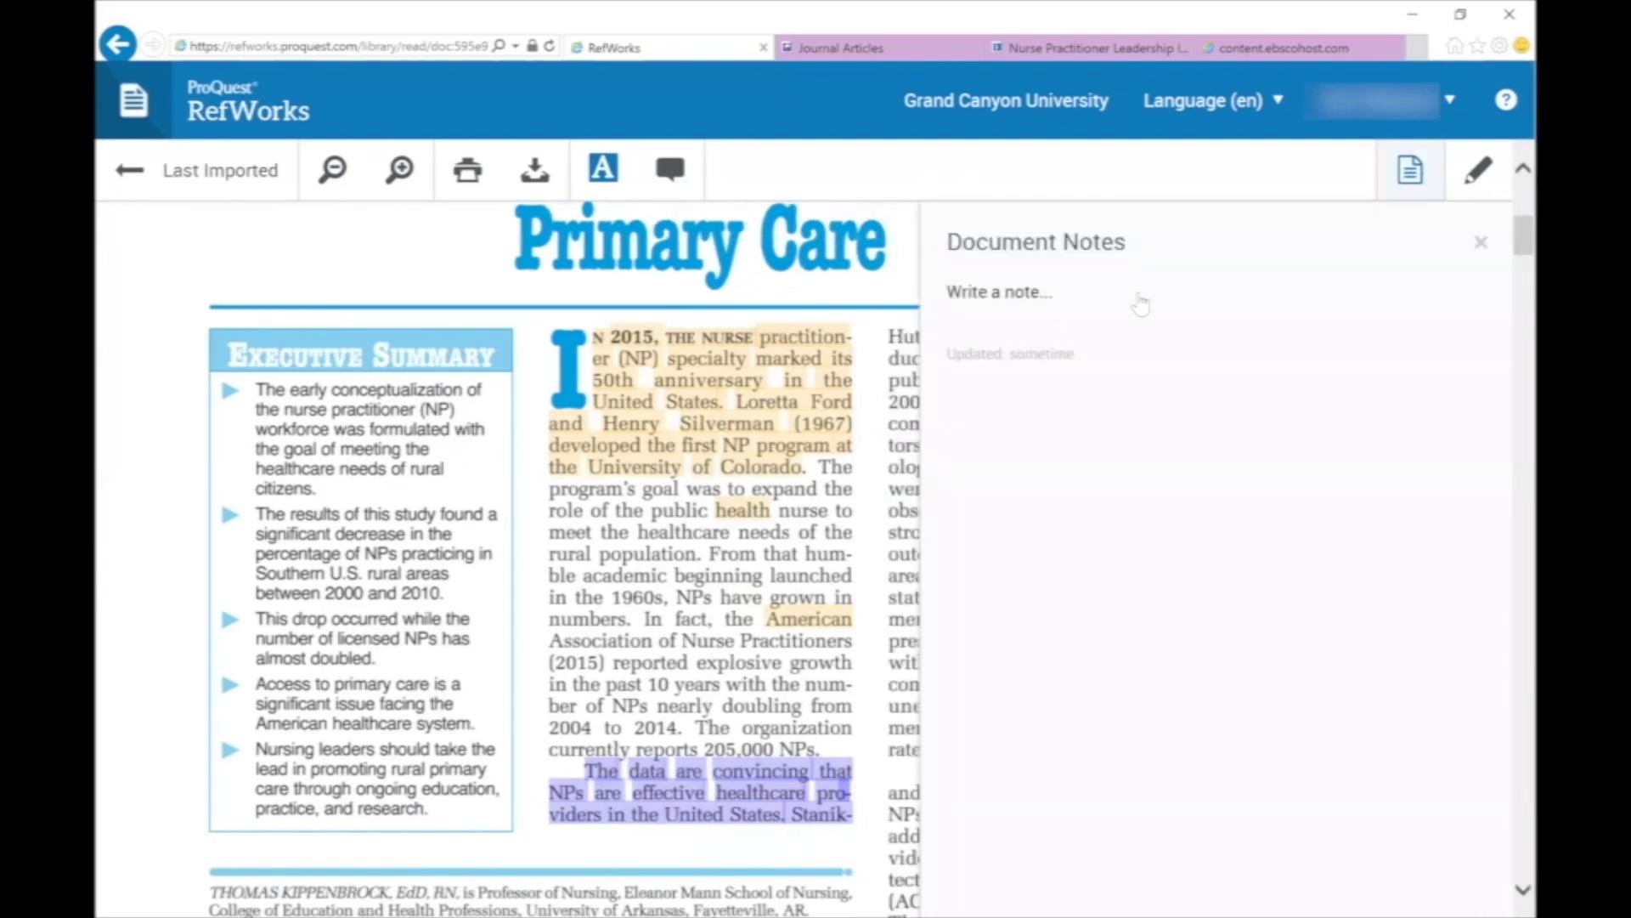
click(1120, 303)
text(Sampl)
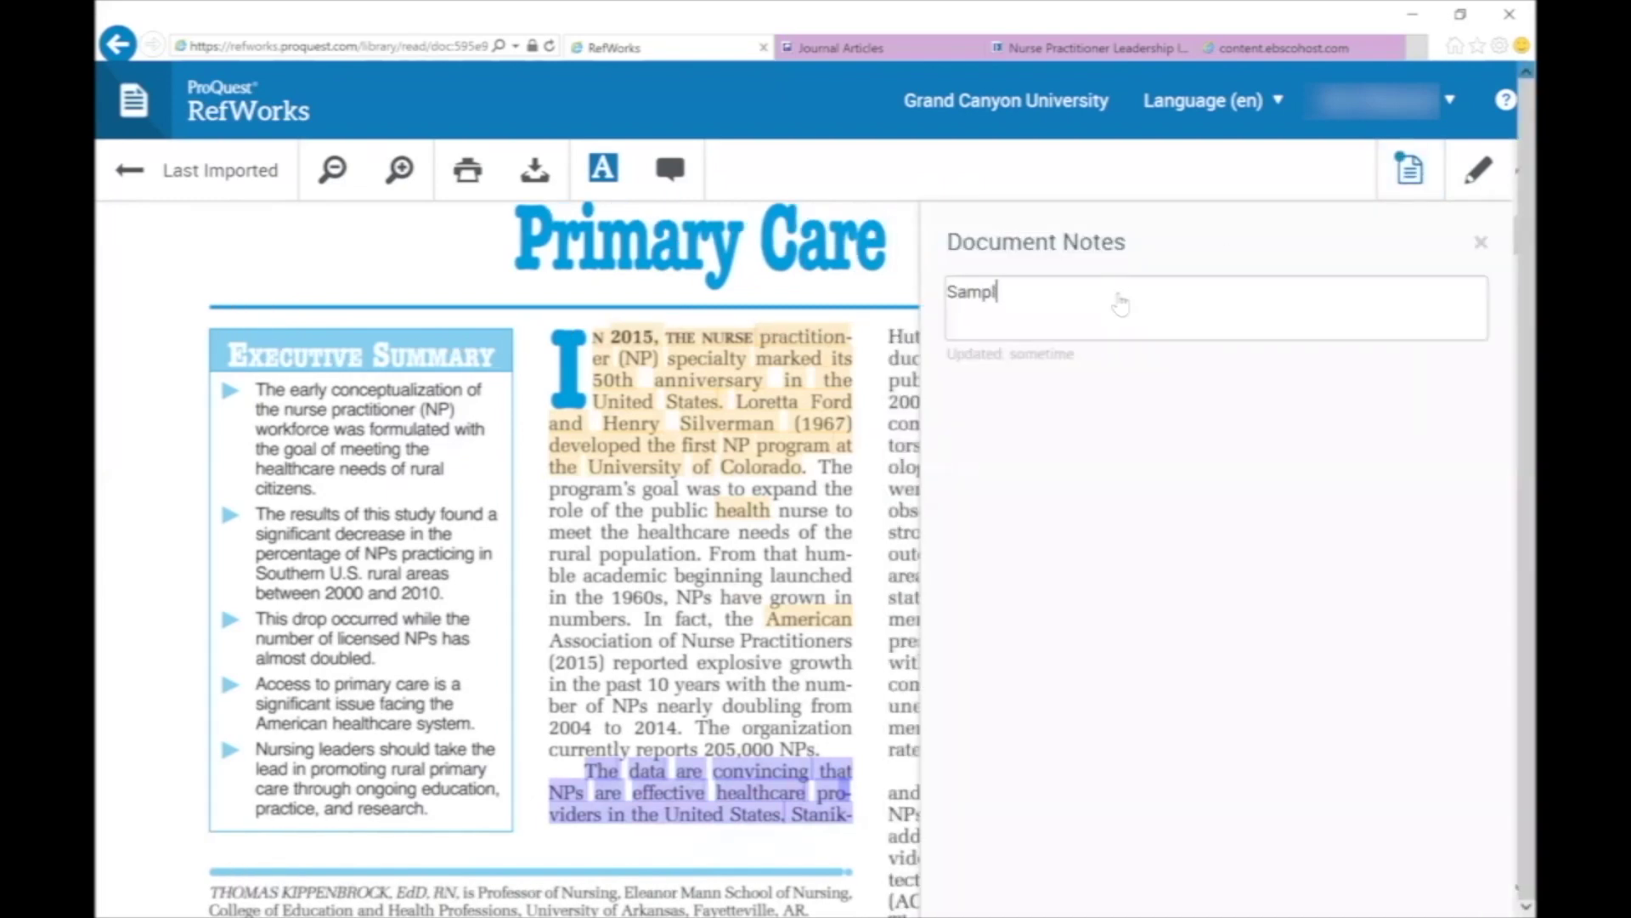
text(e documen)
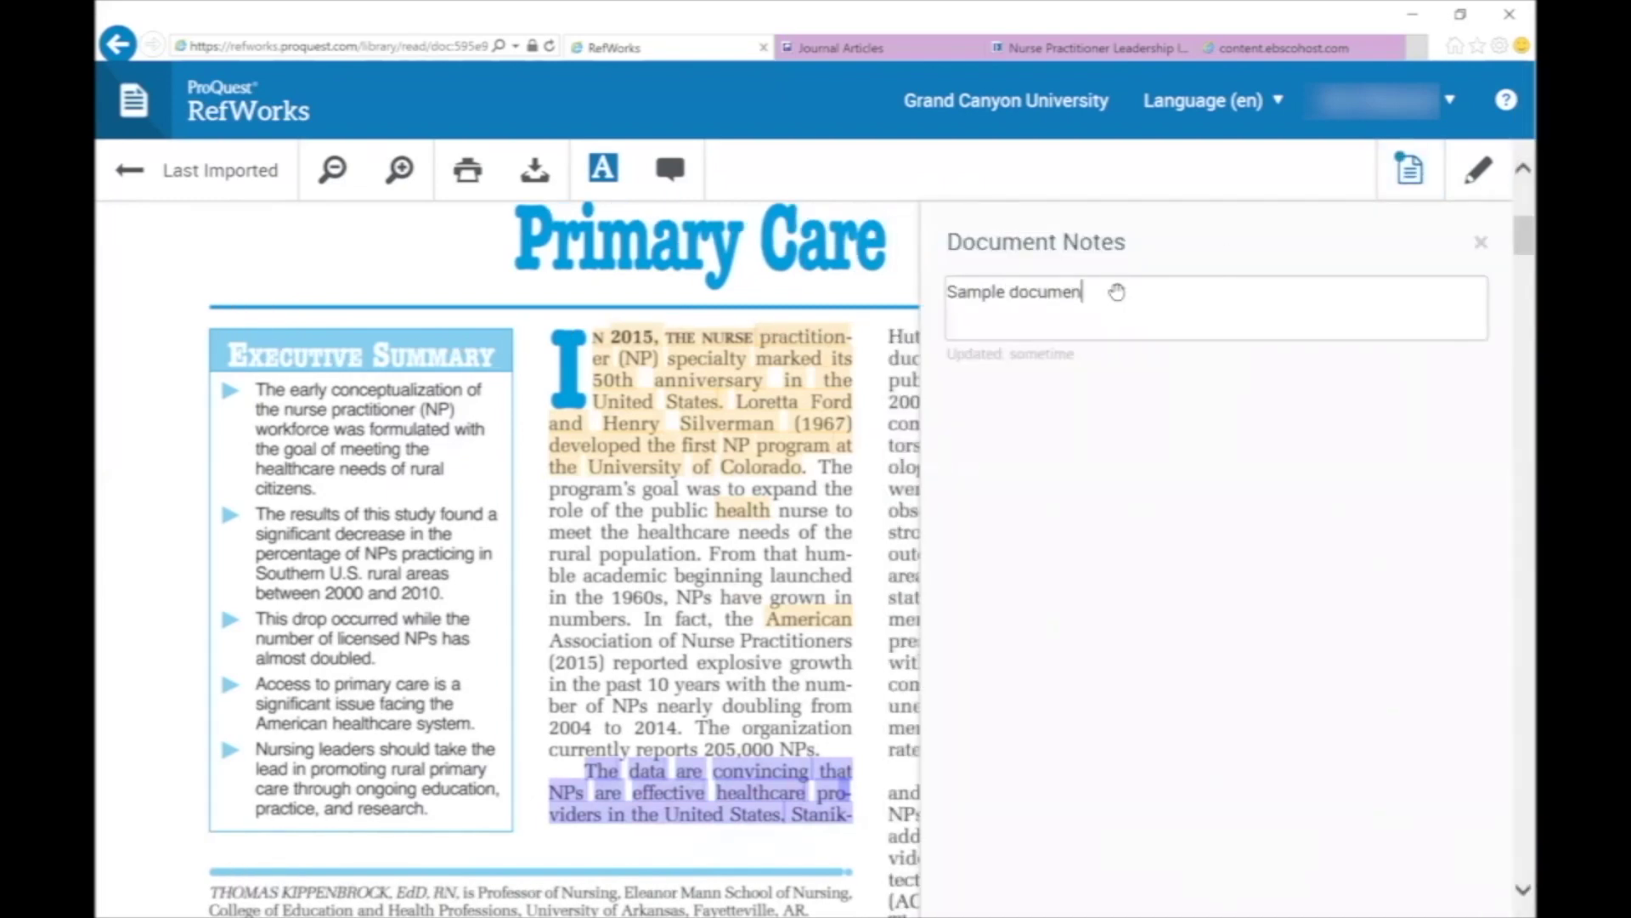
text(t note.)
click(1479, 245)
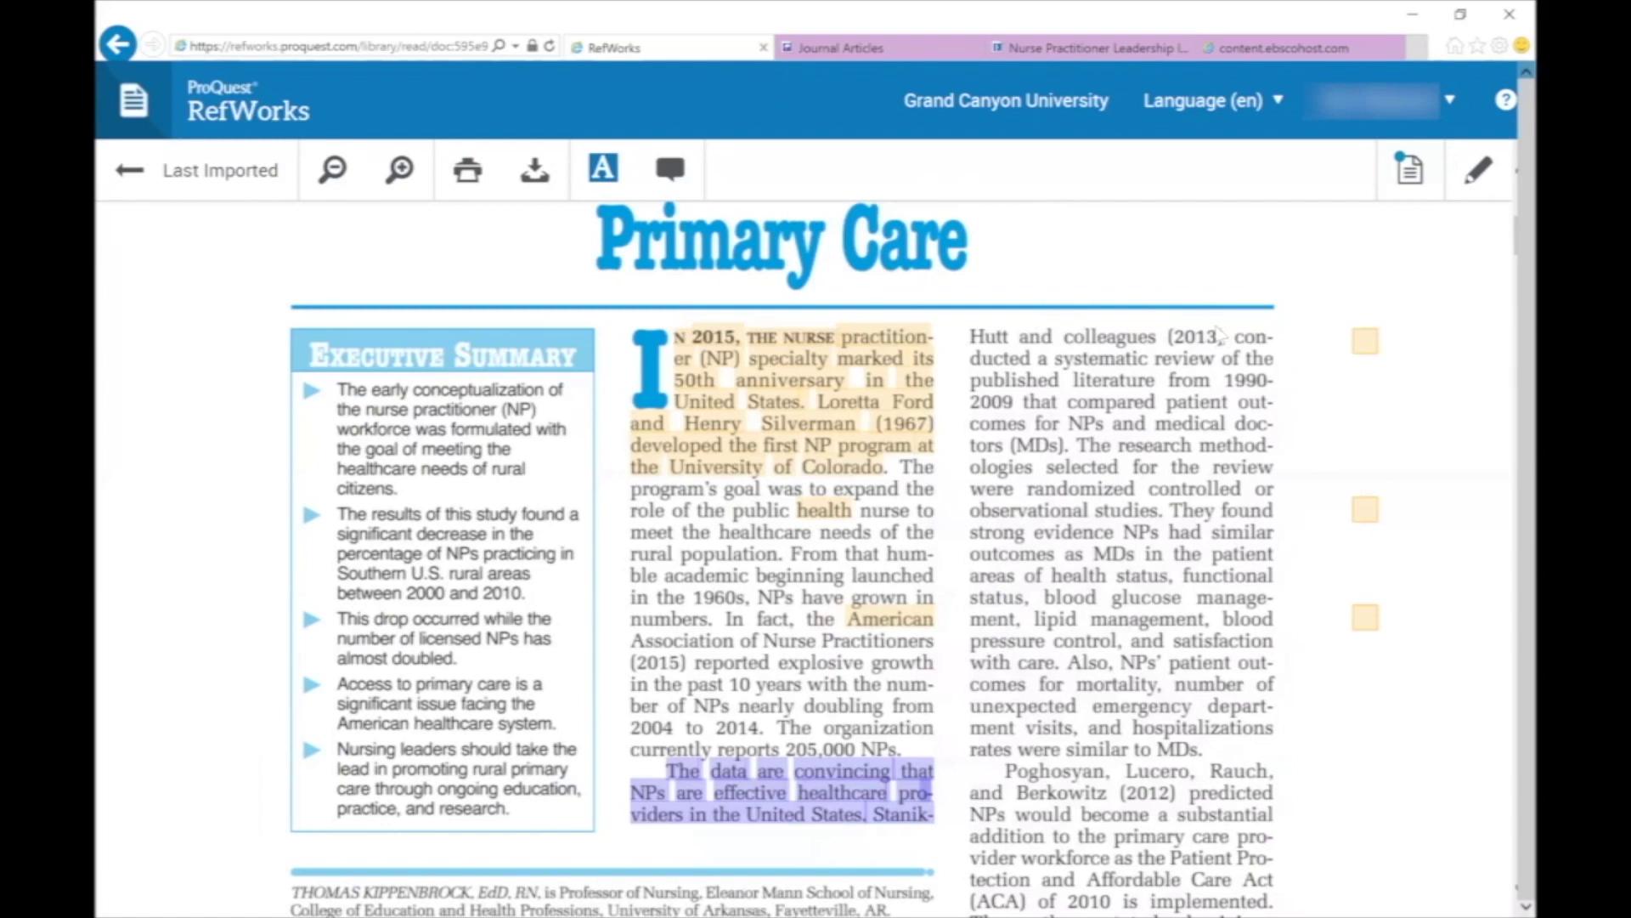
click(124, 100)
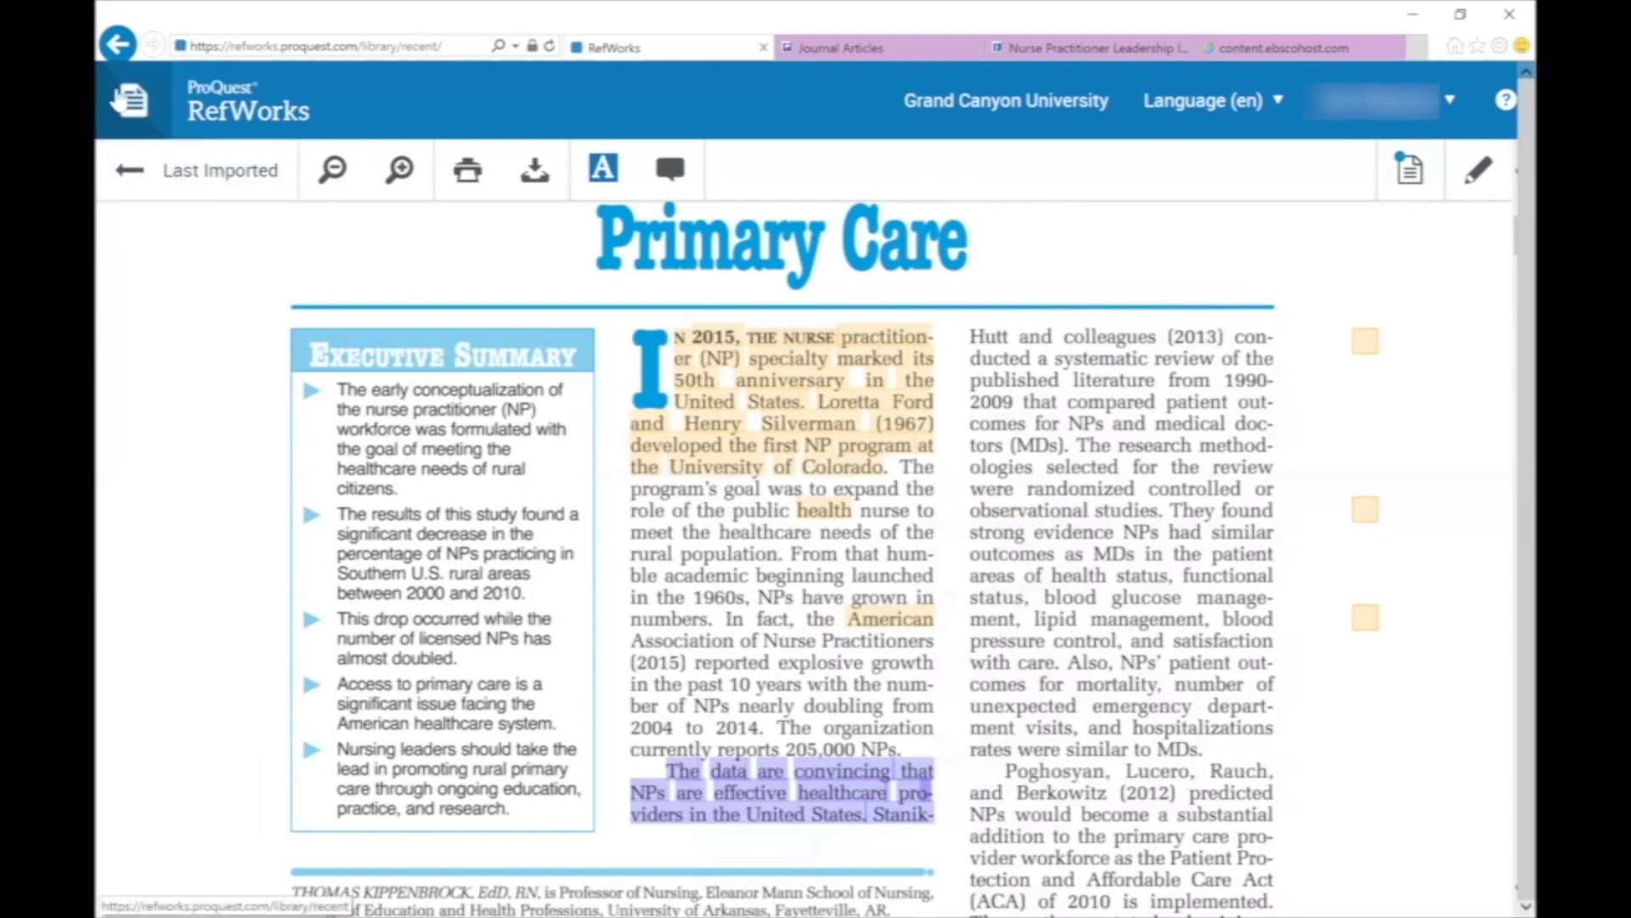